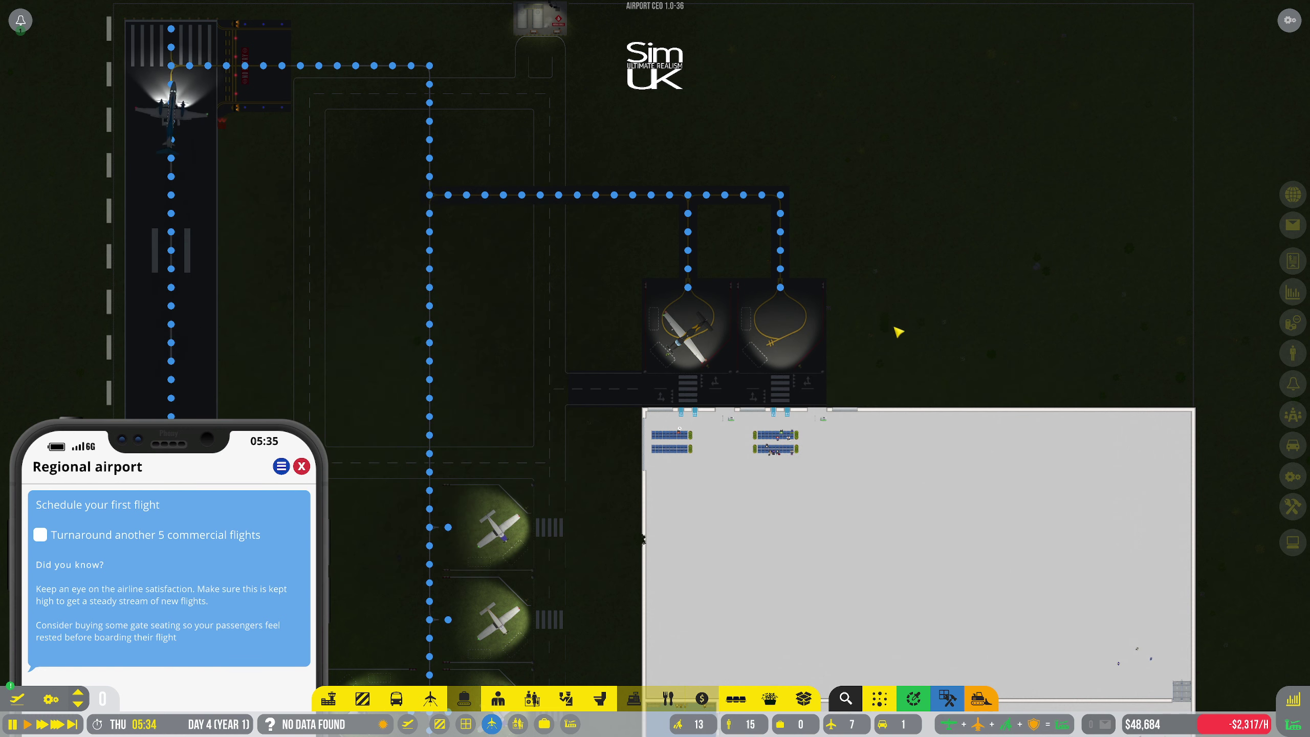
Close the GW98 flight panel and compare the Saturday and Friday stand schedules
{"action": "key", "text": "a"}
{"action": "key", "text": "f"}
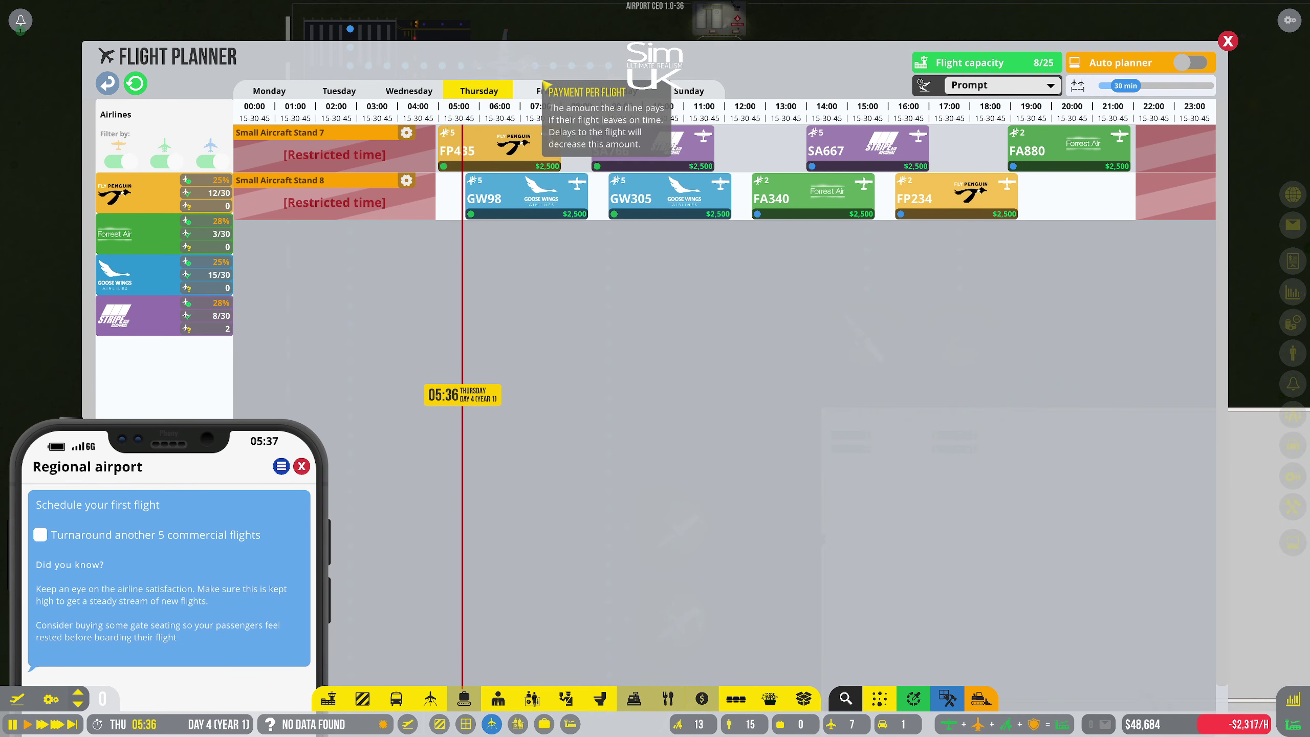
{"action": "left_click", "coordinate": [619, 91]}
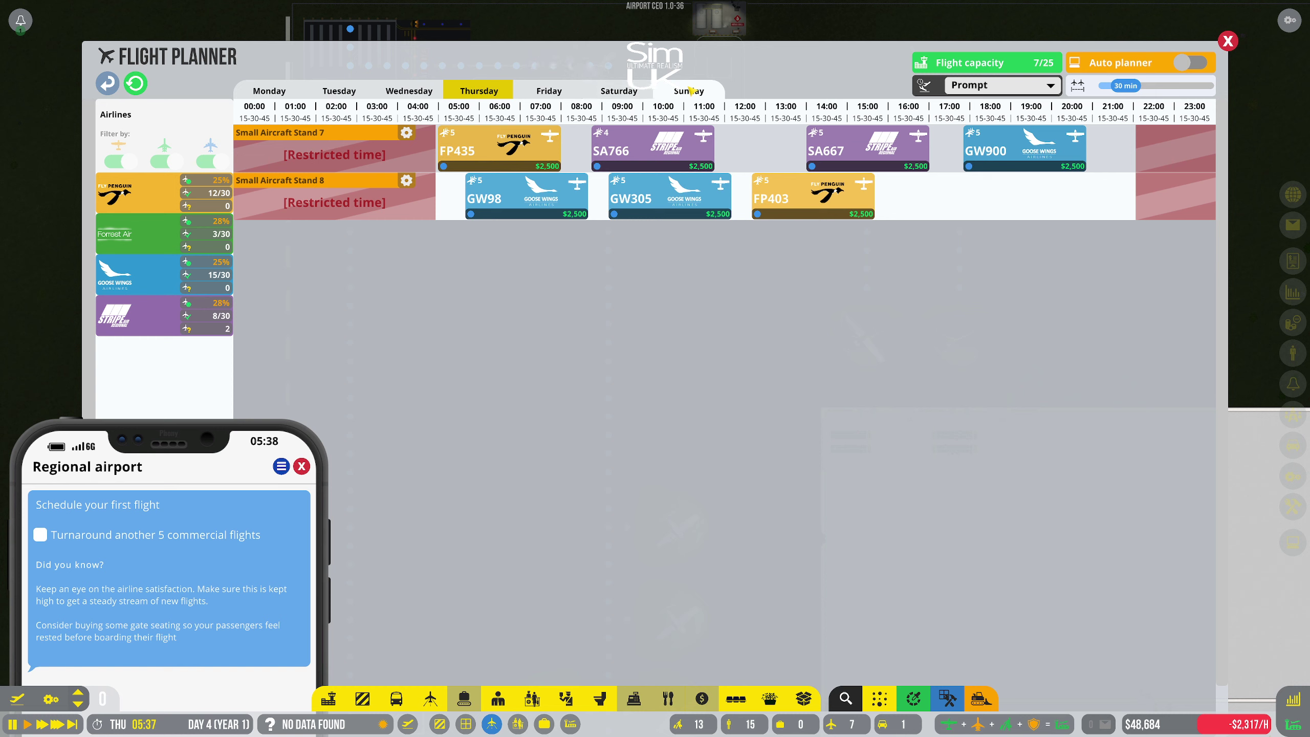
{"action": "left_click", "coordinate": [292, 94]}
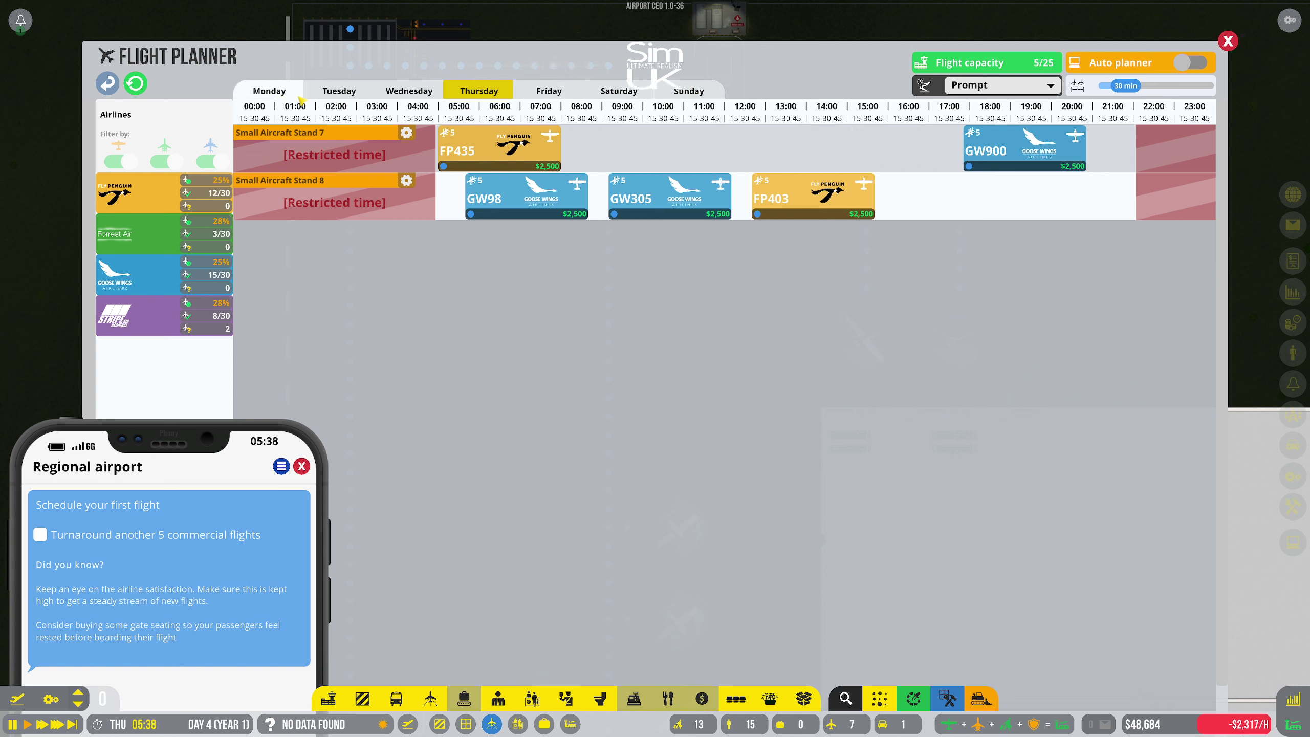
{"action": "left_click", "coordinate": [551, 92]}
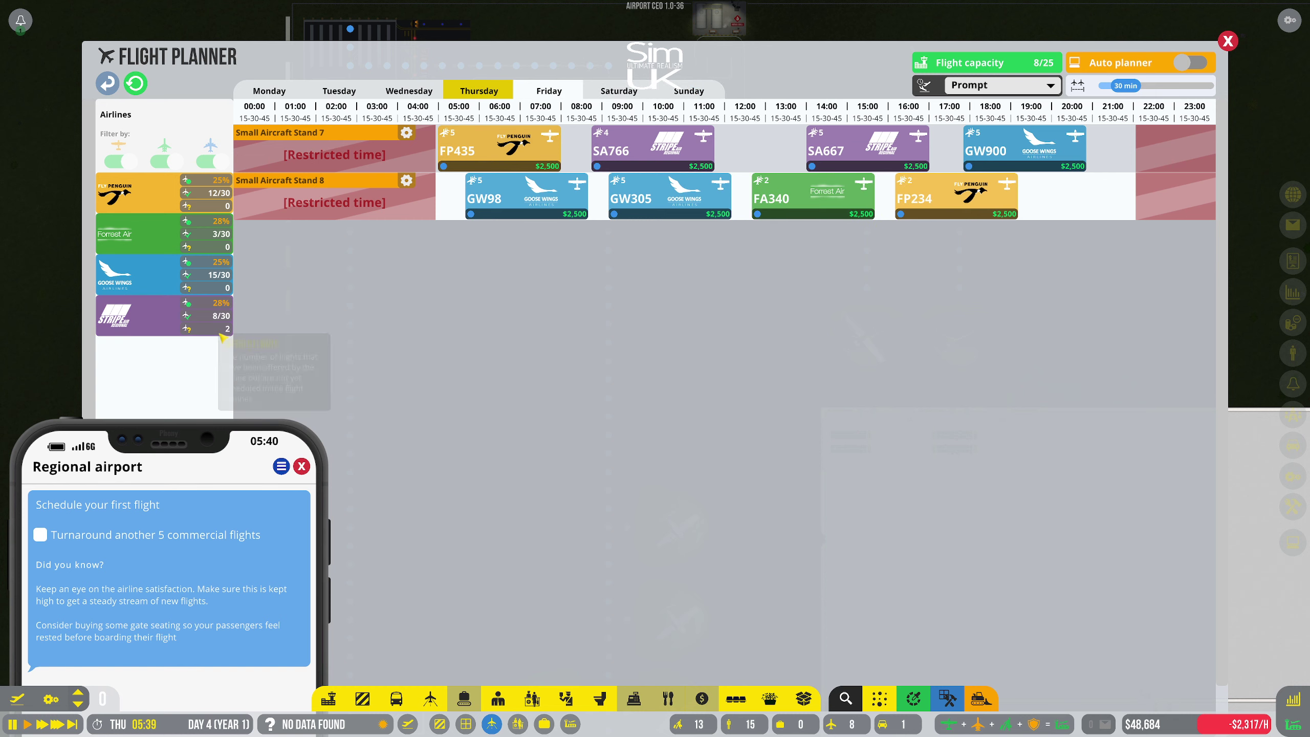
Put Stripe Air's SA568 on Stand 8 for Saturday afternoon, then close the planner
{"action": "left_click", "coordinate": [156, 328]}
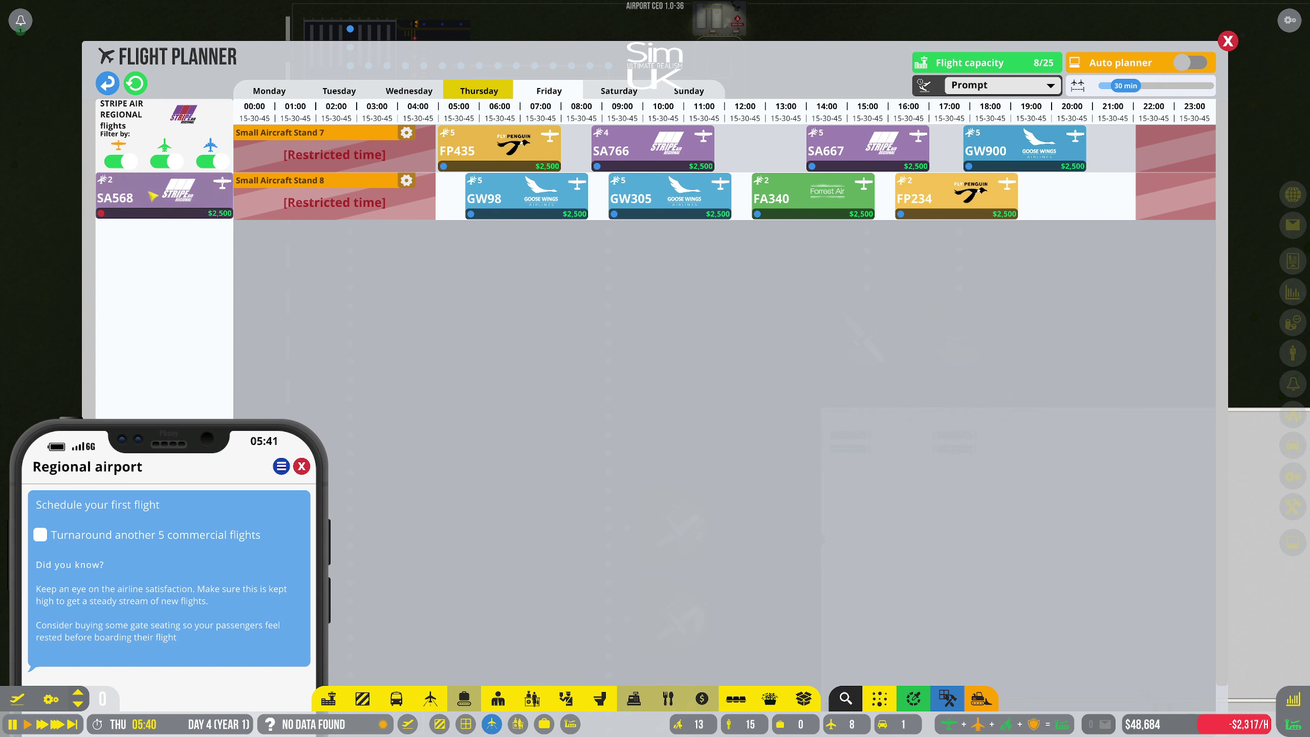
{"action": "left_click_drag", "start_coordinate": [164, 192], "coordinate": [1091, 197]}
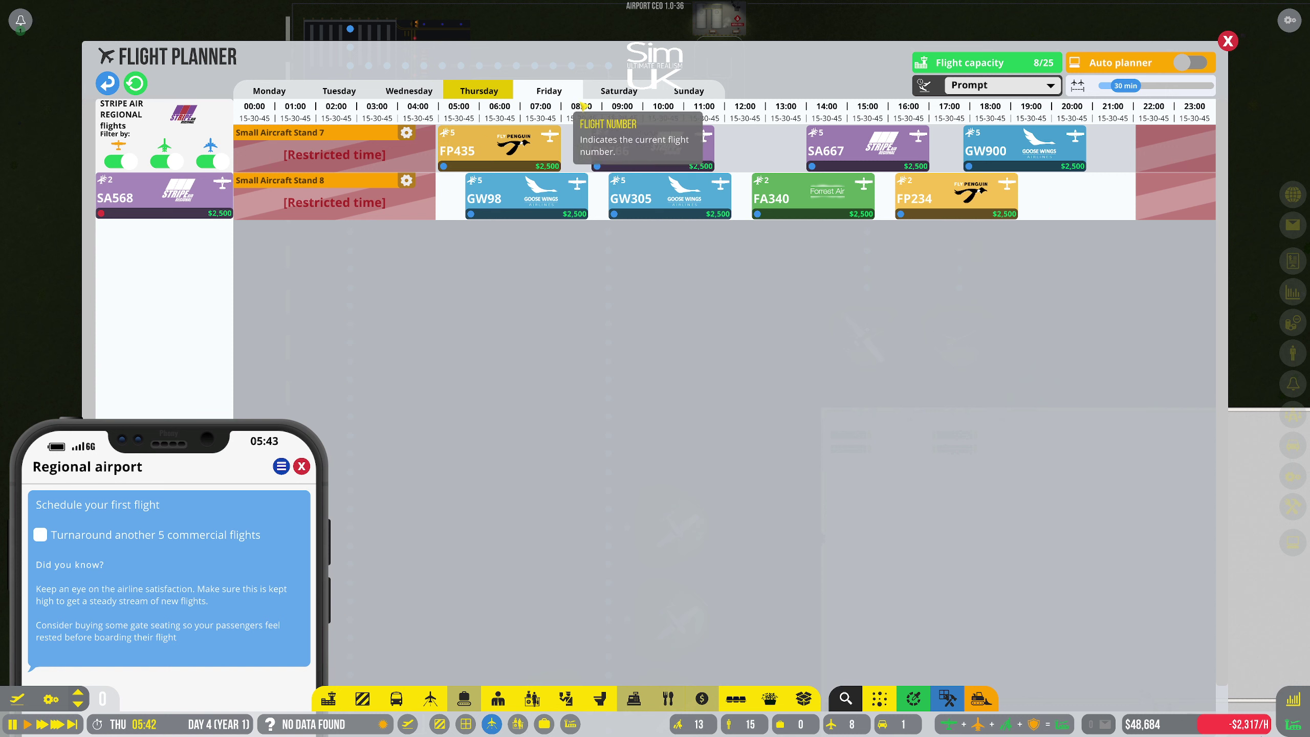
{"action": "left_click", "coordinate": [619, 91]}
{"action": "left_click_drag", "start_coordinate": [164, 191], "coordinate": [963, 197]}
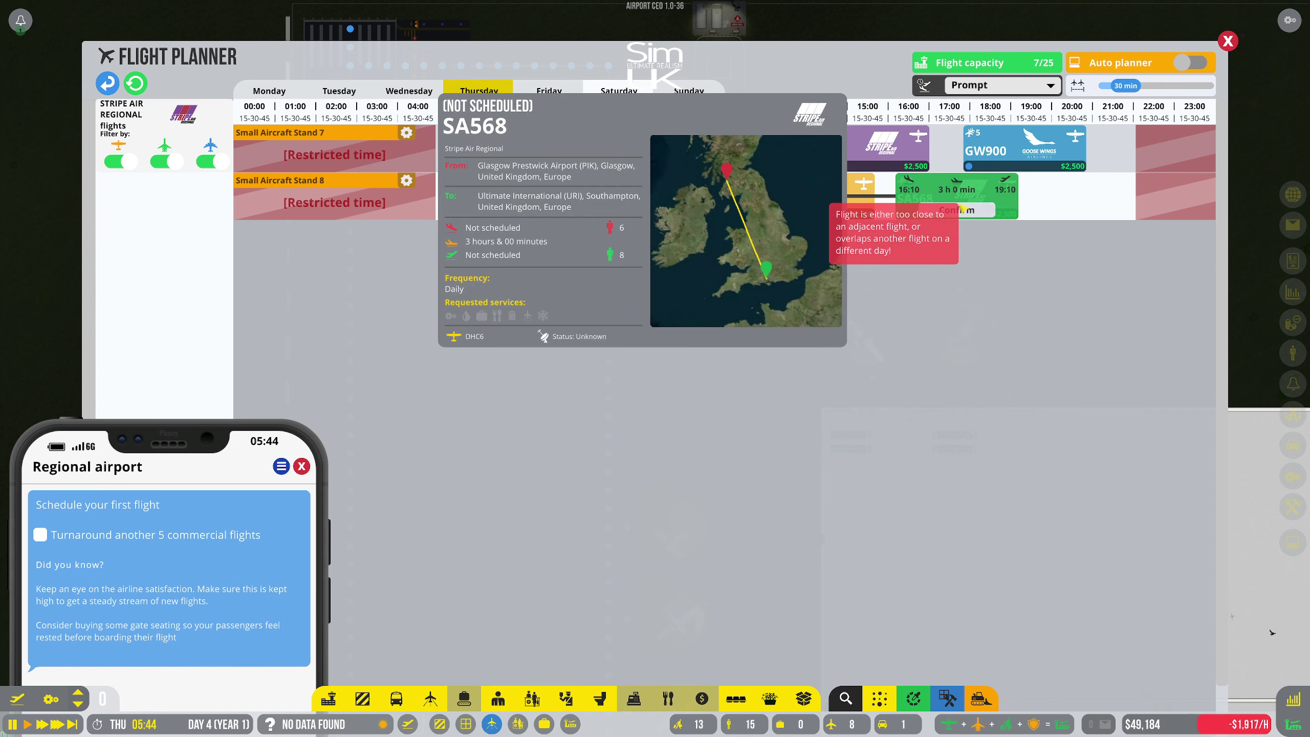
{"action": "left_click", "coordinate": [1228, 44]}
Select the asphalt Small Aircraft Stand from Aircraft Infrastructure, with the existing stands in view
{"action": "key", "text": "d"}
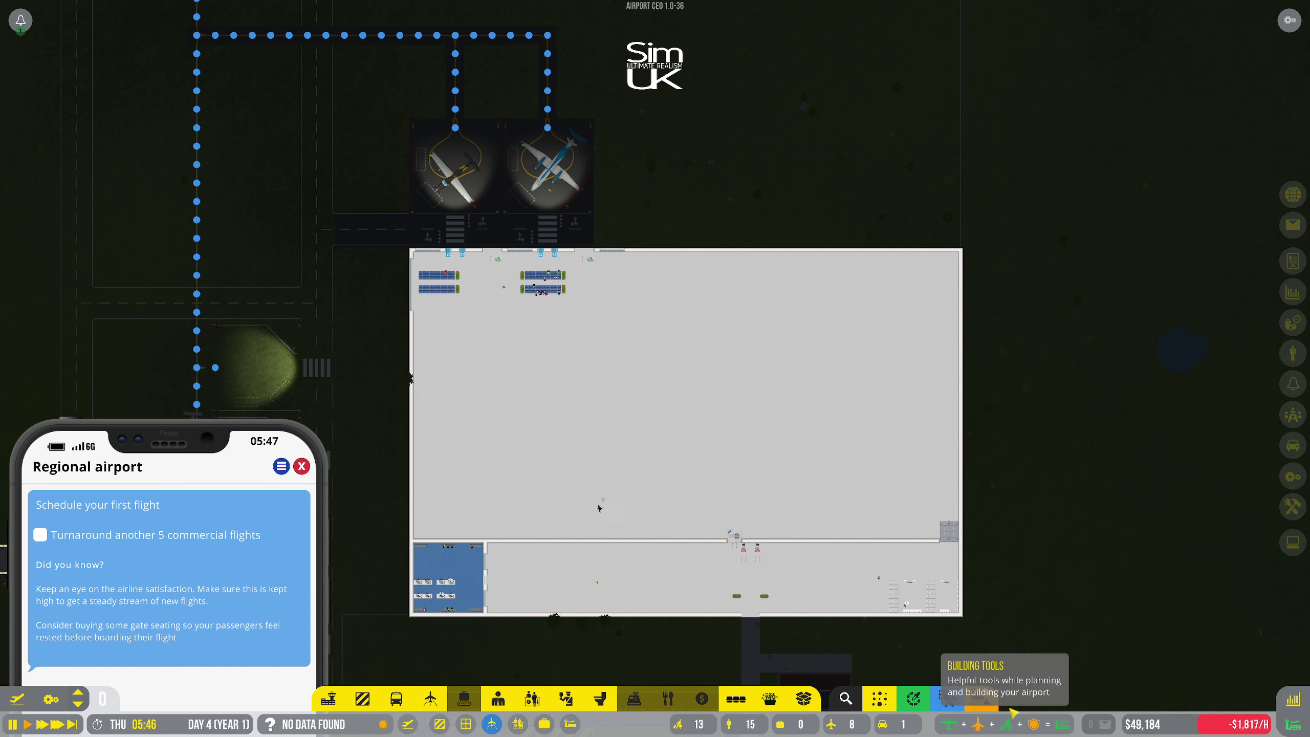
{"action": "key", "text": "s"}
{"action": "key", "text": "w"}
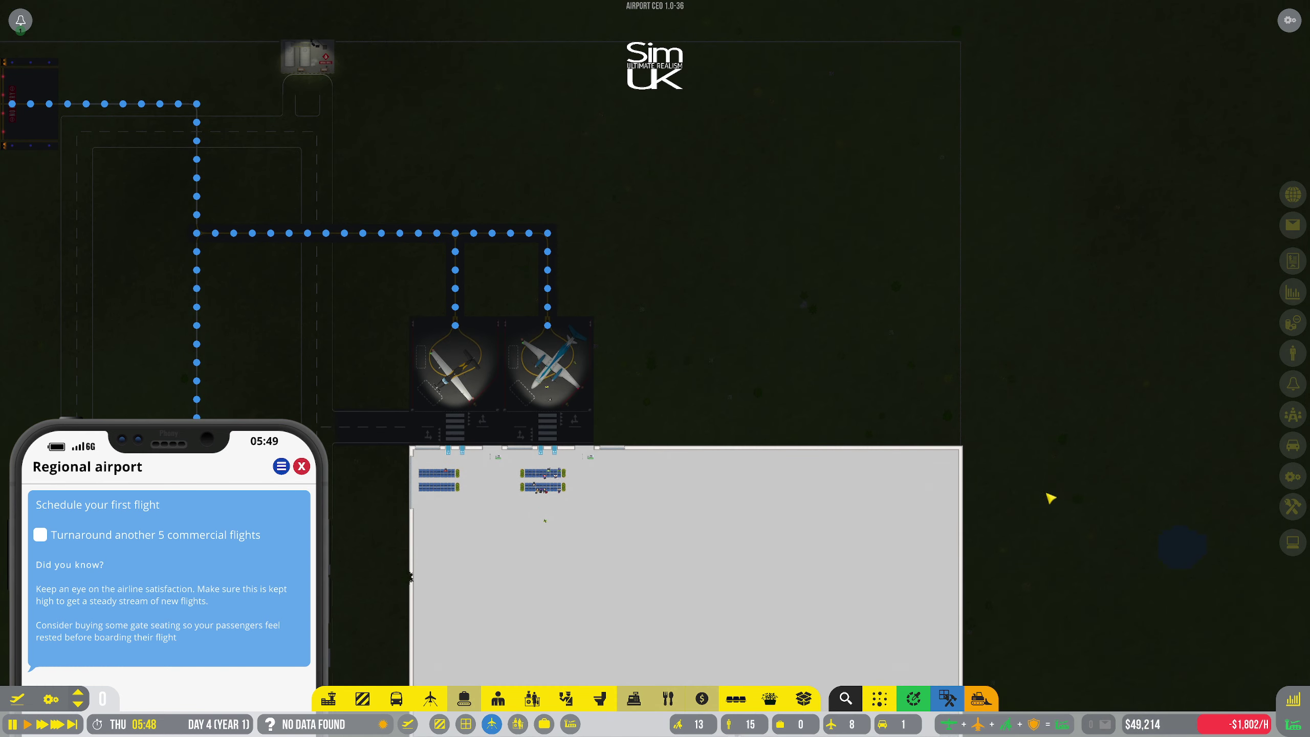
{"action": "key", "text": "s"}
{"action": "key", "text": "s"}
{"action": "key", "text": "w"}
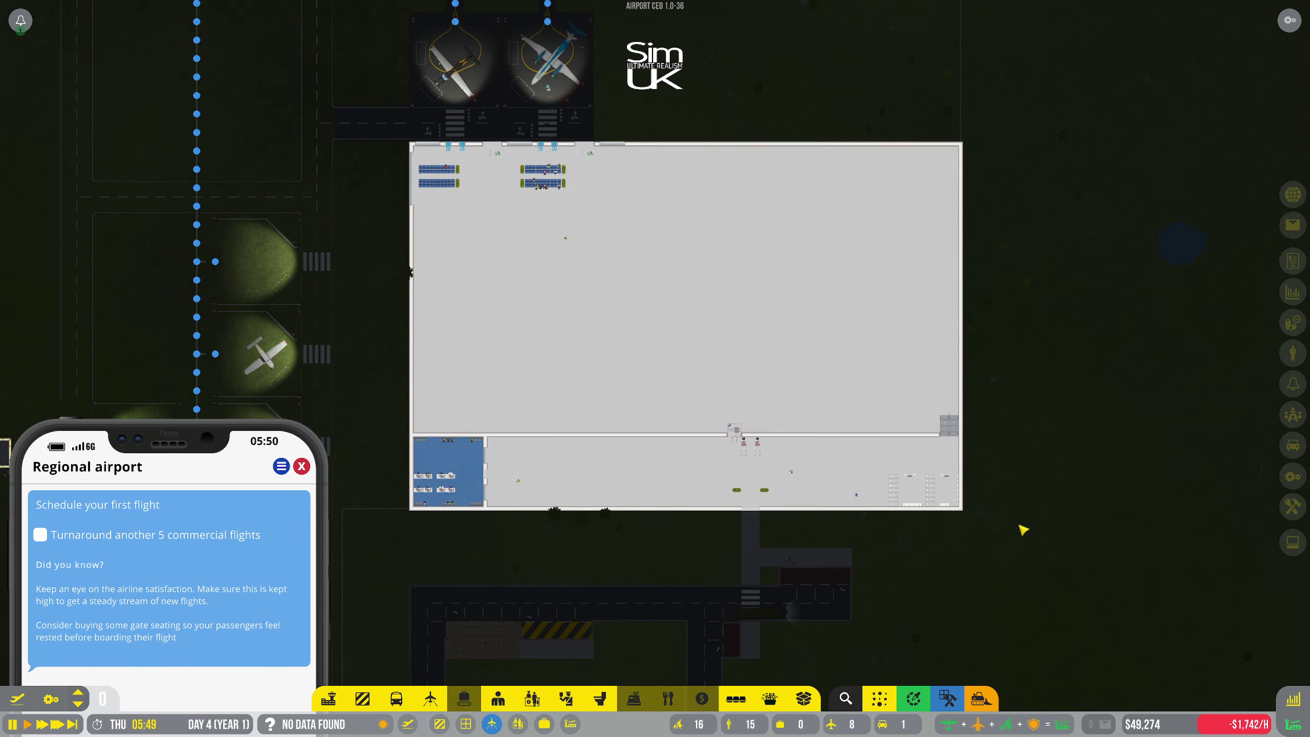
{"action": "key", "text": "d"}
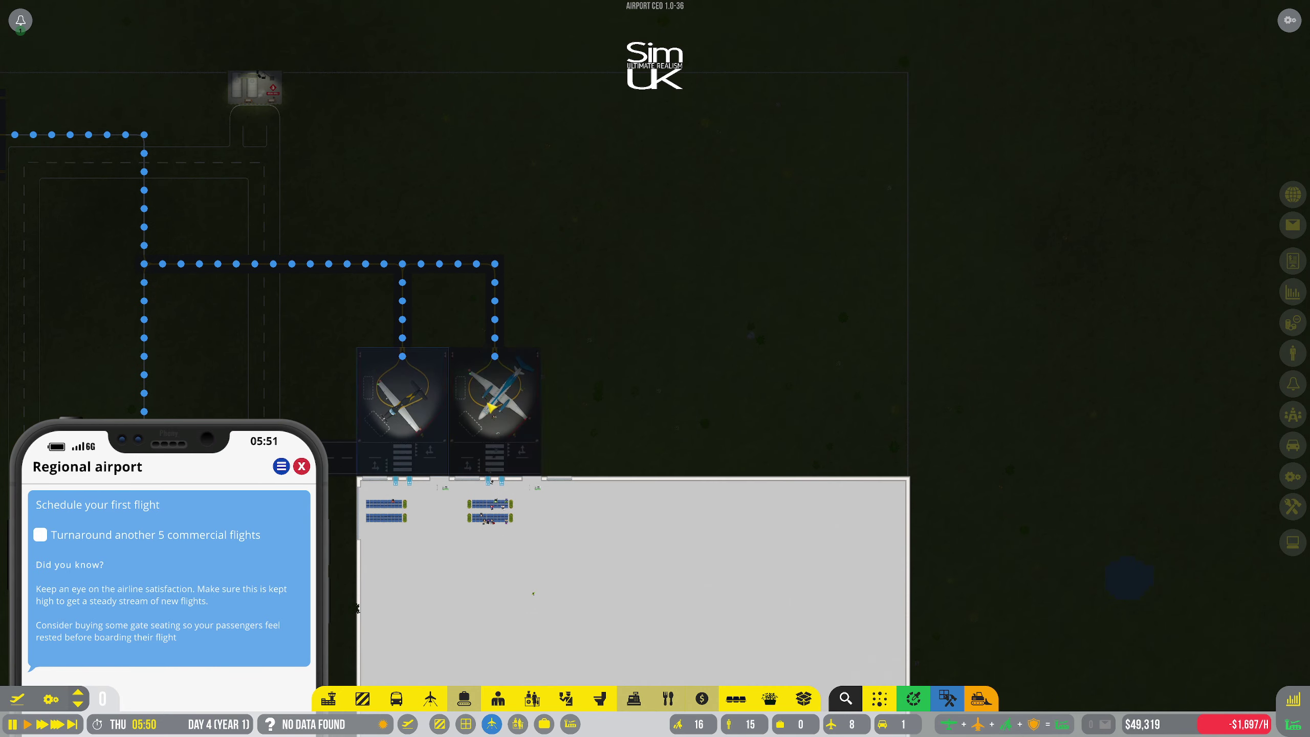
{"action": "key", "text": "s"}
{"action": "key", "text": "a"}
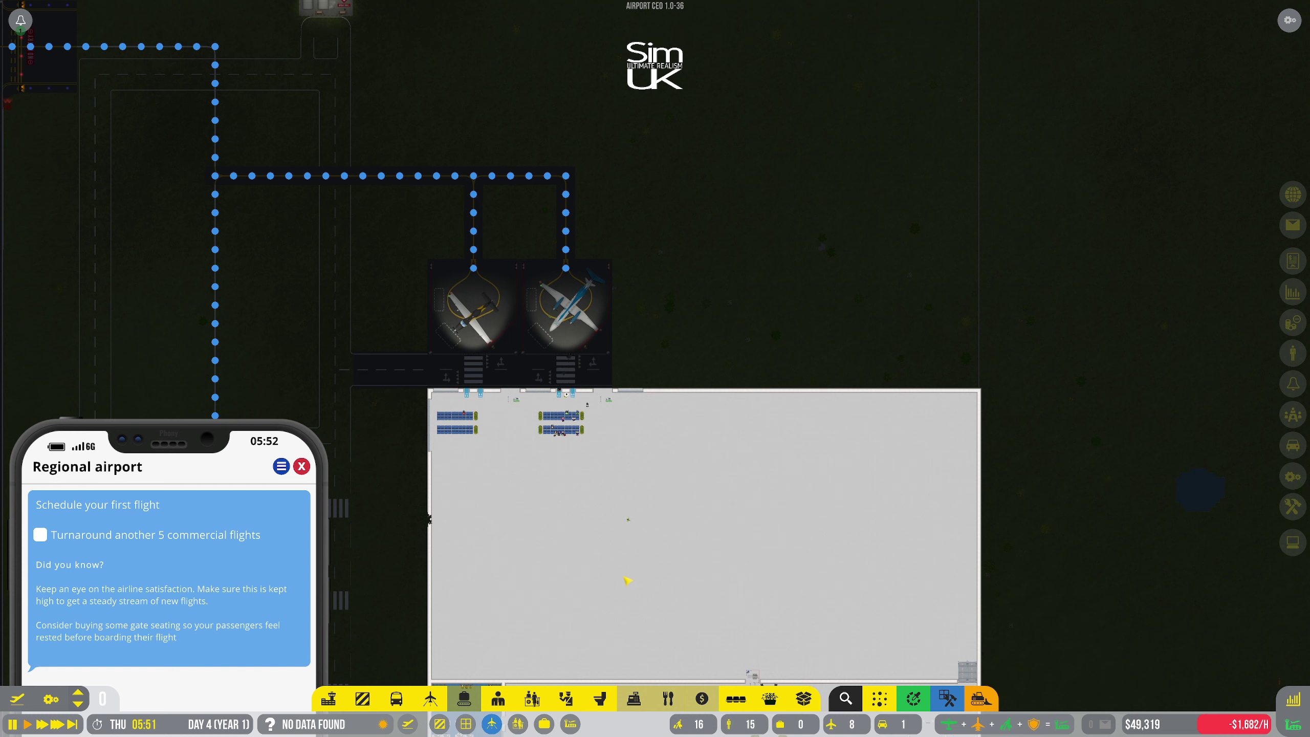
{"action": "left_click", "coordinate": [429, 699]}
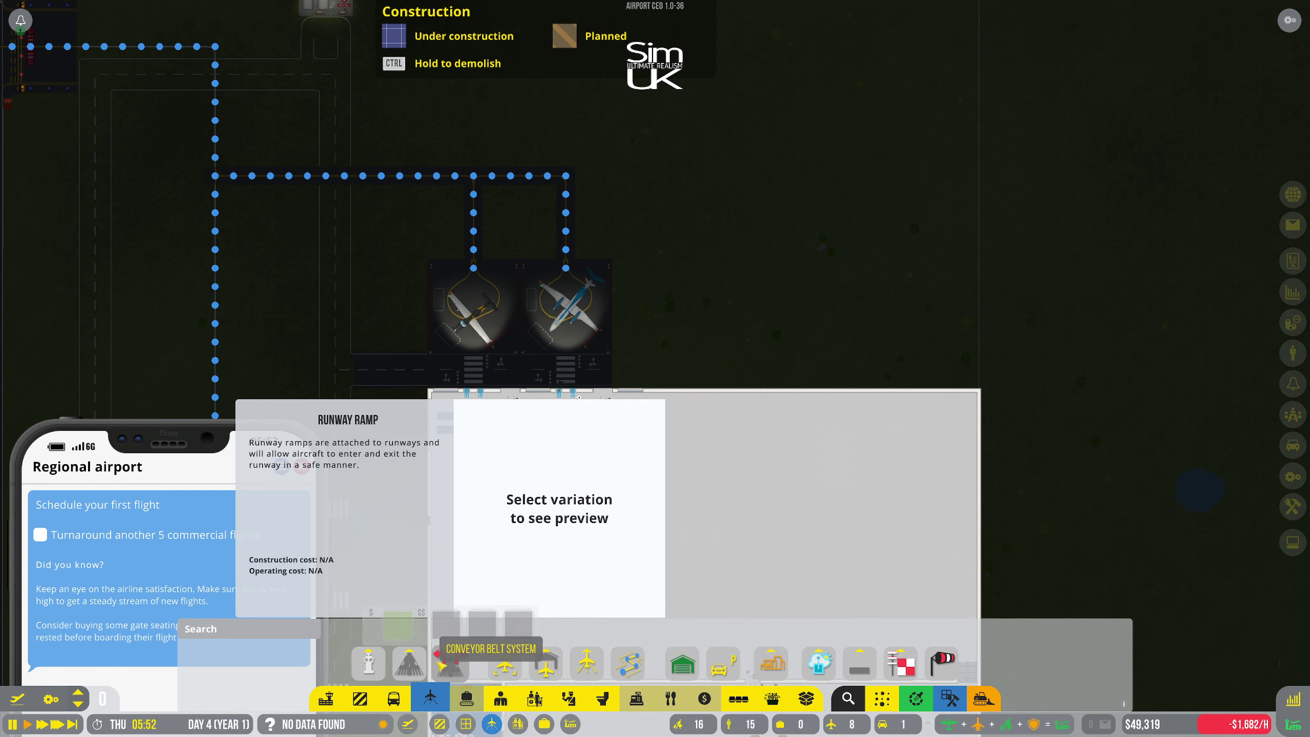
{"action": "left_click", "coordinate": [410, 664]}
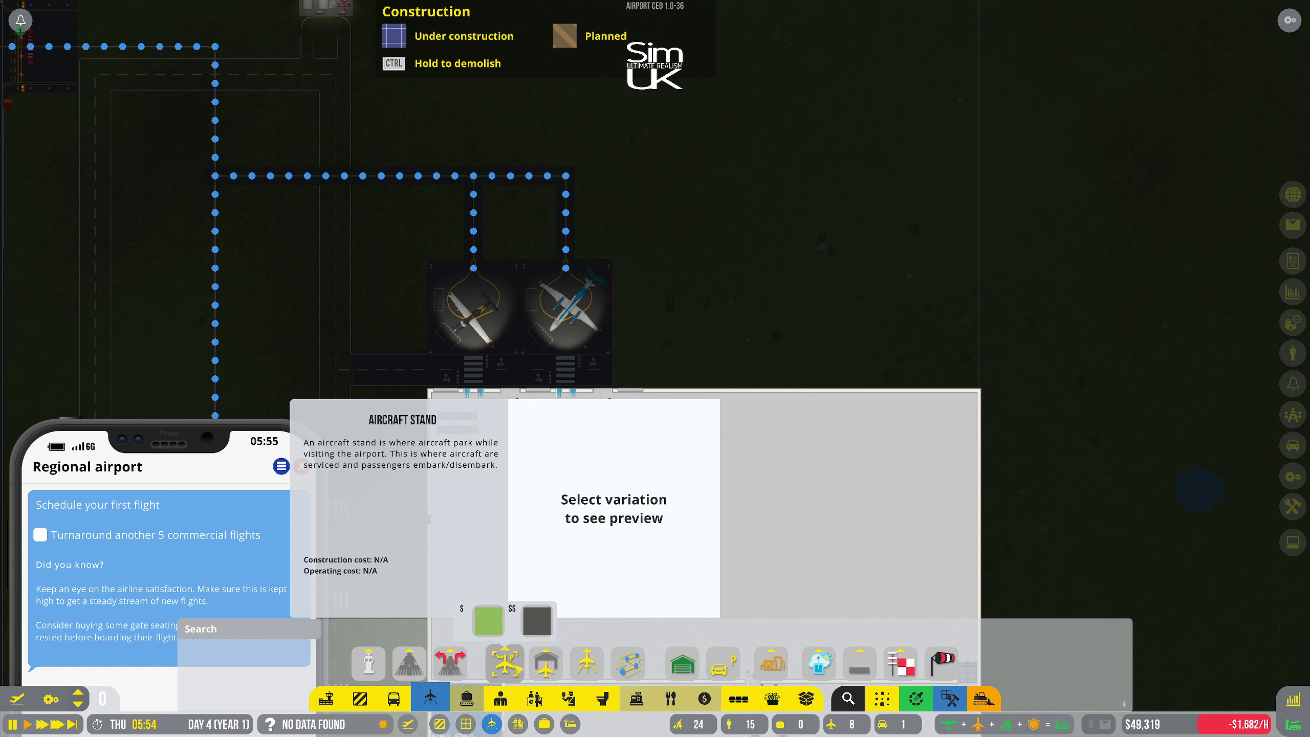
{"action": "mouse_move", "coordinate": [536, 620]}
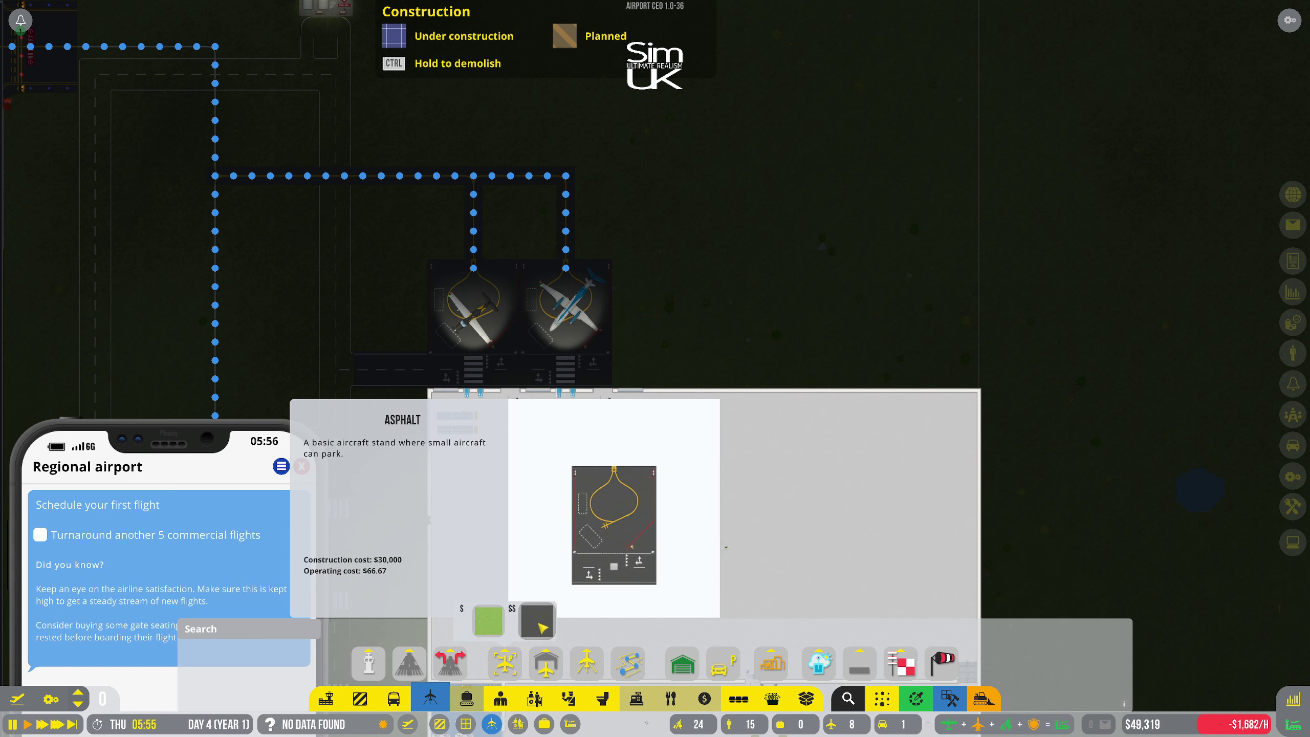
{"action": "left_click", "coordinate": [537, 619]}
{"action": "key", "text": "w"}
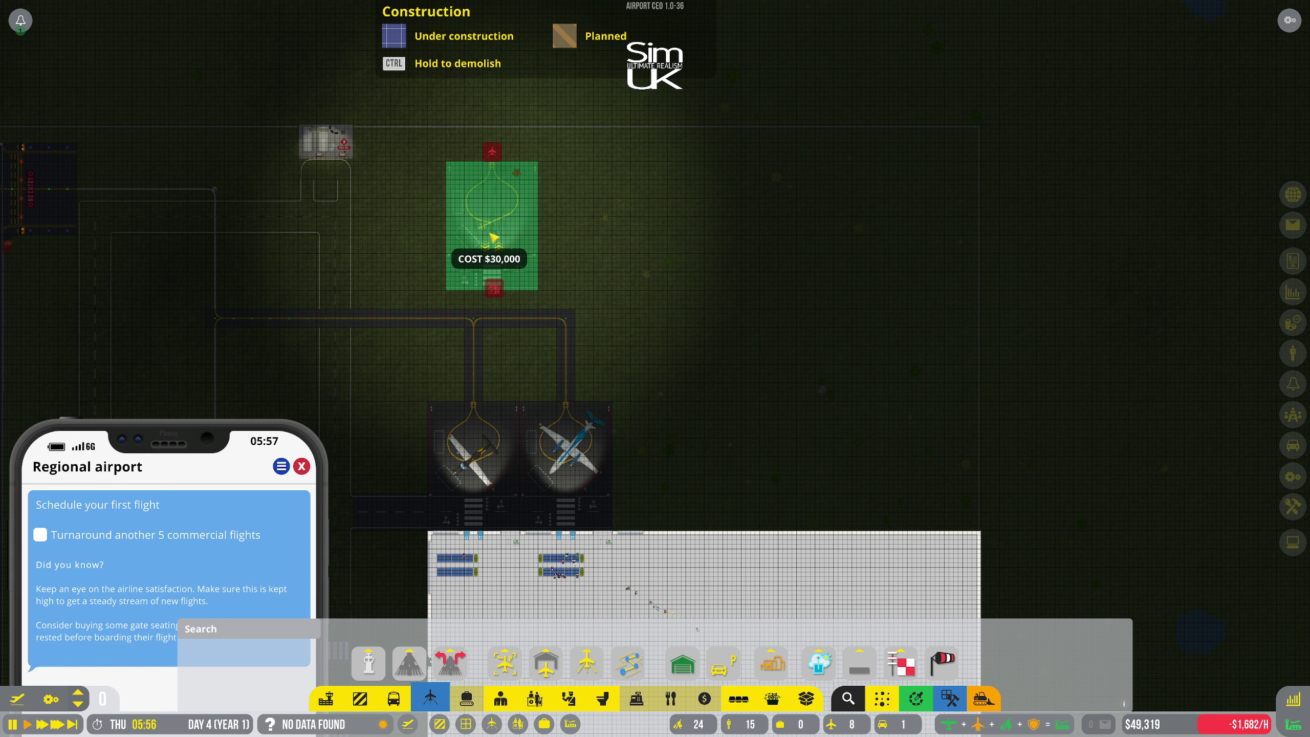
{"action": "key", "text": "r"}
{"action": "key", "text": "r"}
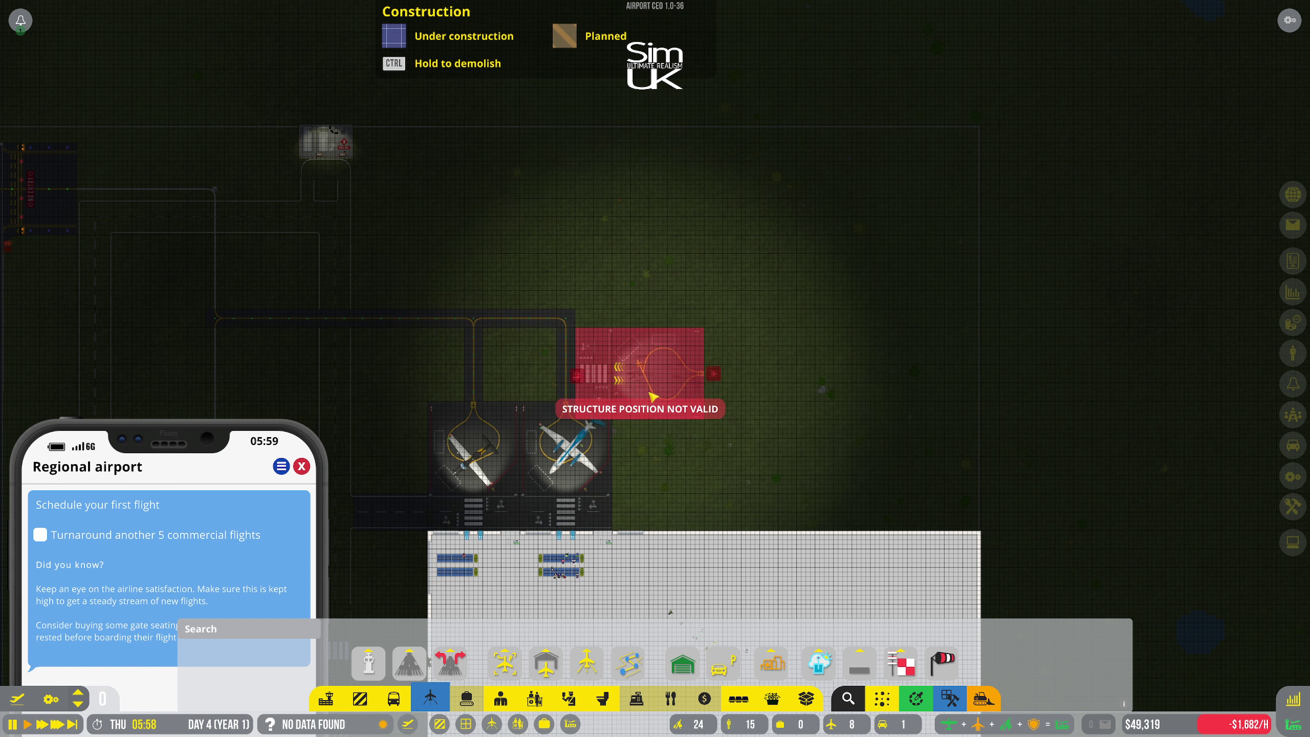
Rotate the stand and place it beside the two existing stands
{"action": "key", "text": "r"}
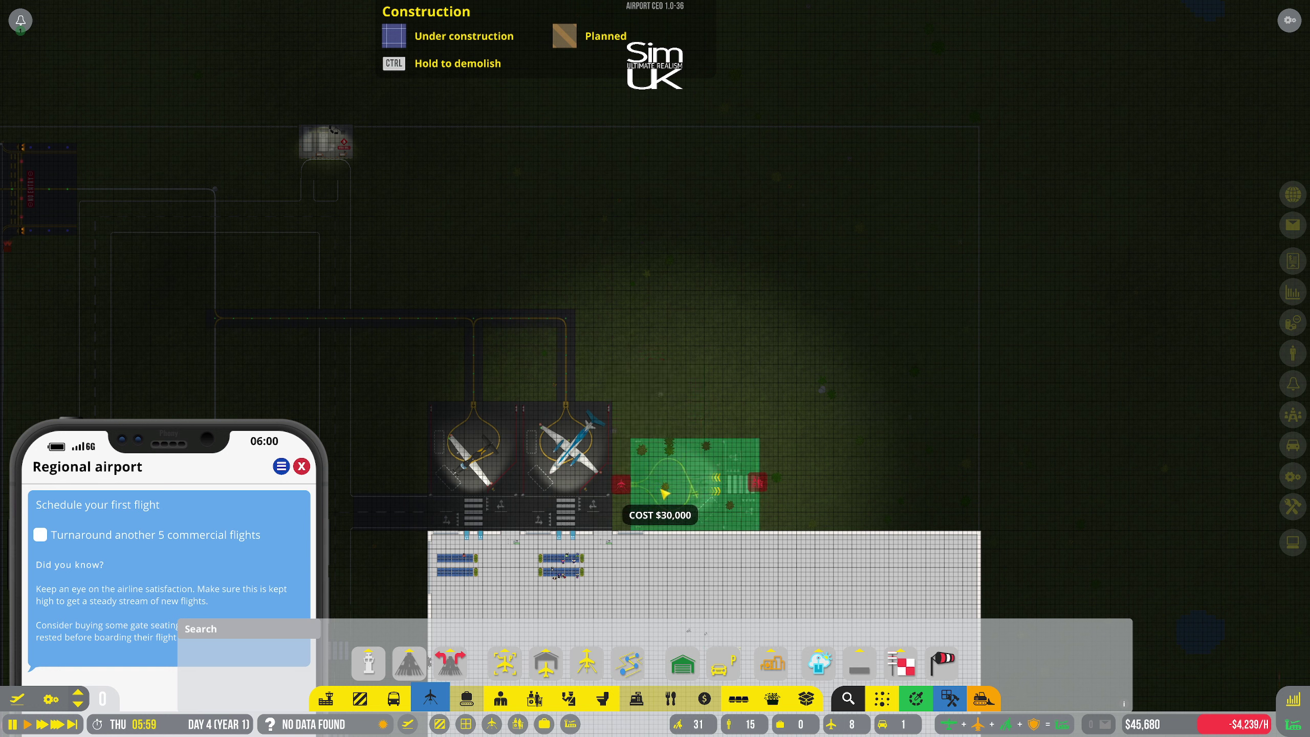
{"action": "key", "text": "r"}
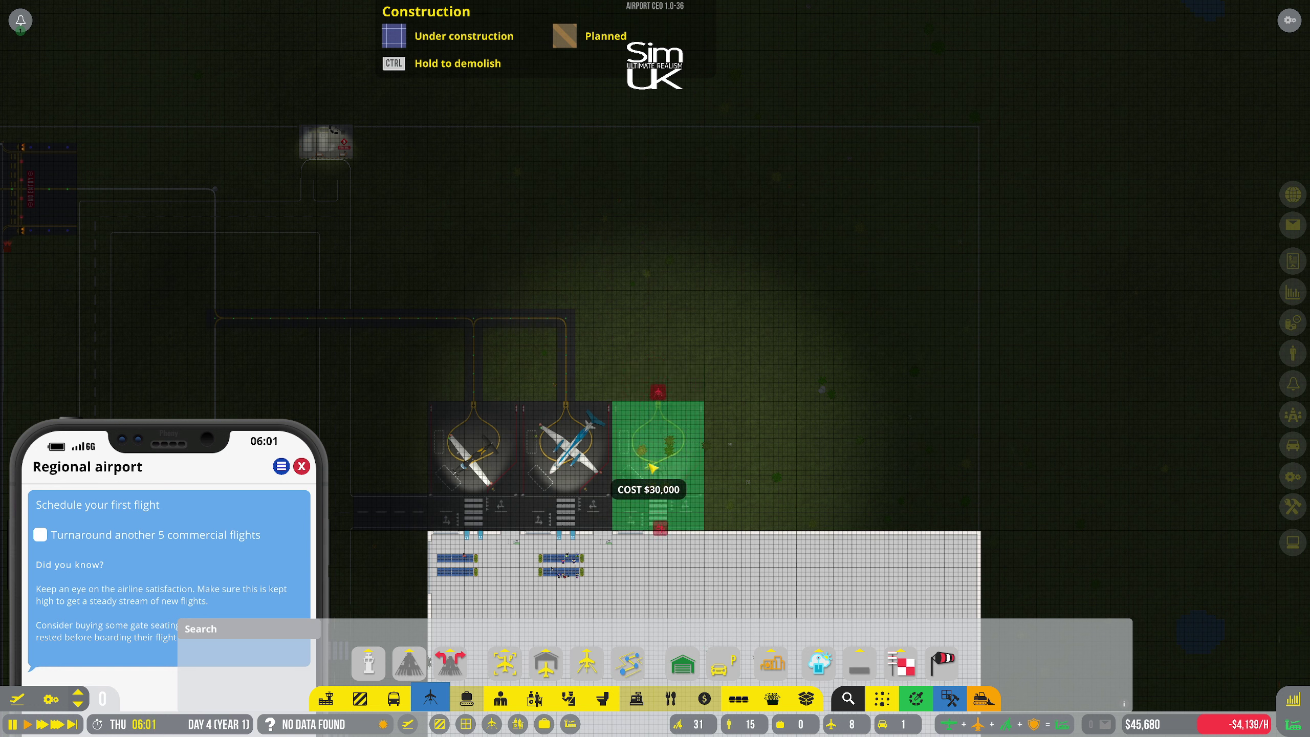
{"action": "left_click", "coordinate": [653, 468]}
{"action": "key", "text": "d"}
{"action": "key", "text": "s"}
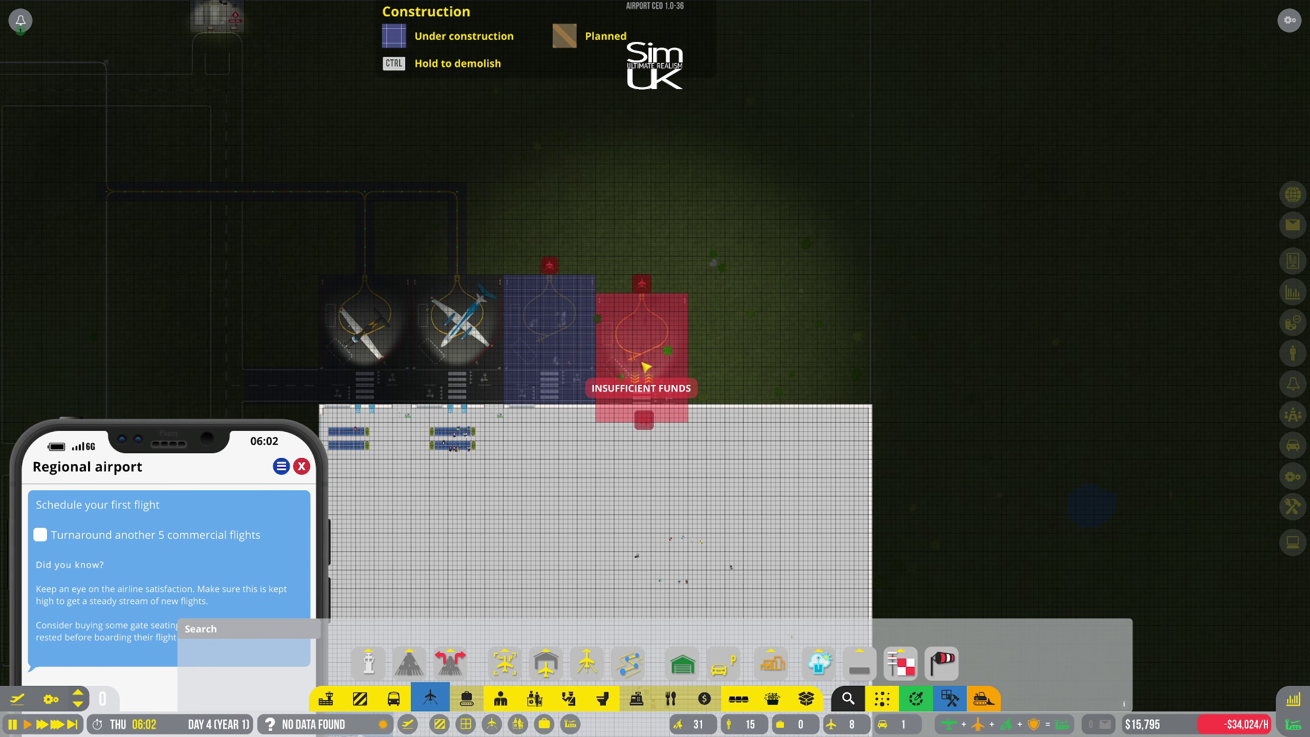
{"action": "right_click", "coordinate": [672, 367]}
{"action": "mouse_move", "coordinate": [682, 666]}
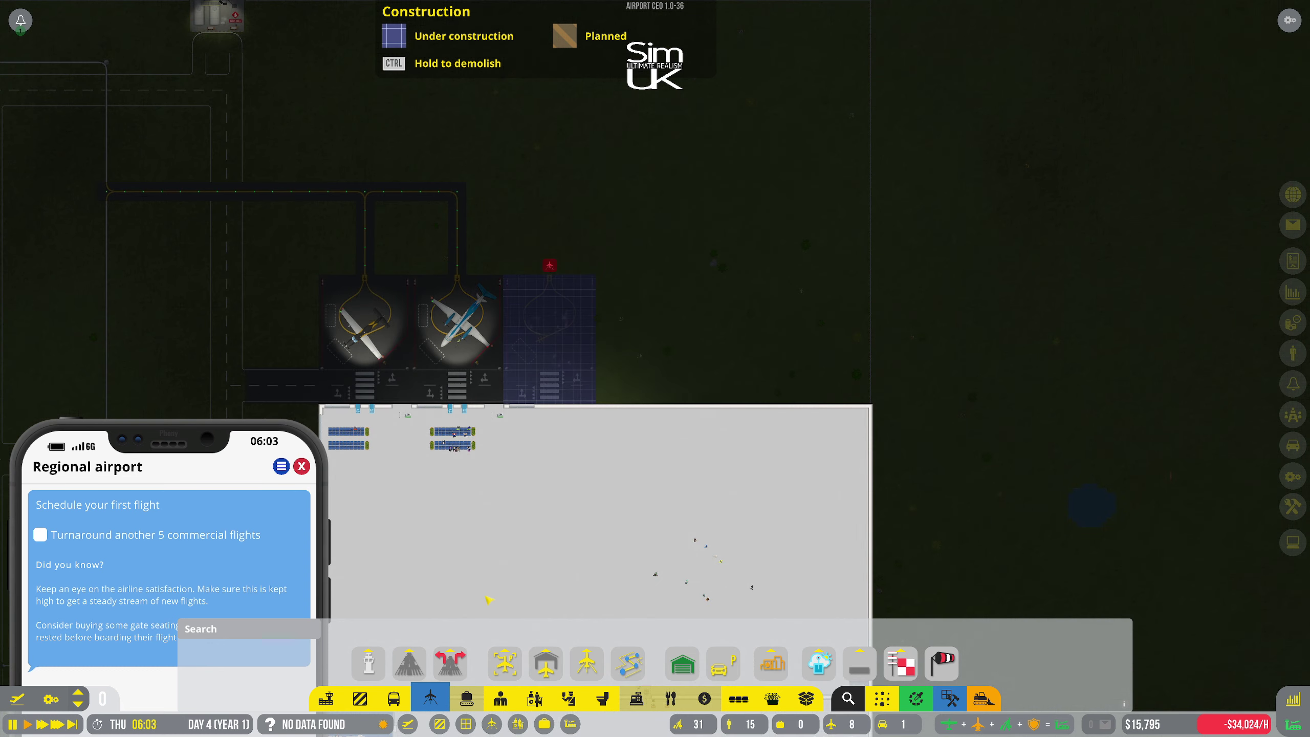
{"action": "left_click", "coordinate": [534, 698]}
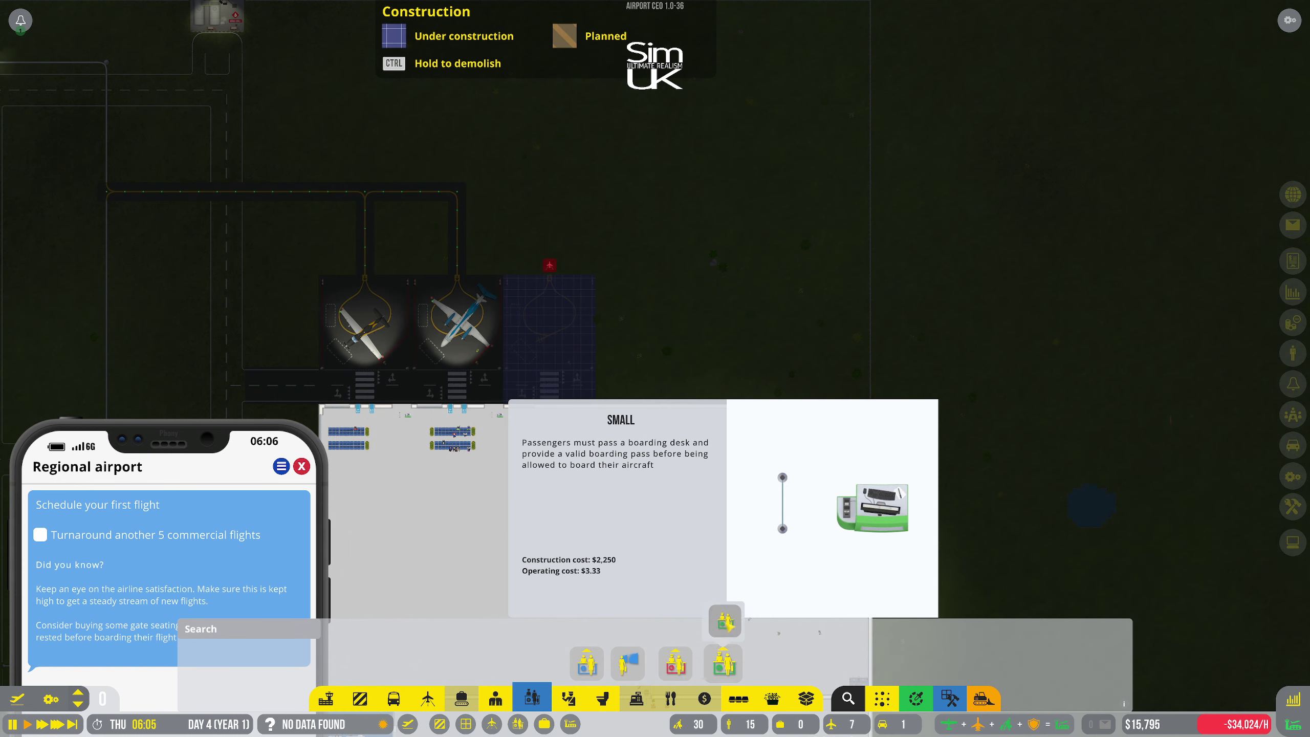
Place a Small boarding desk against the terminal wall
{"action": "left_click", "coordinate": [723, 663]}
{"action": "scroll", "coordinate": [584, 450], "scroll_direction": "up", "scroll_amount": 2}
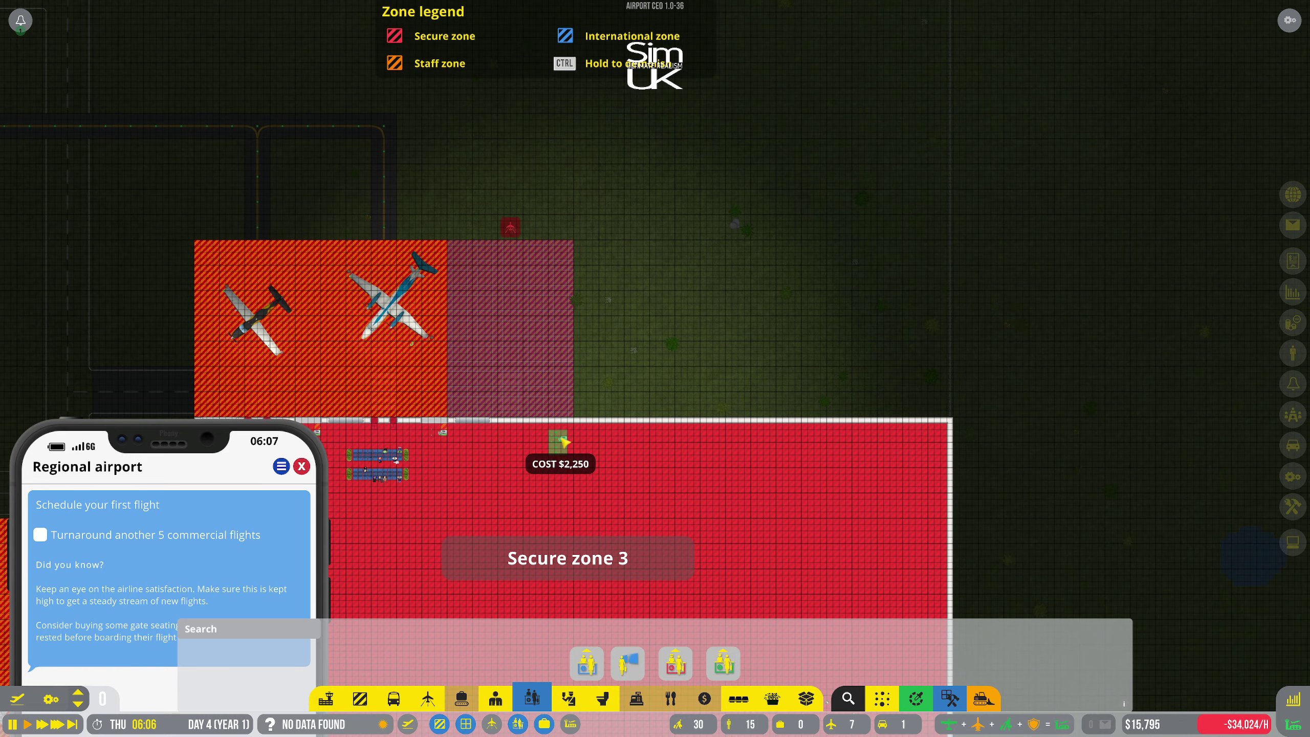
{"action": "left_click", "coordinate": [566, 436]}
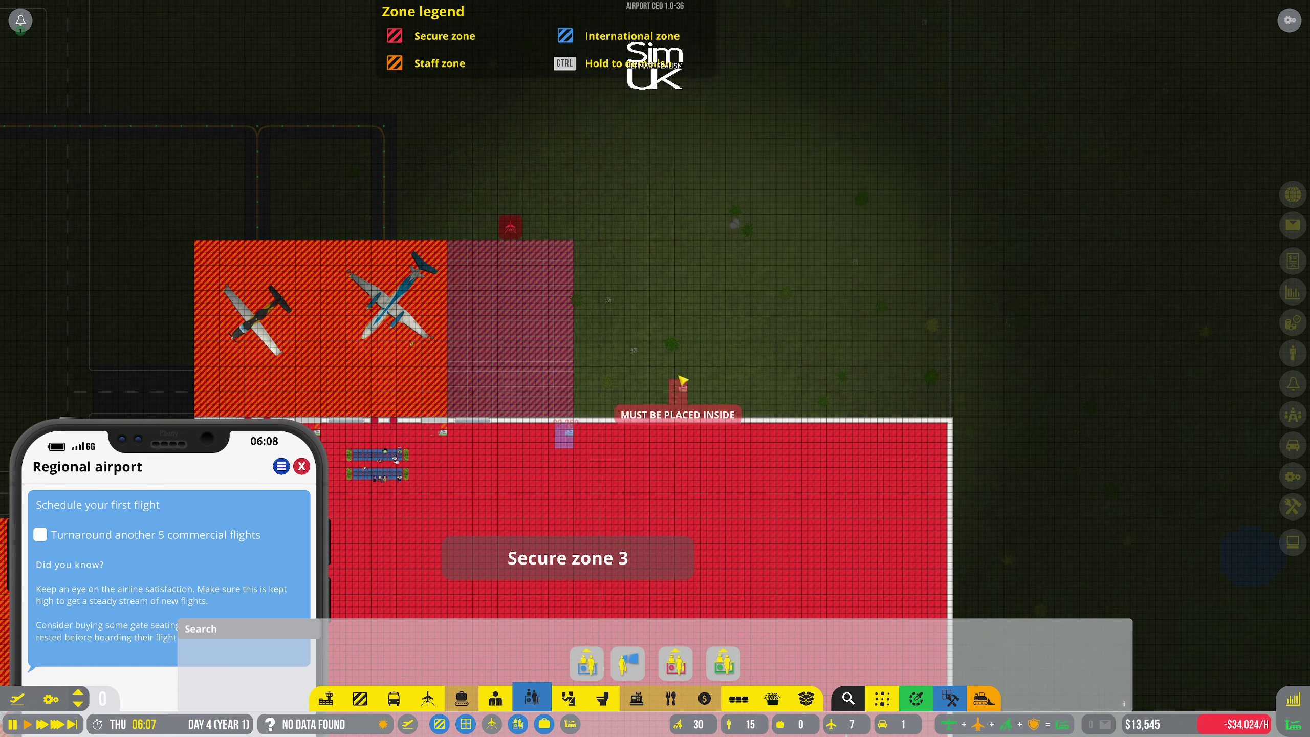
{"action": "key", "text": "Escape"}
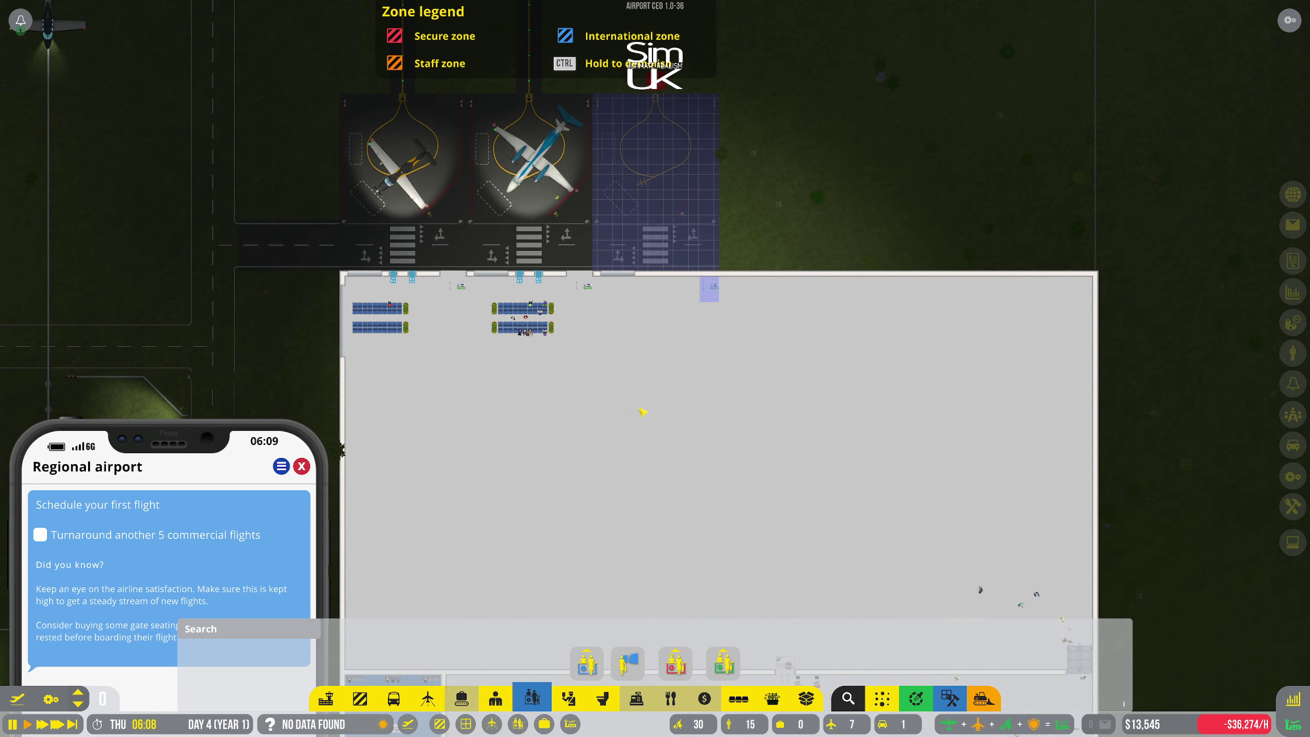
{"action": "key", "text": "w"}
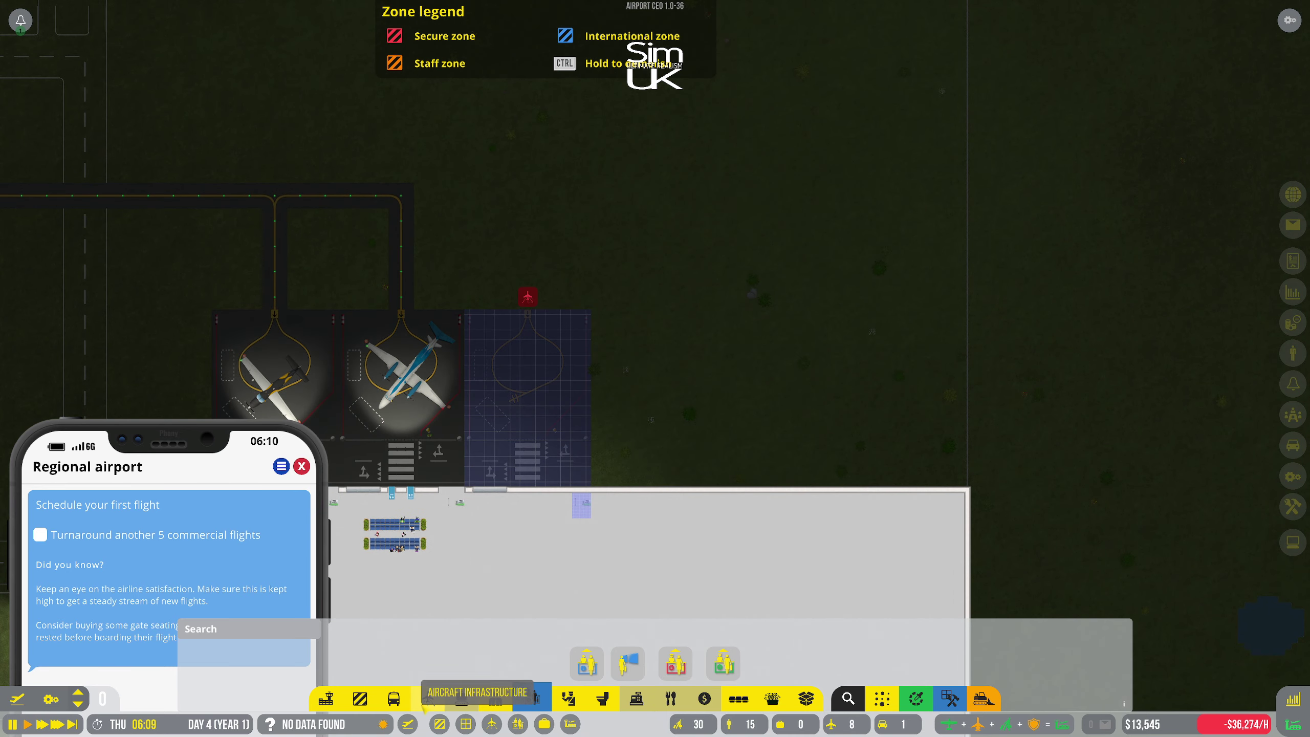
Lay an asphalt taxiway foundation strip and taxiway path linking to the new stand
{"action": "left_click", "coordinate": [428, 698]}
{"action": "left_click", "coordinate": [505, 664]}
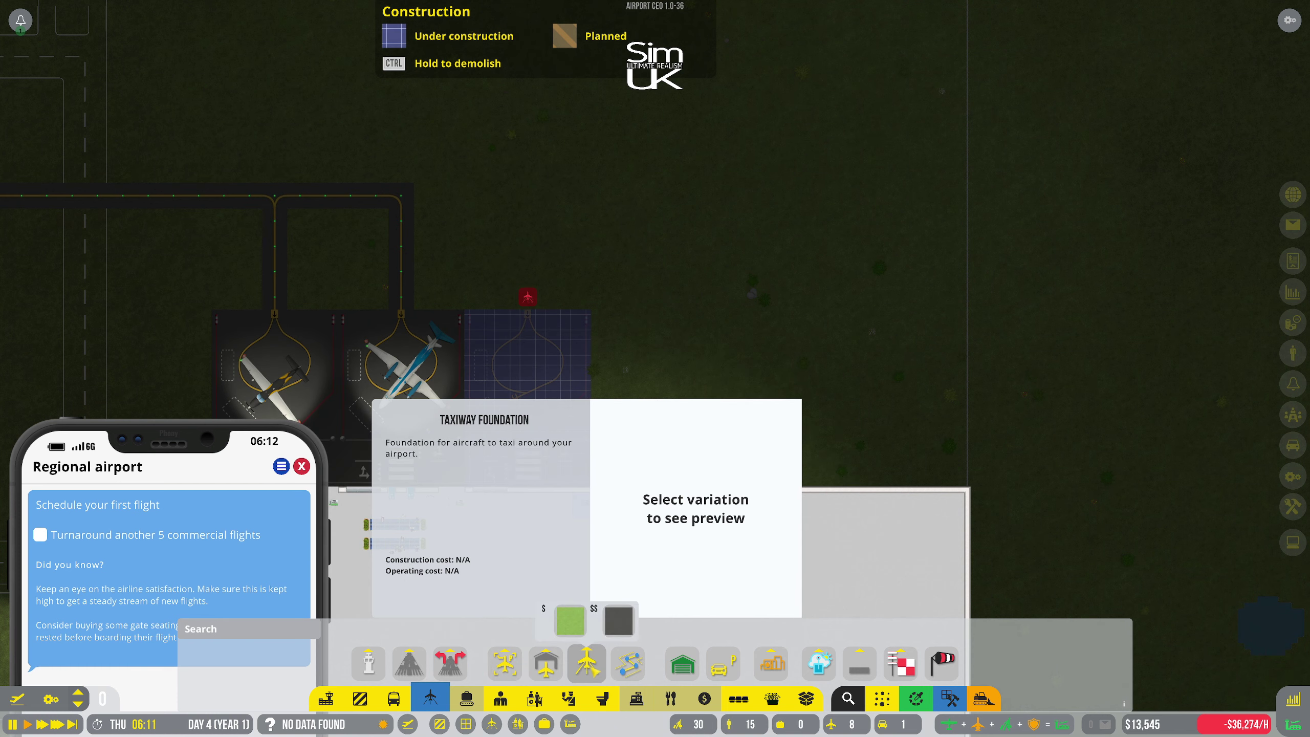
{"action": "left_click", "coordinate": [618, 620]}
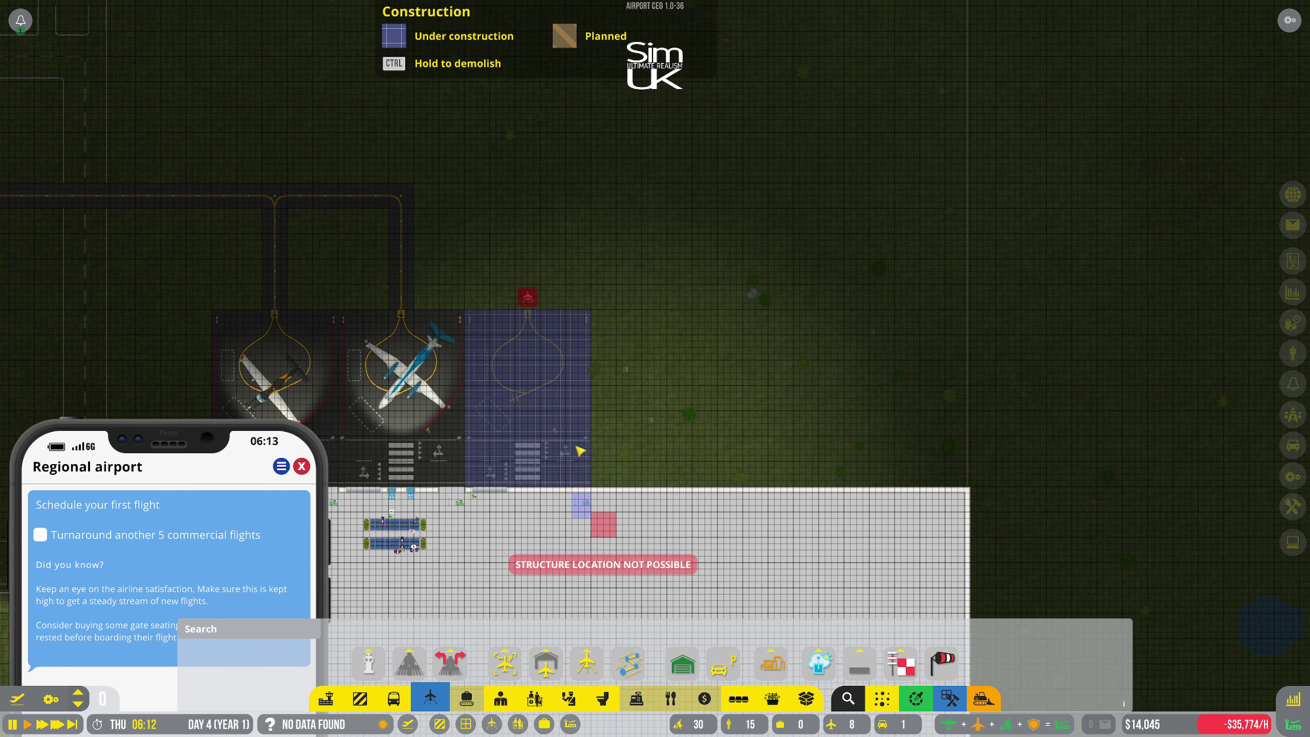
{"action": "mouse_move", "coordinate": [422, 205]}
{"action": "left_mouse_down"}
{"action": "mouse_move", "coordinate": [532, 206]}
{"action": "mouse_move", "coordinate": [526, 292]}
{"action": "left_mouse_up"}
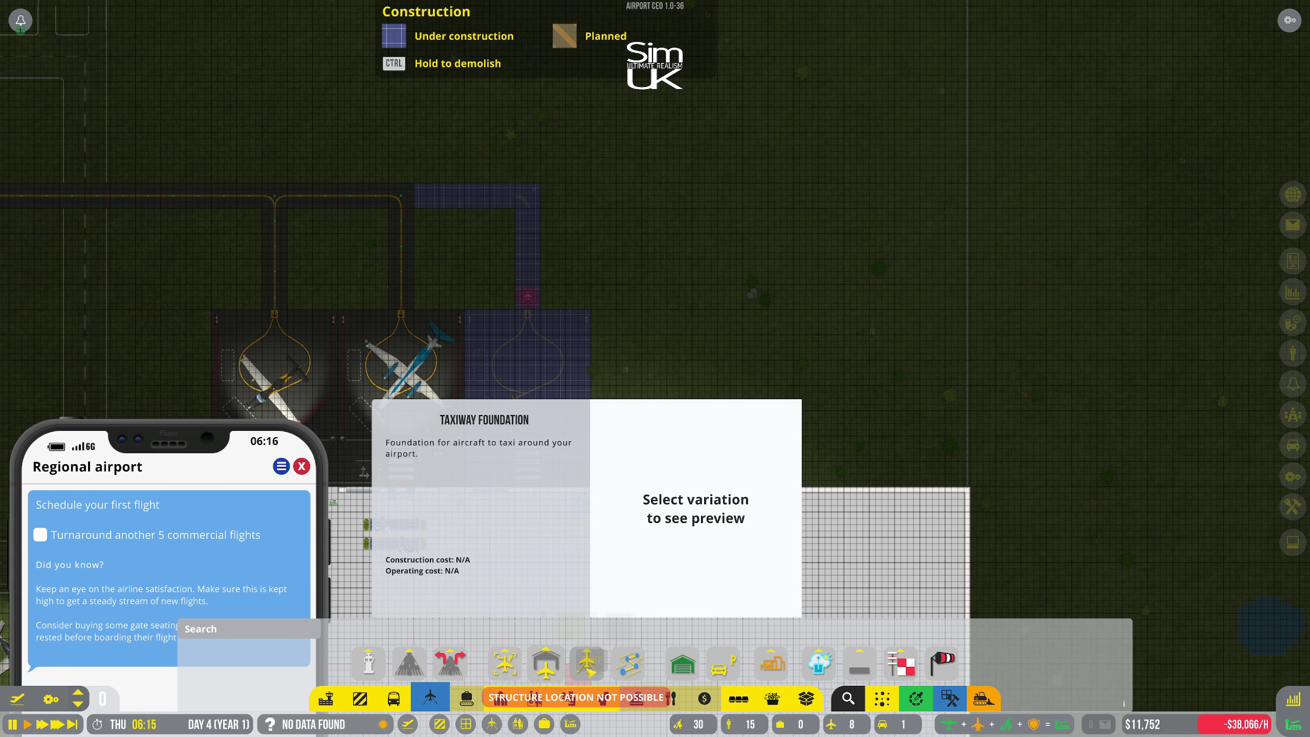
{"action": "left_click", "coordinate": [630, 664]}
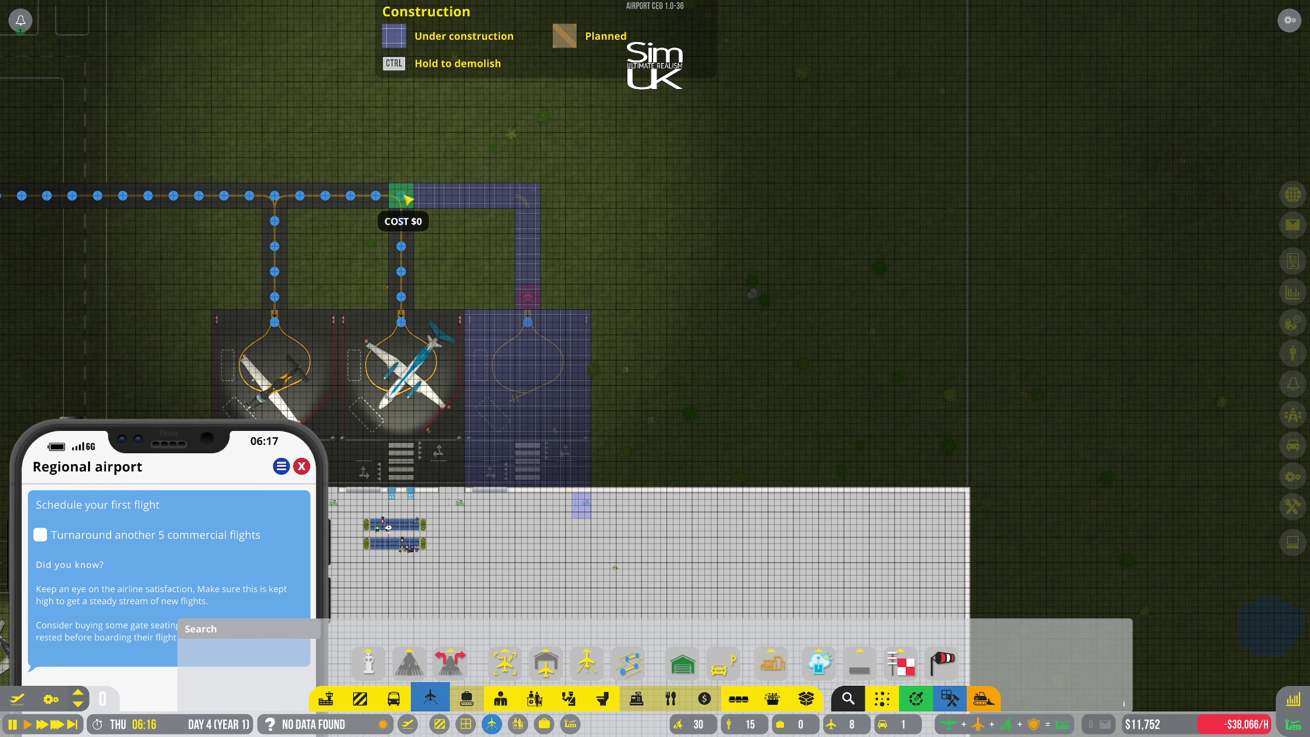
{"action": "mouse_move", "coordinate": [404, 198]}
{"action": "left_mouse_down"}
{"action": "mouse_move", "coordinate": [531, 311]}
{"action": "mouse_move", "coordinate": [702, 273]}
{"action": "left_mouse_up"}
{"action": "scroll", "coordinate": [752, 457], "scroll_direction": "down", "scroll_amount": 3}
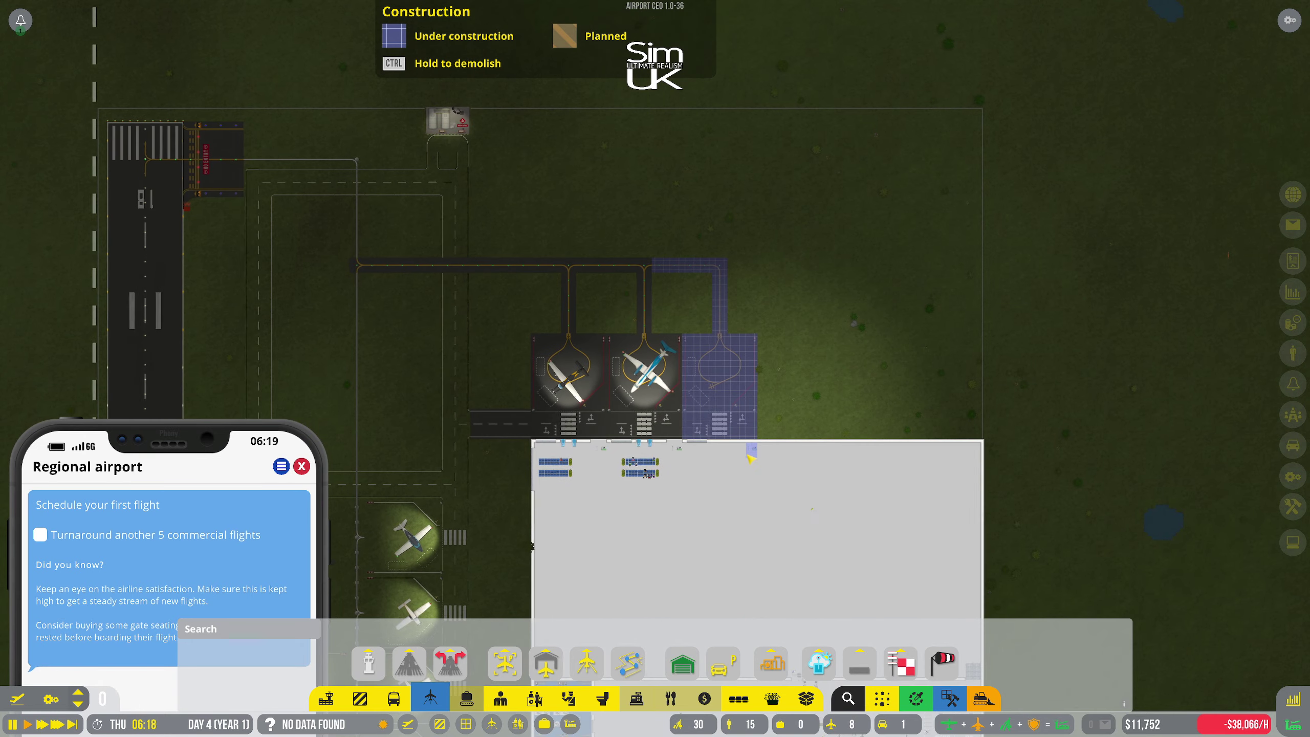
{"action": "key", "text": "s"}
{"action": "key", "text": "d"}
{"action": "key", "text": "w"}
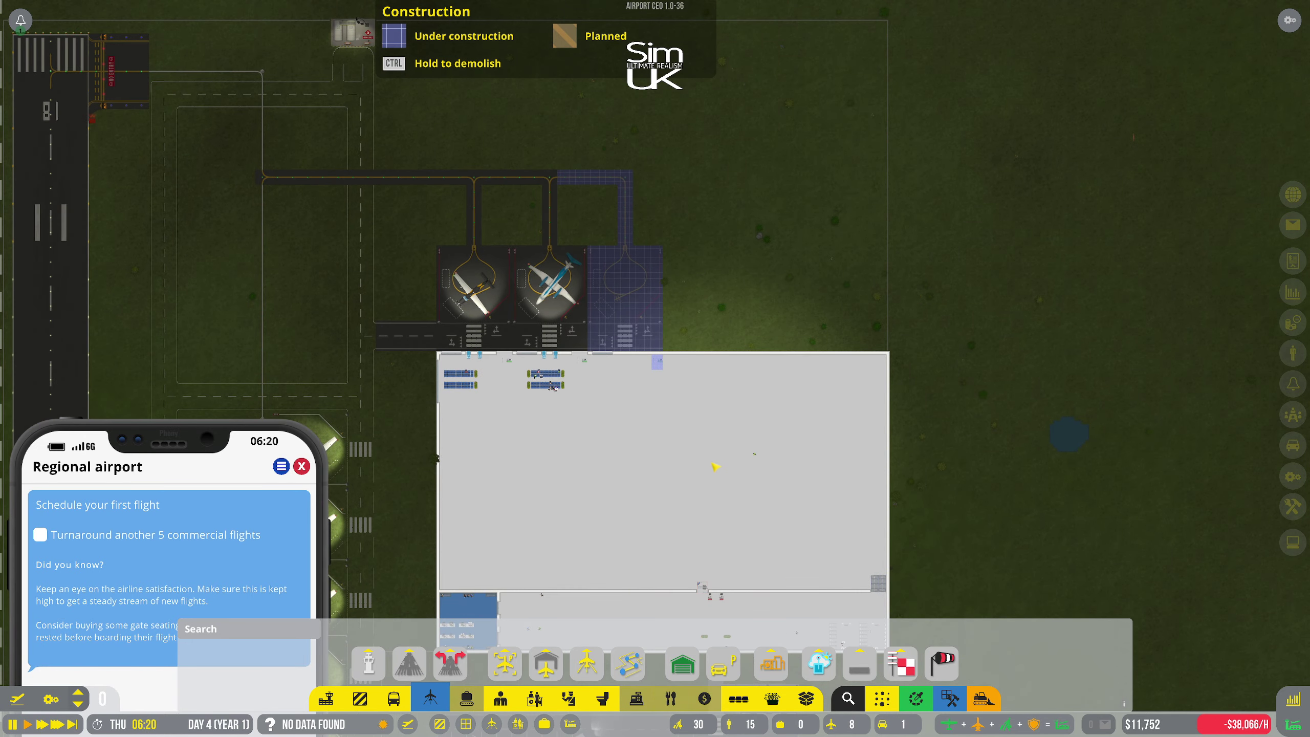
Dismiss all four notifications, including 'Project completed!', and close the notification list
{"action": "left_click", "coordinate": [20, 20]}
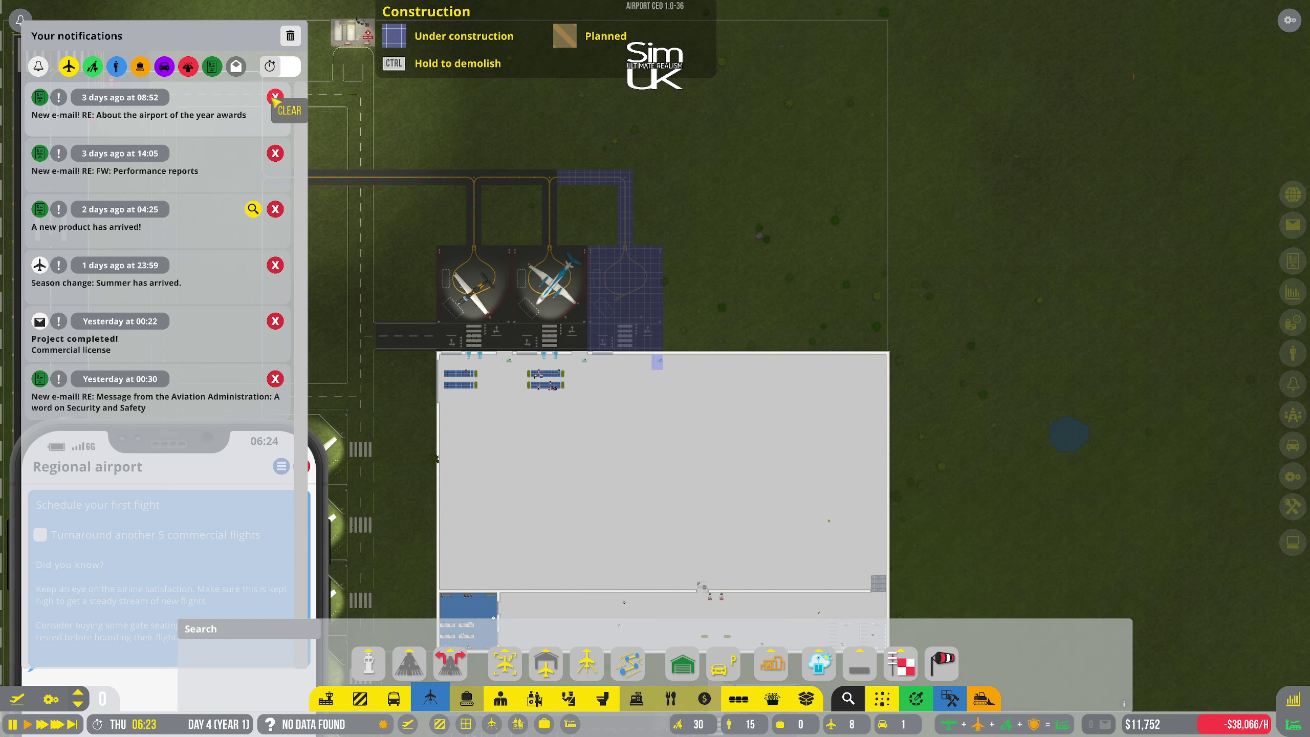
{"action": "left_click", "coordinate": [275, 98]}
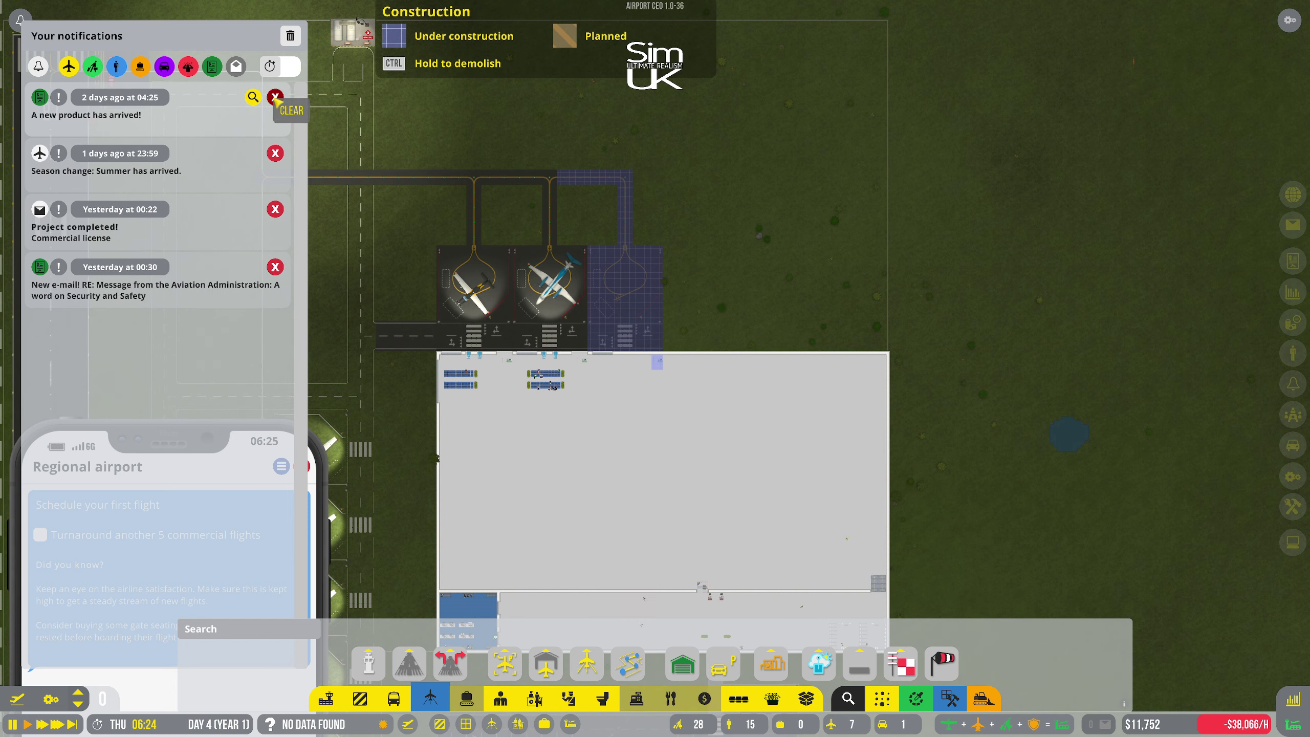
{"action": "left_click", "coordinate": [274, 98]}
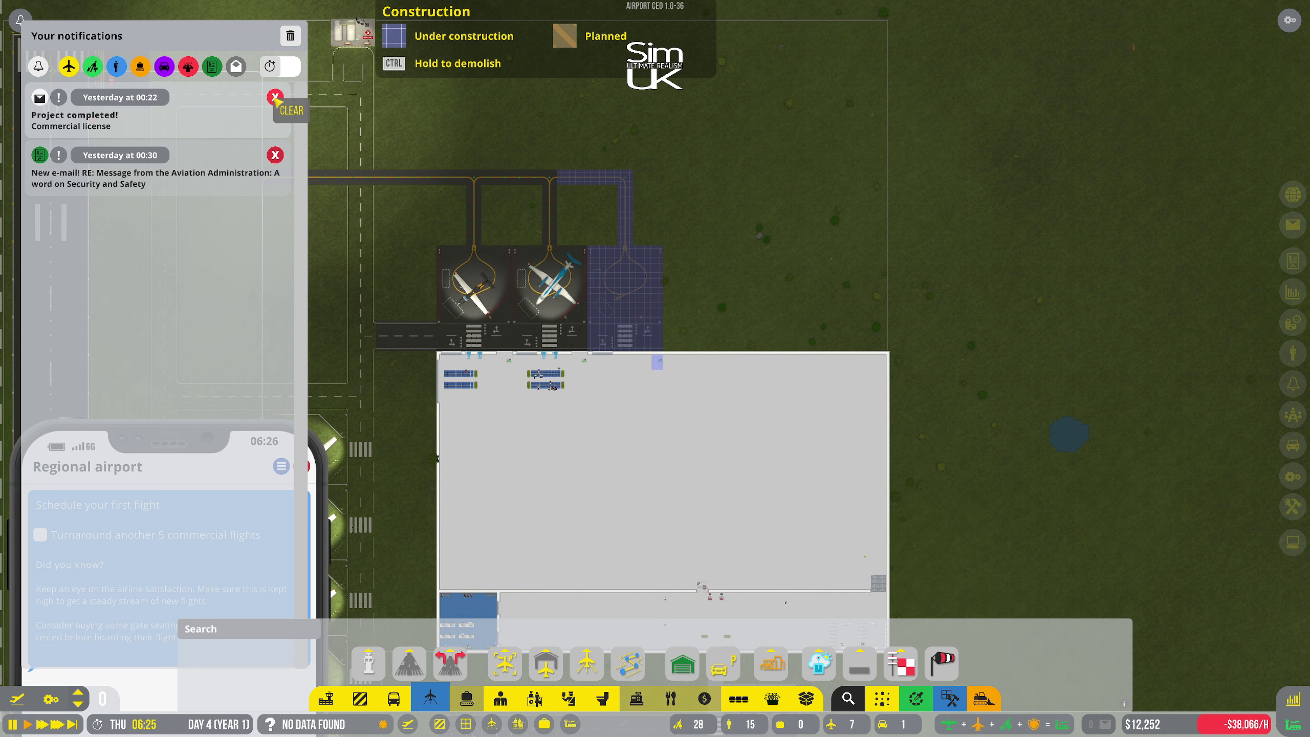
{"action": "left_click", "coordinate": [274, 97]}
{"action": "left_click", "coordinate": [275, 98]}
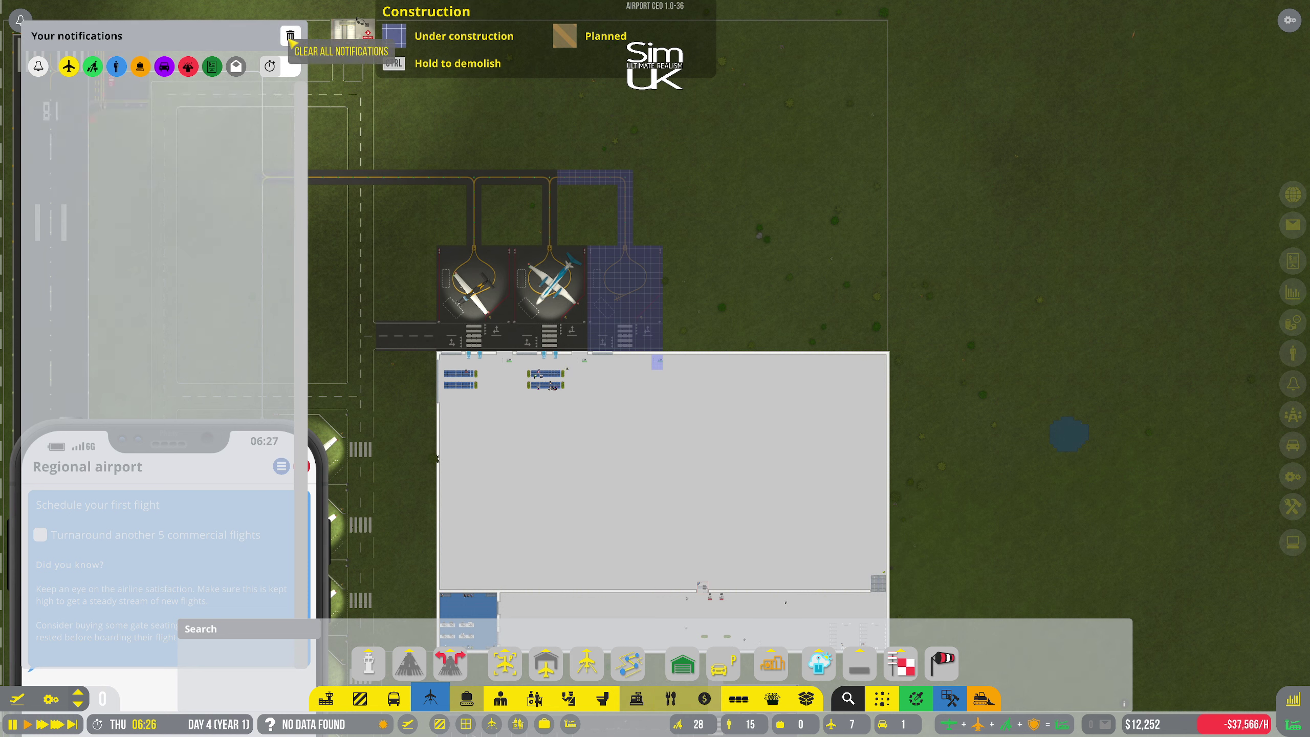
{"action": "left_click", "coordinate": [20, 20]}
{"action": "key", "text": "Escape"}
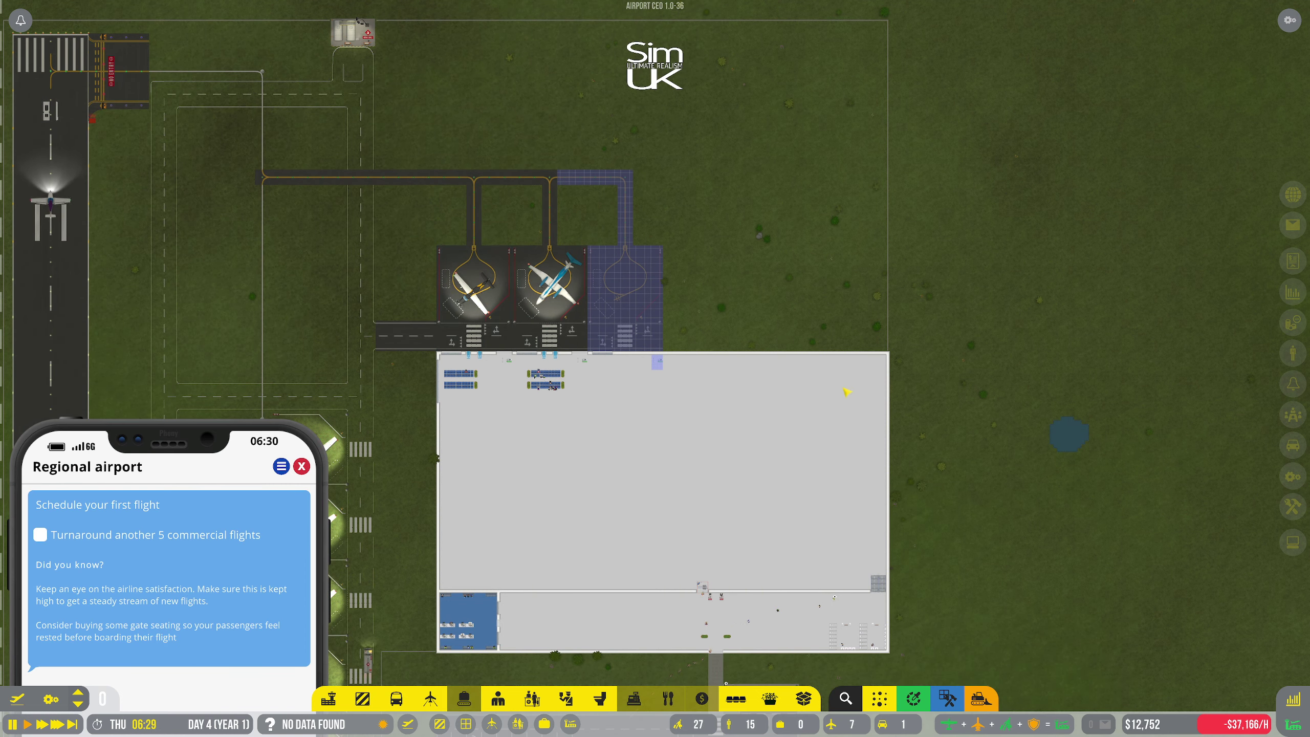
{"action": "key", "text": "s"}
{"action": "key", "text": "s"}
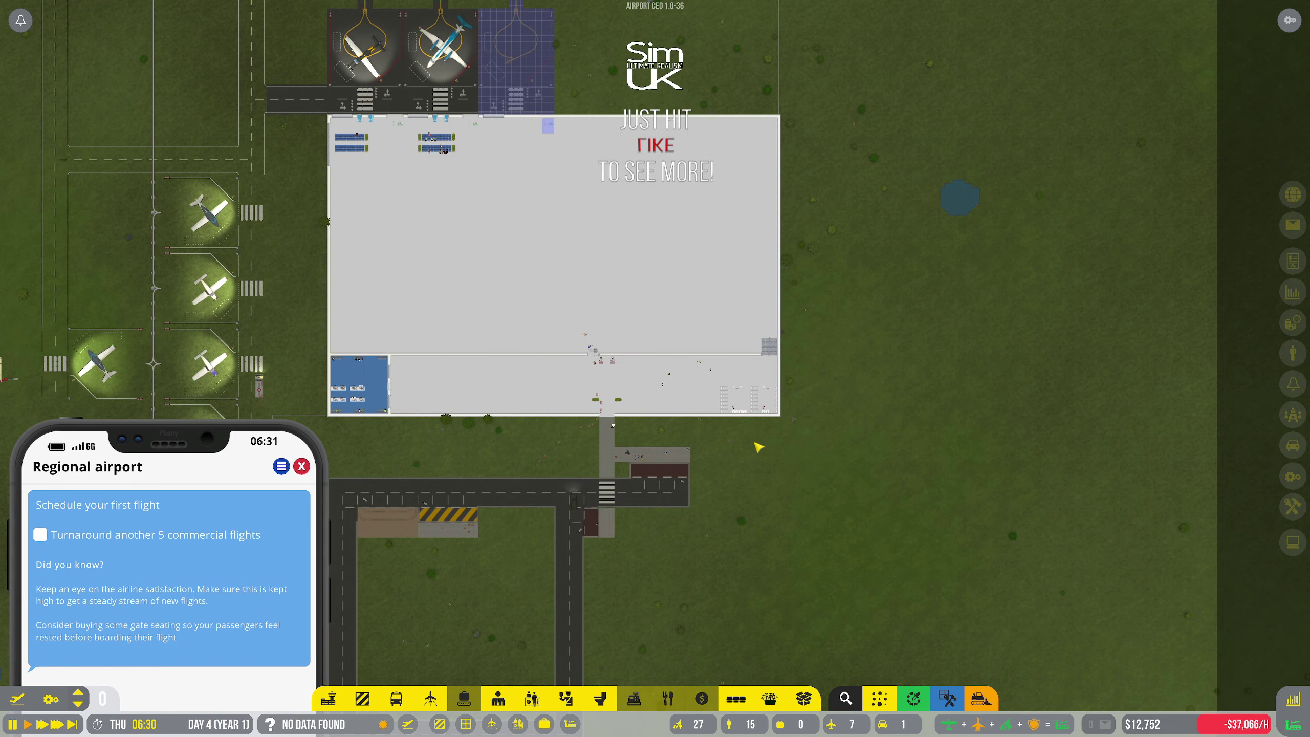
{"action": "key", "text": "a"}
{"action": "key", "text": "w"}
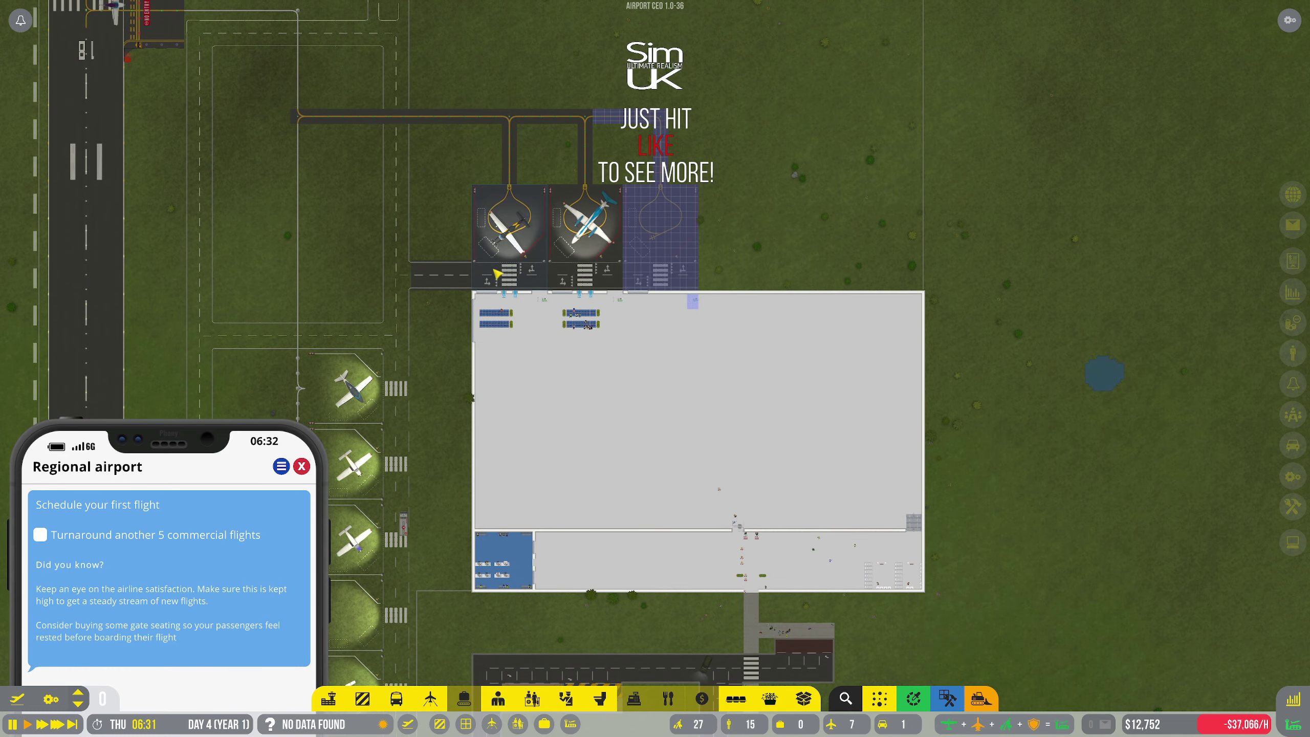
{"action": "key", "text": "w"}
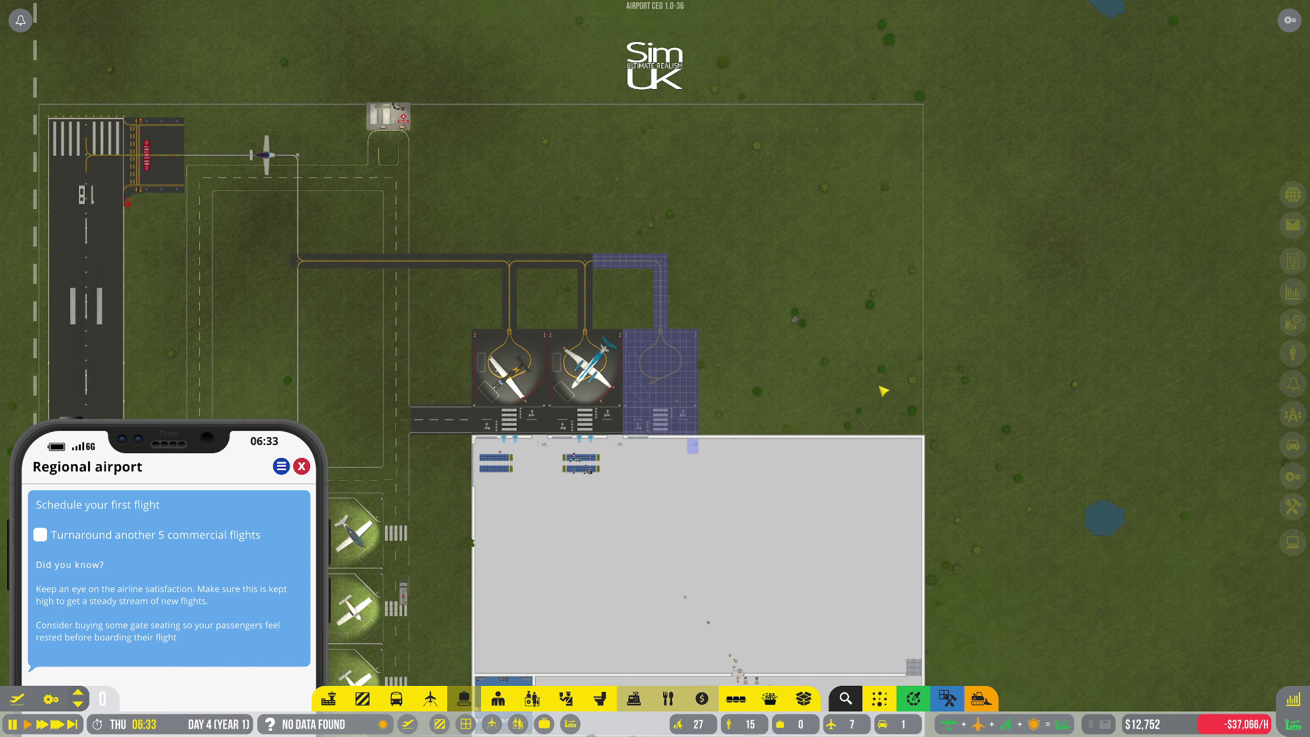
{"action": "key", "text": "s"}
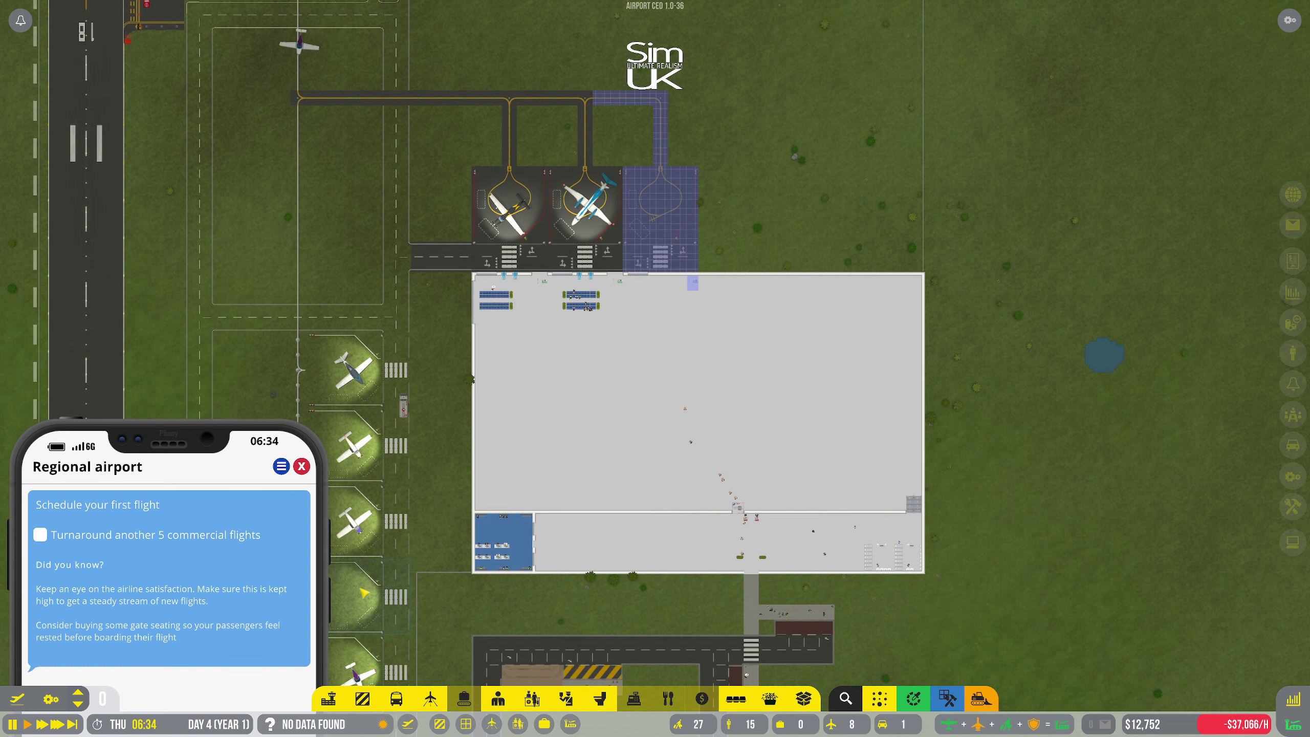
{"action": "key", "text": "f"}
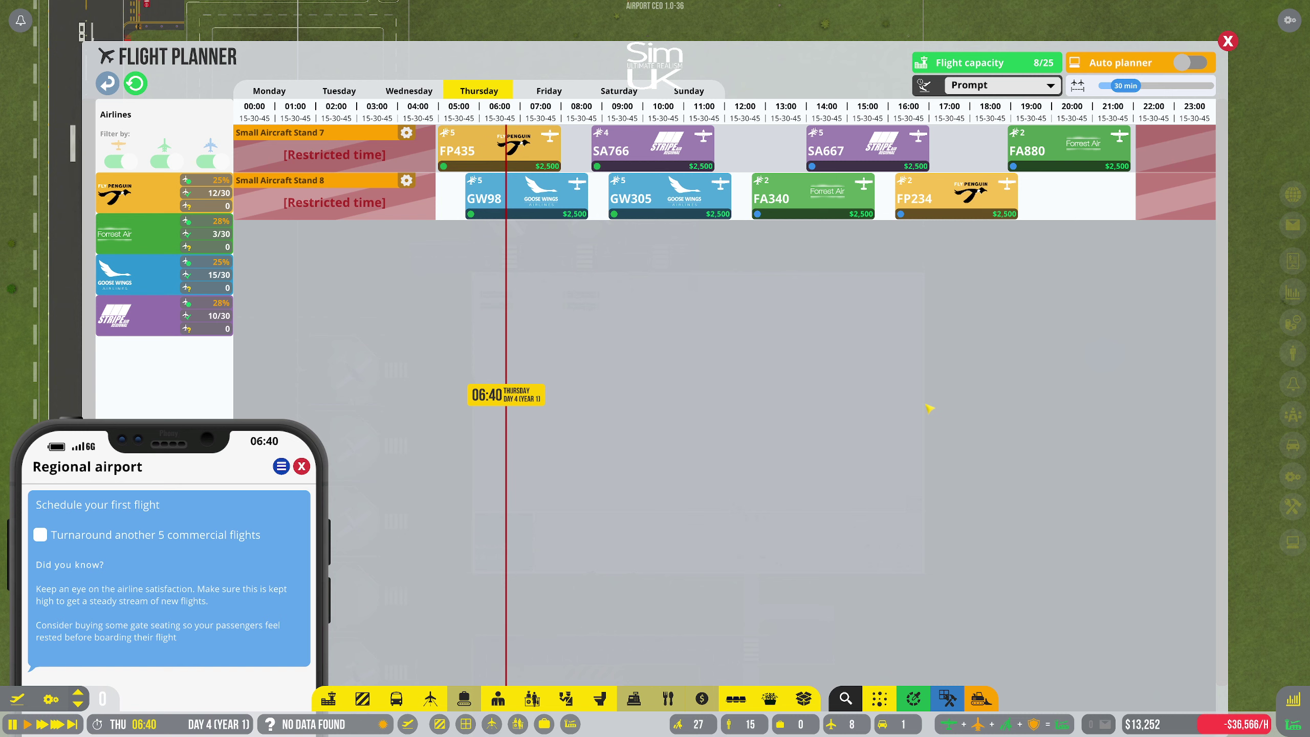
{"action": "key", "text": "Escape"}
{"action": "key", "text": "Escape"}
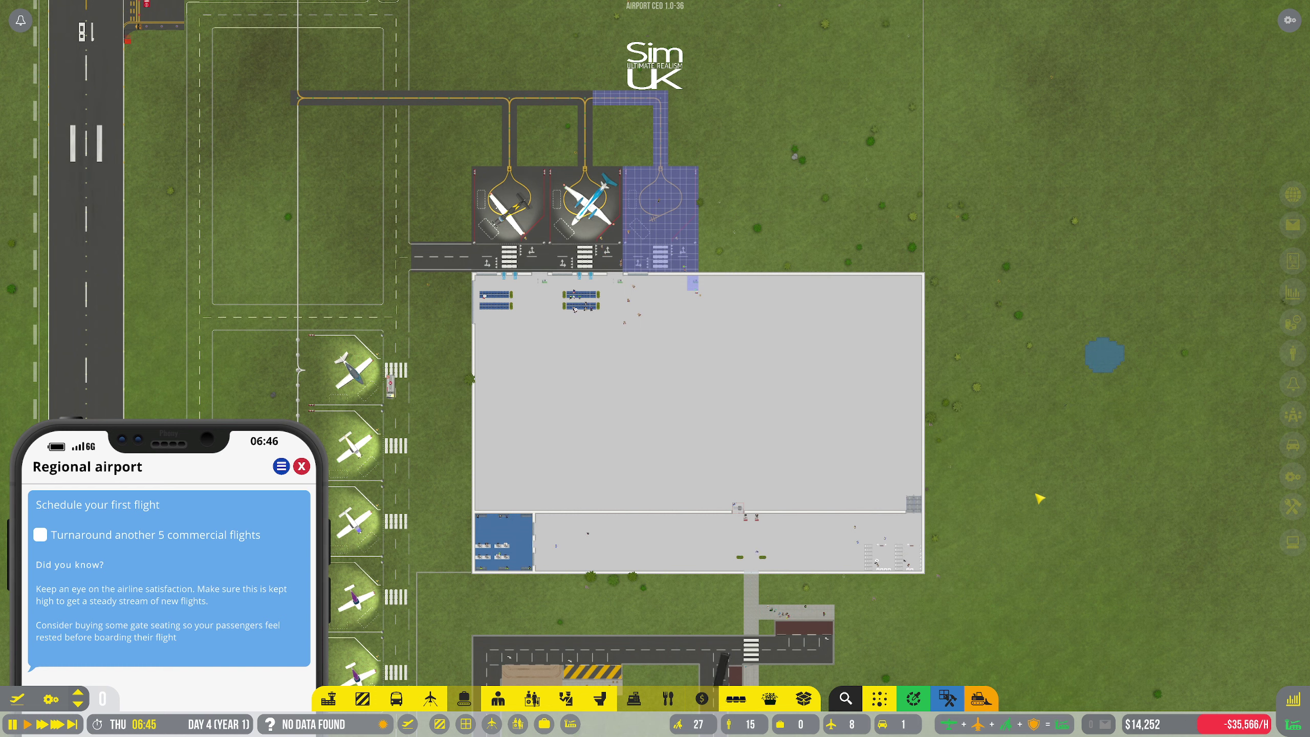
{"action": "key", "text": "s"}
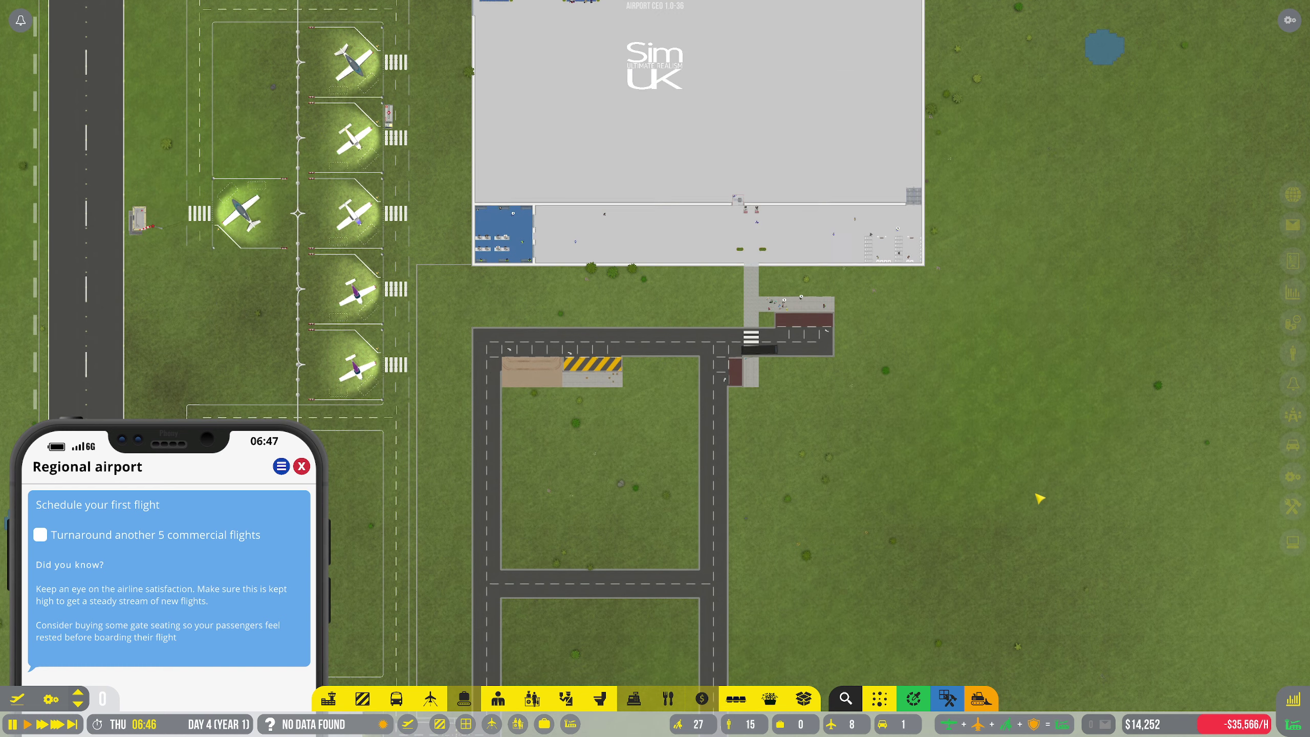
{"action": "key", "text": "w"}
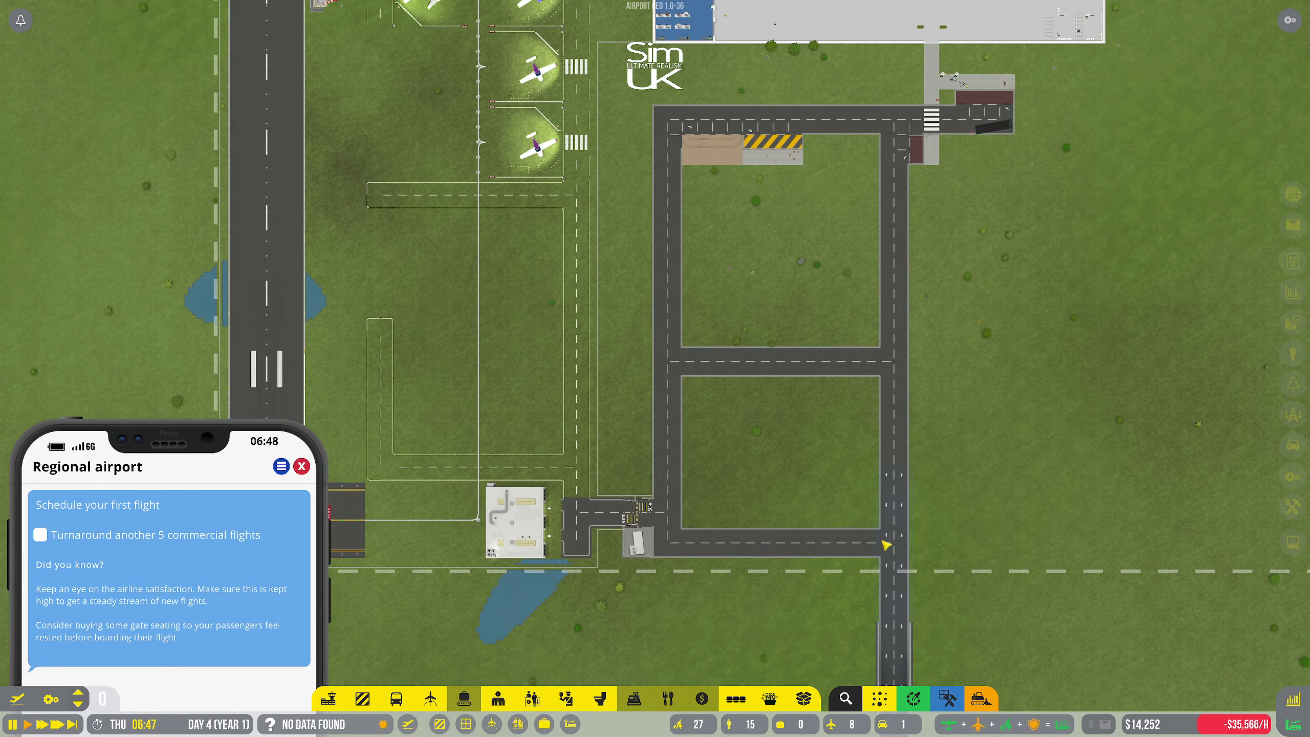
{"action": "key", "text": "w"}
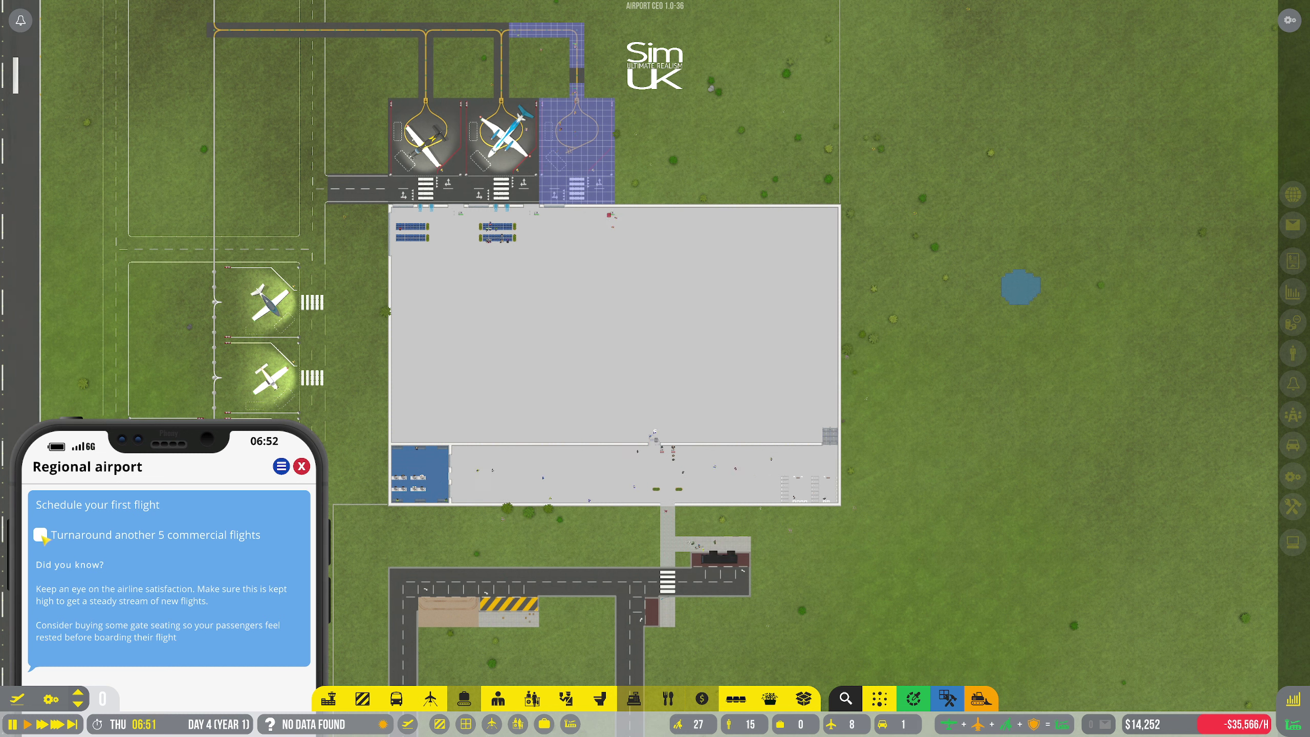
Open the Economy loans page showing the S&I Financials loan with $194,405 remaining
{"action": "left_click", "coordinate": [1292, 323]}
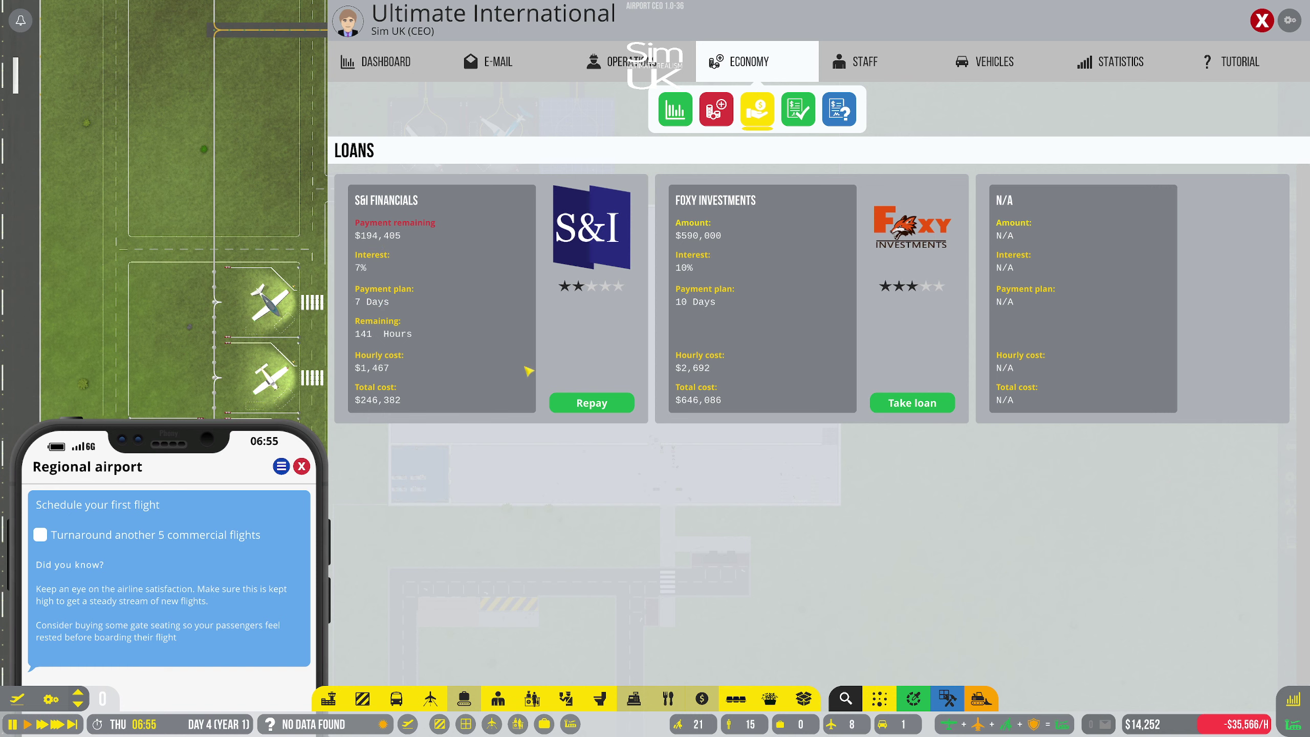
Close the loans page and pan across the roads, runway and terminal gates
{"action": "key", "text": "Escape"}
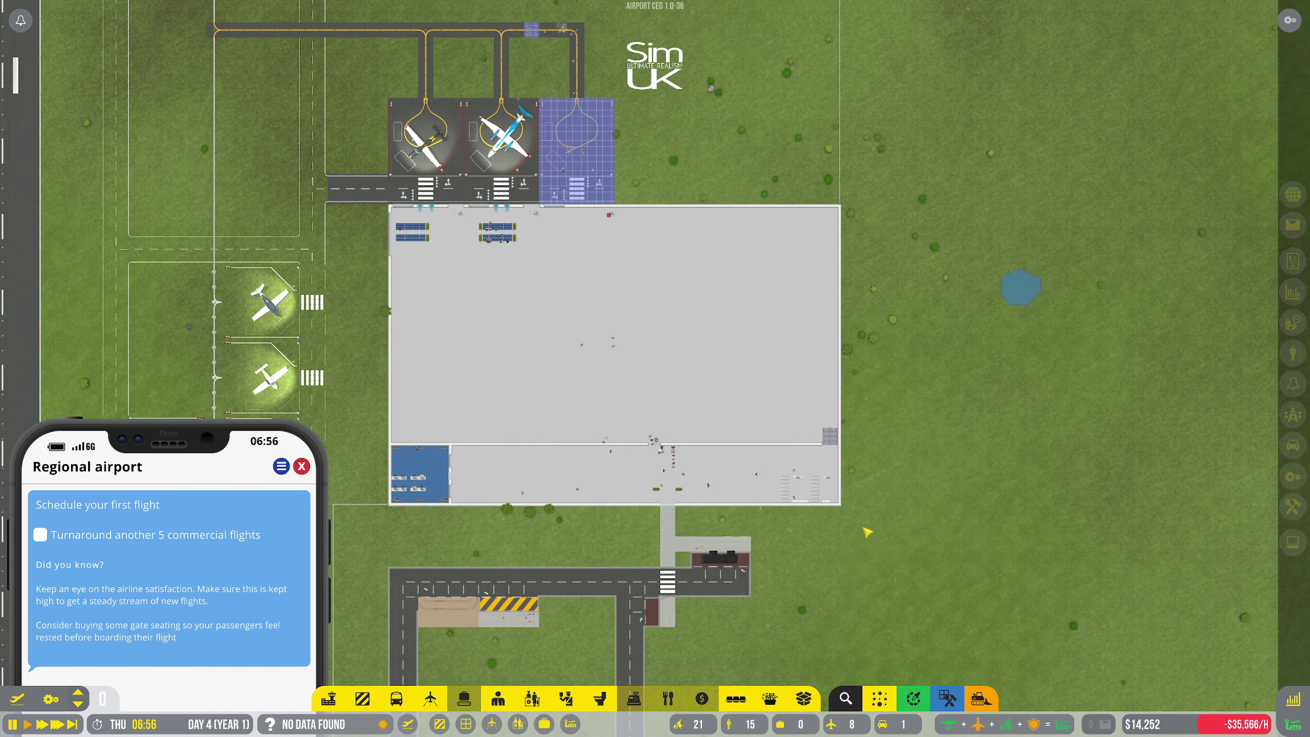
{"action": "key", "text": "s"}
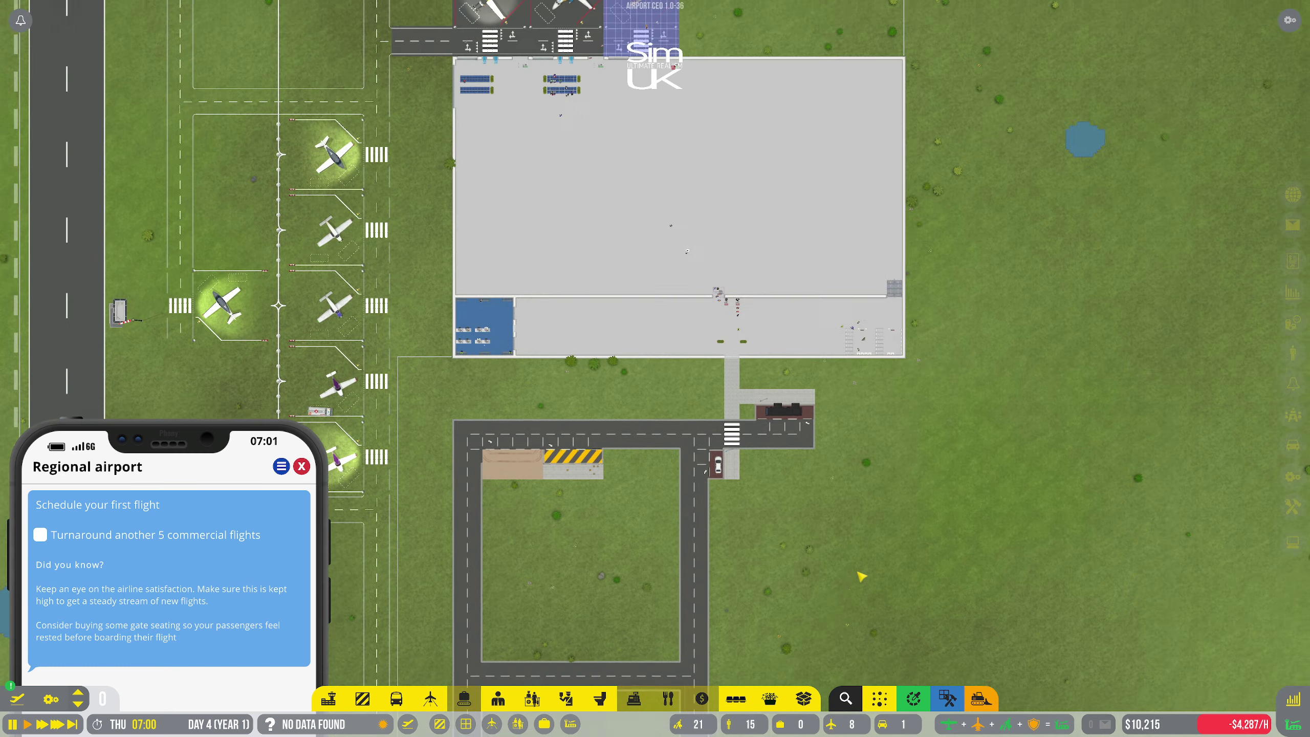
{"action": "key", "text": "w"}
{"action": "key", "text": "a"}
{"action": "key", "text": "s"}
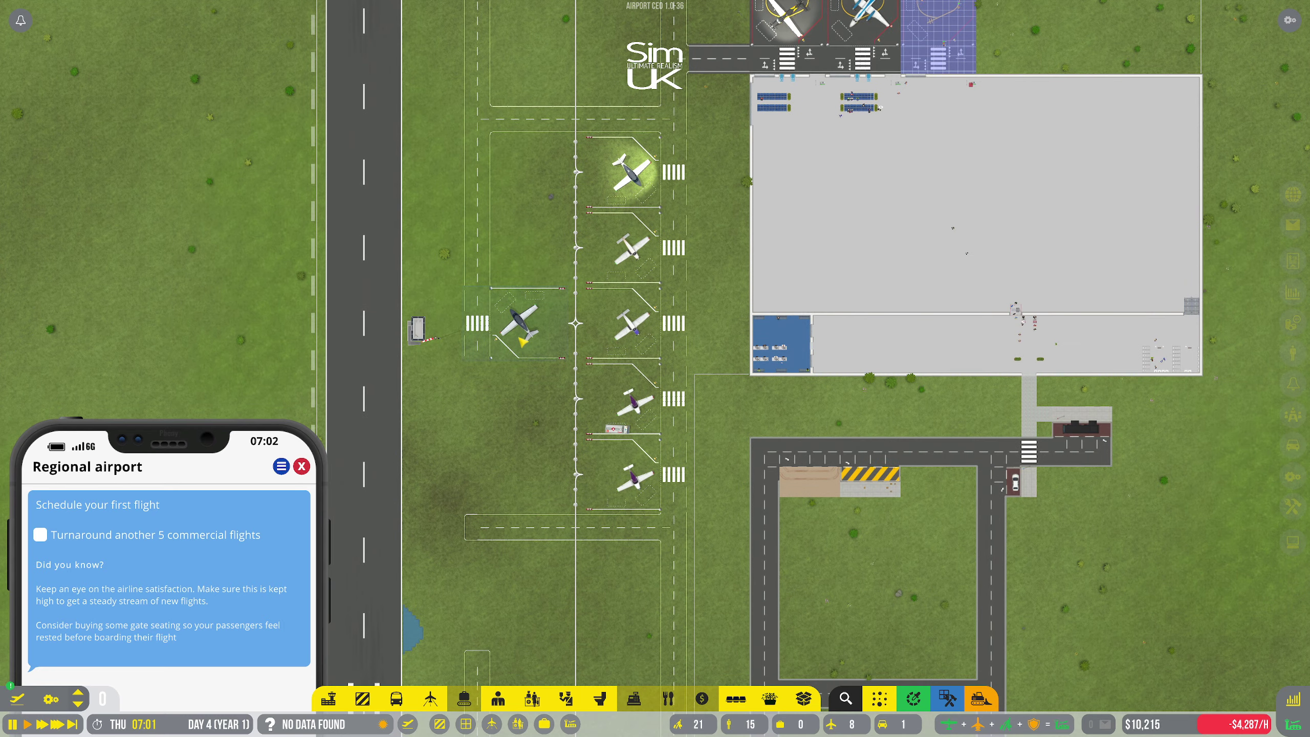
{"action": "key", "text": "s"}
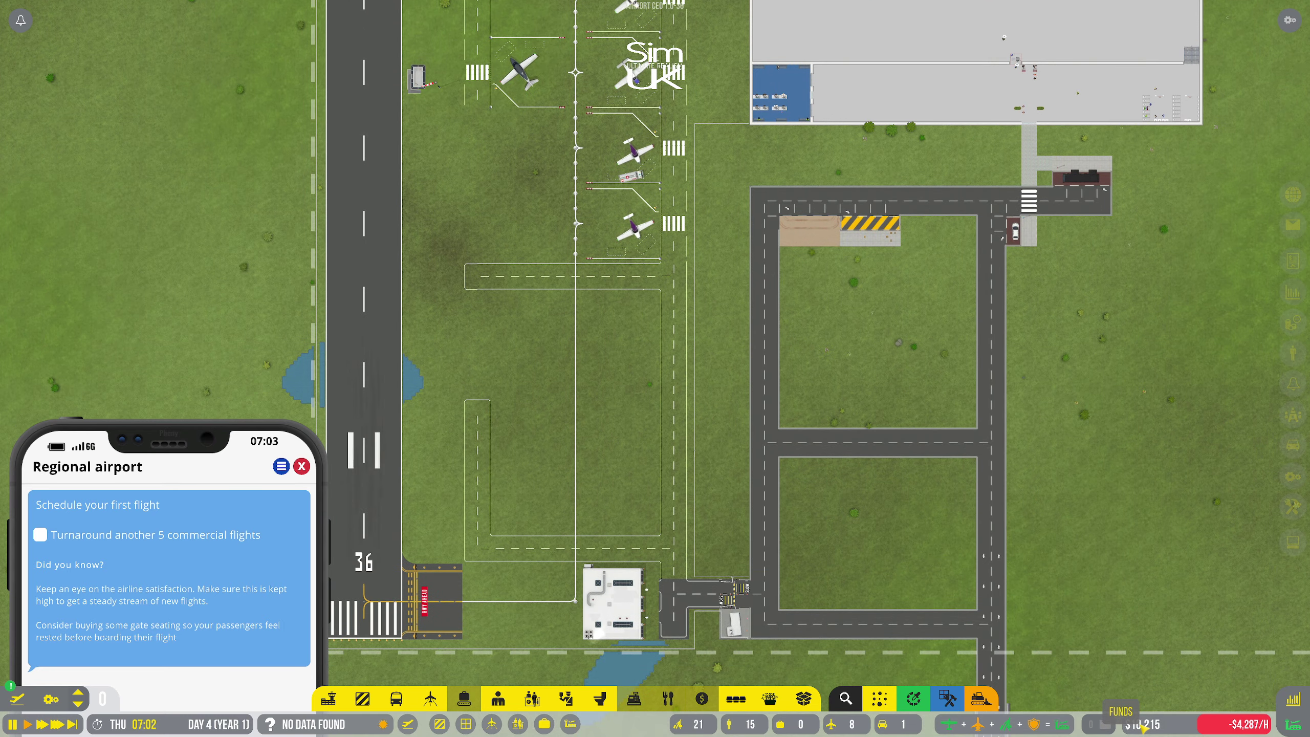
{"action": "key", "text": "w"}
{"action": "key", "text": "d"}
{"action": "key", "text": "w"}
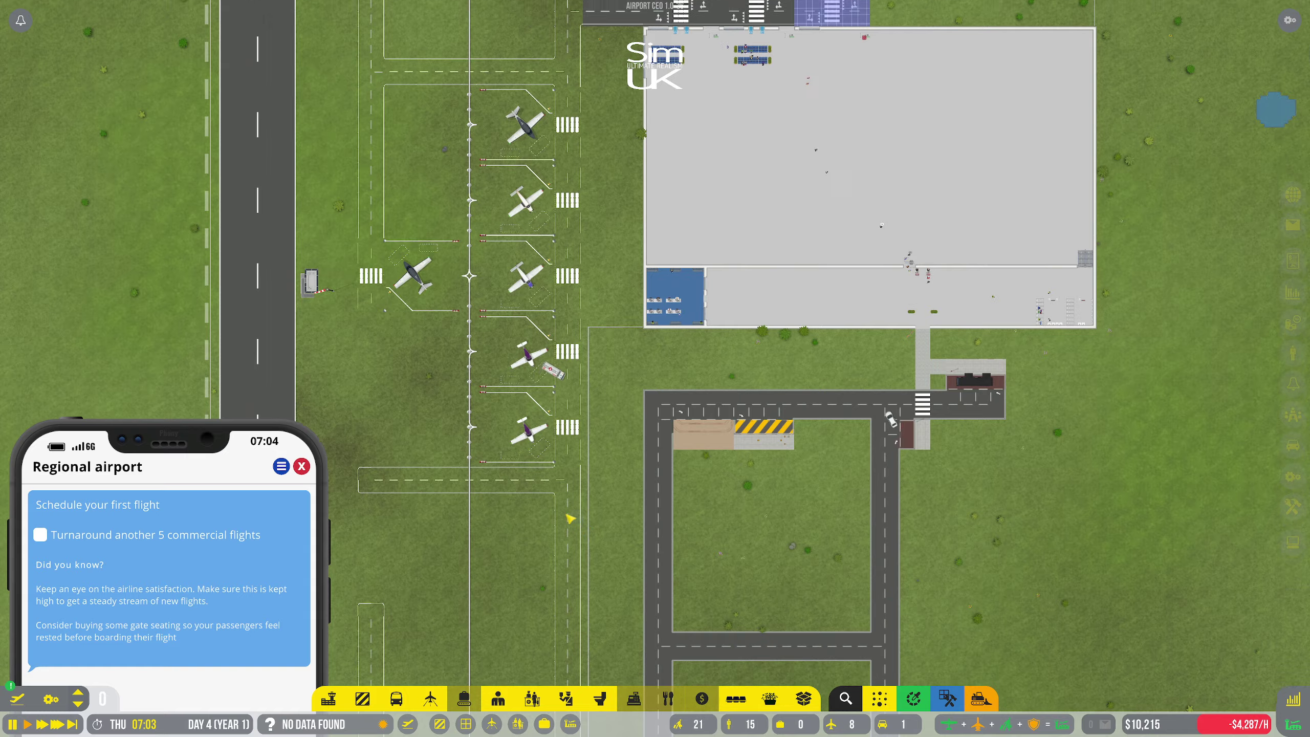
{"action": "key", "text": "a"}
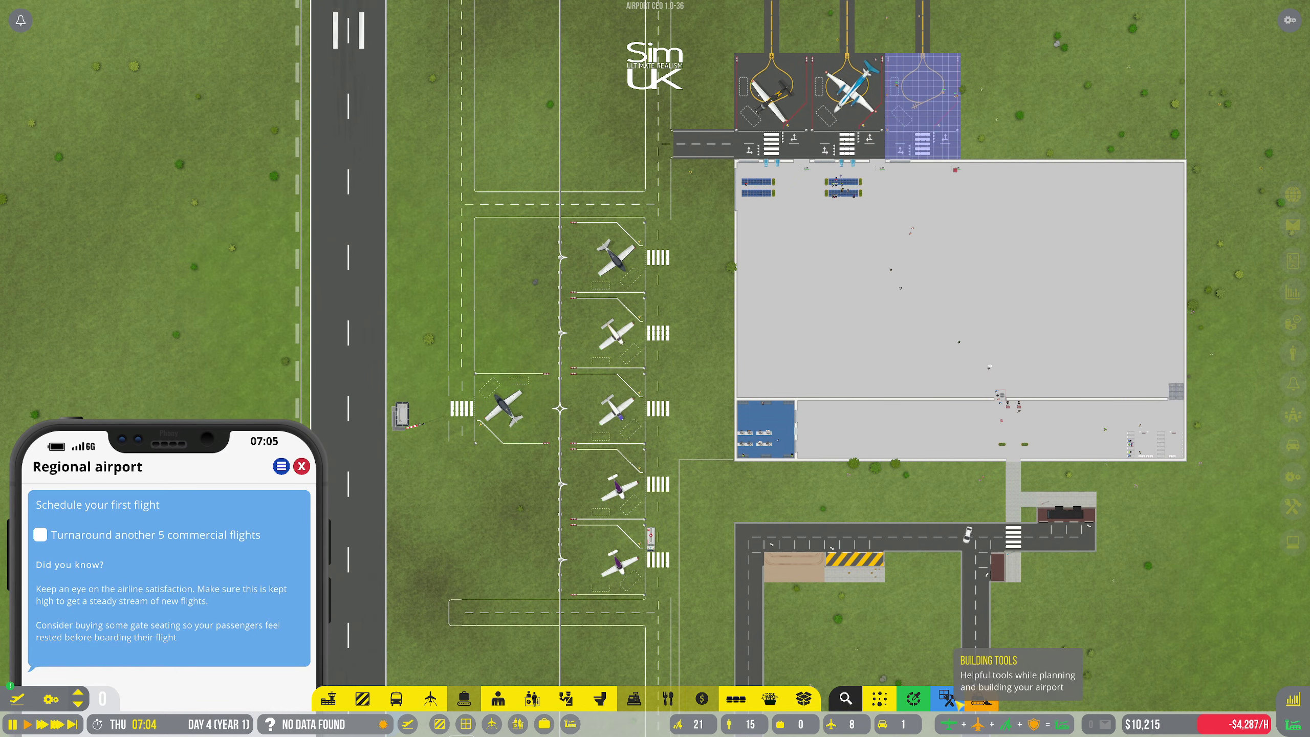
Measure out an area near the small aircraft stands with the planning grid
{"action": "left_click", "coordinate": [879, 698]}
{"action": "mouse_move", "coordinate": [469, 355]}
{"action": "left_mouse_down"}
{"action": "mouse_move", "coordinate": [456, 324]}
{"action": "mouse_move", "coordinate": [509, 349]}
{"action": "left_mouse_up"}
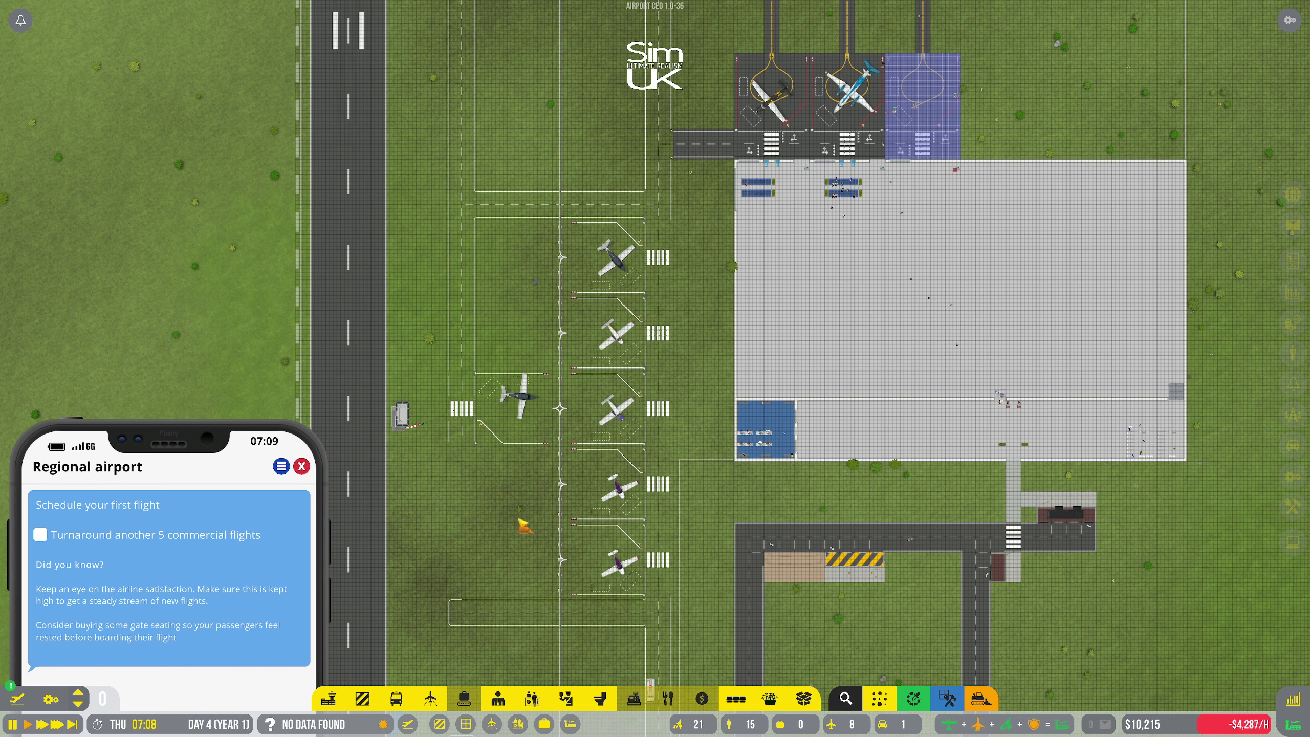
{"action": "key", "text": "Escape"}
{"action": "key", "text": "d"}
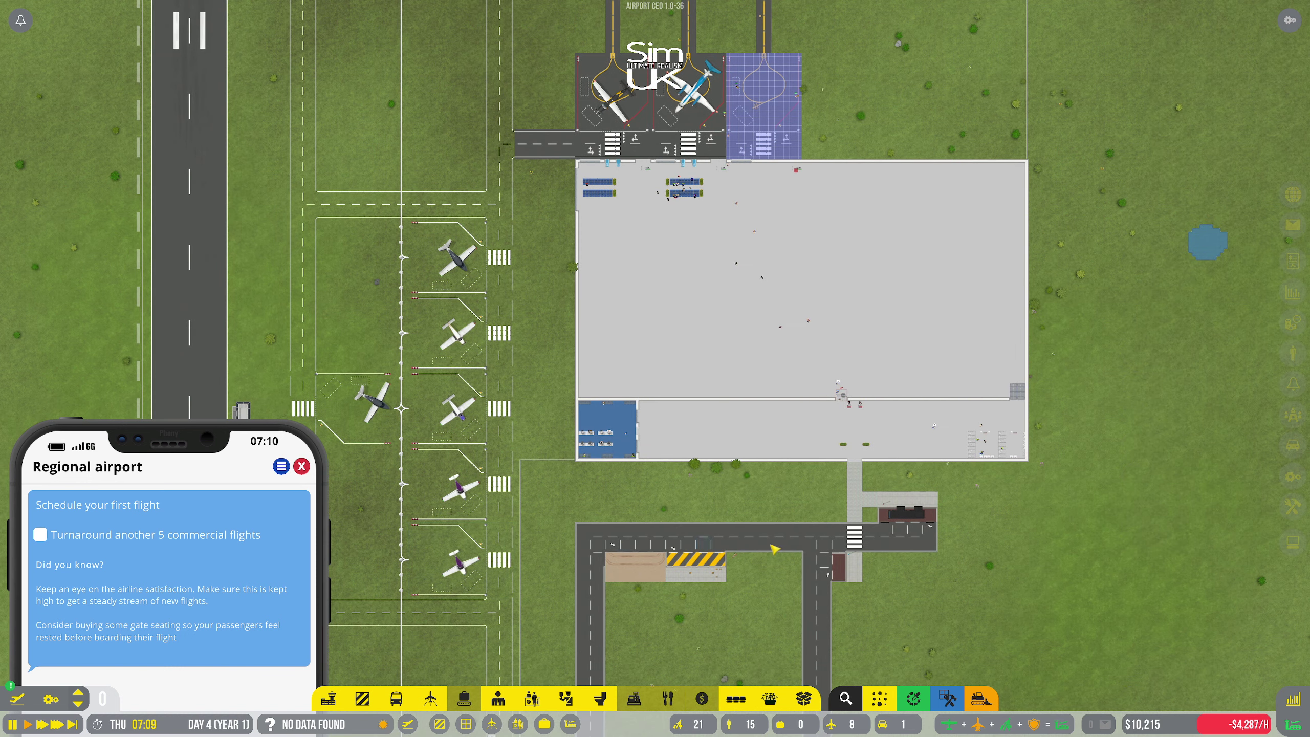
{"action": "key", "text": "w"}
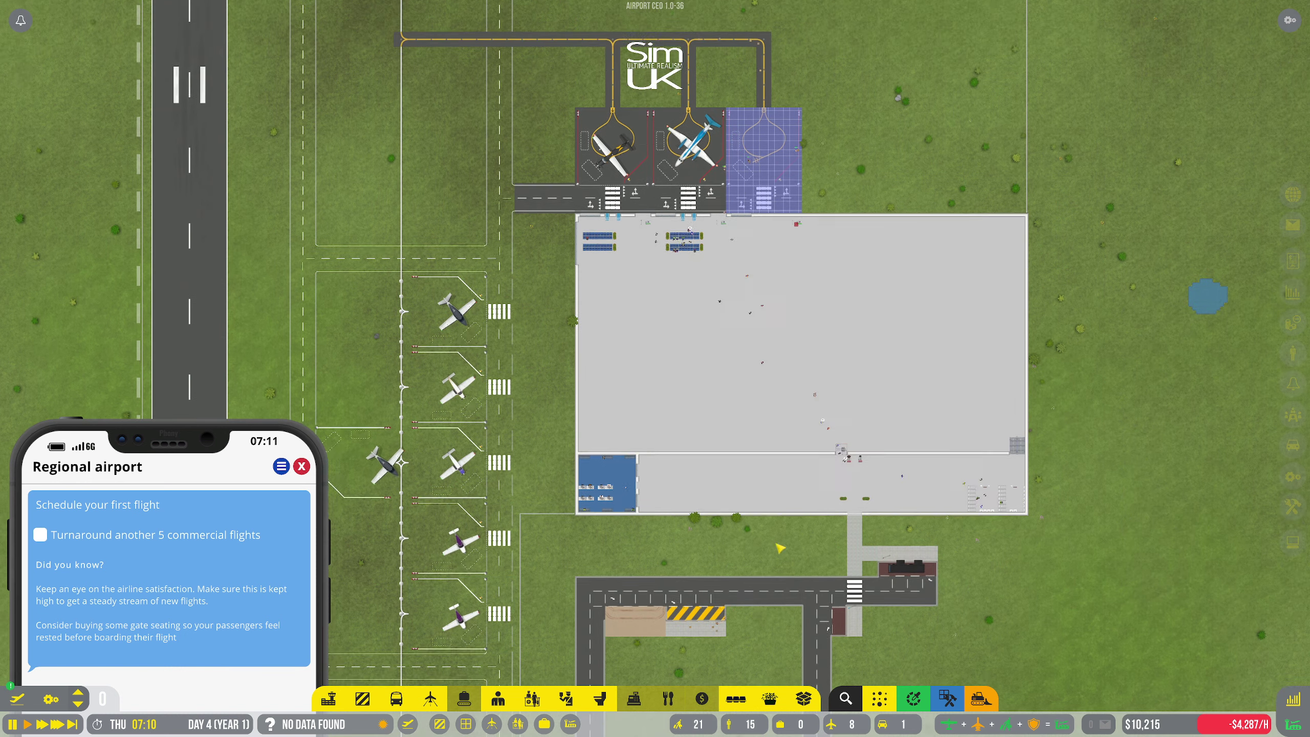
{"action": "key", "text": "d"}
{"action": "key", "text": "s"}
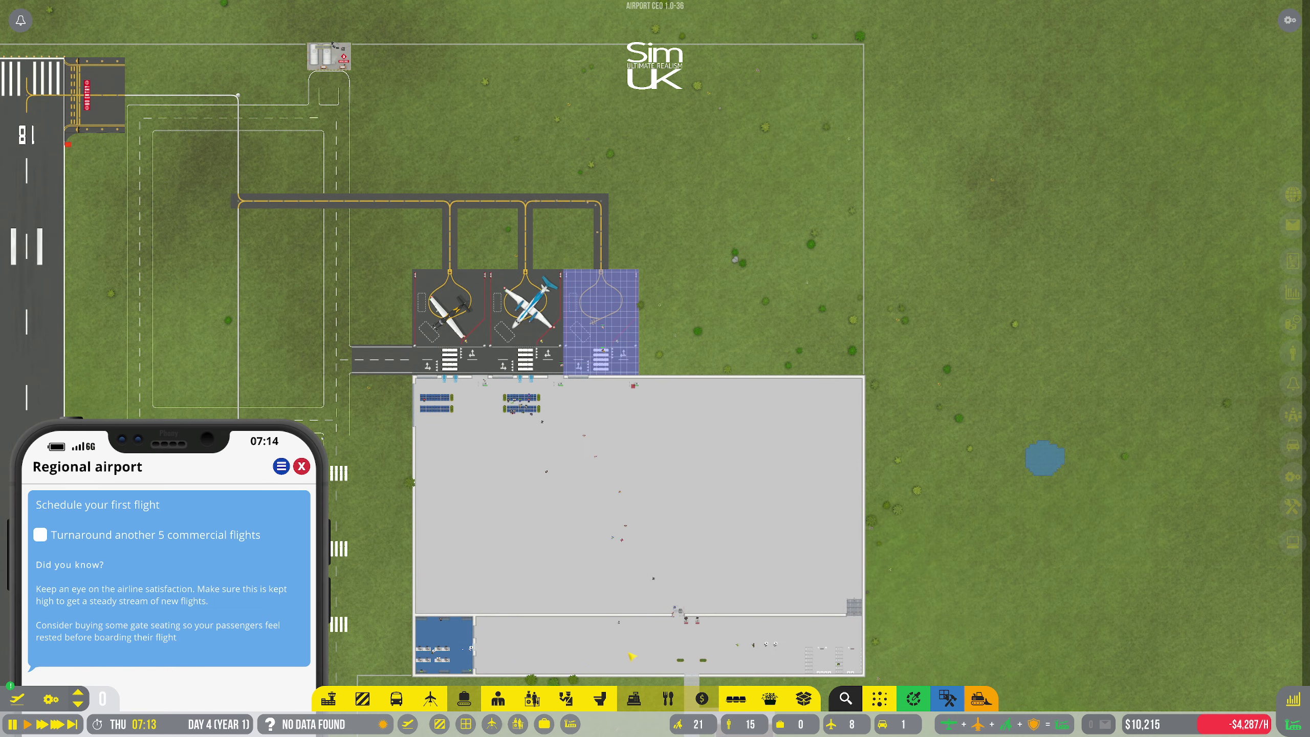
Open Small Boarding Desk 3's details, then abandon a first stand-link attempt
{"action": "key", "text": "d"}
{"action": "scroll", "coordinate": [614, 614], "scroll_direction": "up", "scroll_amount": 5}
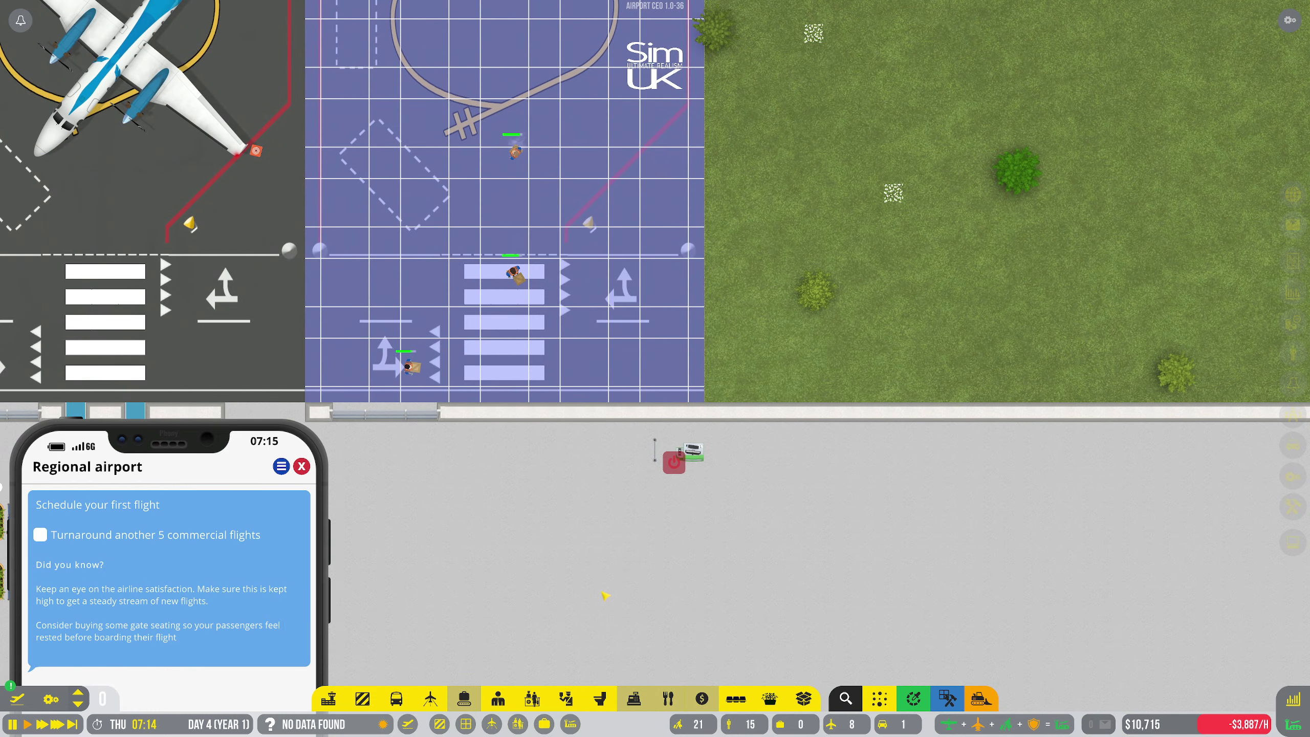
{"action": "left_click", "coordinate": [681, 455]}
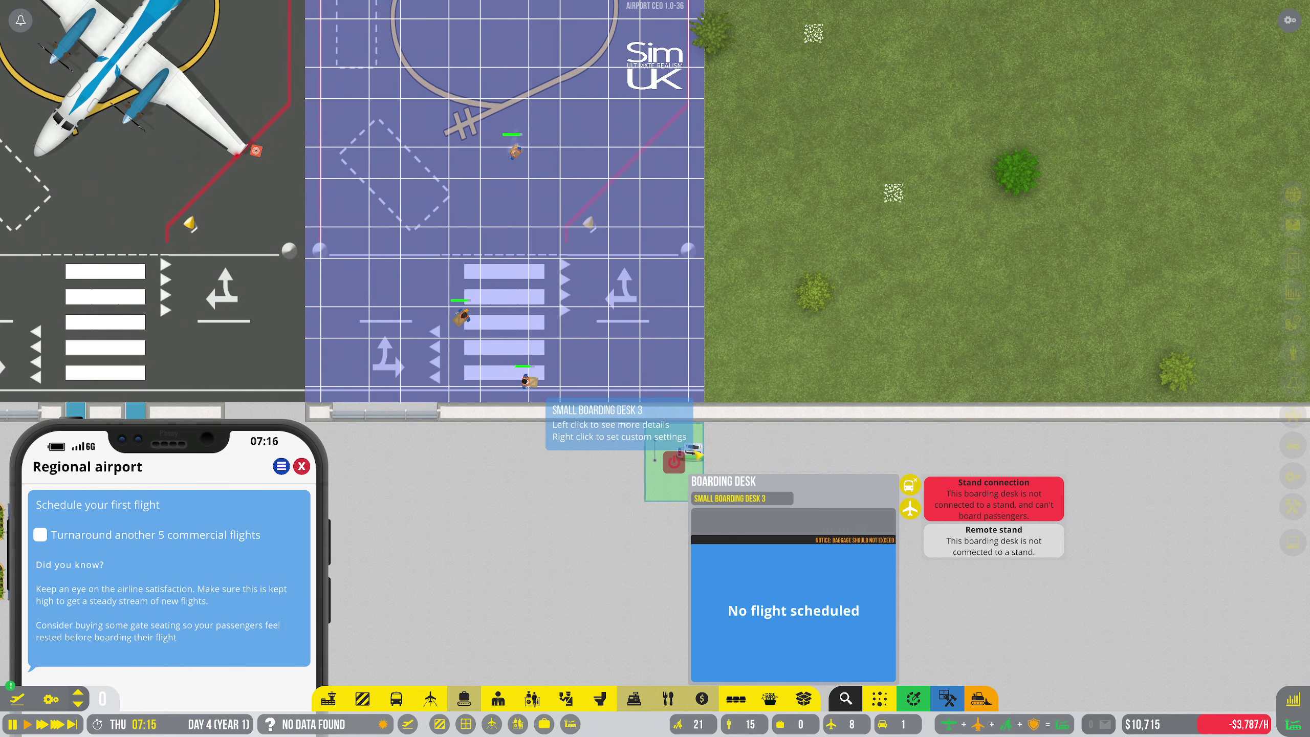
{"action": "left_click", "coordinate": [909, 485]}
{"action": "right_click", "coordinate": [512, 169]}
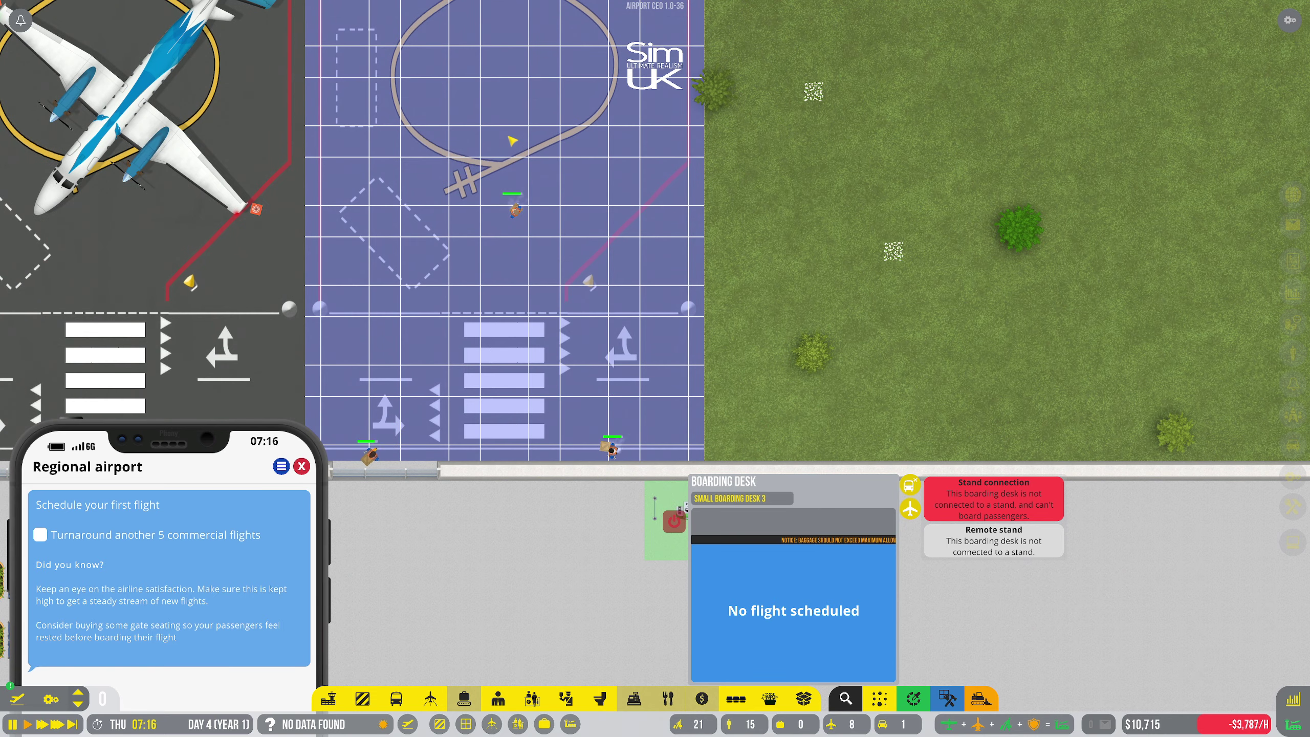
{"action": "left_click", "coordinate": [793, 298]}
{"action": "scroll", "coordinate": [615, 244], "scroll_direction": "down", "scroll_amount": 3}
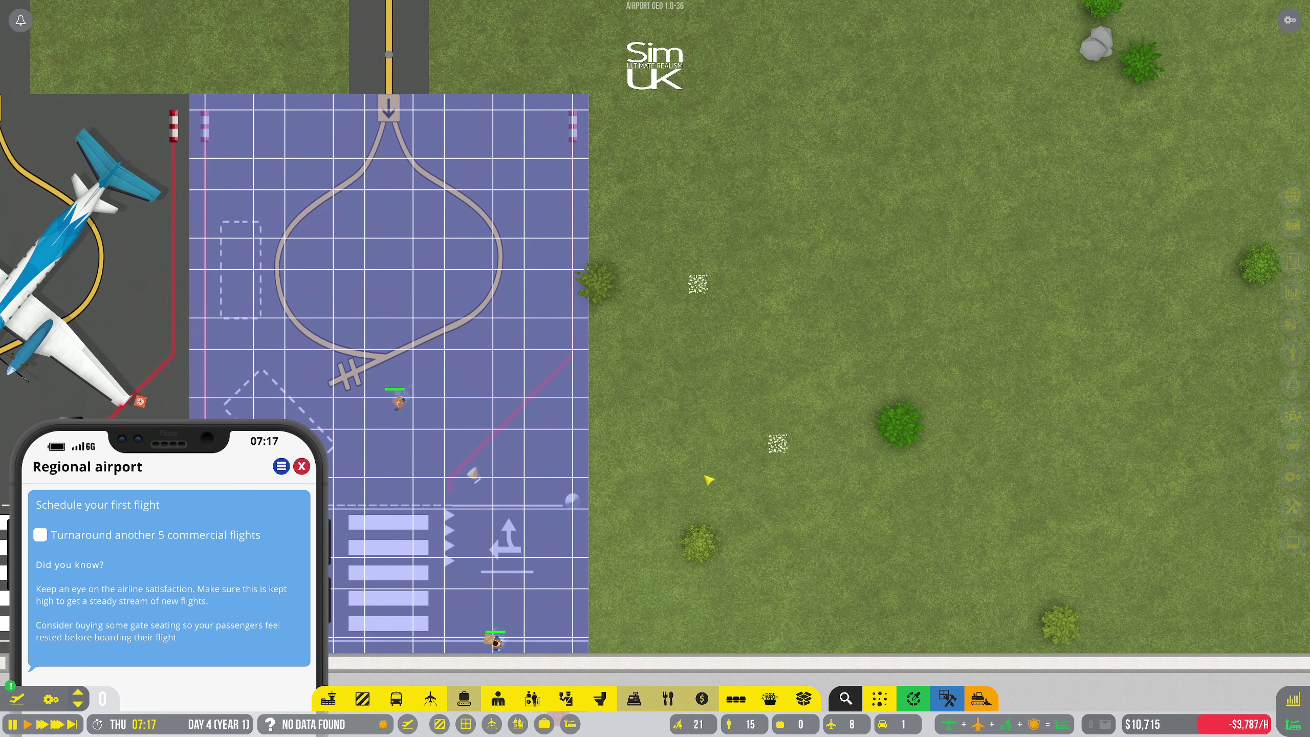
{"action": "scroll", "coordinate": [703, 477], "scroll_direction": "up", "scroll_amount": 2}
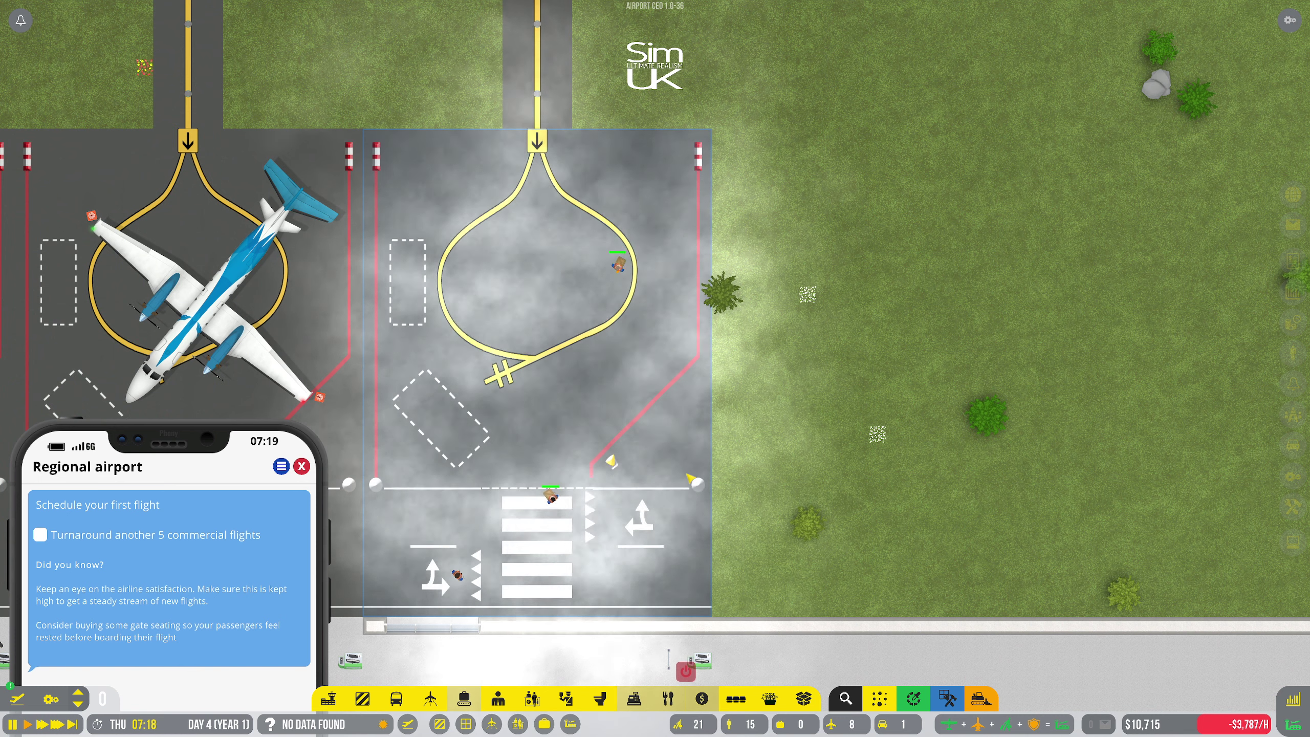
Link Small Boarding Desk 3 to the finished third stand and confirm the connection
{"action": "key", "text": "s"}
{"action": "left_click", "coordinate": [685, 573]}
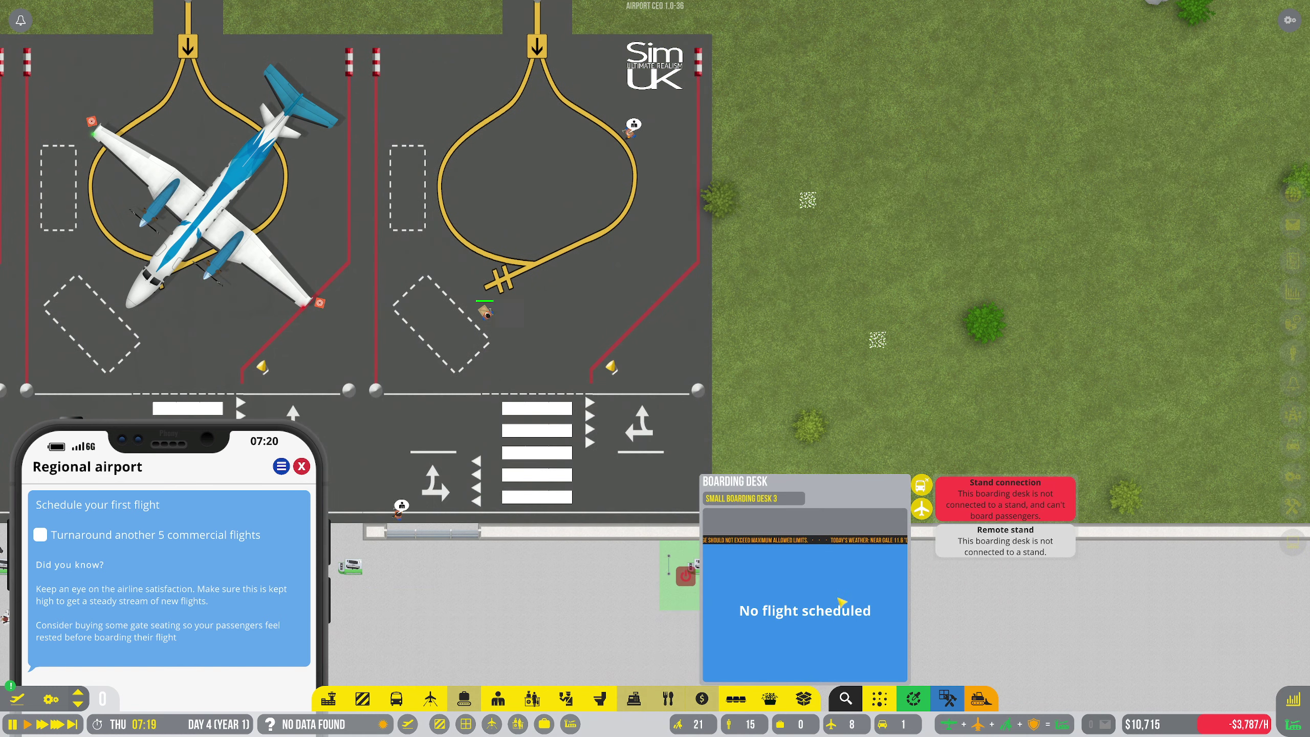
{"action": "left_click", "coordinate": [921, 484]}
{"action": "left_click", "coordinate": [530, 275]}
{"action": "left_click", "coordinate": [790, 255]}
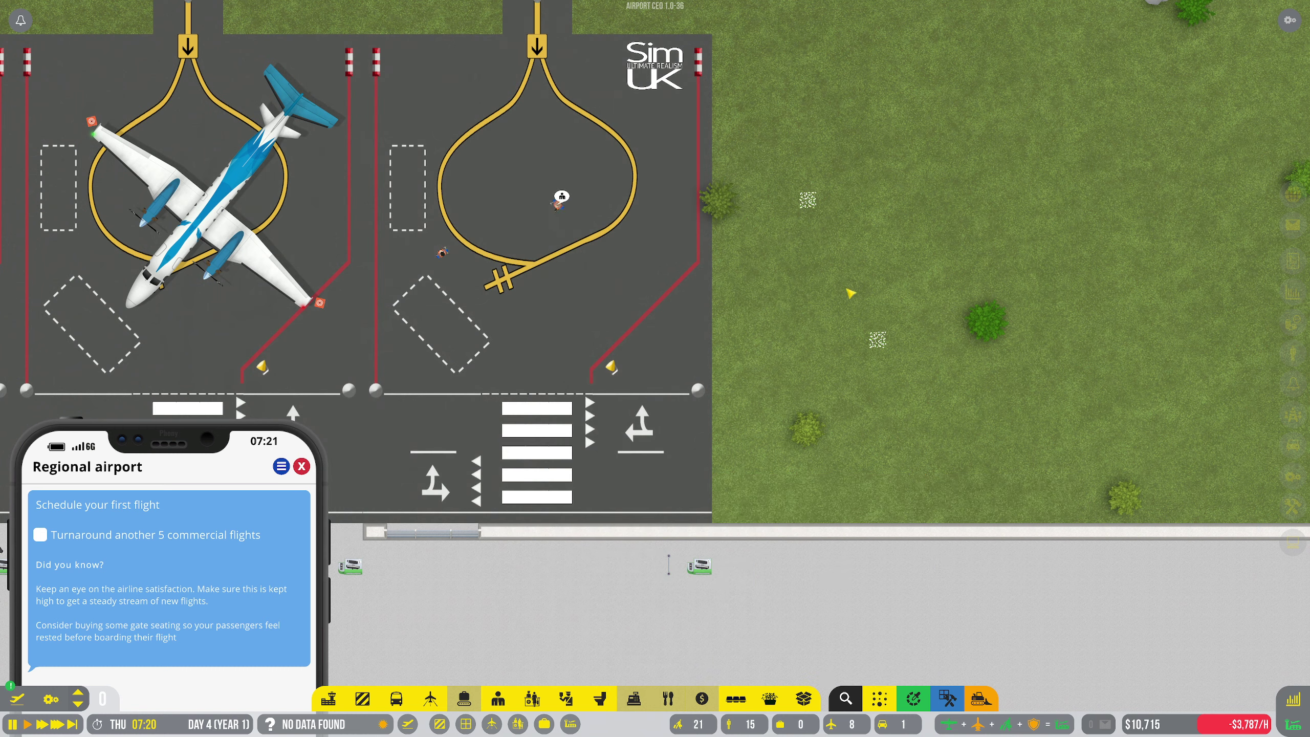
{"action": "scroll", "coordinate": [850, 293], "scroll_direction": "down", "scroll_amount": 3}
{"action": "scroll", "coordinate": [693, 517], "scroll_direction": "down", "scroll_amount": 2}
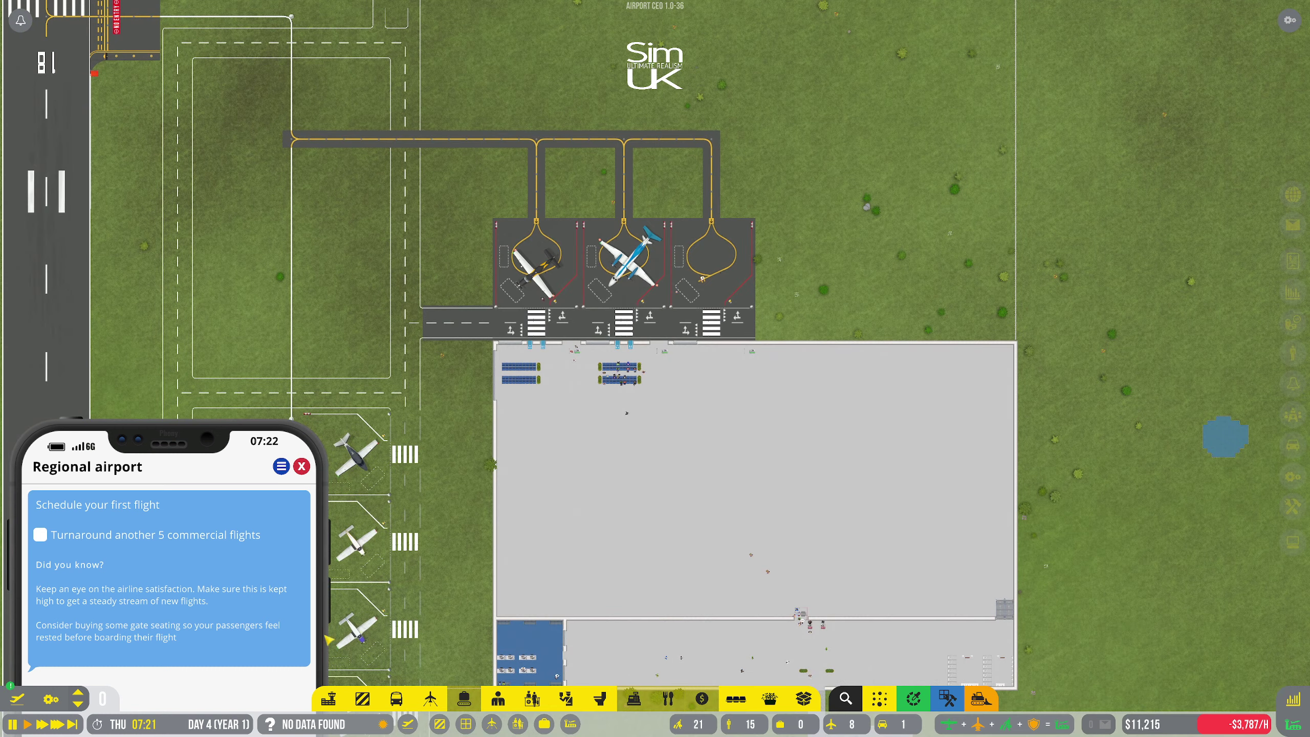
{"action": "left_click", "coordinate": [18, 699]}
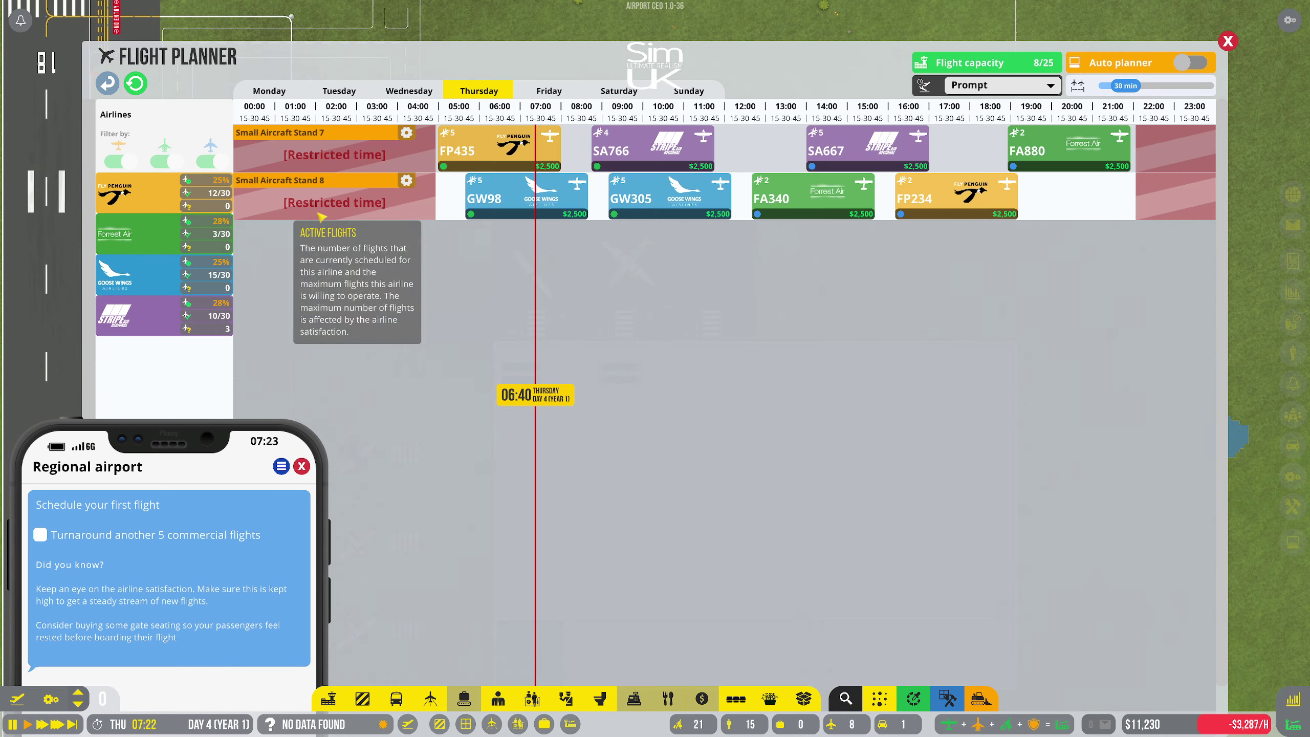
{"action": "left_click", "coordinate": [153, 315]}
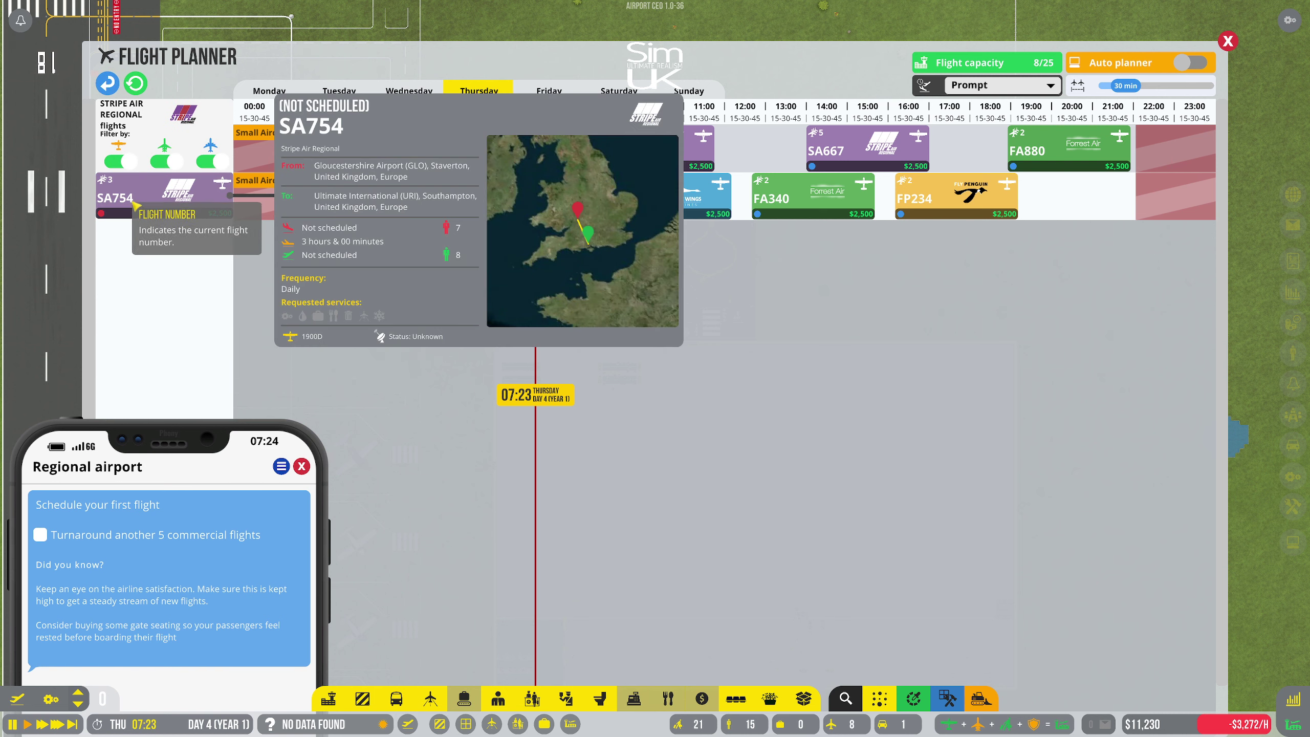
{"action": "mouse_move", "coordinate": [141, 198]}
{"action": "left_mouse_down"}
{"action": "mouse_move", "coordinate": [1112, 209]}
{"action": "mouse_move", "coordinate": [113, 200]}
{"action": "left_mouse_up"}
Switch on commercial flights in Small Aircraft Stand 9's settings and close its panel
{"action": "left_click", "coordinate": [1228, 42]}
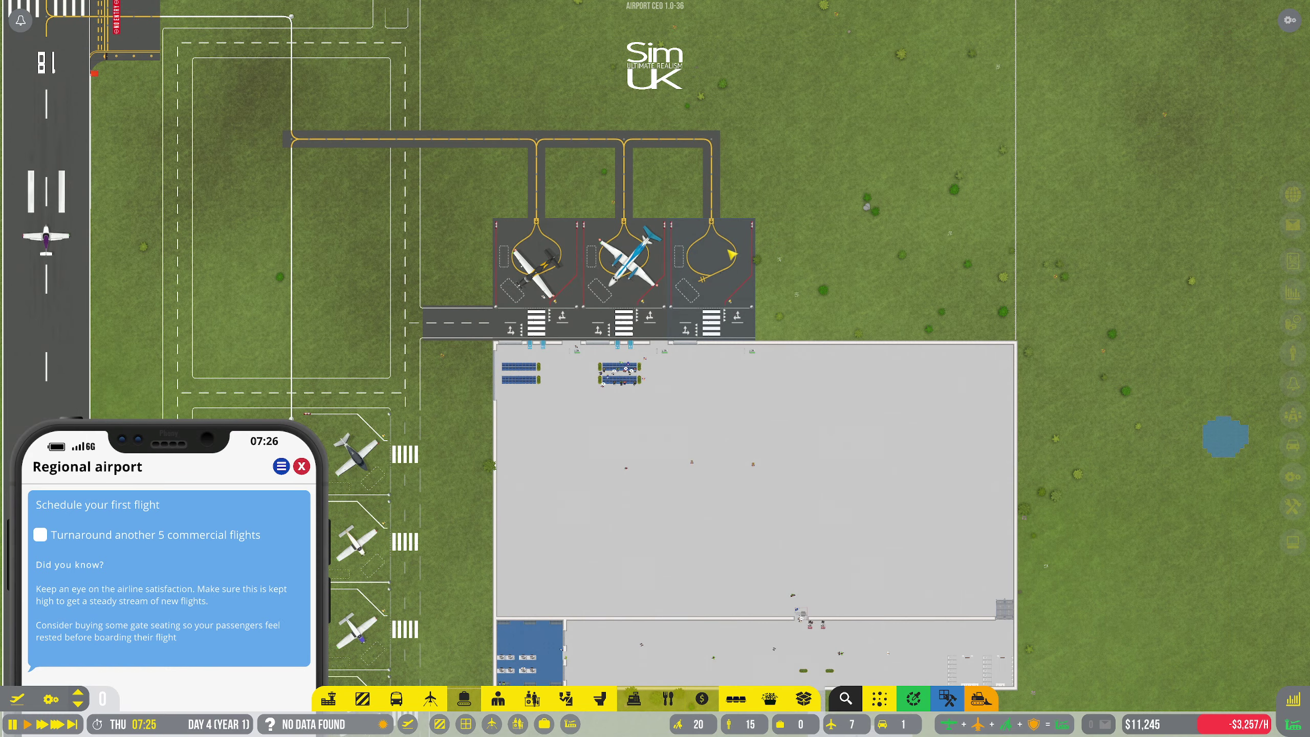
{"action": "left_click", "coordinate": [711, 266]}
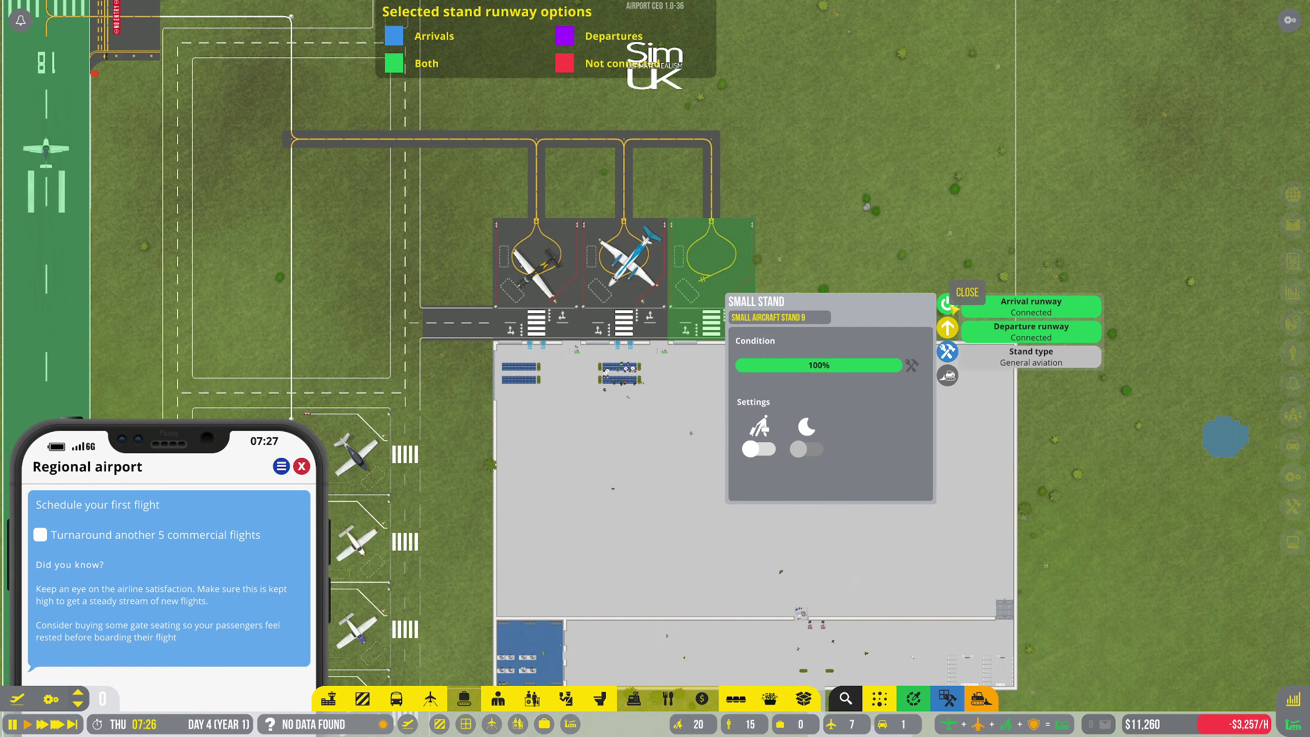
{"action": "left_click", "coordinate": [758, 448]}
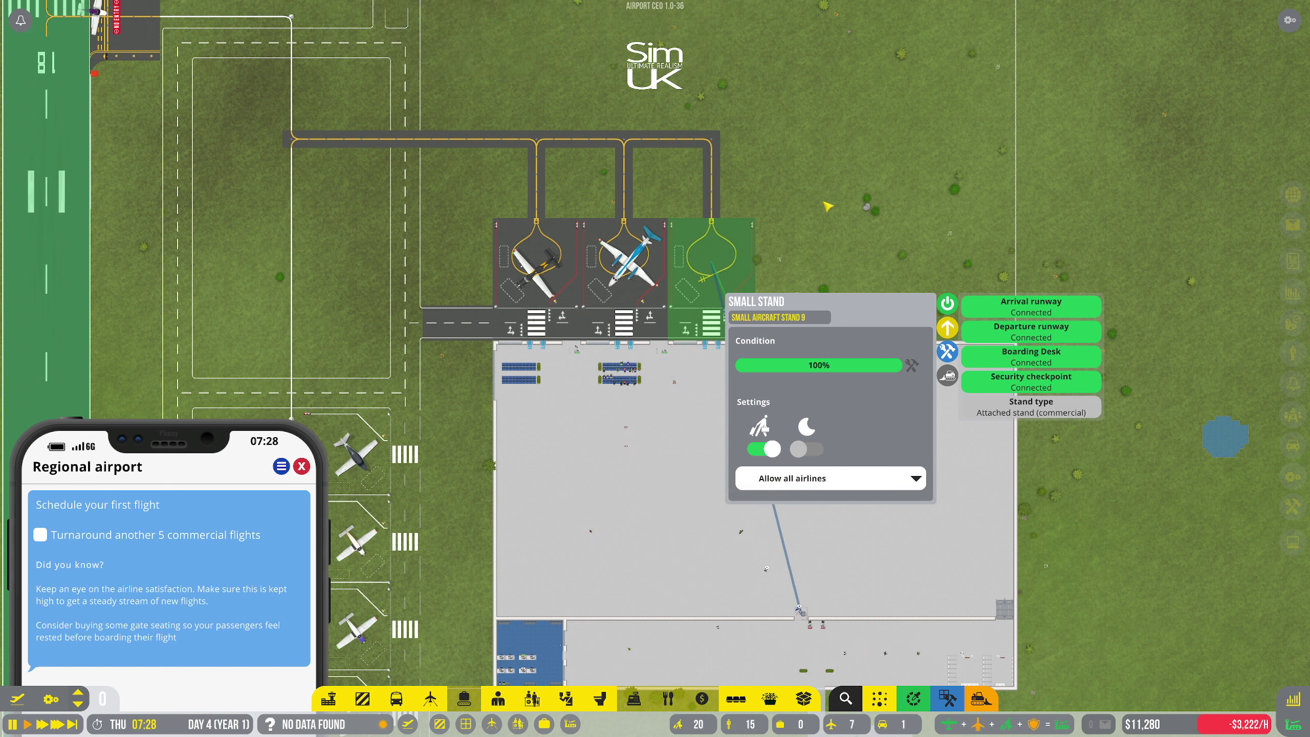
{"action": "left_click", "coordinate": [828, 203]}
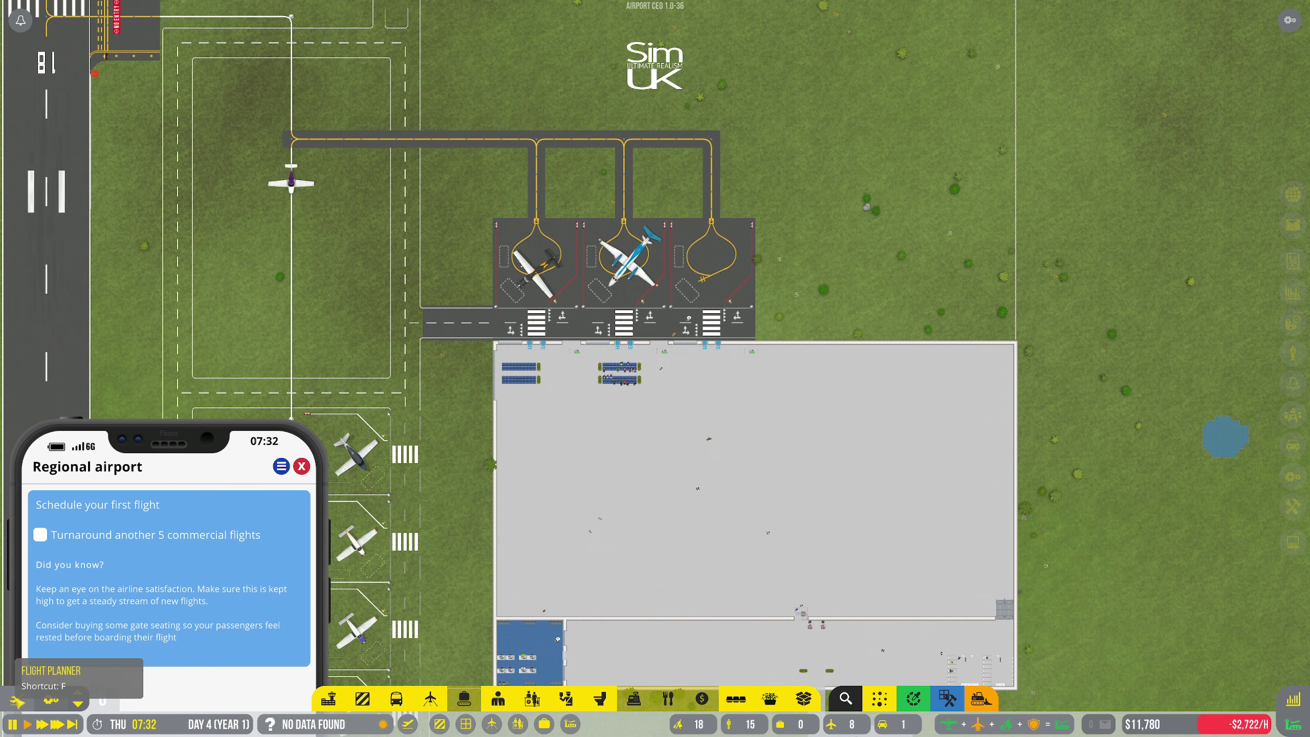
Book Stripe Air's SA754 on Stand 9 at 10:40 Thursday, confirm it, and close the planner
{"action": "left_click", "coordinate": [17, 698]}
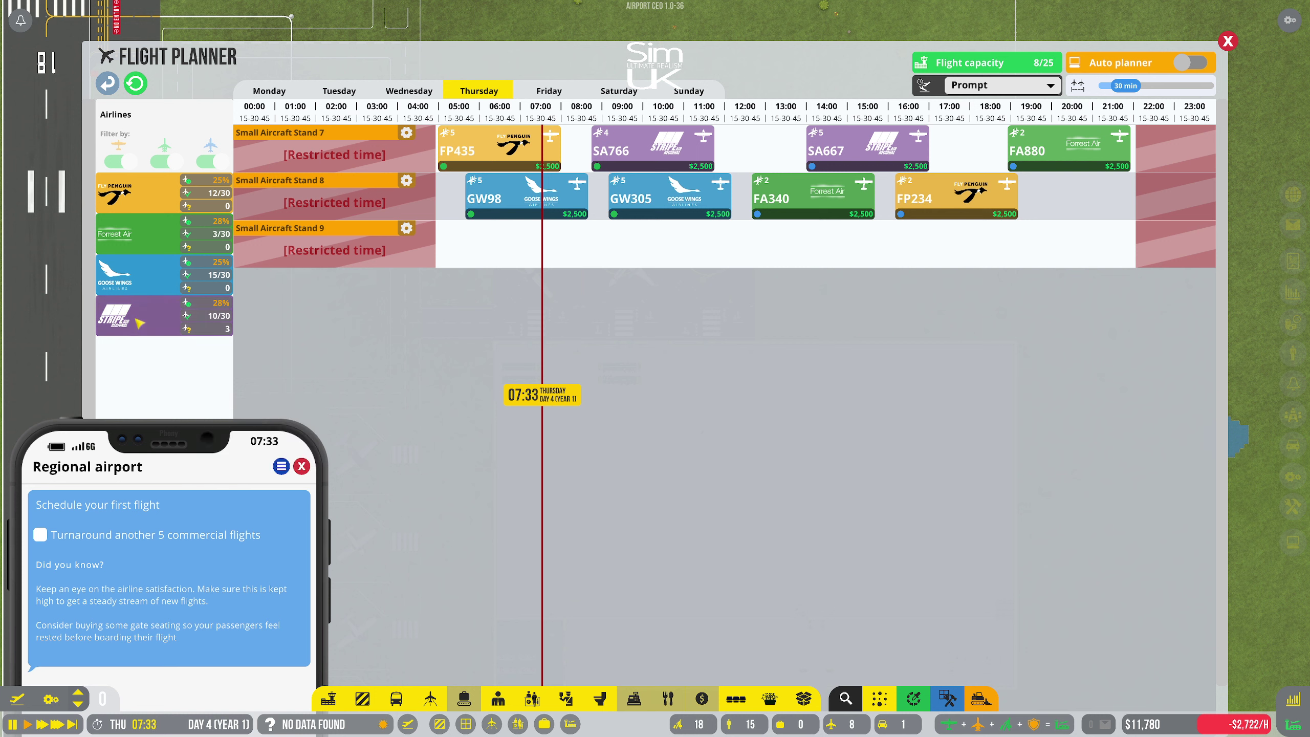
{"action": "left_click", "coordinate": [165, 315]}
{"action": "mouse_move", "coordinate": [133, 194]}
{"action": "left_mouse_down"}
{"action": "mouse_move", "coordinate": [491, 306]}
{"action": "mouse_move", "coordinate": [563, 263]}
{"action": "mouse_move", "coordinate": [739, 244]}
{"action": "mouse_move", "coordinate": [729, 254]}
{"action": "left_mouse_up"}
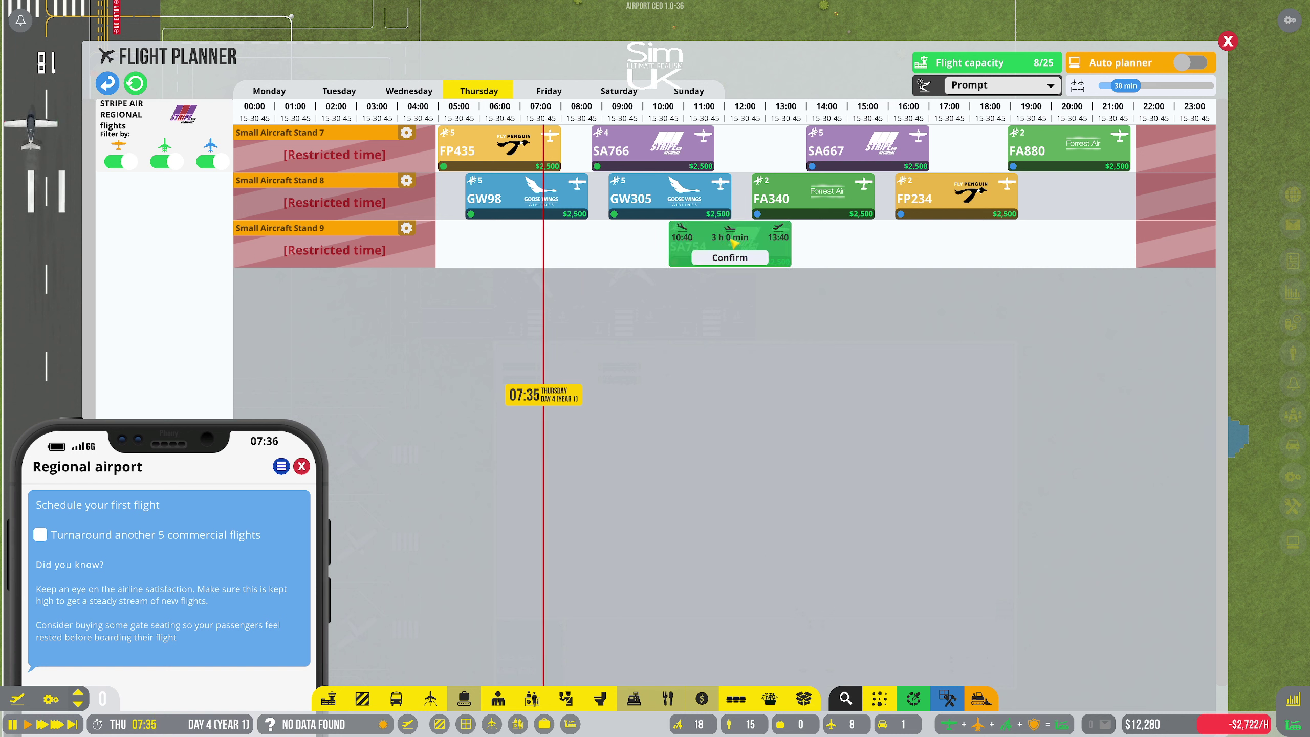
{"action": "left_click", "coordinate": [729, 258]}
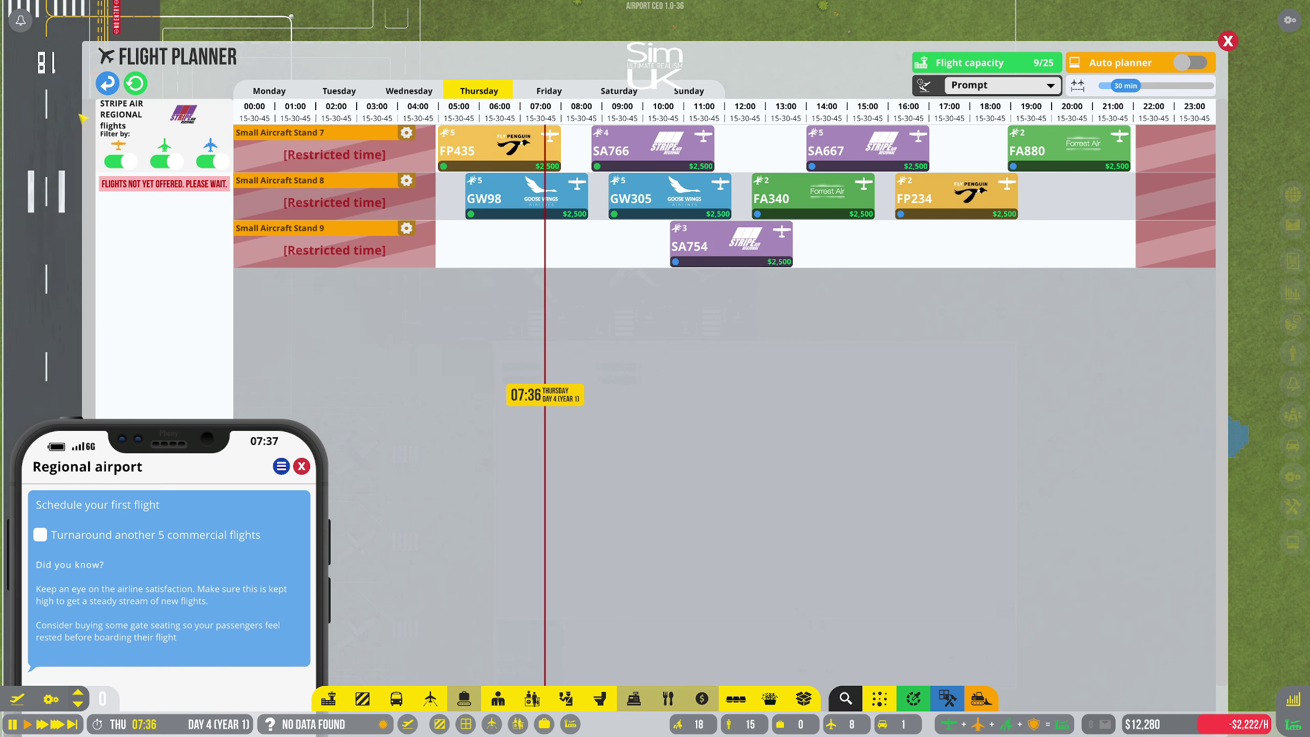
{"action": "left_click", "coordinate": [107, 84]}
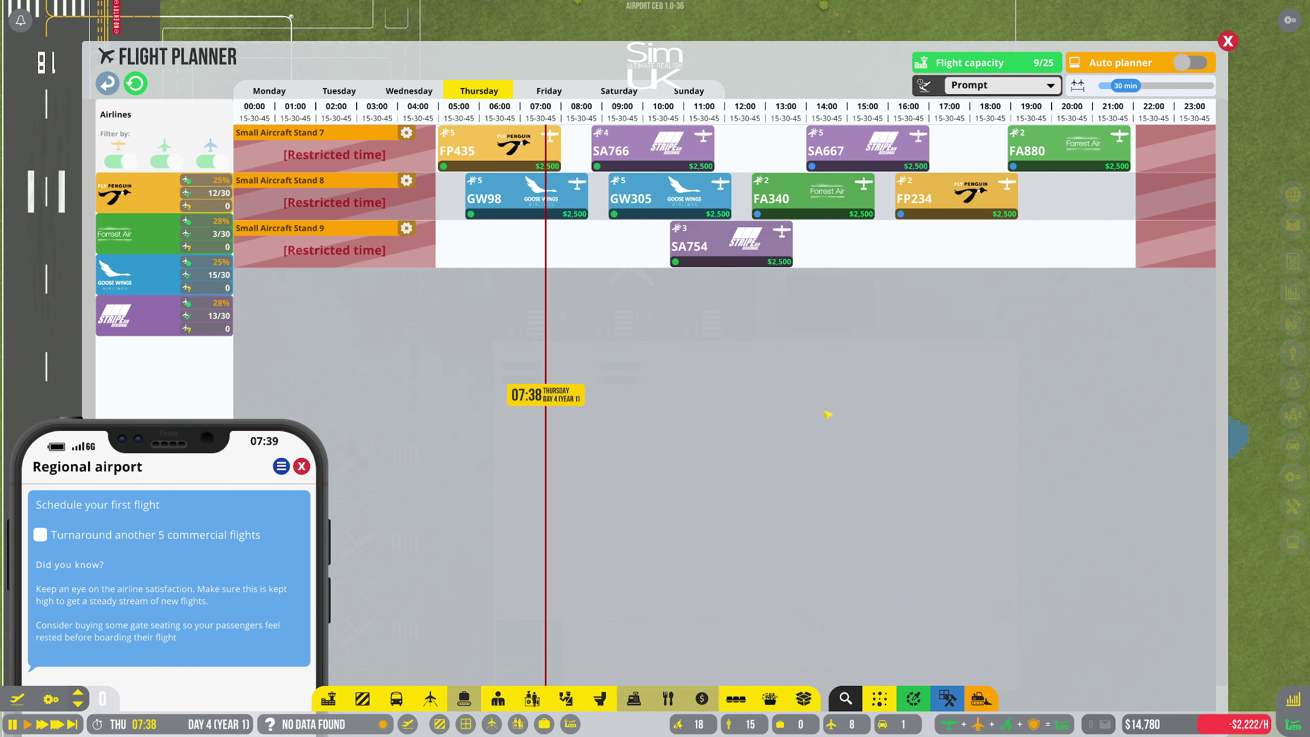
{"action": "key", "text": "Escape"}
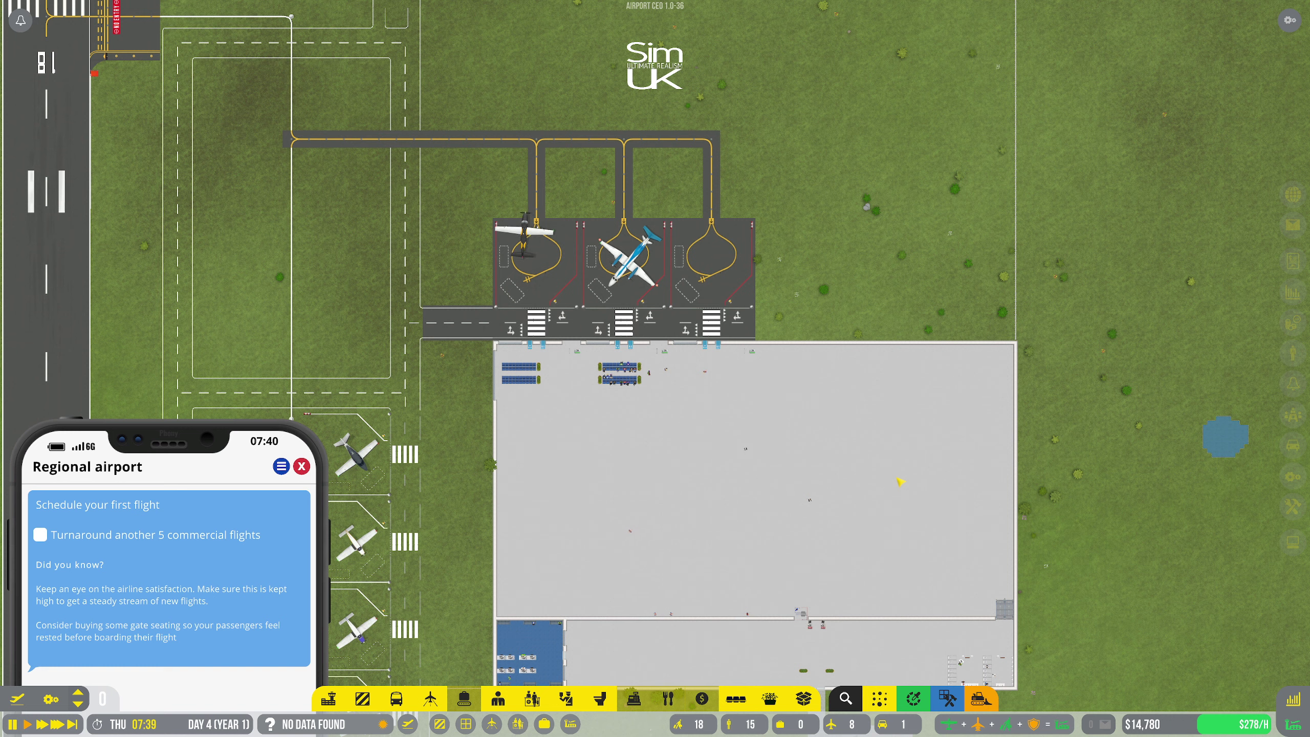
{"action": "key", "text": "Escape"}
{"action": "key", "text": "Escape"}
Bring up the offered airline contracts and review the Trinity Aviation and Edwards Bay proposals
{"action": "key", "text": "l"}
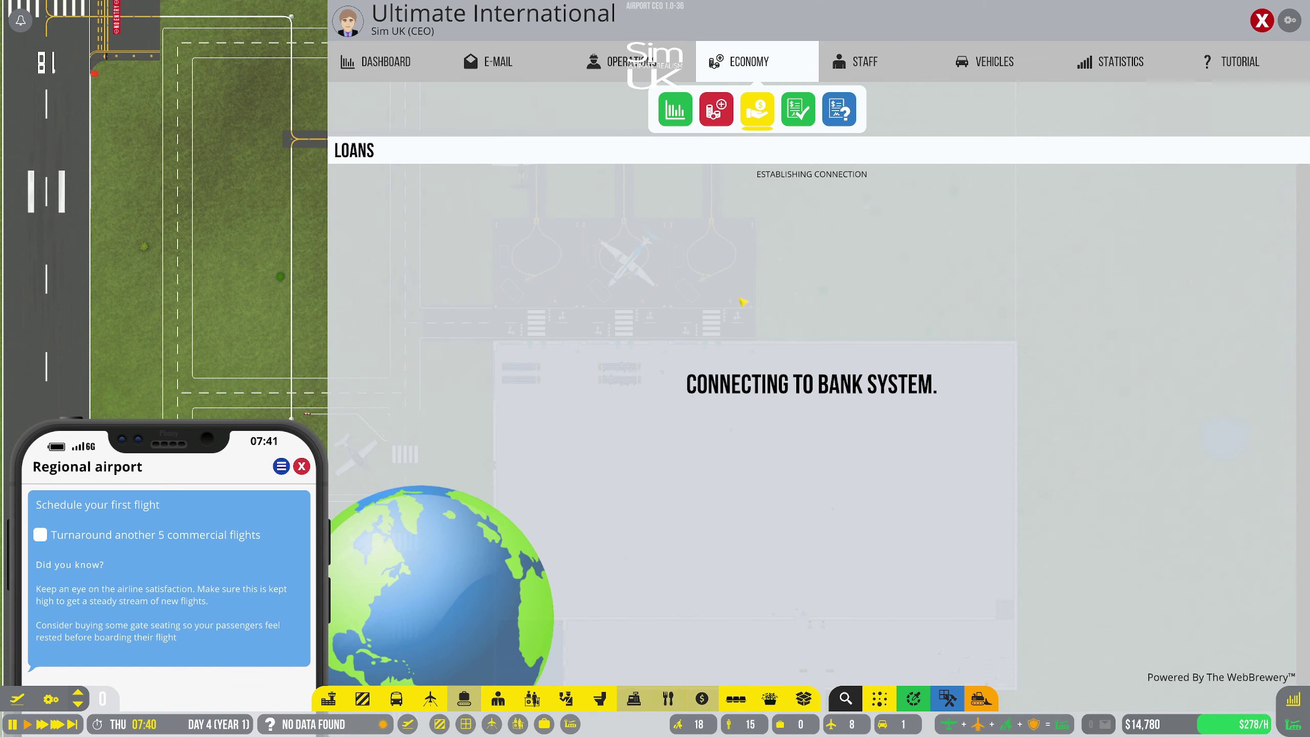
{"action": "left_click", "coordinate": [675, 76]}
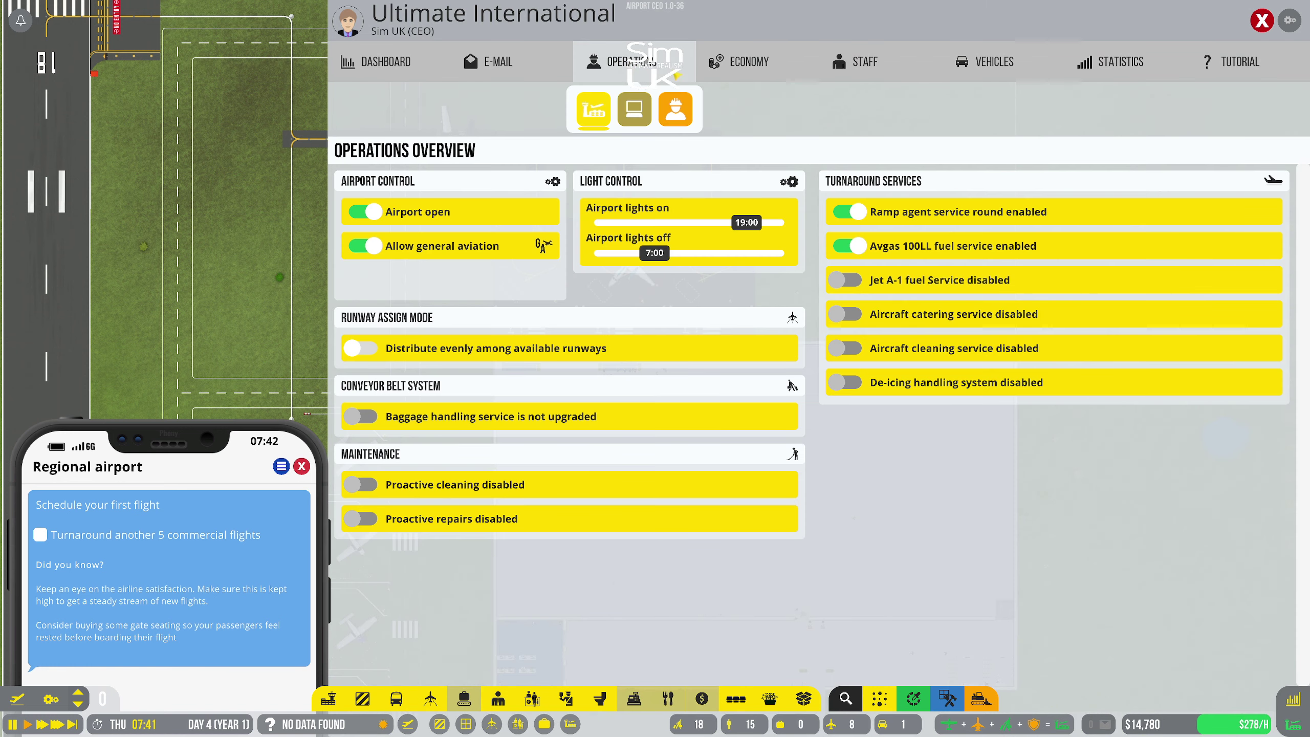
{"action": "left_click", "coordinate": [732, 64]}
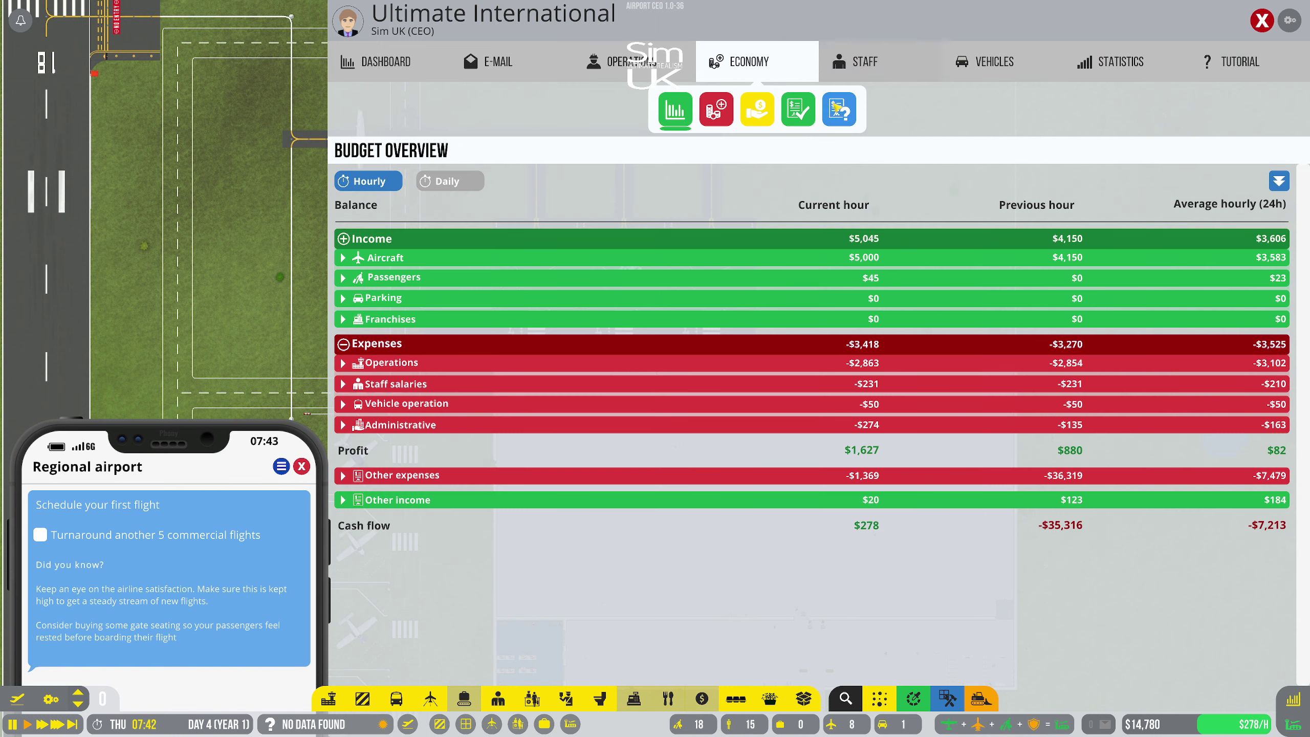
{"action": "left_click", "coordinate": [839, 110]}
{"action": "mouse_move", "coordinate": [1081, 236]}
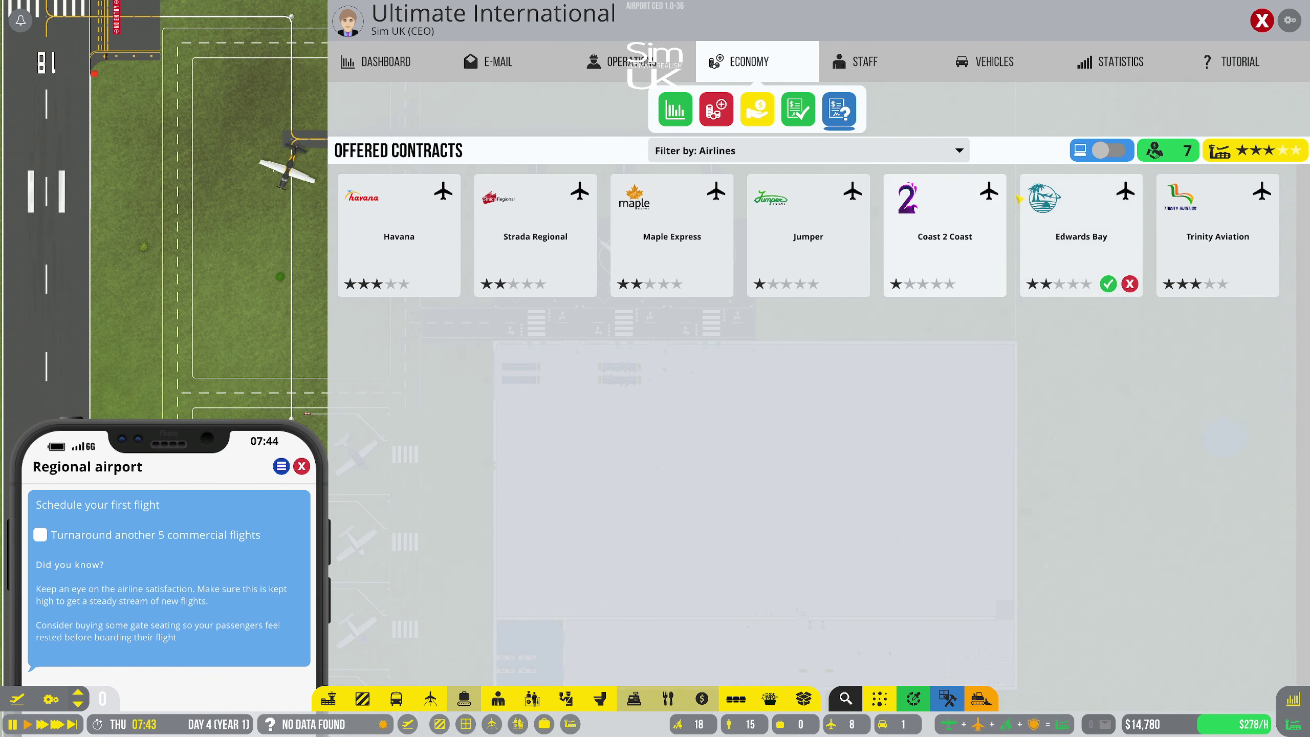
{"action": "left_click", "coordinate": [1208, 247]}
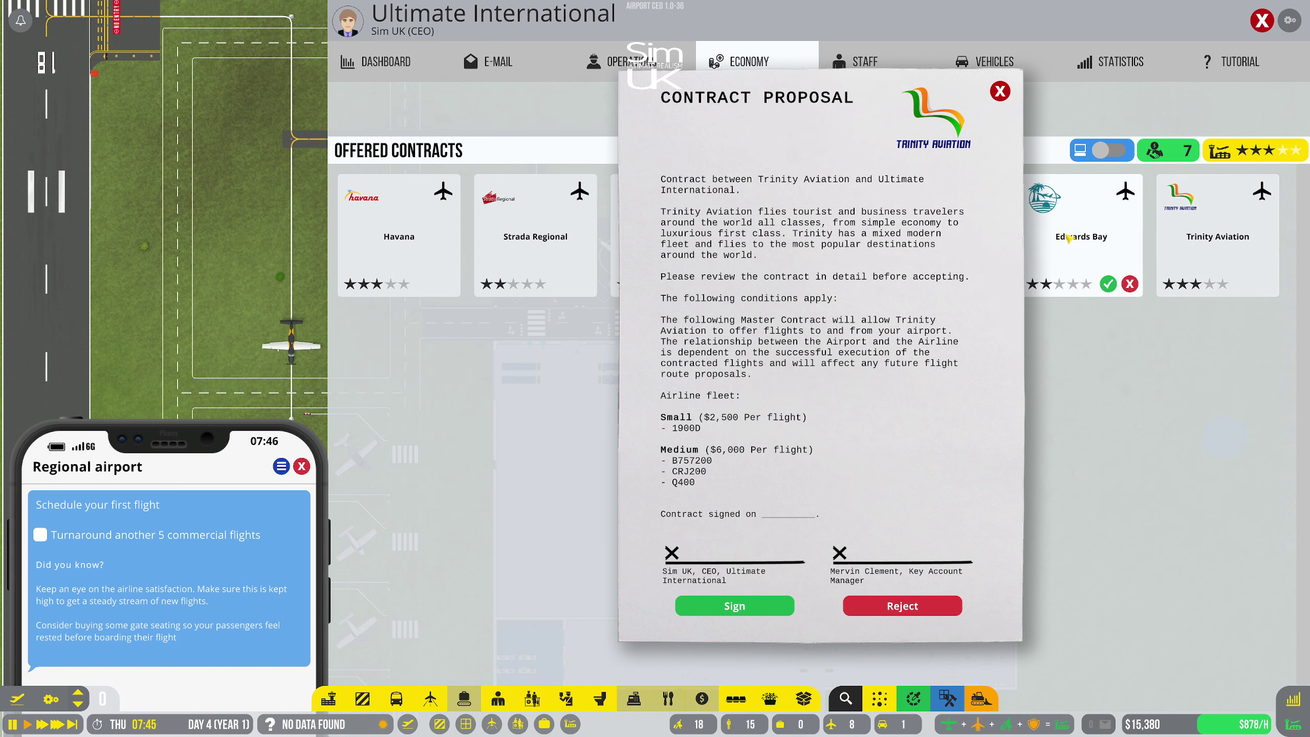
{"action": "left_click", "coordinate": [1067, 237]}
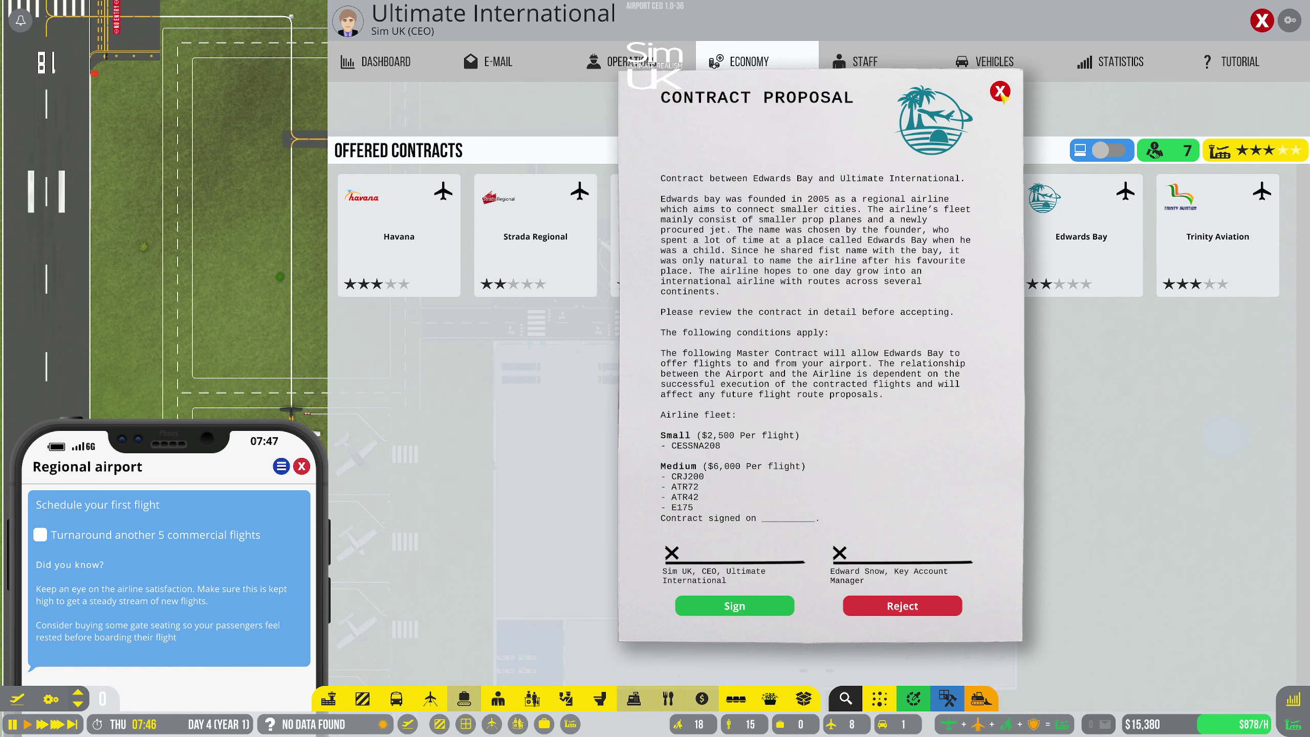
{"action": "left_click", "coordinate": [1000, 92]}
Look over the Coast 2 Coast and Jumper proposals, then sign Maple Express's contract
{"action": "left_click", "coordinate": [949, 236]}
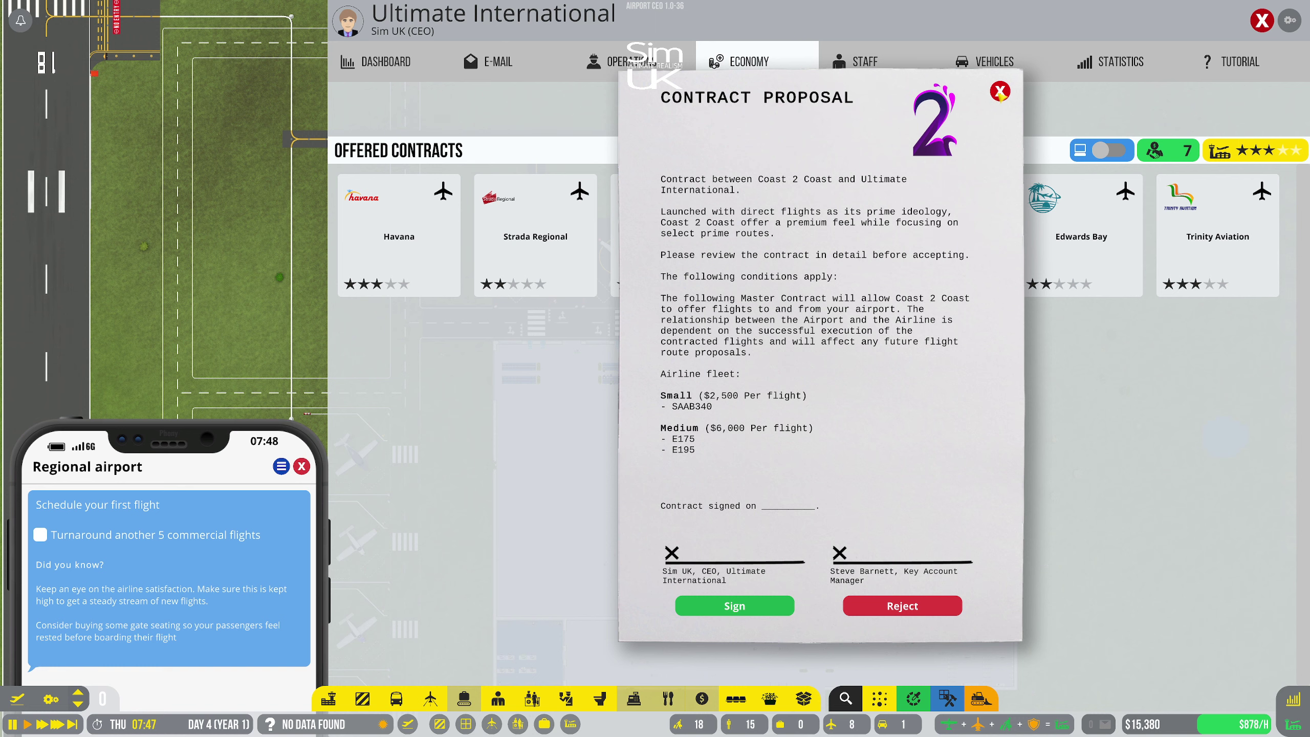
{"action": "key", "text": "Escape"}
{"action": "left_click", "coordinate": [830, 244]}
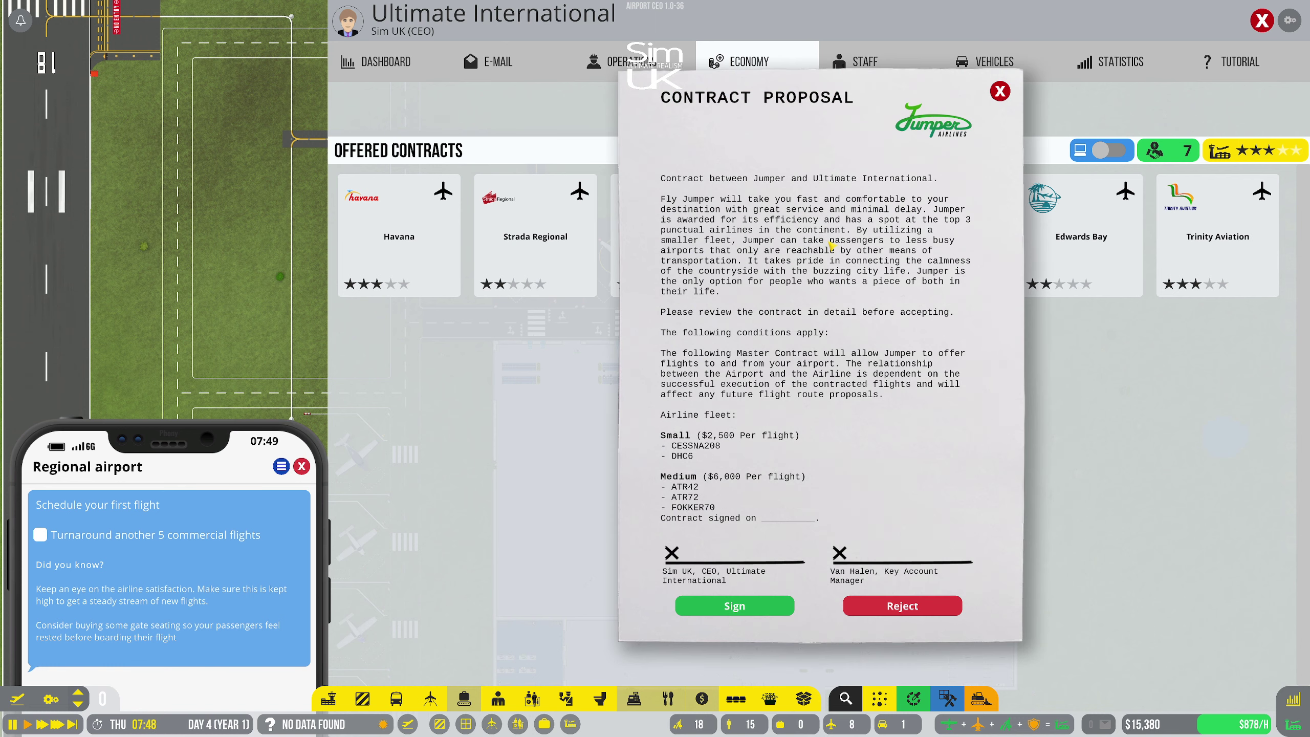
{"action": "left_click", "coordinate": [999, 92]}
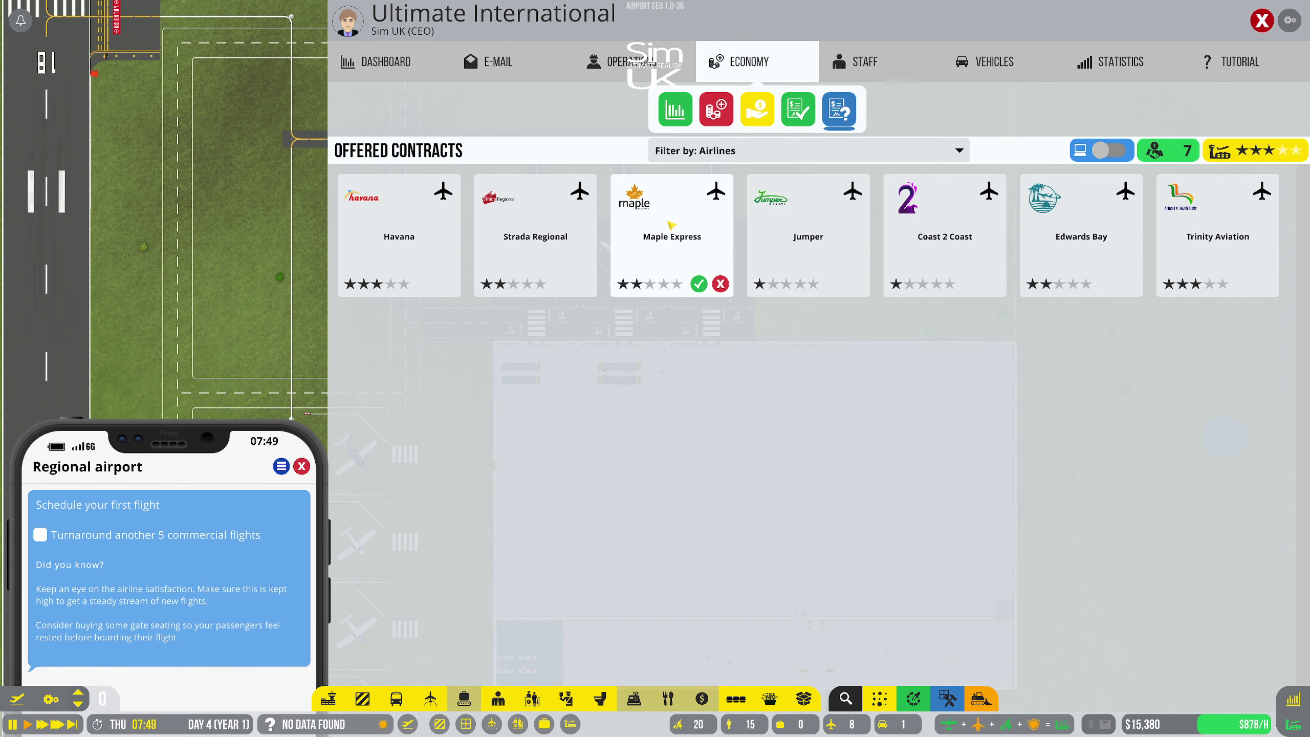
{"action": "left_click", "coordinate": [666, 221]}
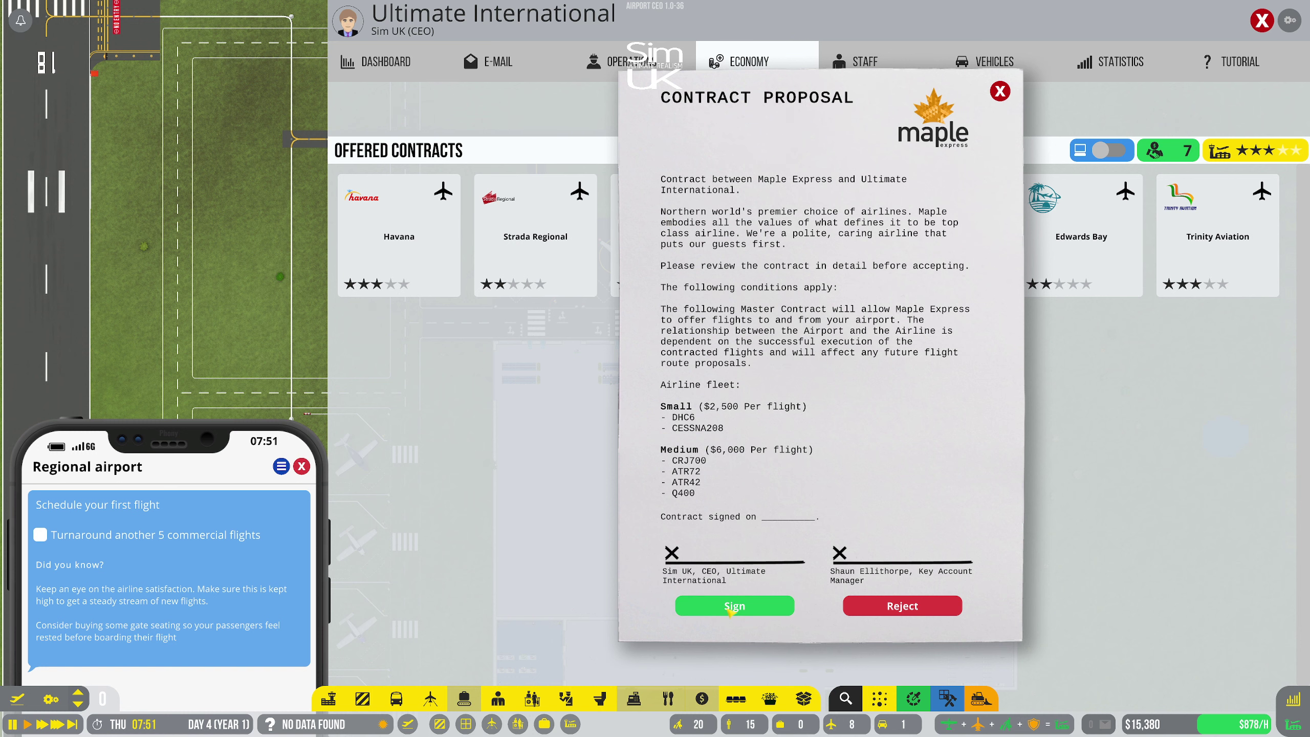
{"action": "left_click", "coordinate": [734, 606]}
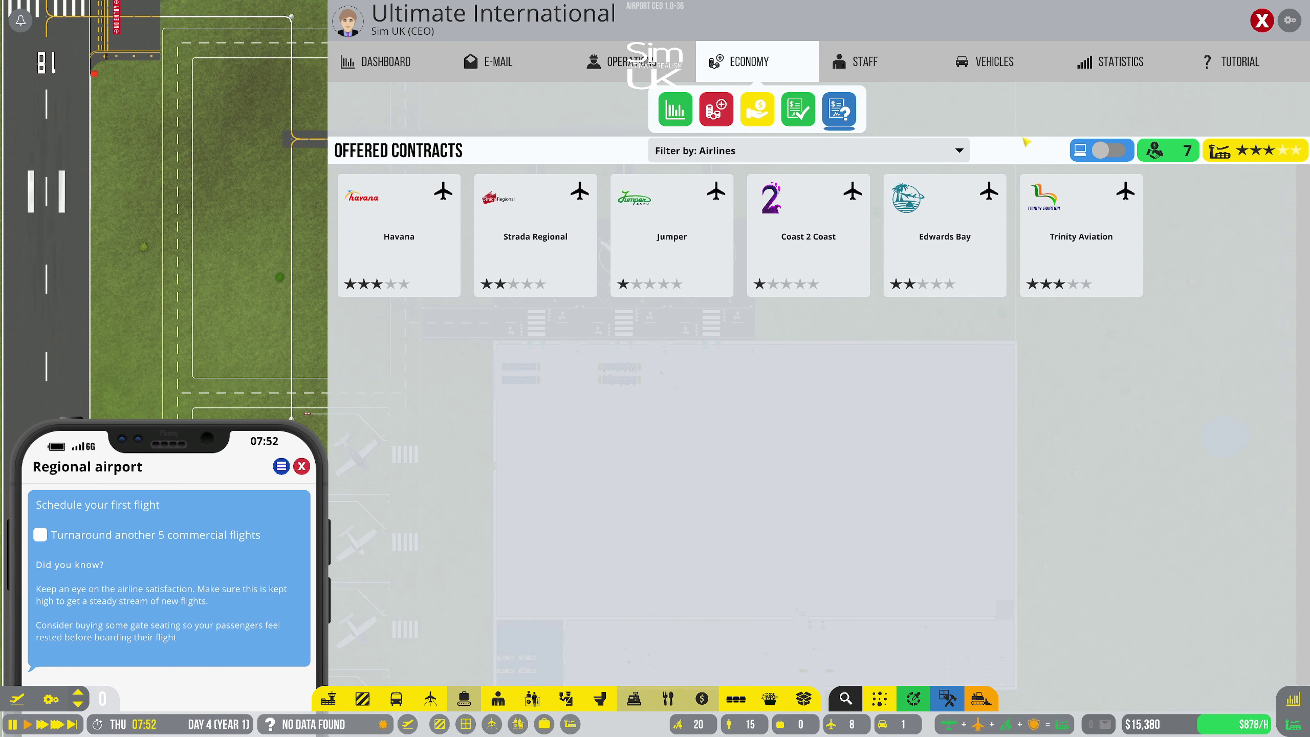
{"action": "left_click", "coordinate": [1261, 21]}
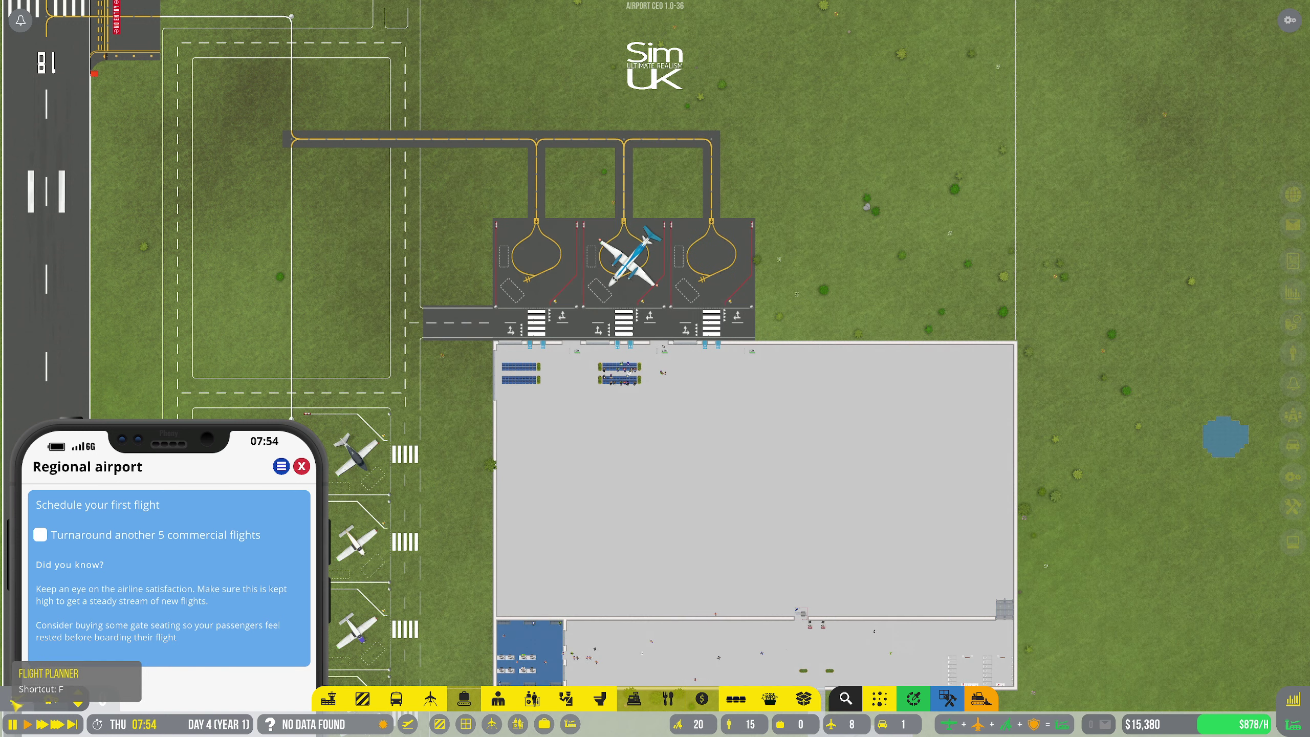
Book Maple Express flight MP561 onto Small Aircraft Stand 9 in the Flight Planner
{"action": "left_click", "coordinate": [18, 698]}
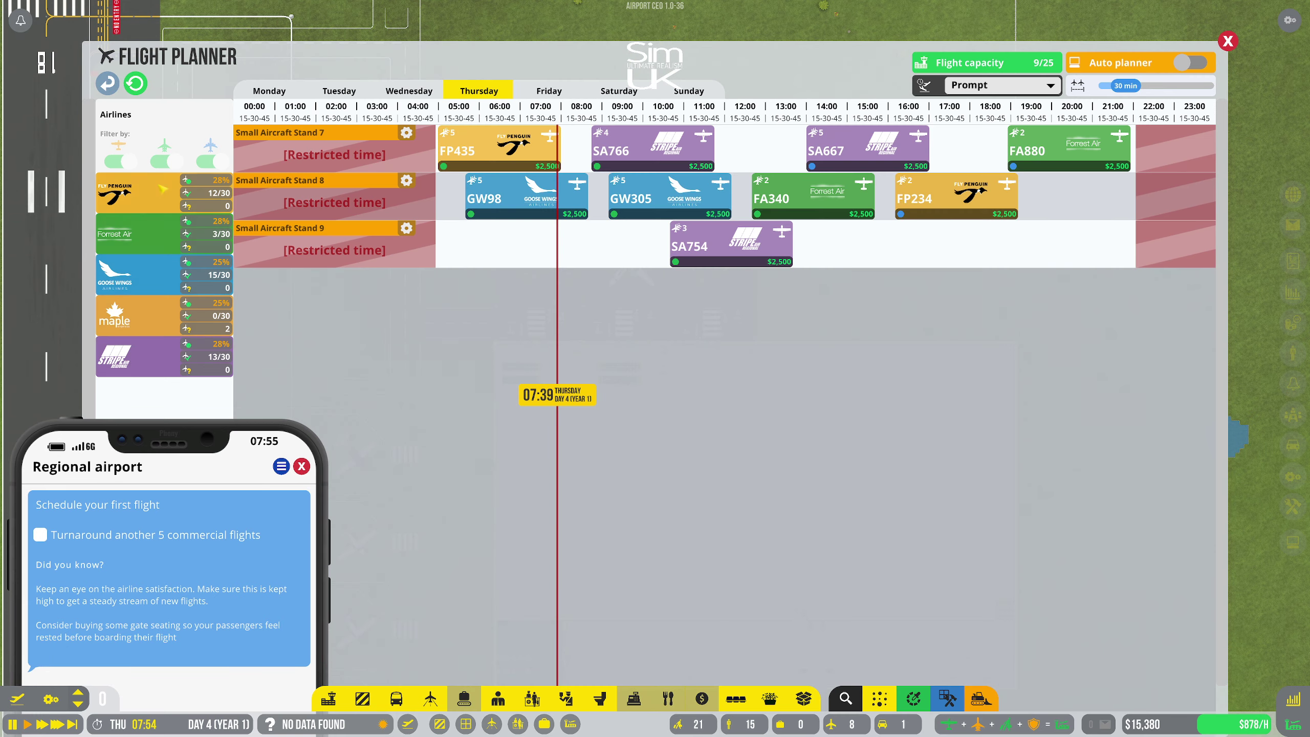
{"action": "left_click", "coordinate": [147, 326]}
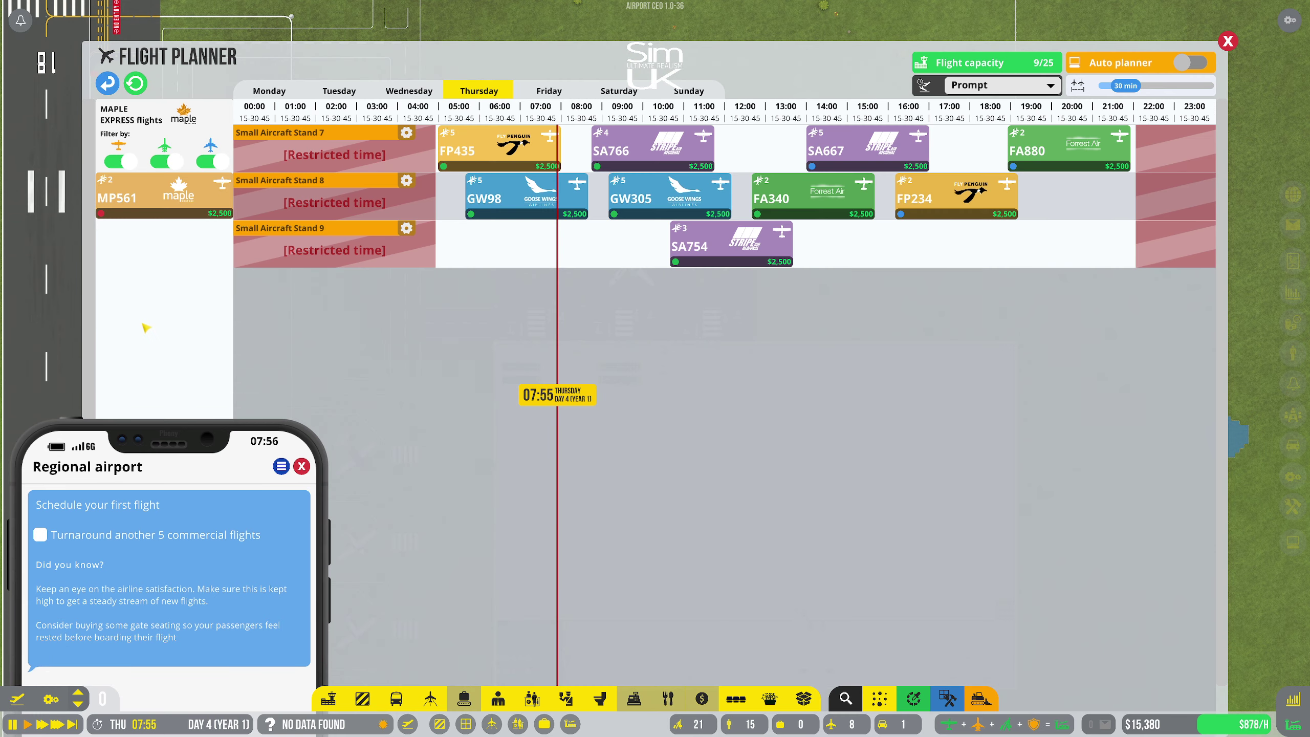
{"action": "left_click_drag", "start_coordinate": [154, 195], "coordinate": [886, 254]}
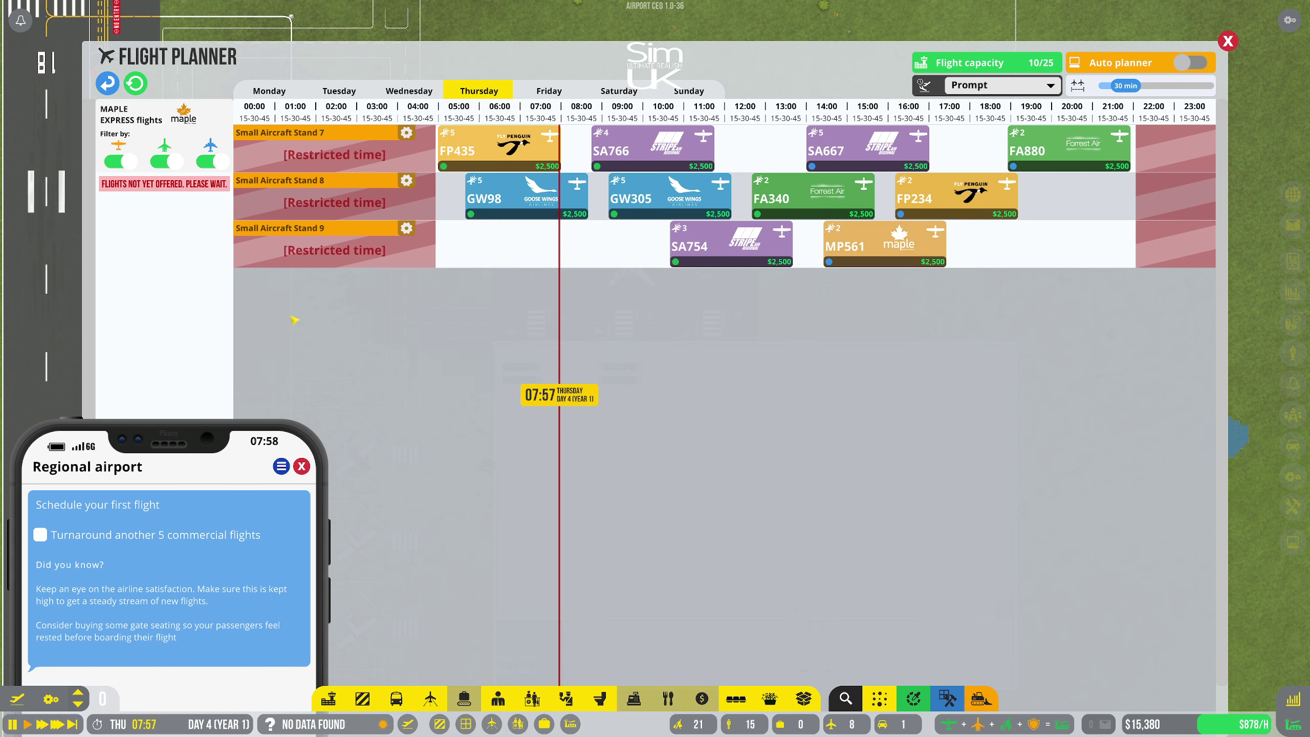
{"action": "left_click", "coordinate": [1227, 41]}
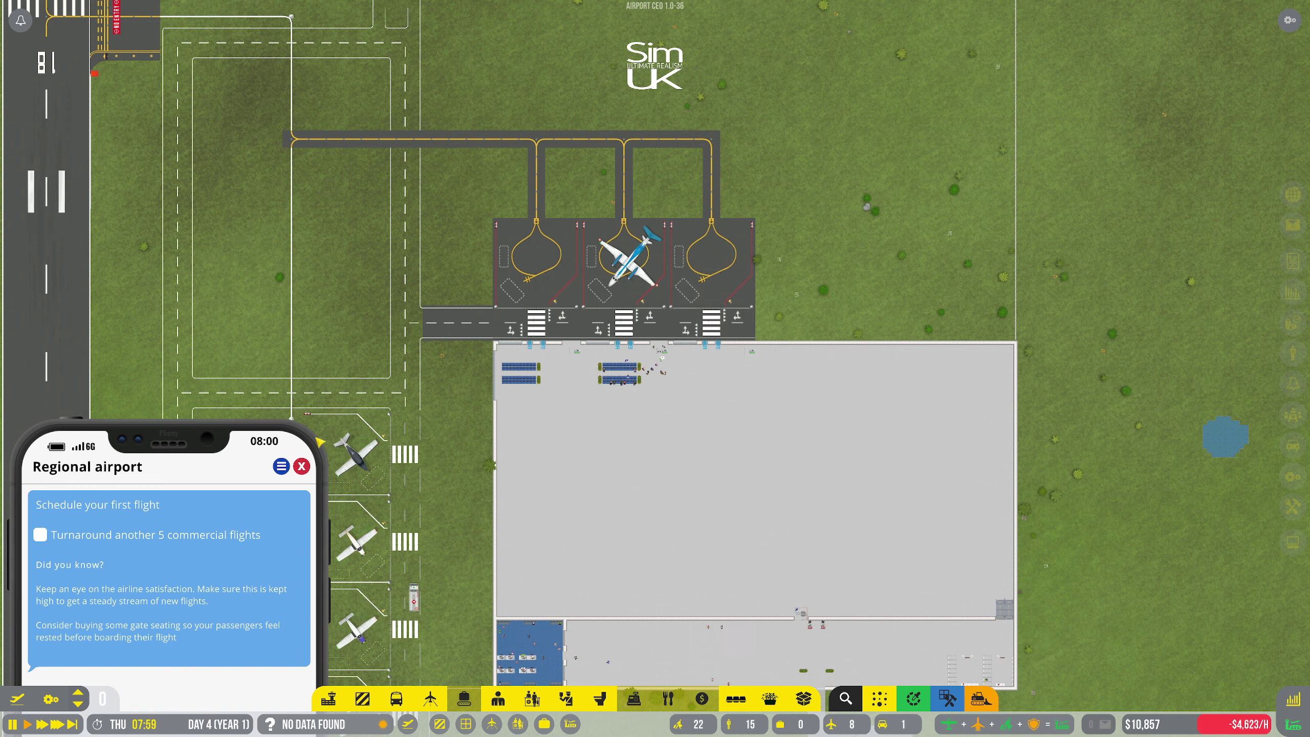
Open Small Runway 1's details panel and pan across the parking stands
{"action": "key", "text": "a"}
{"action": "left_click", "coordinate": [429, 392]}
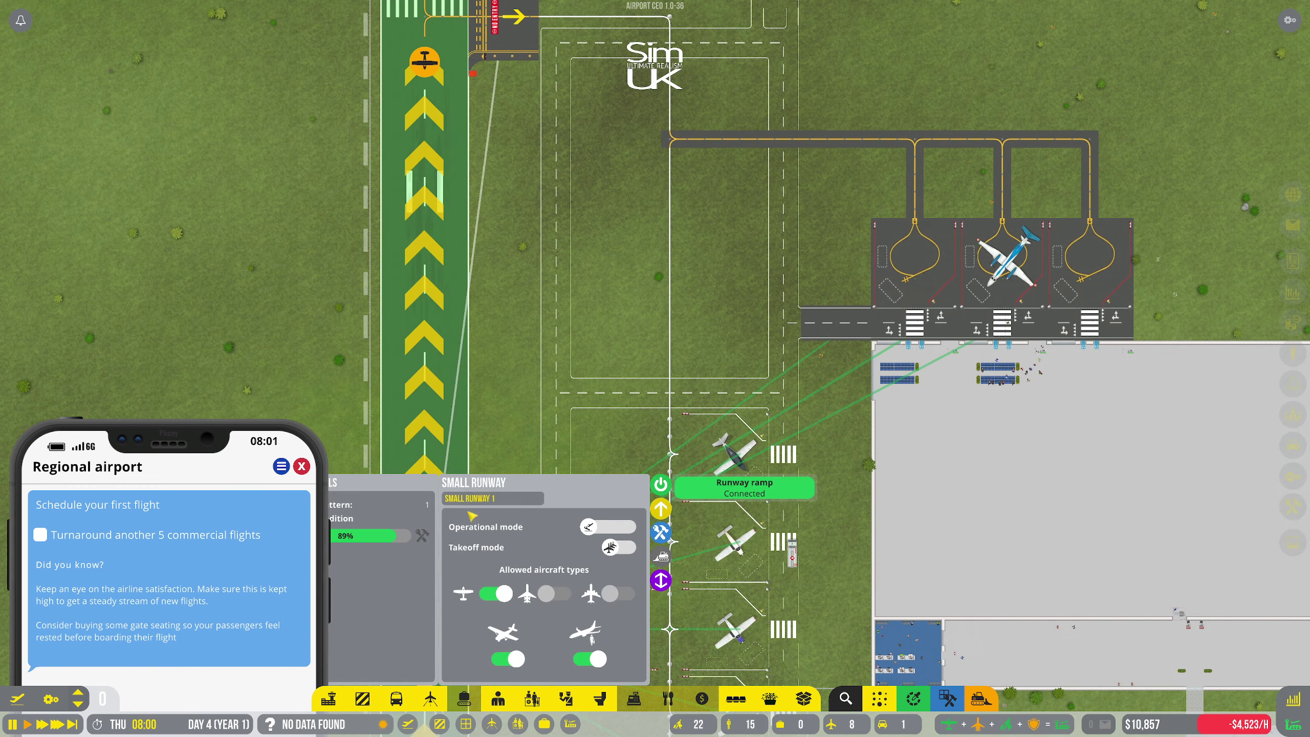
{"action": "key", "text": "a"}
{"action": "key", "text": "s"}
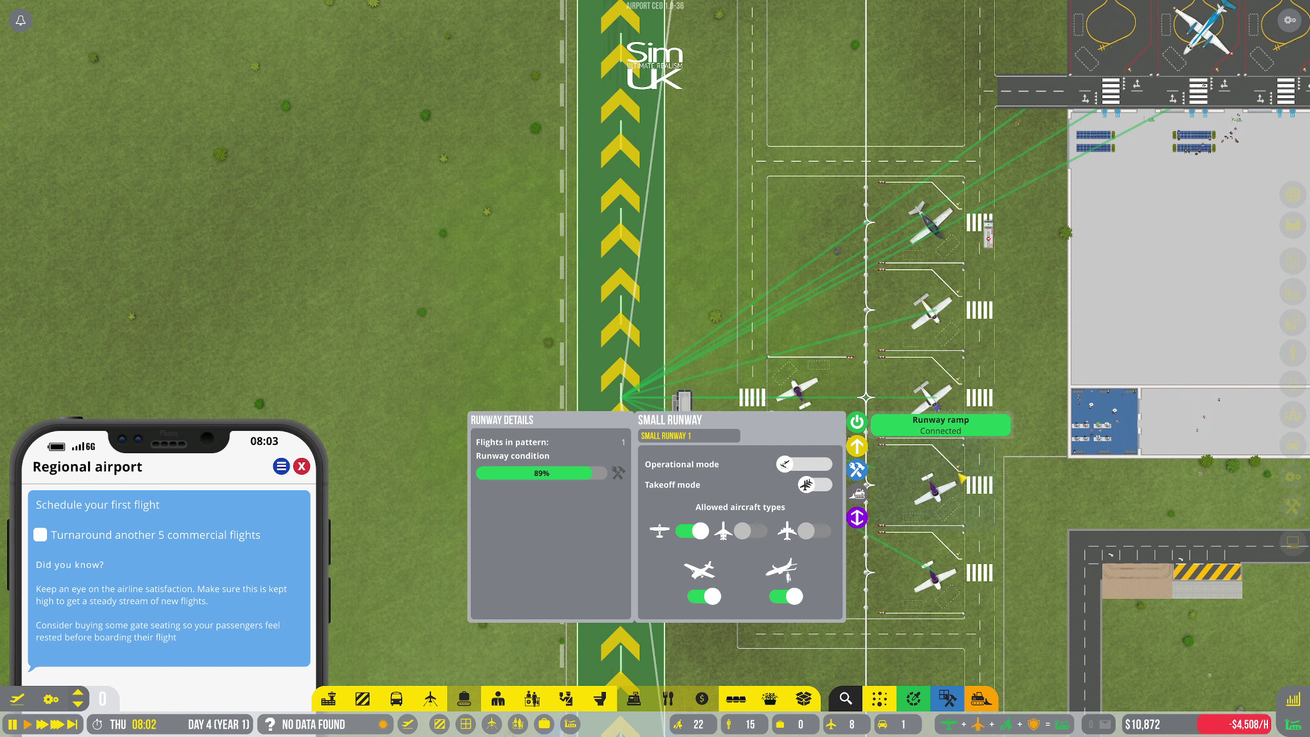
Close the runway details and pan over the stands and southern roads to the terminal seating
{"action": "key", "text": "d"}
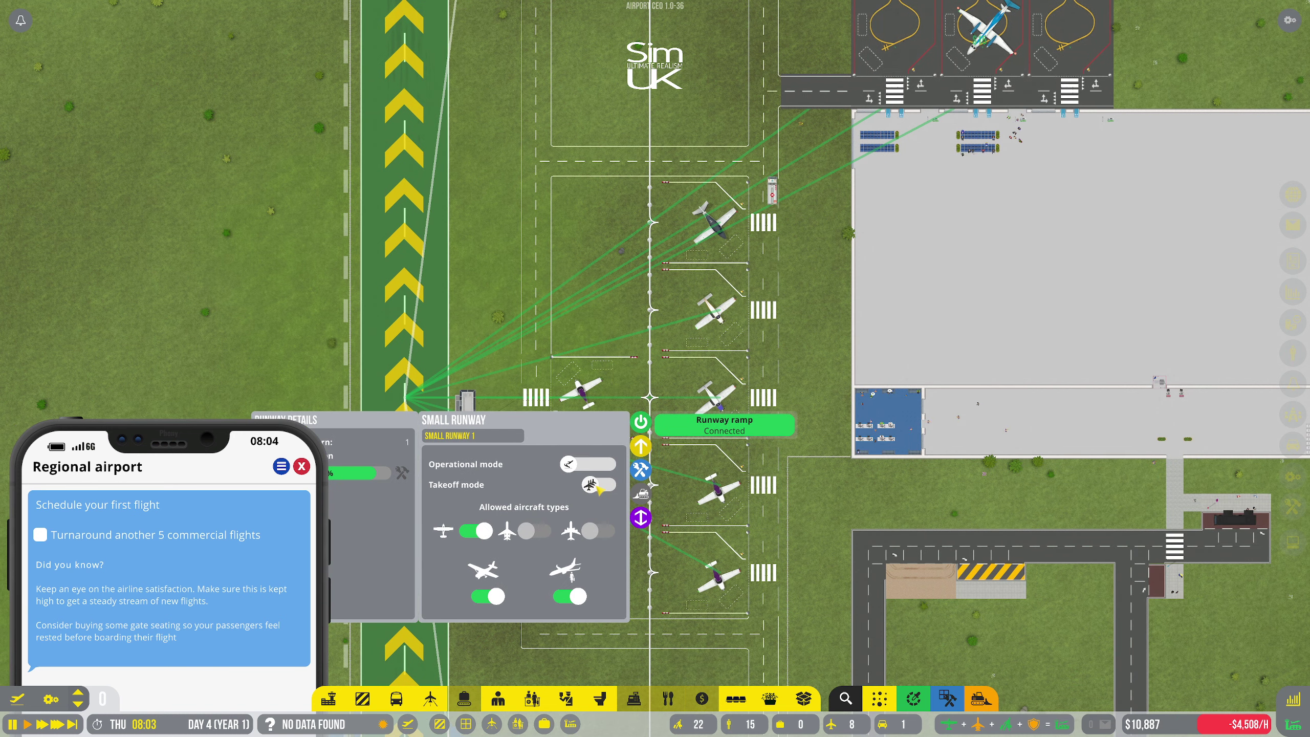
{"action": "key", "text": "Escape"}
{"action": "key", "text": "d"}
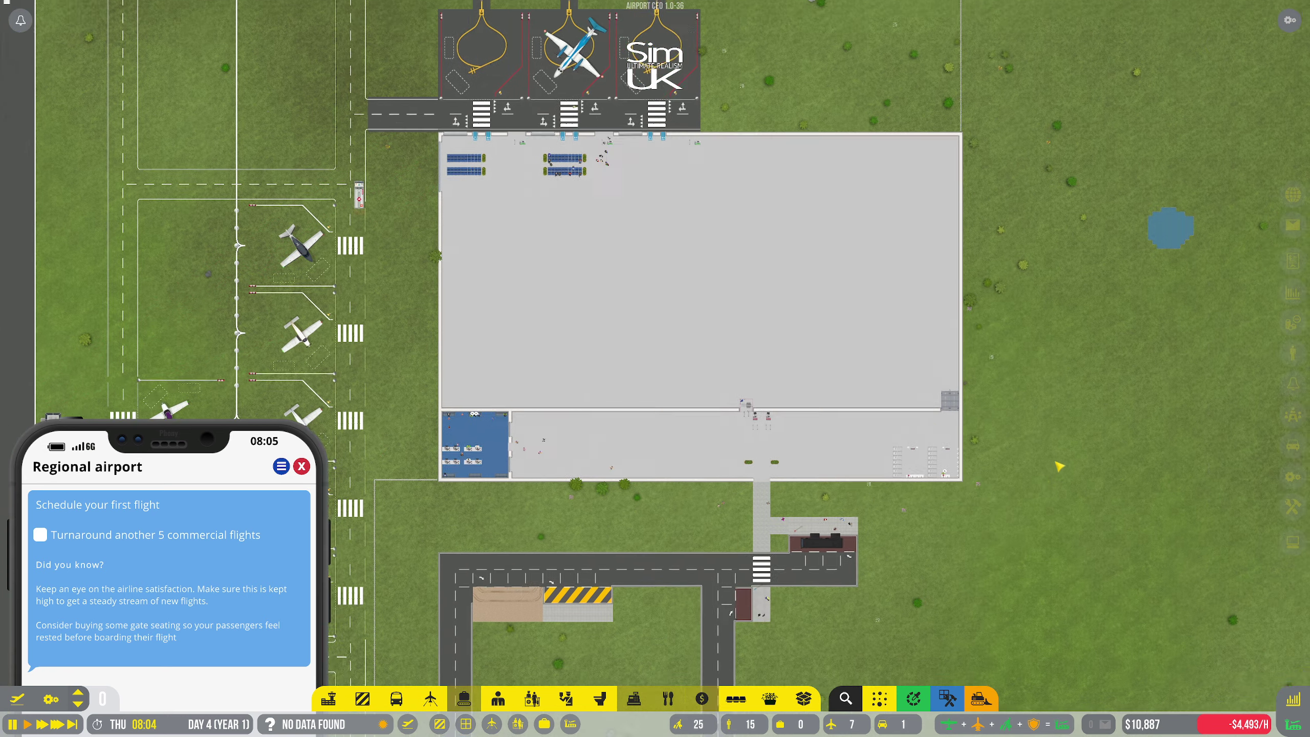
{"action": "key", "text": "w"}
{"action": "scroll", "coordinate": [900, 455], "scroll_direction": "down", "scroll_amount": 3}
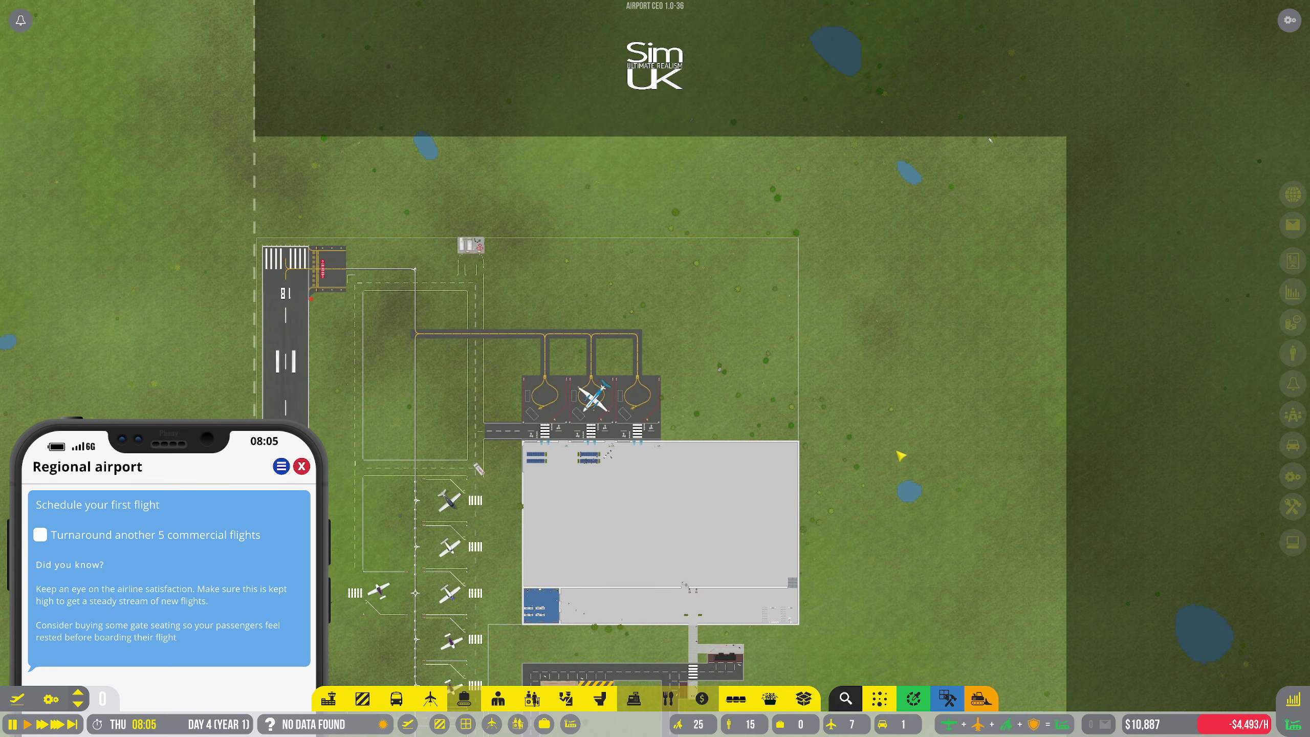
{"action": "key", "text": "s"}
{"action": "scroll", "coordinate": [899, 477], "scroll_direction": "up", "scroll_amount": 2}
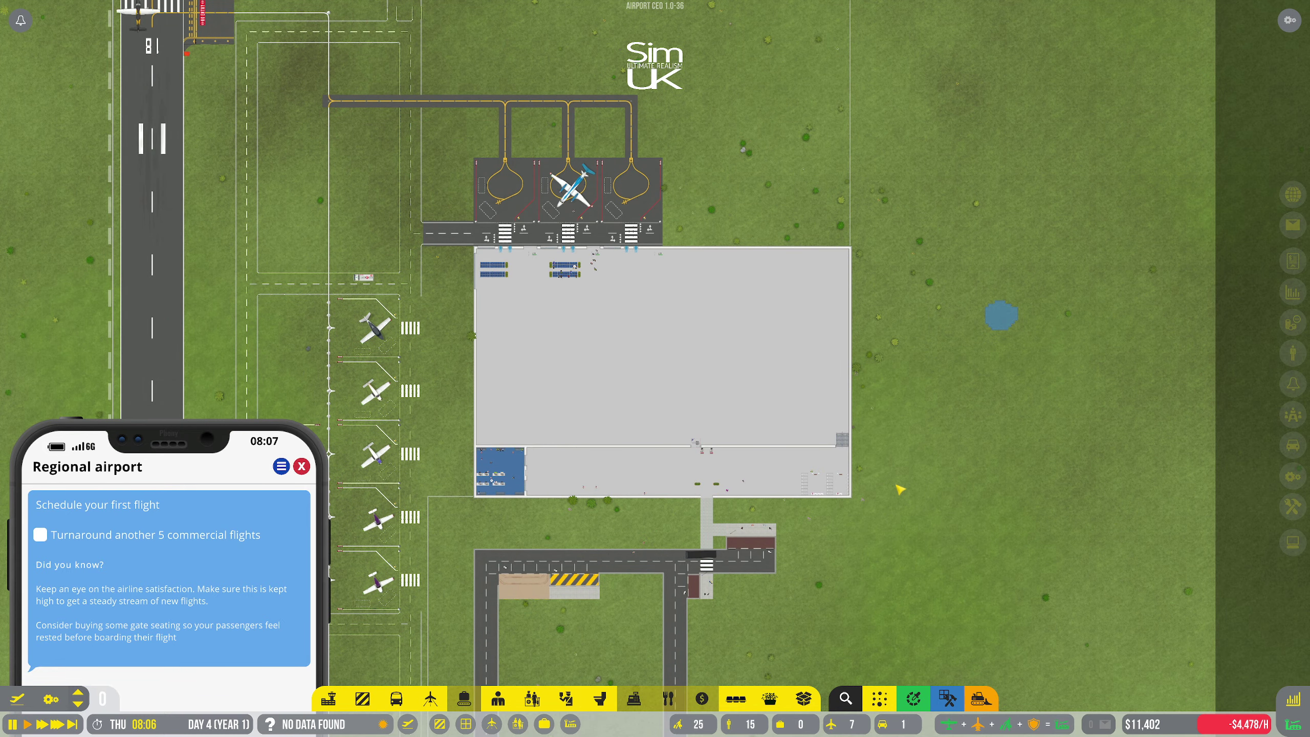
{"action": "key", "text": "s"}
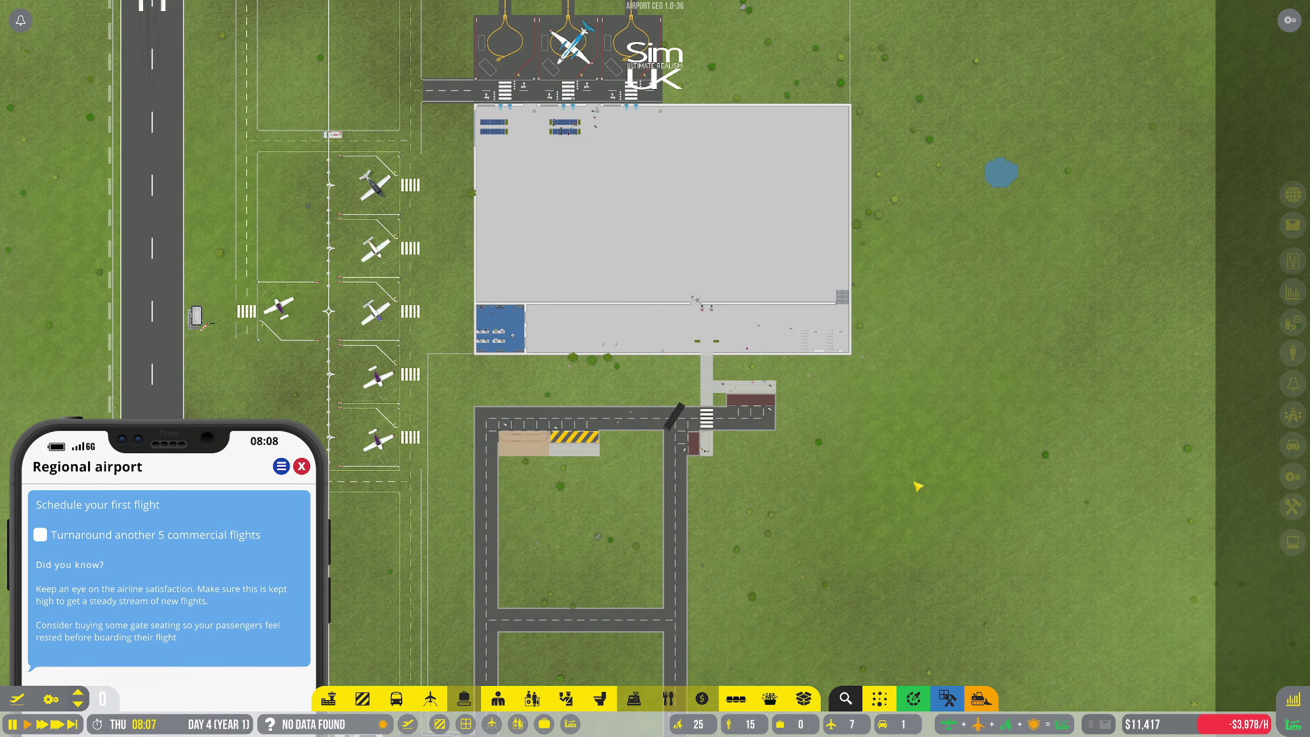
{"action": "key", "text": "w"}
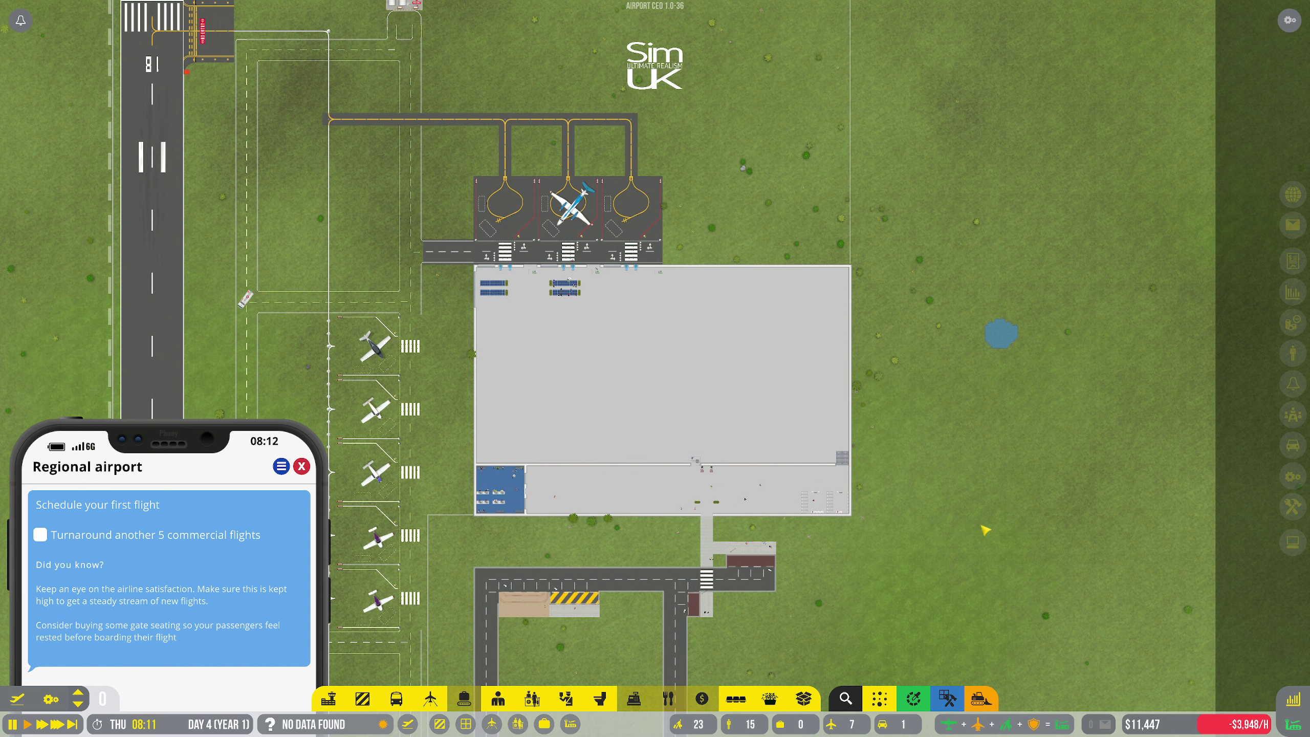
{"action": "key", "text": "s"}
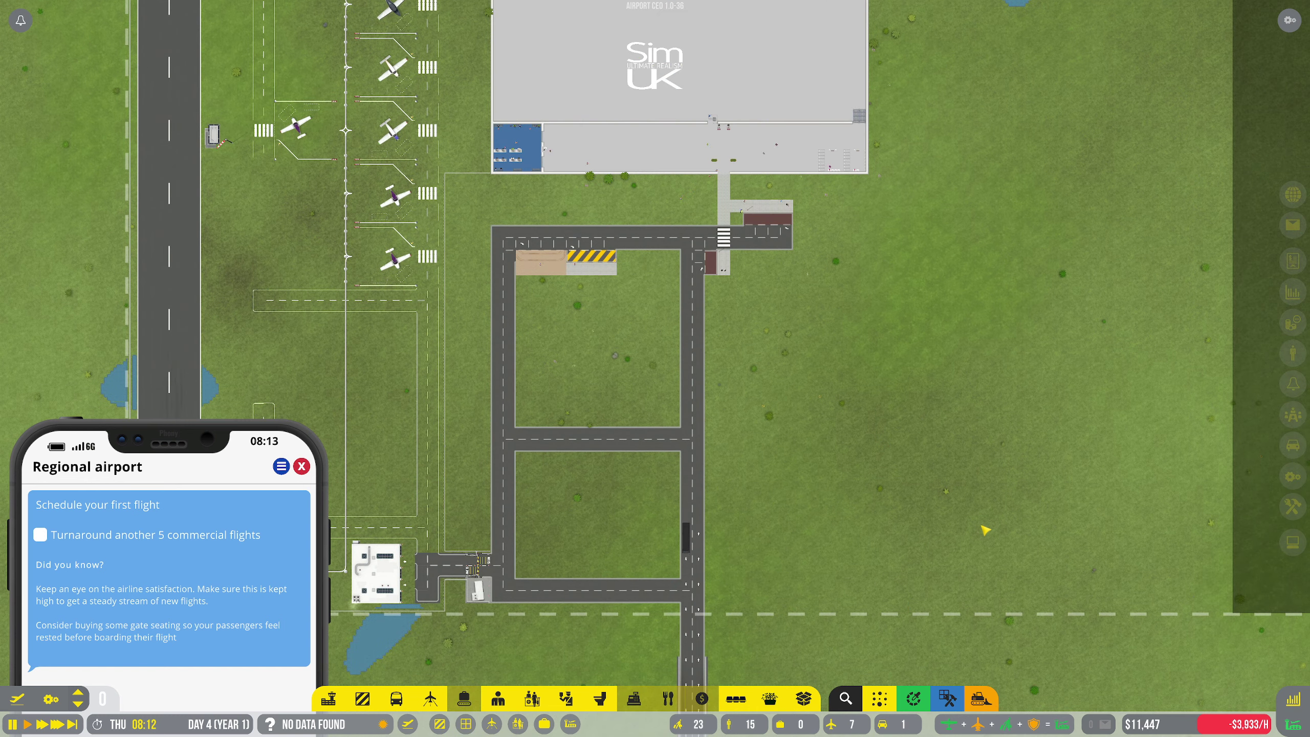
{"action": "key", "text": "w"}
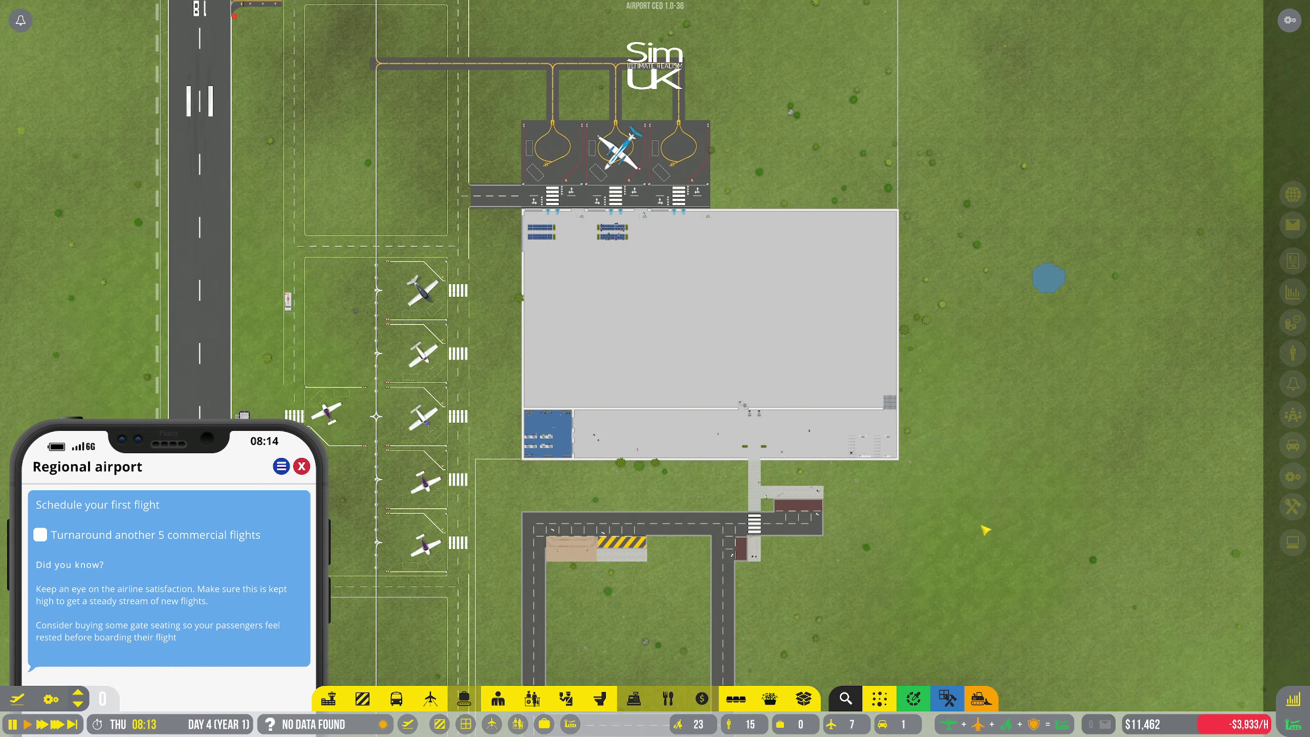
{"action": "scroll", "coordinate": [984, 530], "scroll_direction": "up", "scroll_amount": 2}
{"action": "scroll", "coordinate": [984, 529], "scroll_direction": "up", "scroll_amount": 2}
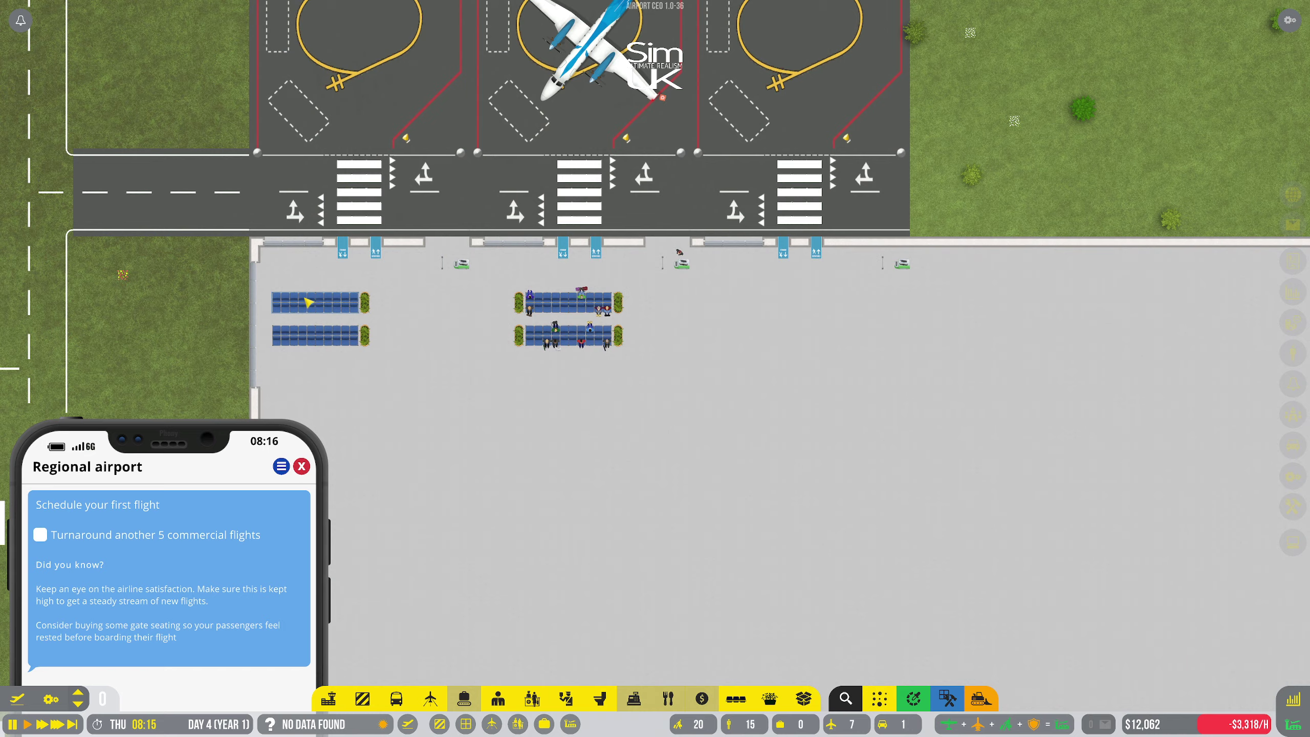
Relocate the upper-left, lower-left and middle gate benches toward the top row
{"action": "left_click", "coordinate": [309, 303]}
{"action": "left_click", "coordinate": [368, 378]}
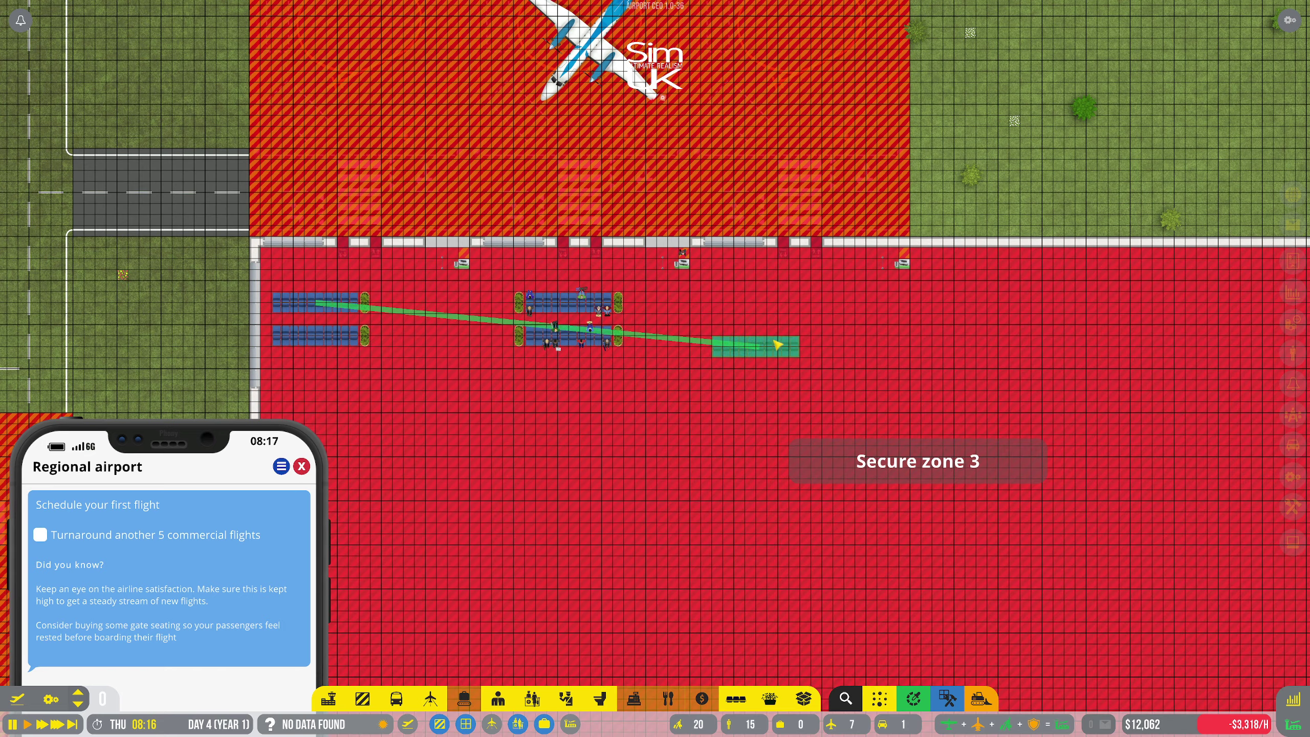
{"action": "key", "text": "d"}
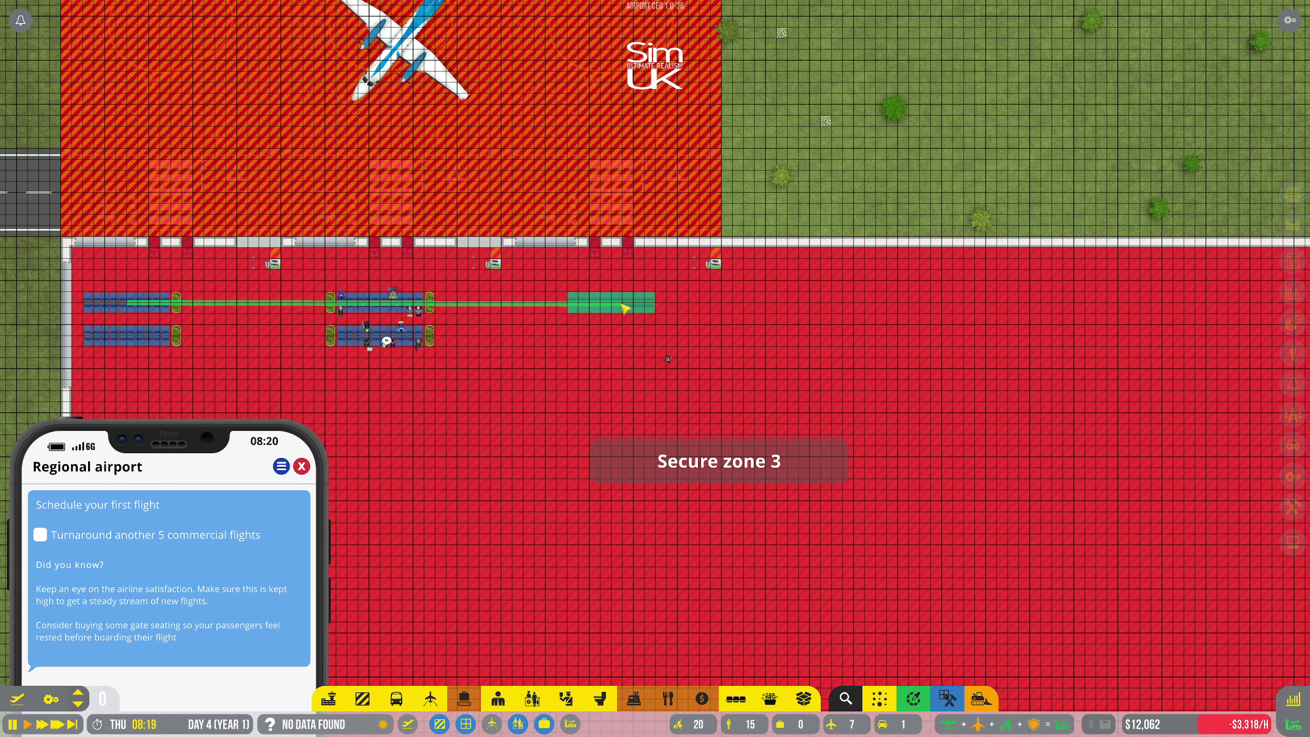
{"action": "left_click", "coordinate": [625, 307]}
{"action": "left_click", "coordinate": [177, 303]}
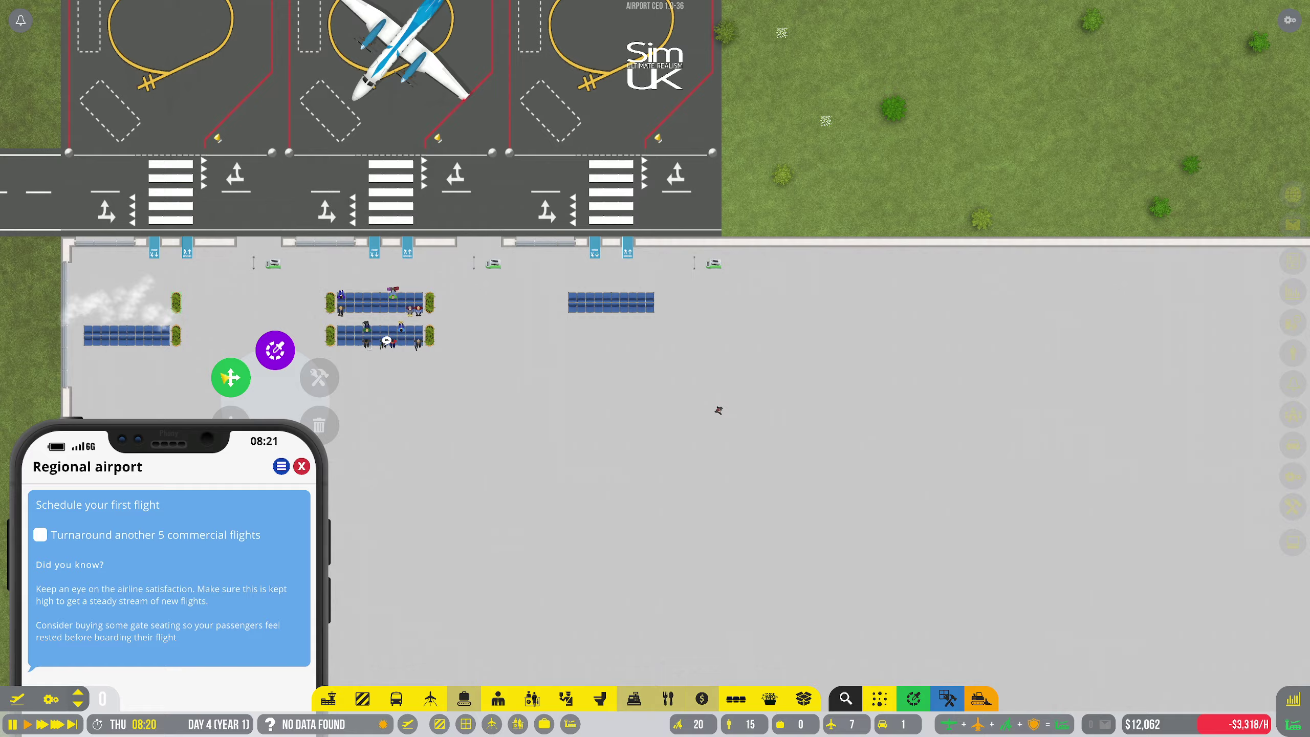
{"action": "left_click", "coordinate": [228, 374]}
{"action": "left_click", "coordinate": [762, 453]}
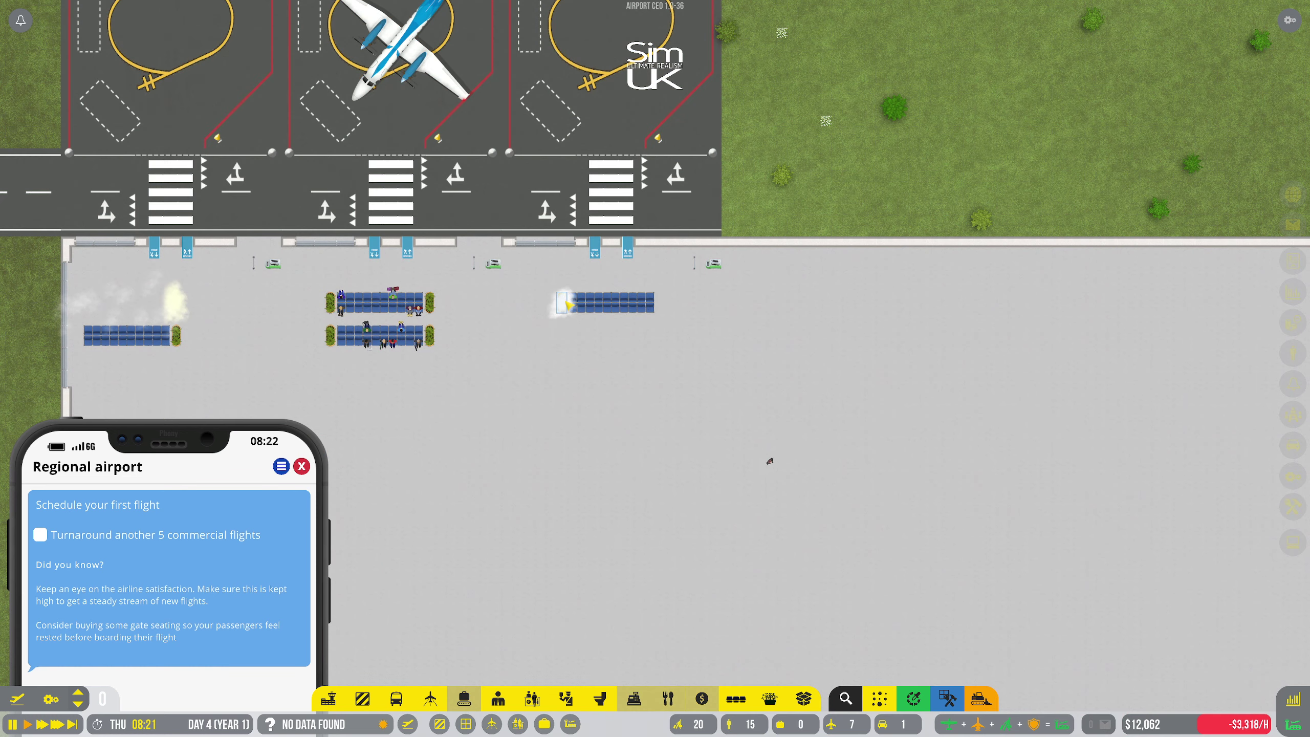
{"action": "left_click", "coordinate": [483, 378]}
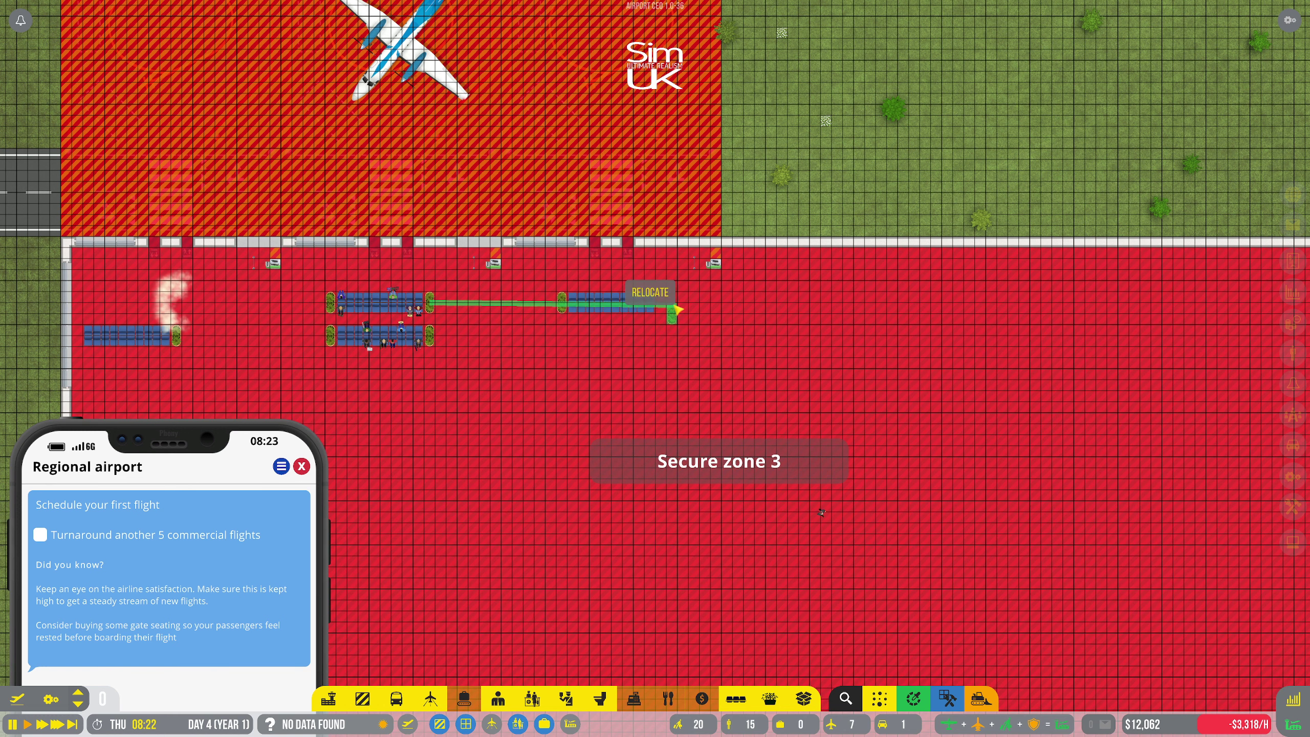
{"action": "left_click", "coordinate": [615, 302]}
{"action": "left_click", "coordinate": [474, 307]}
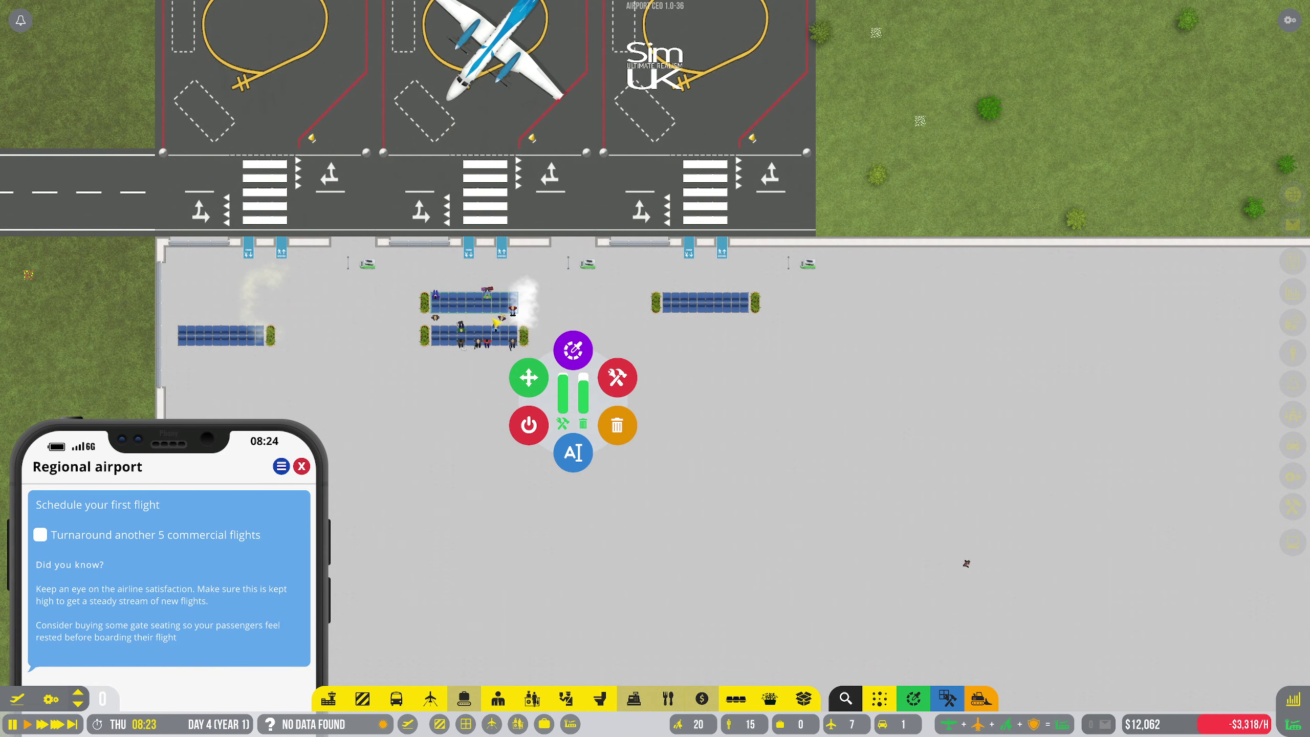
{"action": "left_click", "coordinate": [529, 378]}
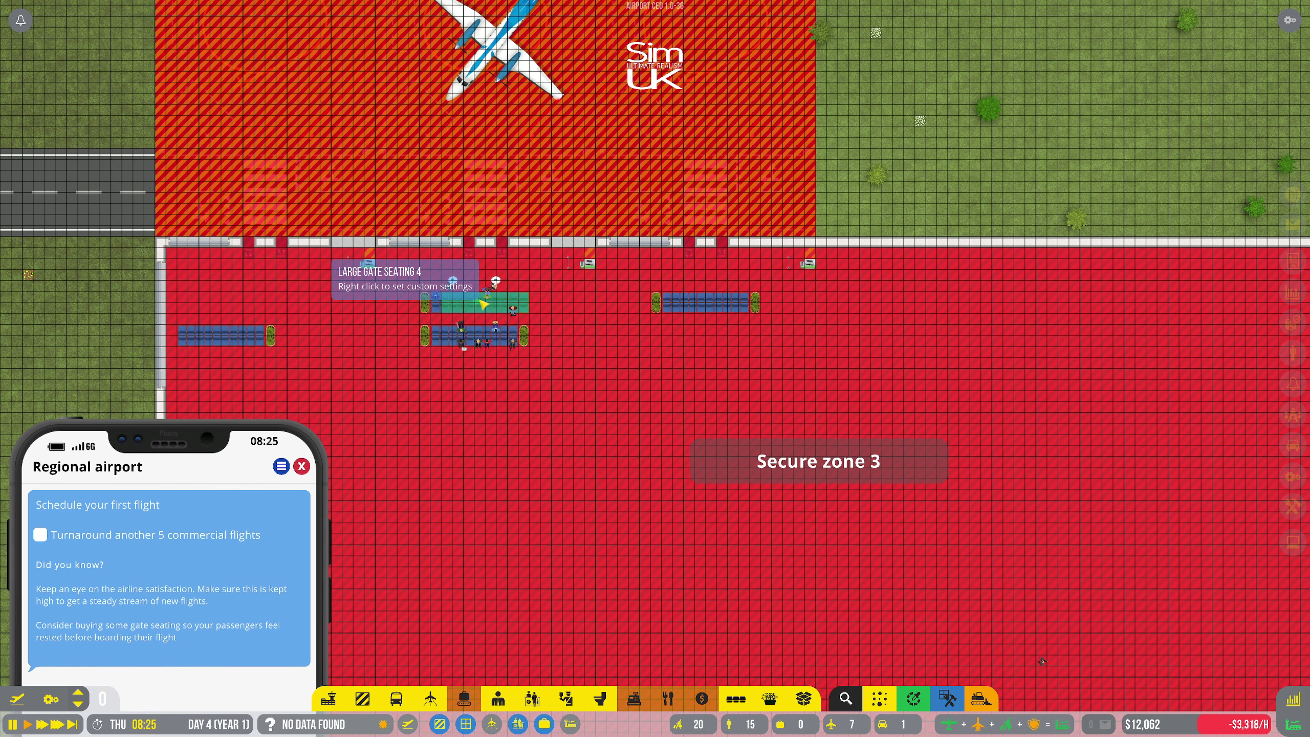
{"action": "left_click", "coordinate": [483, 303]}
Abandon one bench move, then relocate the lower bench into the top row
{"action": "right_click", "coordinate": [524, 402]}
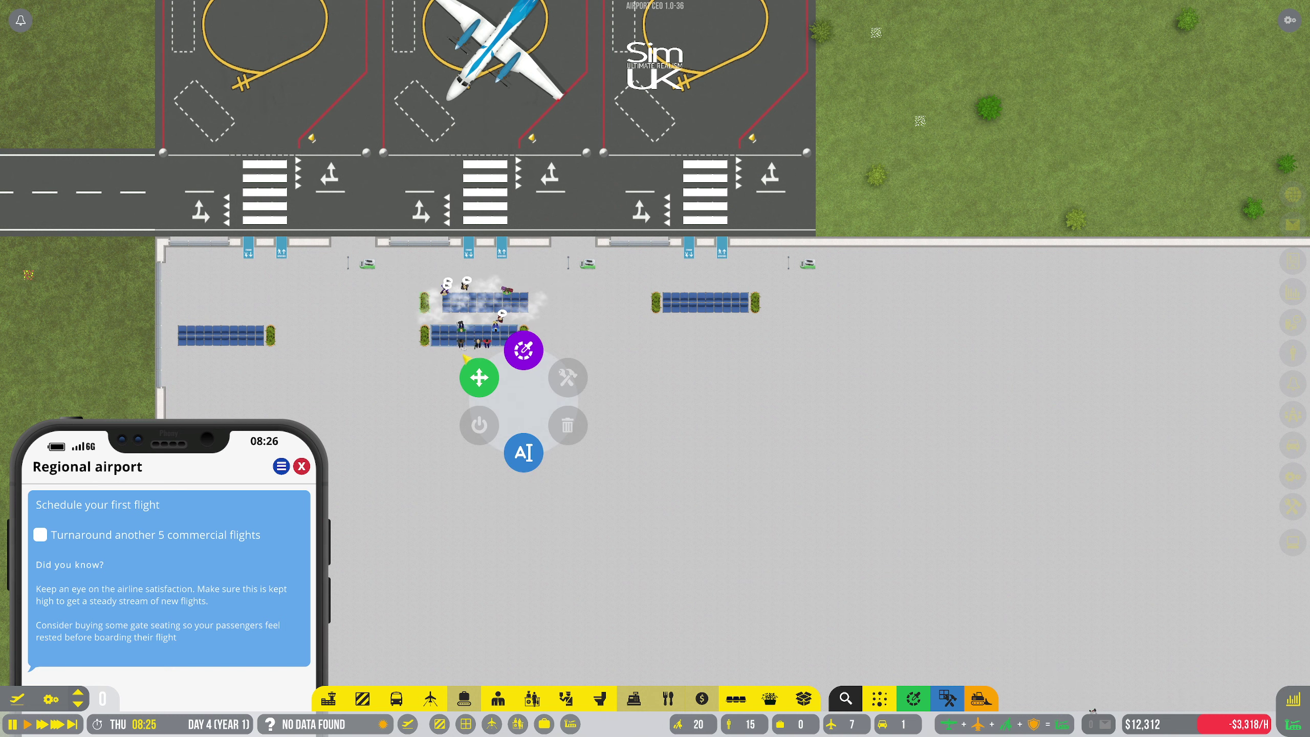
{"action": "left_click", "coordinate": [477, 374]}
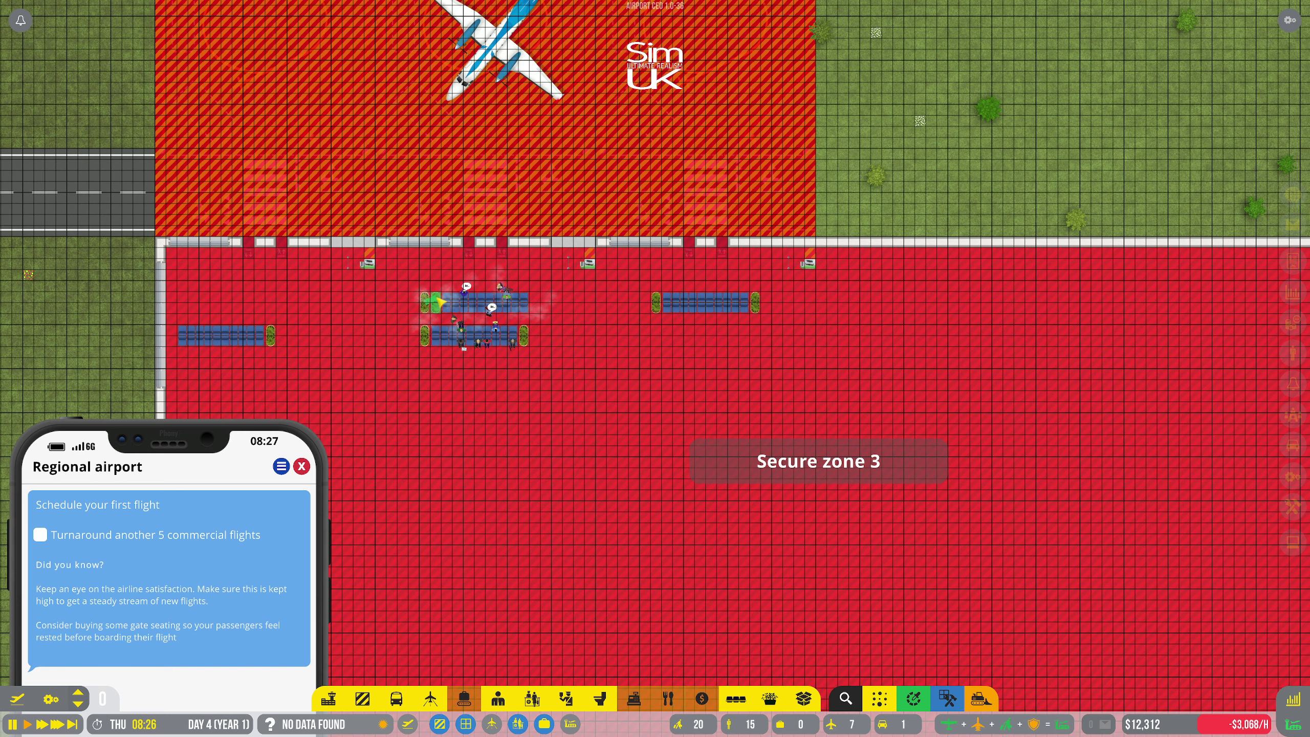
{"action": "right_click", "coordinate": [326, 347]}
{"action": "right_click", "coordinate": [370, 434]}
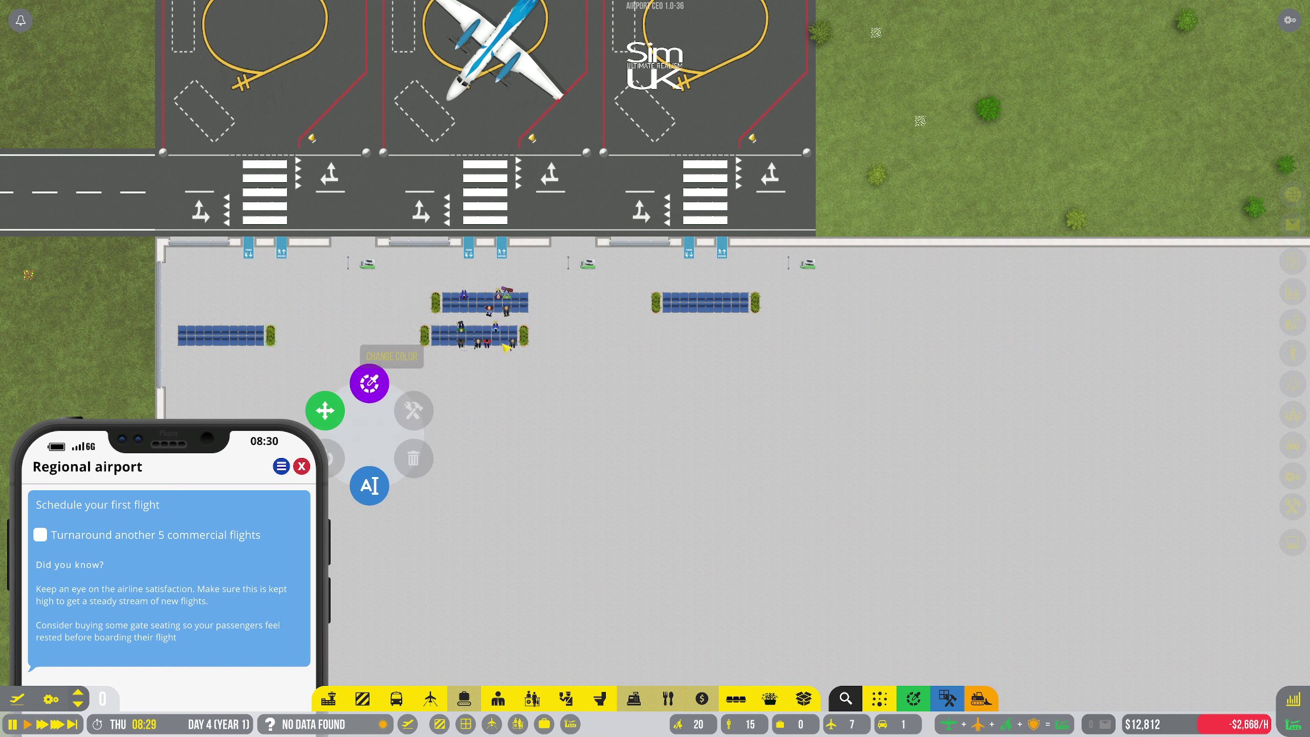
{"action": "key", "text": "a"}
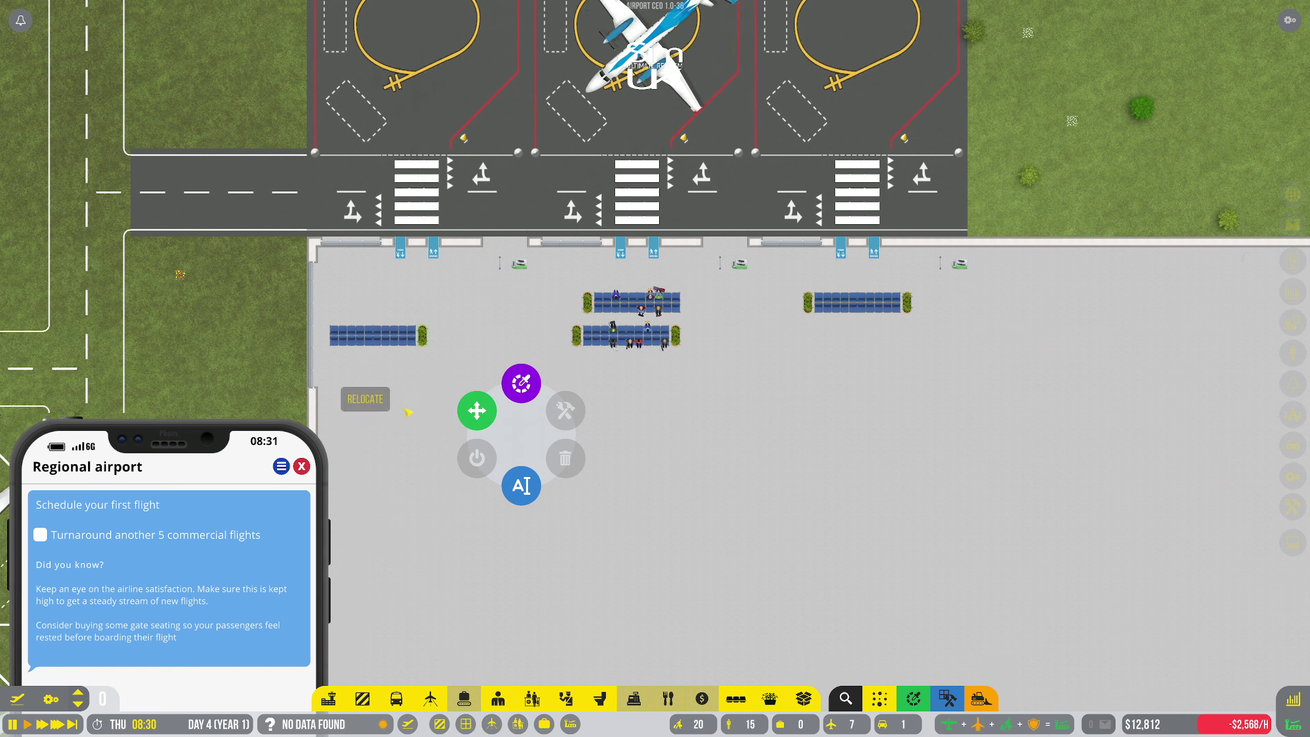
{"action": "left_click", "coordinate": [560, 383]}
{"action": "left_click", "coordinate": [725, 303]}
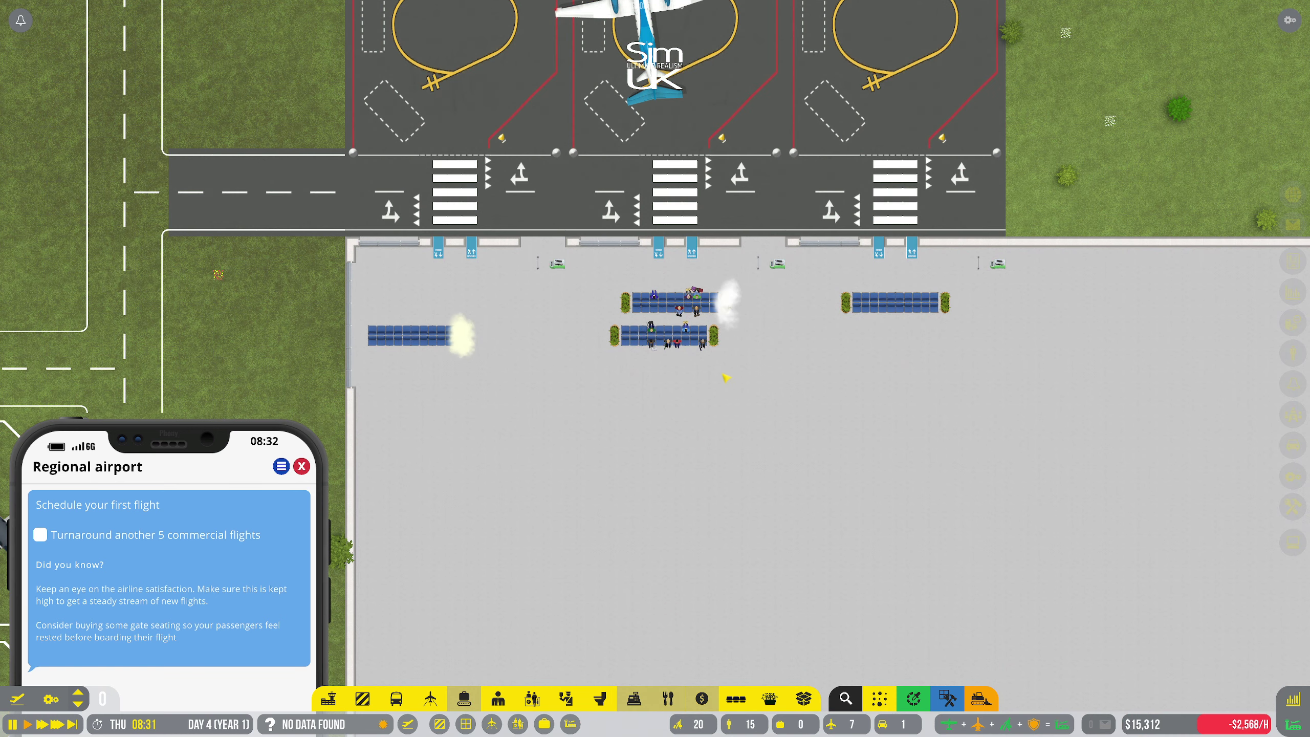
Move the left and lower middle benches into the top row, ending at its right end
{"action": "left_click", "coordinate": [502, 355]}
{"action": "left_click", "coordinate": [462, 409]}
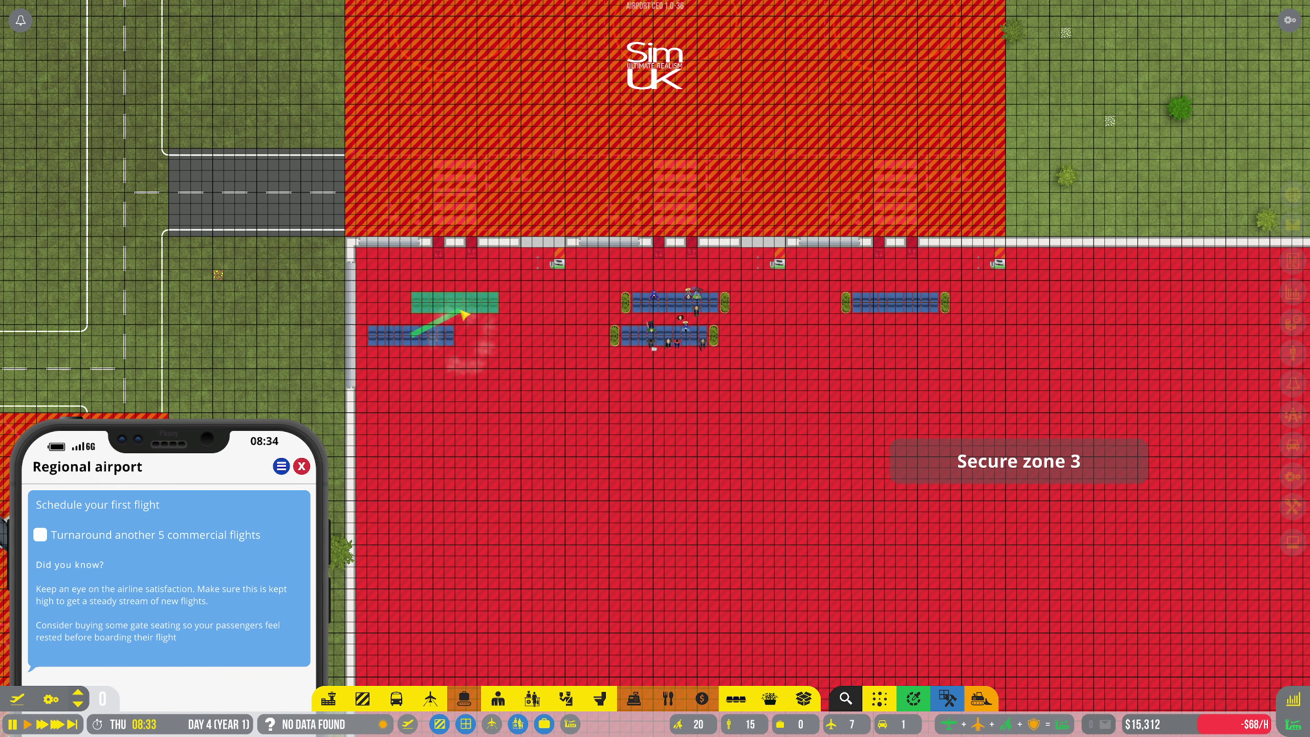
{"action": "left_click", "coordinate": [464, 315]}
{"action": "left_click", "coordinate": [517, 341]}
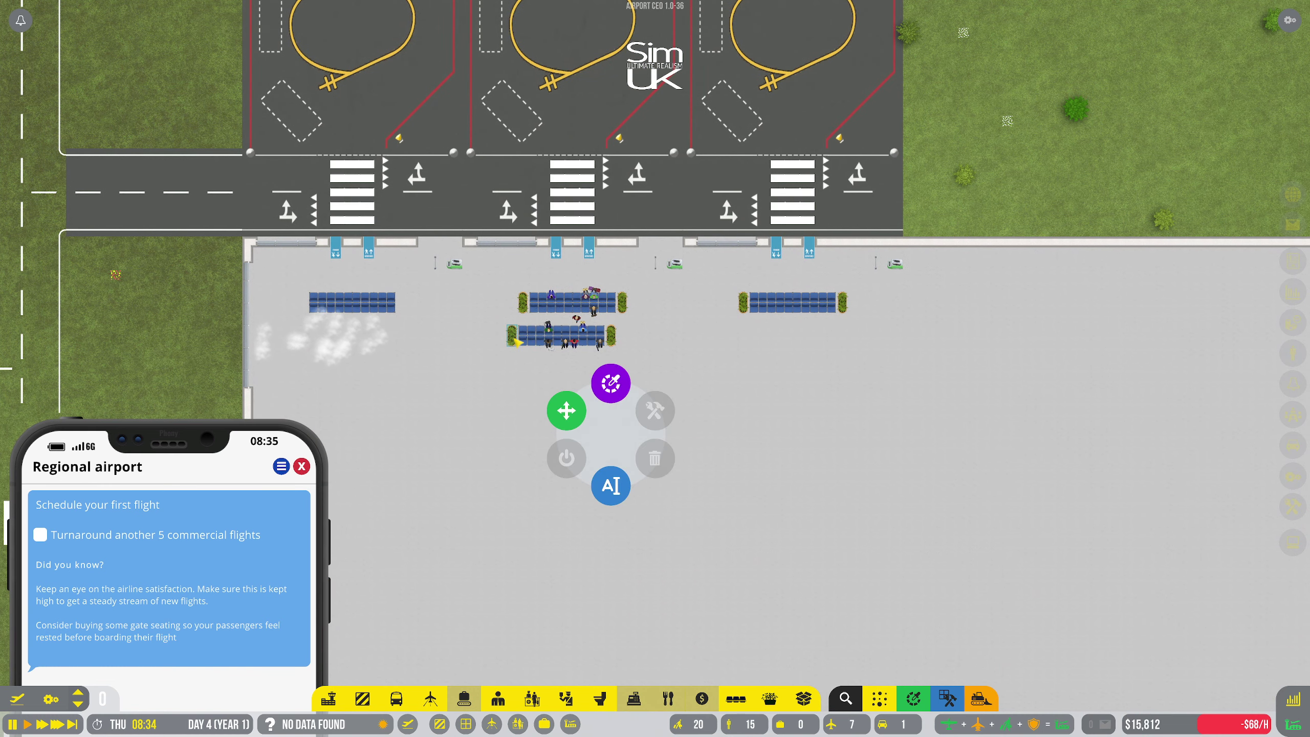
{"action": "left_click", "coordinate": [567, 410]}
{"action": "left_click", "coordinate": [408, 305]}
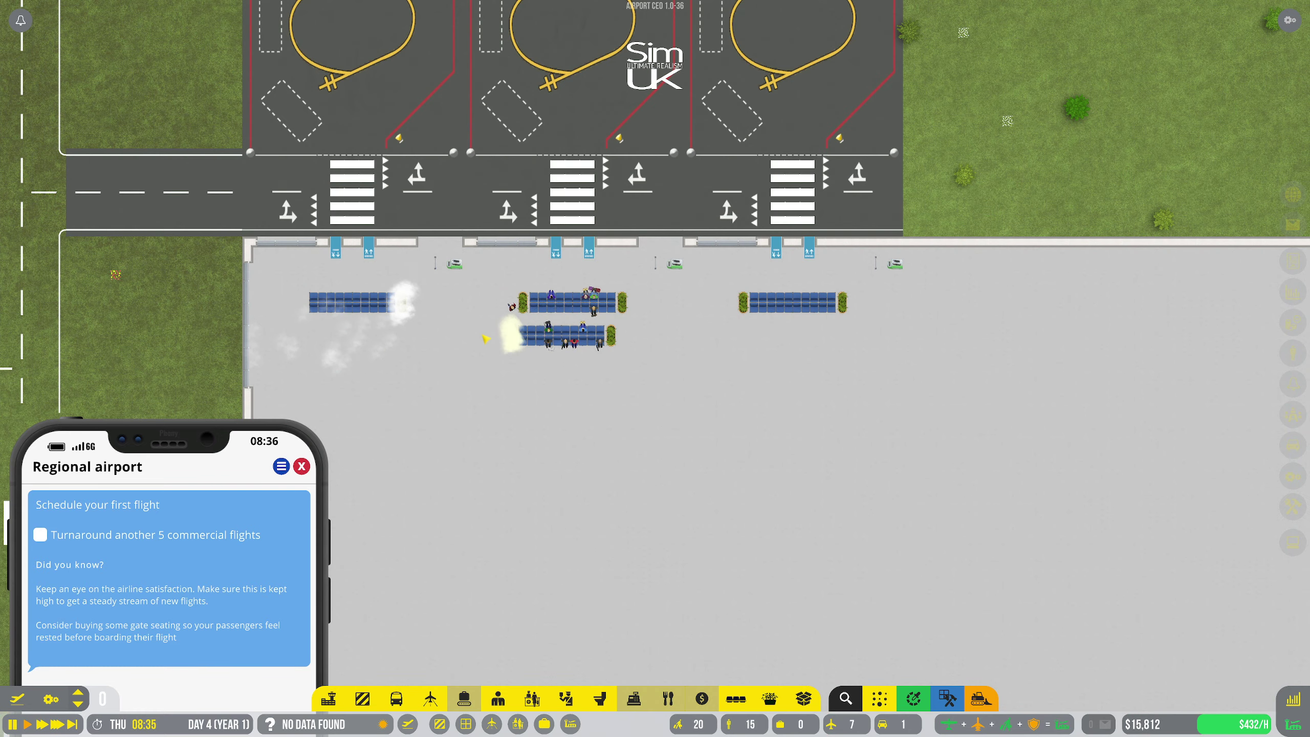
{"action": "left_click", "coordinate": [611, 341]}
{"action": "left_click", "coordinate": [666, 409]}
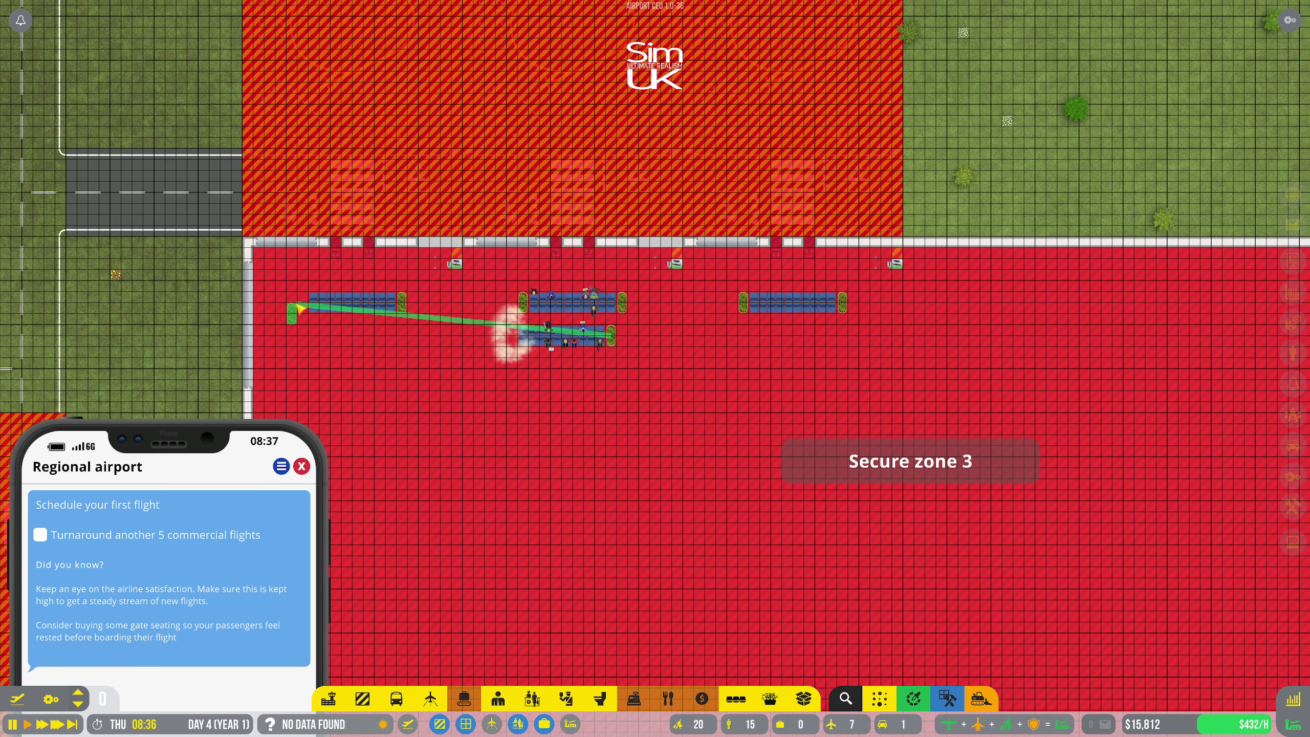
{"action": "left_click", "coordinate": [308, 301]}
{"action": "left_click", "coordinate": [530, 342]}
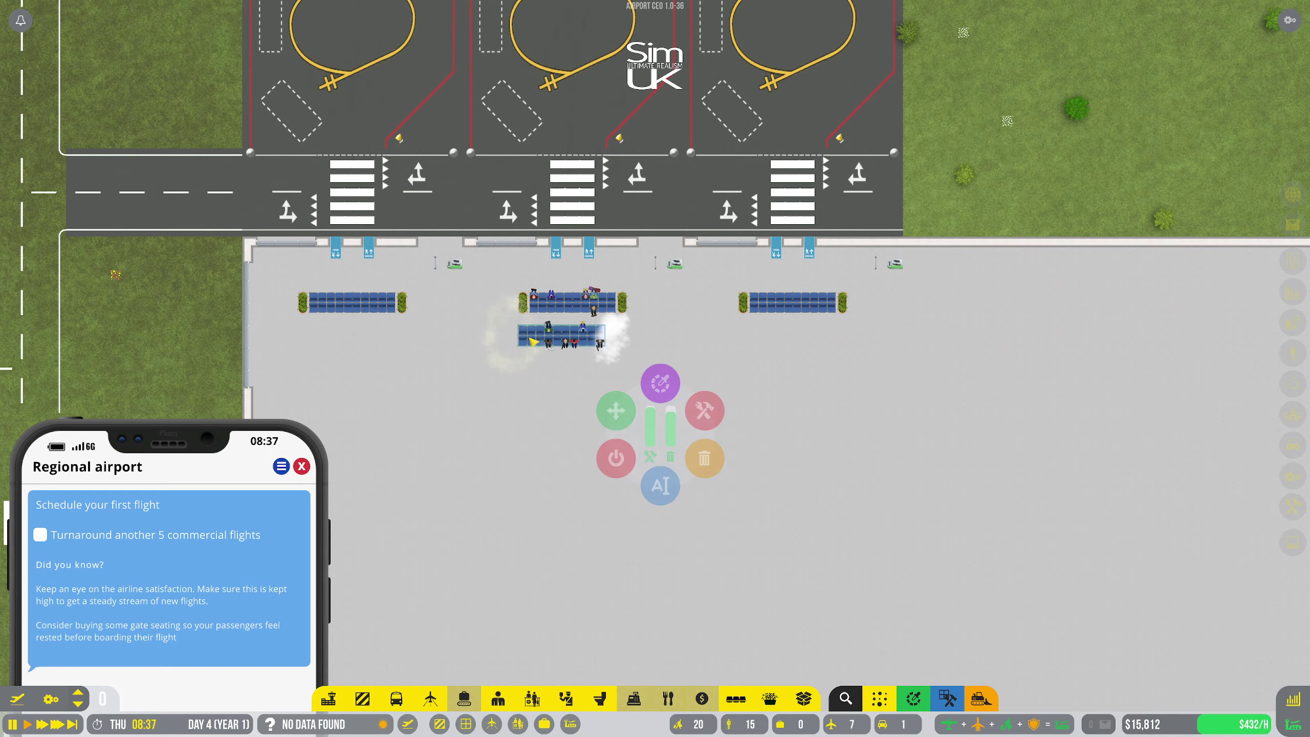
{"action": "left_click", "coordinate": [661, 430]}
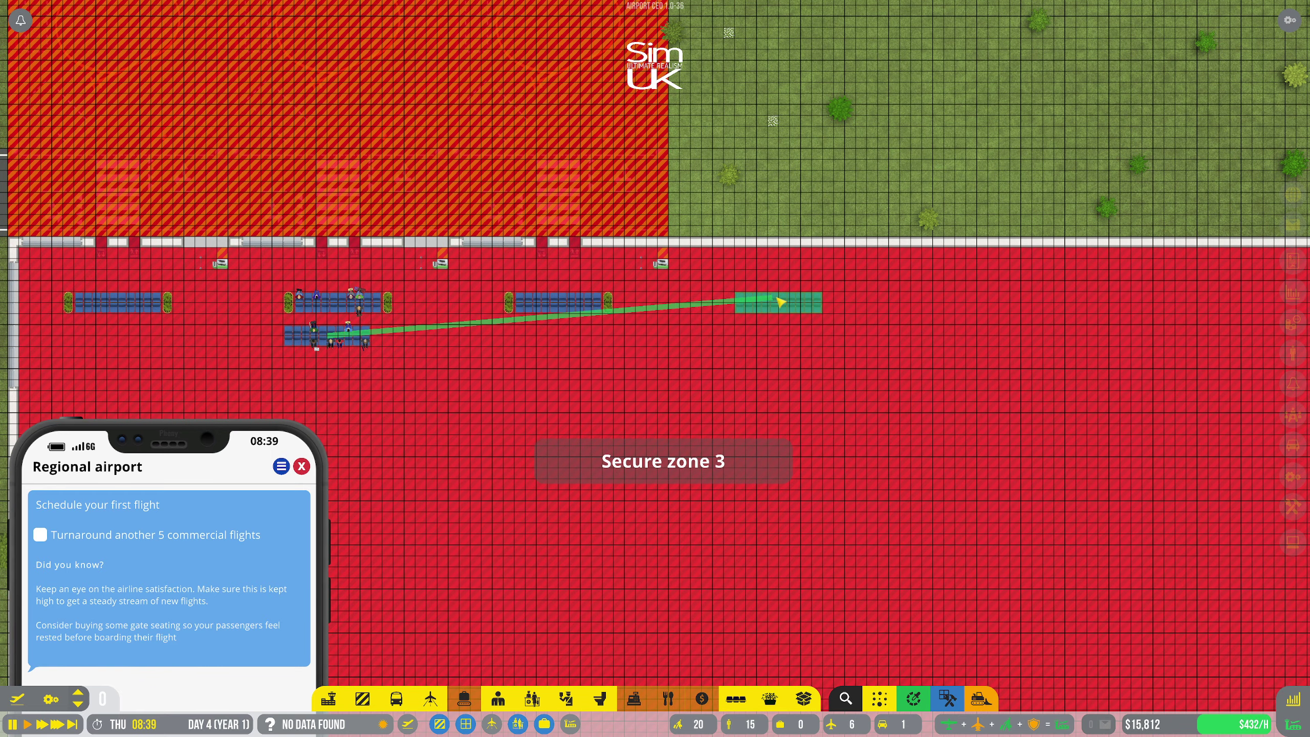
{"action": "left_click", "coordinate": [783, 302]}
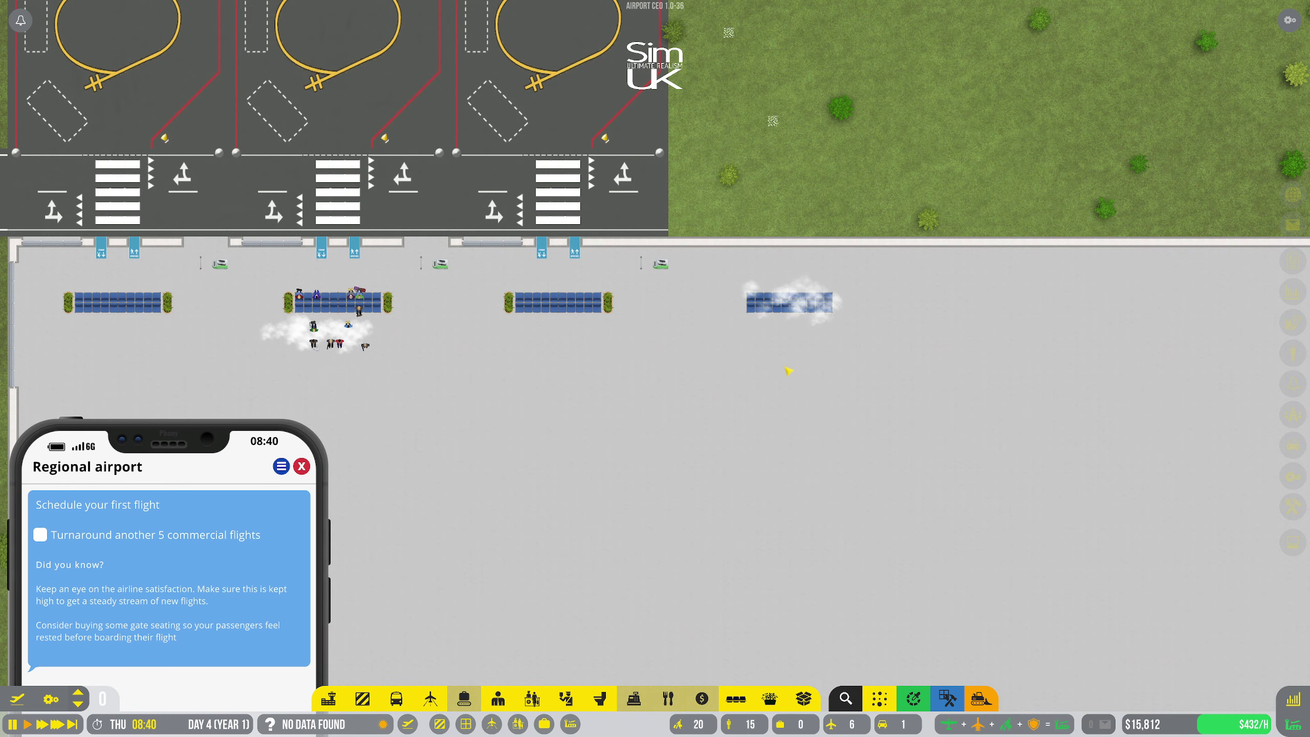
{"action": "scroll", "coordinate": [788, 401], "scroll_direction": "down", "scroll_amount": 2}
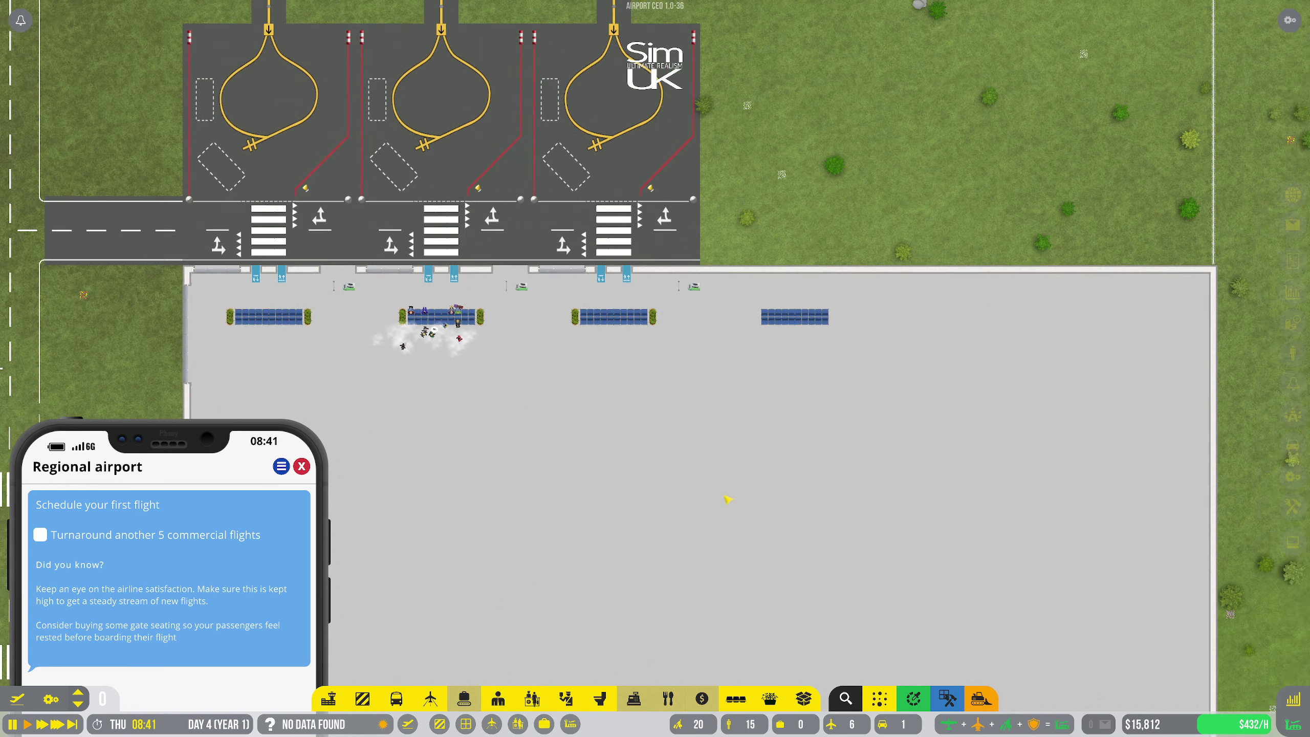
Pan to the terminal's south side to view the restroom block and its toilet stalls
{"action": "key", "text": "Left"}
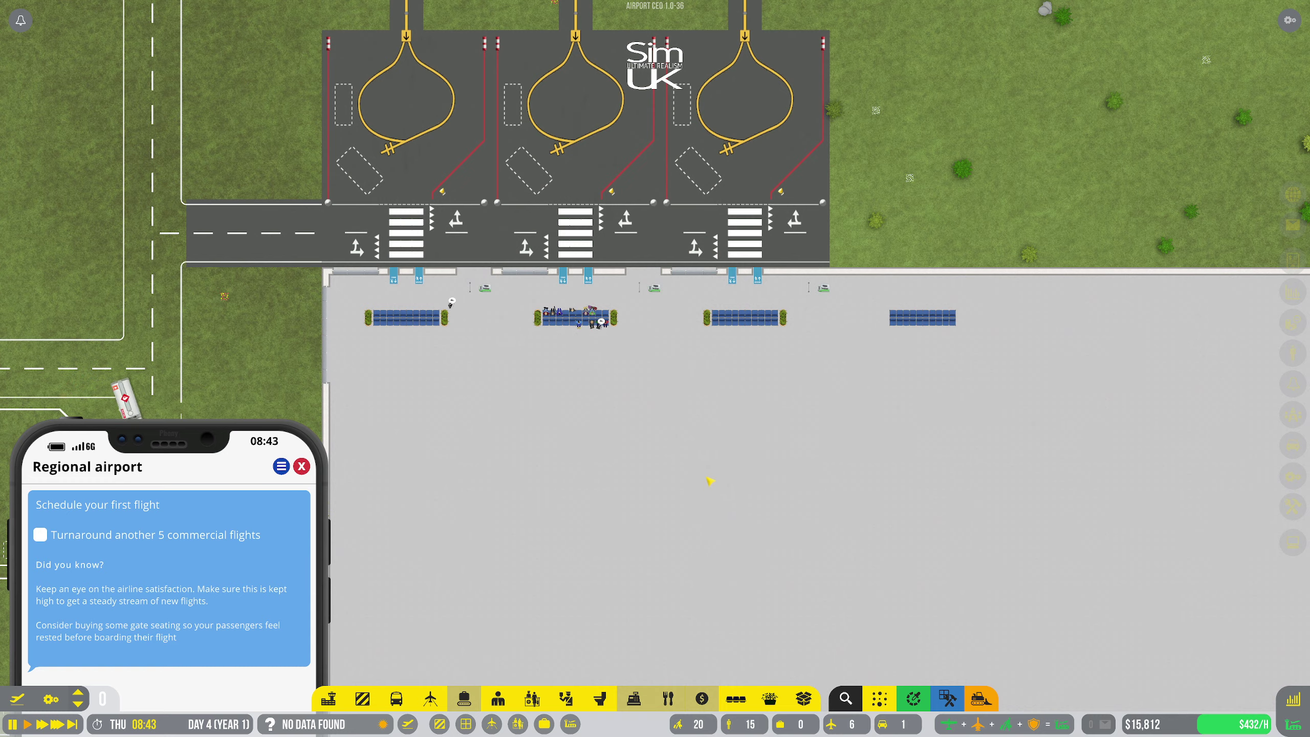
{"action": "key", "text": "Left"}
{"action": "key", "text": "Down"}
{"action": "scroll", "coordinate": [696, 476], "scroll_direction": "down", "scroll_amount": 2}
{"action": "key", "text": "Down"}
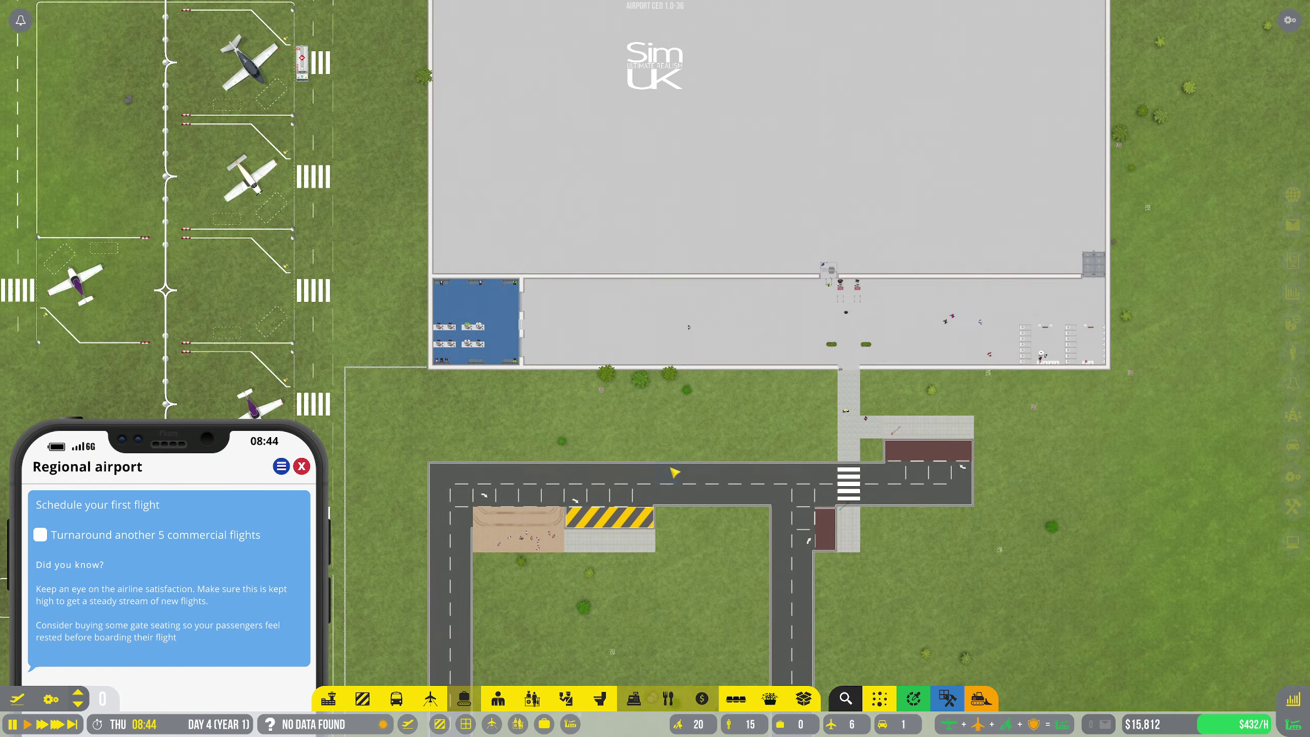
{"action": "scroll", "coordinate": [675, 472], "scroll_direction": "up", "scroll_amount": 2}
{"action": "key", "text": "Right"}
{"action": "scroll", "coordinate": [656, 467], "scroll_direction": "up", "scroll_amount": 3}
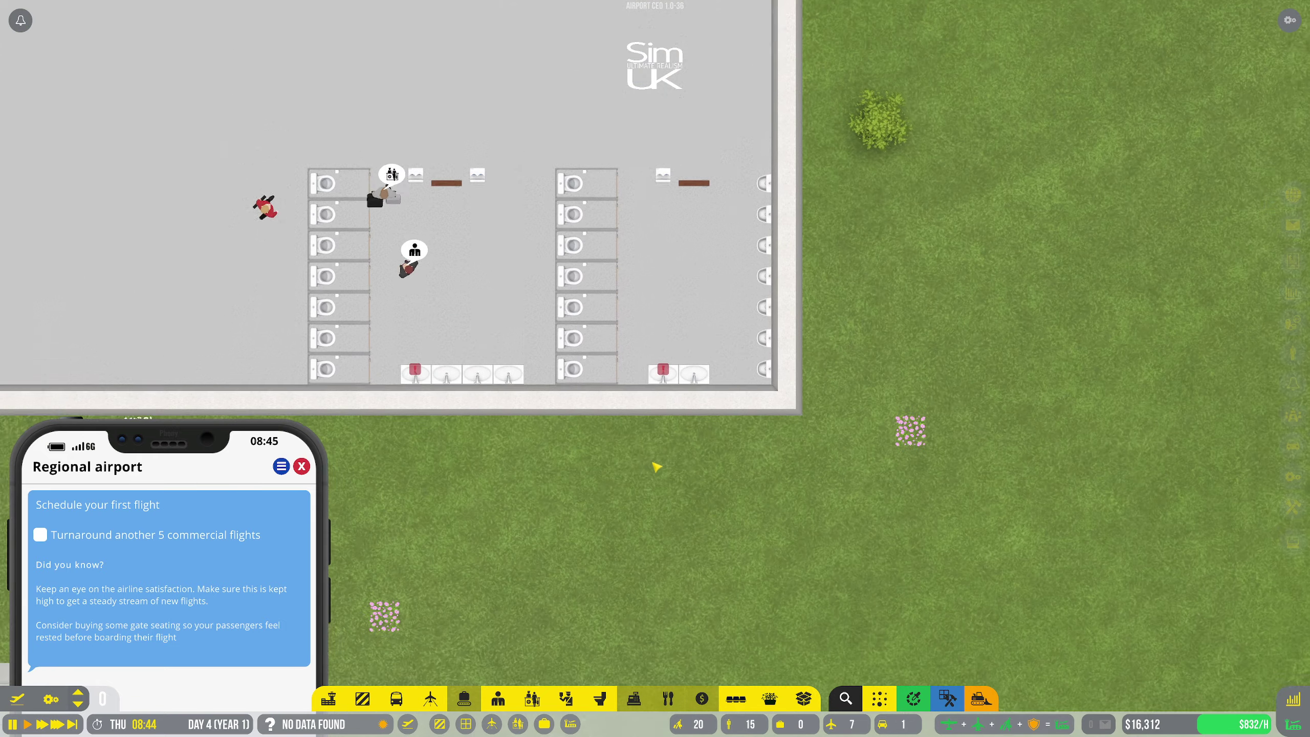
{"action": "key", "text": "Up"}
{"action": "key", "text": "Left"}
{"action": "scroll", "coordinate": [496, 596], "scroll_direction": "down", "scroll_amount": 1}
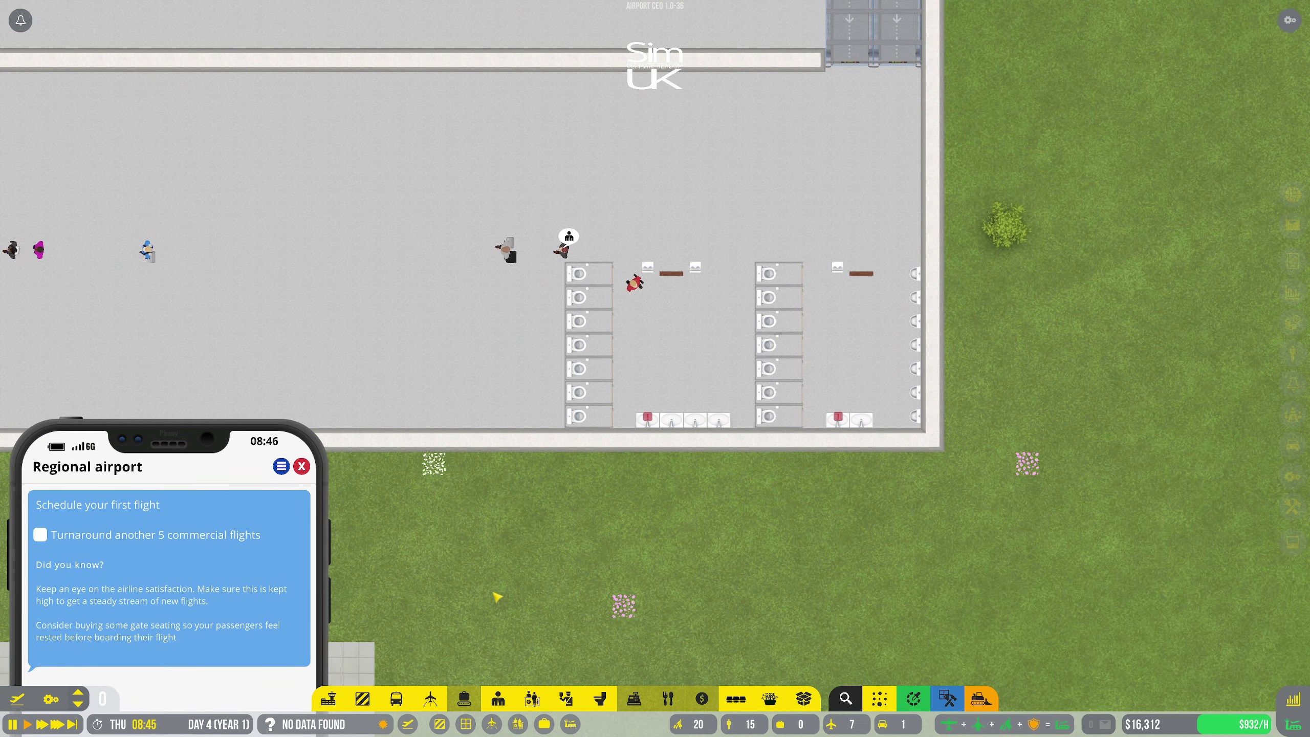
{"action": "key", "text": "Down"}
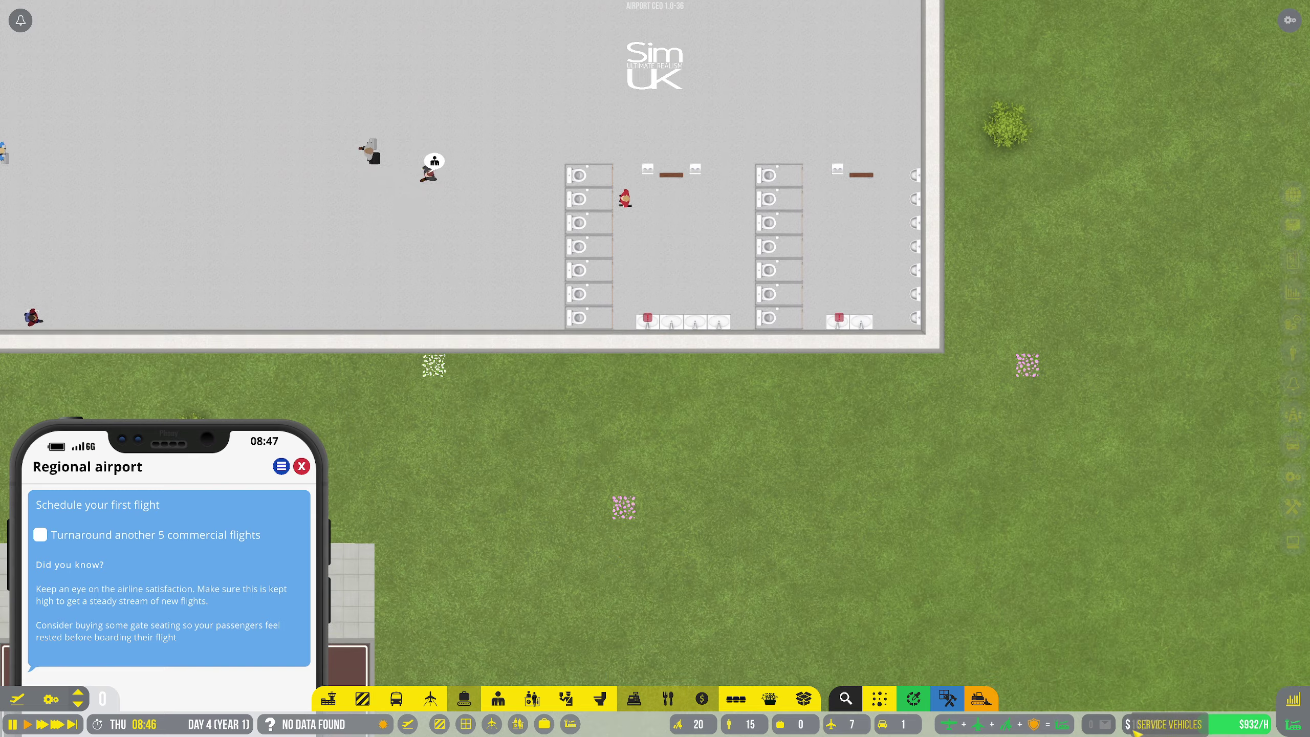
{"action": "key", "text": "Up"}
{"action": "key", "text": "Right"}
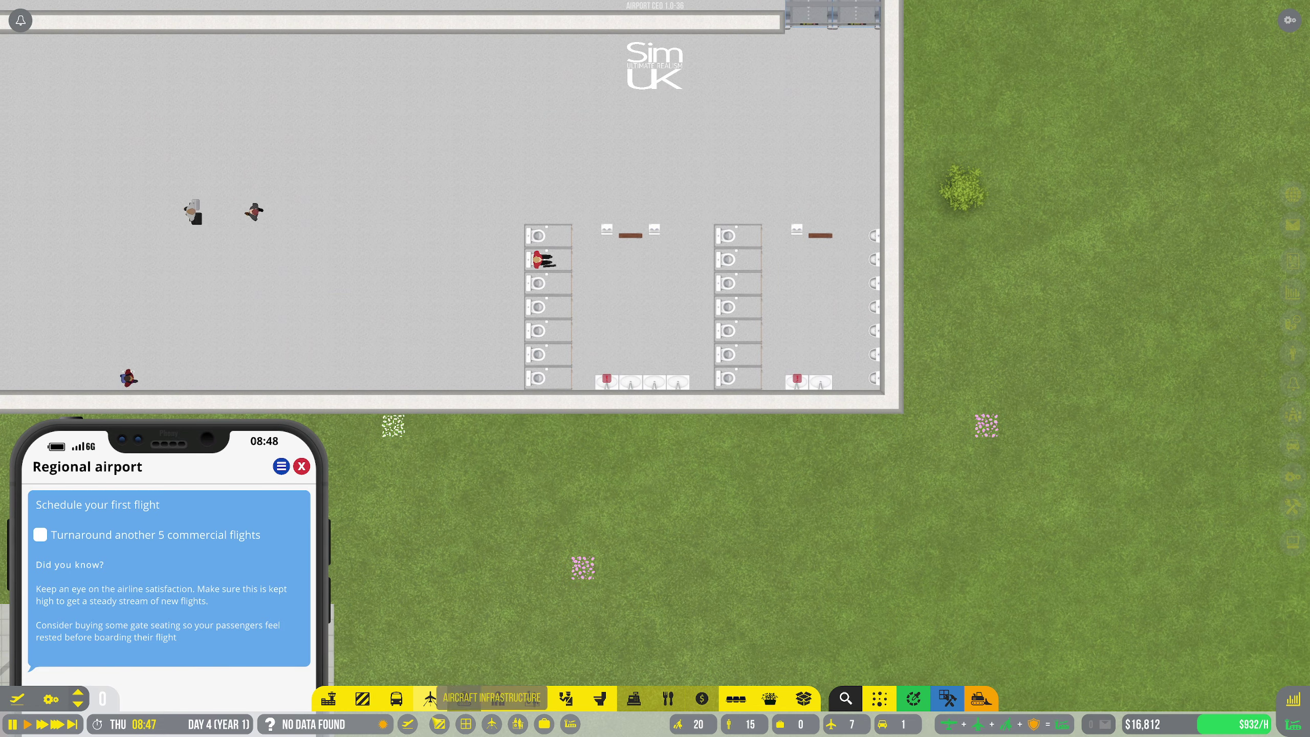
Build a wall along the top of the restrooms and a dividing wall between them
{"action": "left_click", "coordinate": [328, 698]}
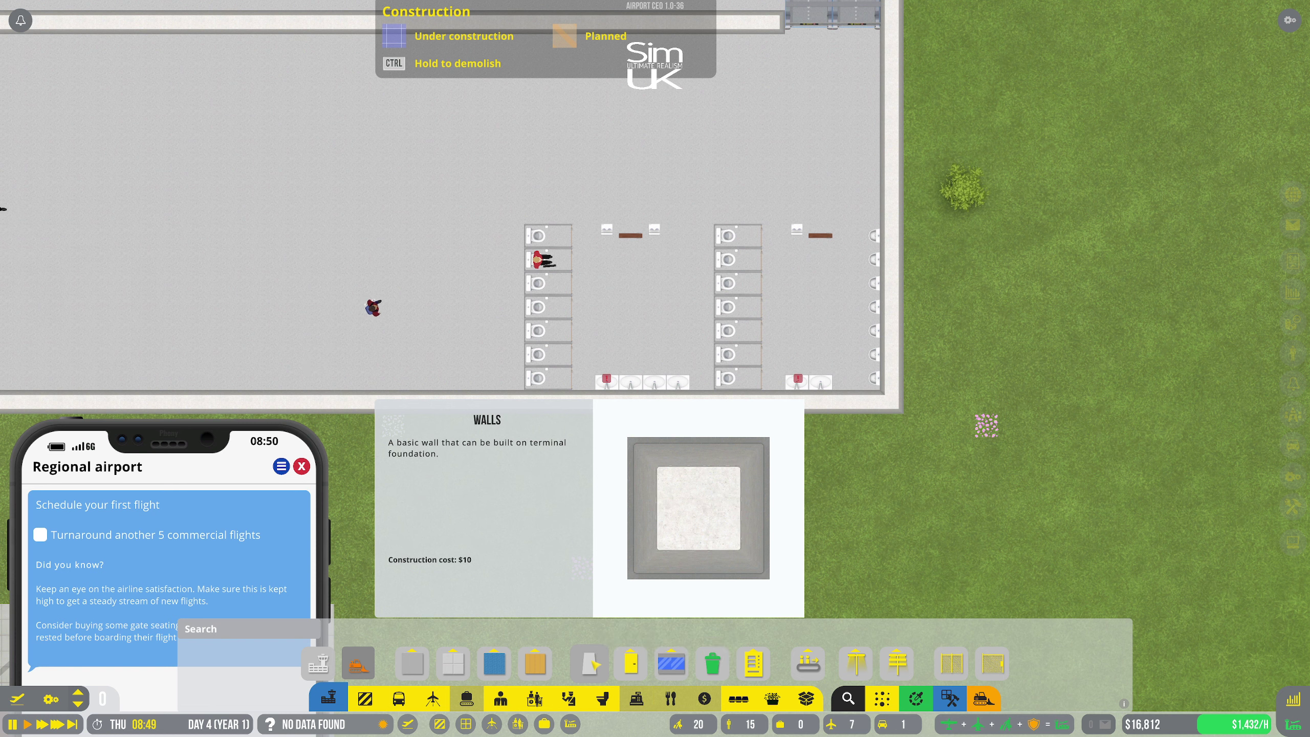
{"action": "left_click", "coordinate": [590, 663]}
{"action": "mouse_move", "coordinate": [512, 378]}
{"action": "left_mouse_down"}
{"action": "mouse_move", "coordinate": [515, 215]}
{"action": "mouse_move", "coordinate": [873, 213]}
{"action": "left_mouse_up"}
{"action": "left_click_drag", "start_coordinate": [725, 228], "coordinate": [736, 429]}
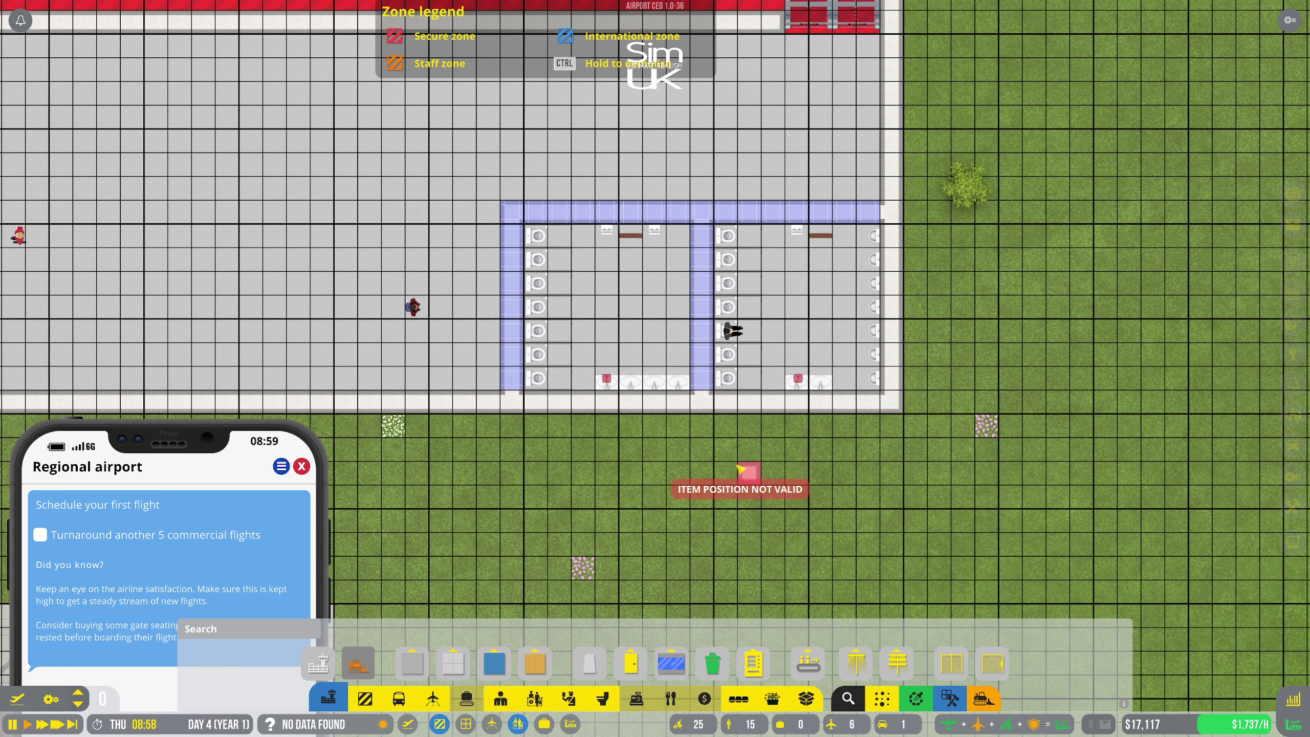
{"action": "right_click", "coordinate": [747, 460]}
{"action": "right_click", "coordinate": [628, 237]}
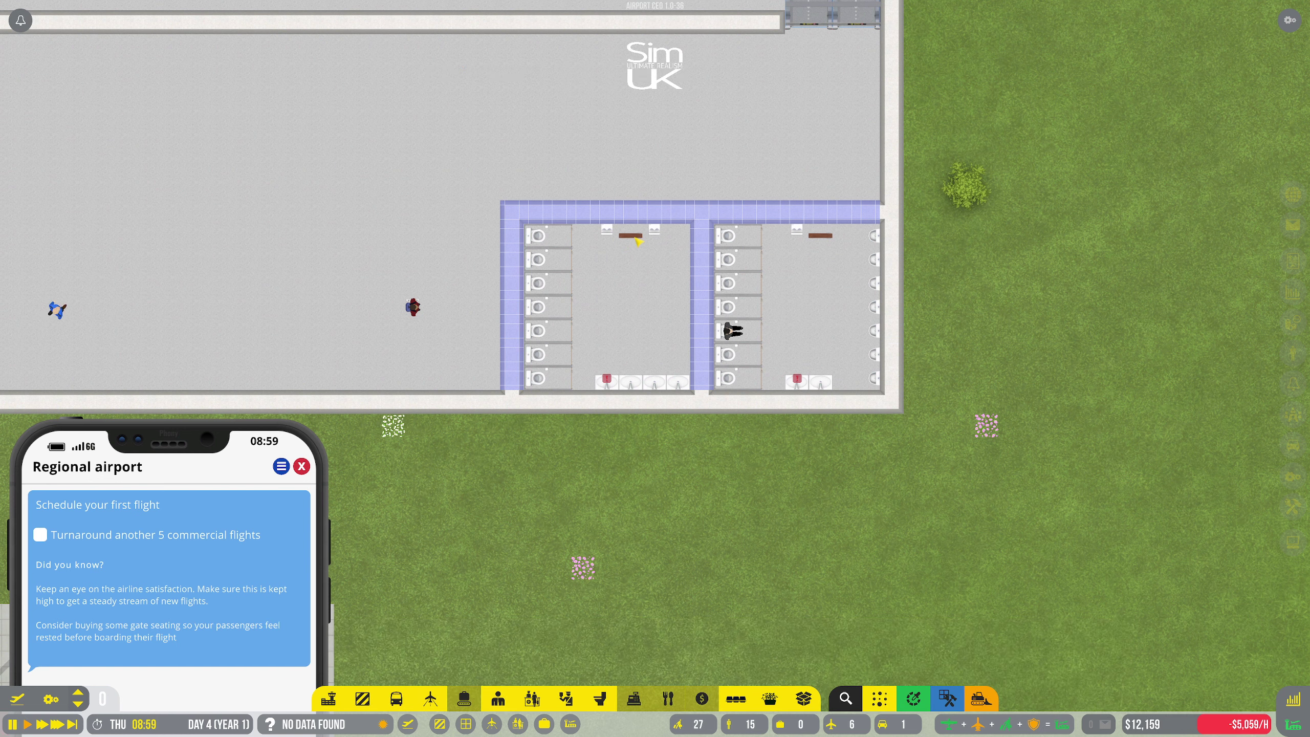
Mark the left and right restroom benches for demolition
{"action": "left_click", "coordinate": [980, 697]}
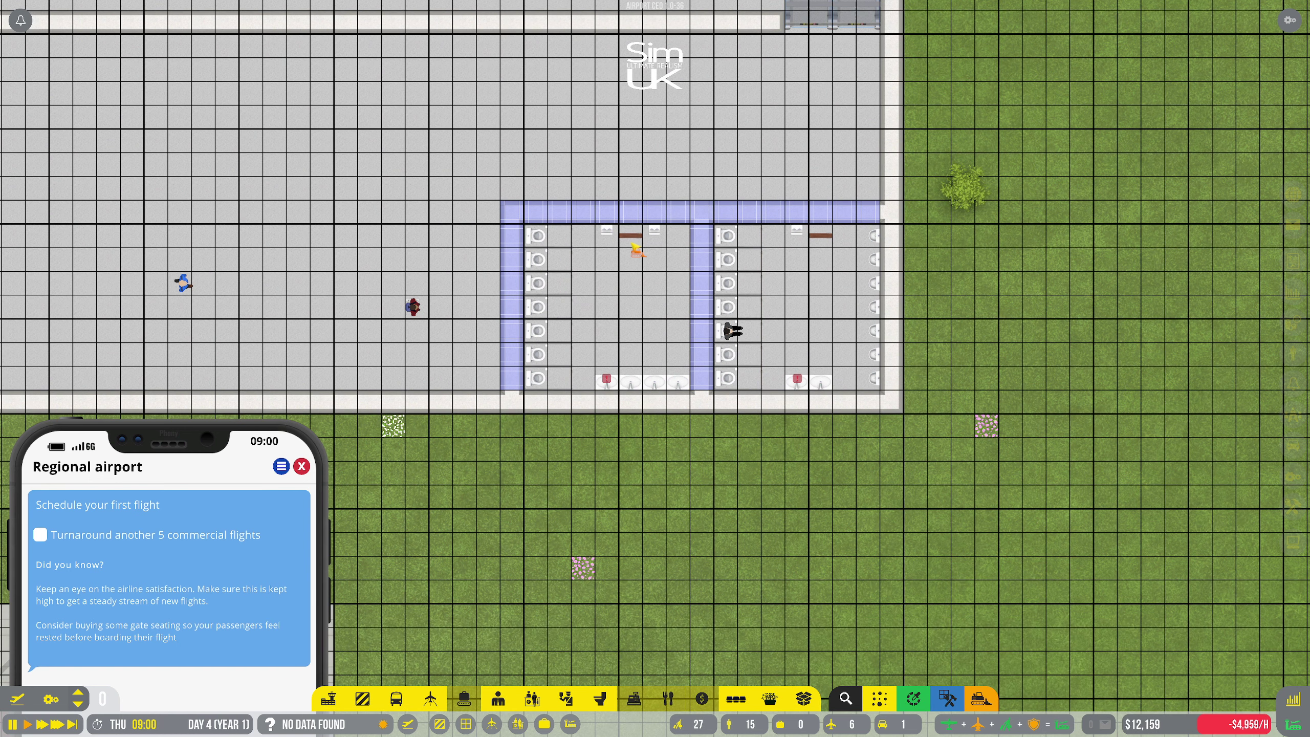
{"action": "left_click", "coordinate": [635, 240]}
{"action": "left_click", "coordinate": [821, 238]}
{"action": "right_click", "coordinate": [824, 261]}
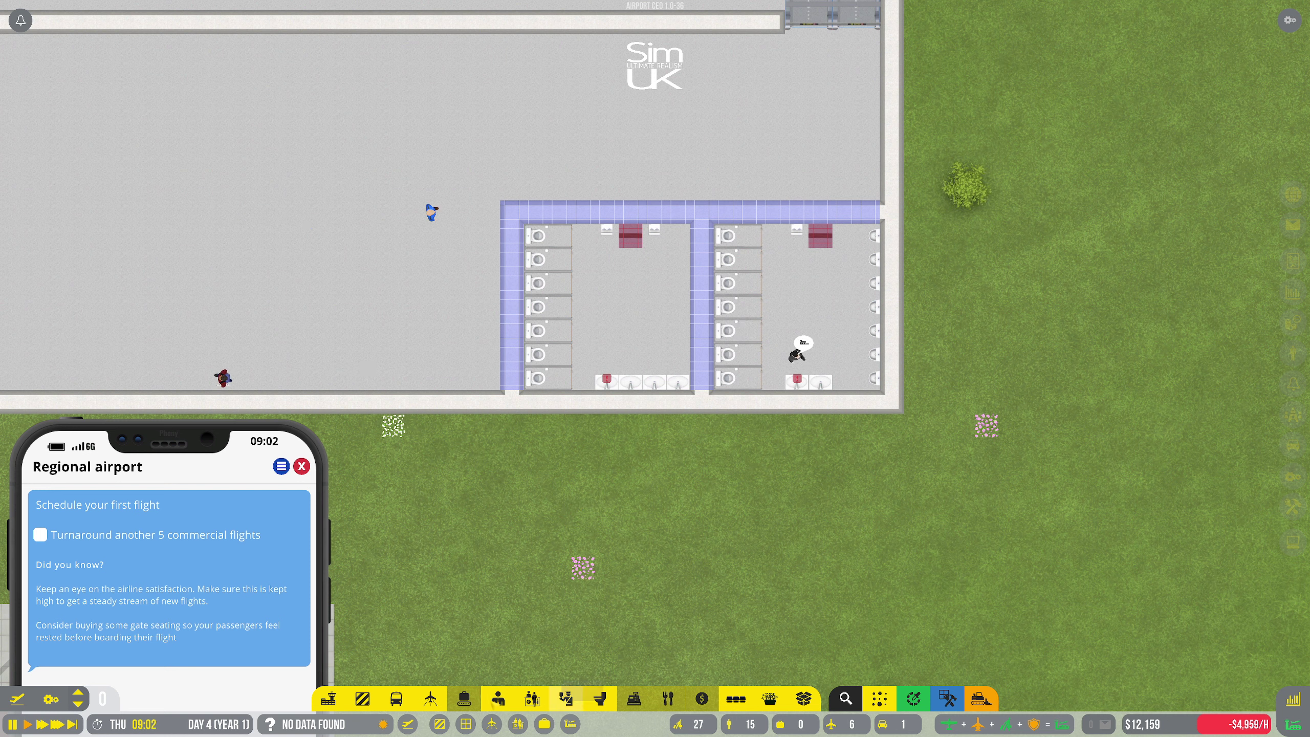
{"action": "left_click", "coordinate": [328, 698]}
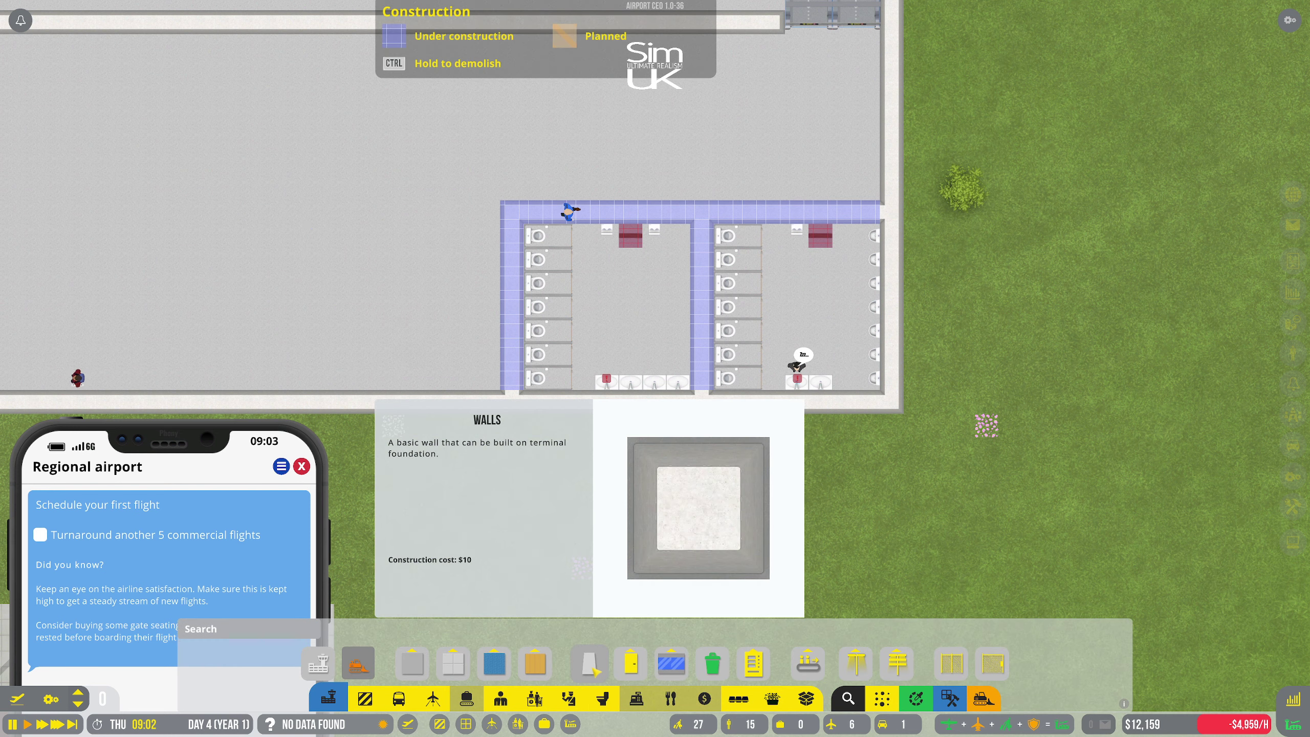
{"action": "mouse_move", "coordinate": [631, 663]}
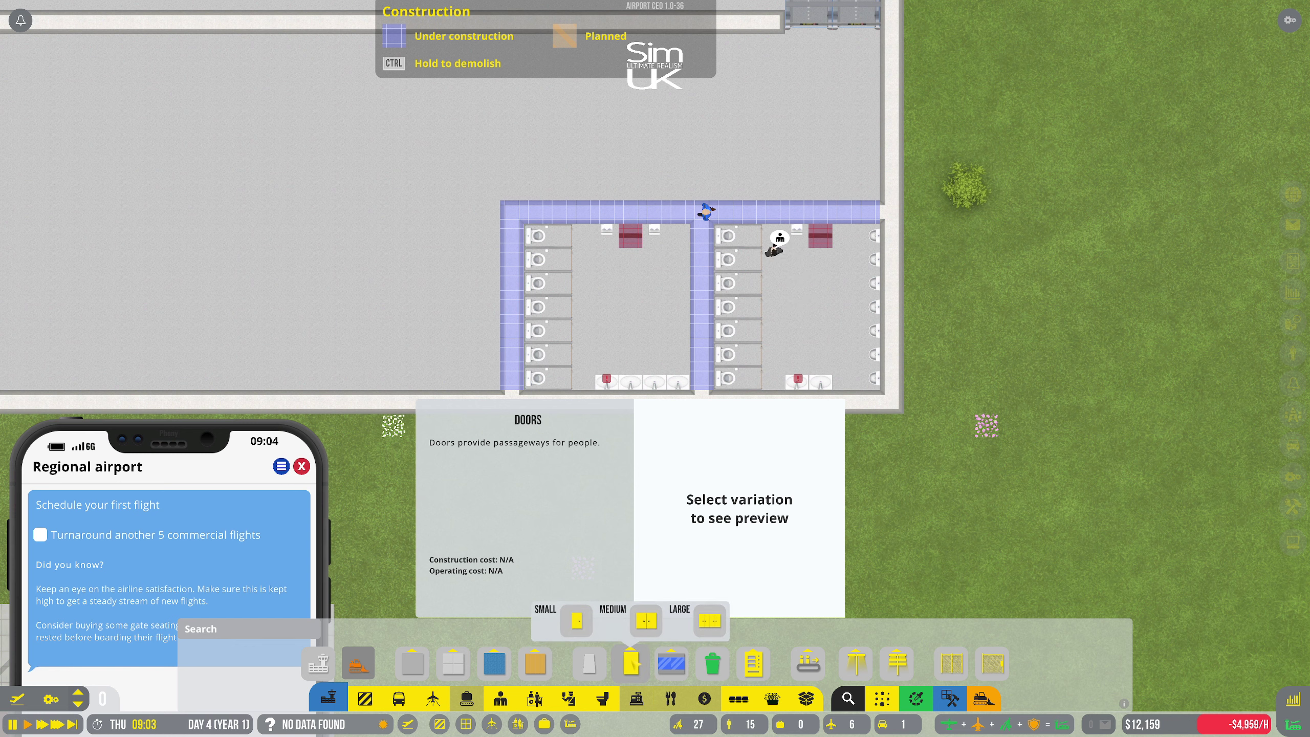
Place doors in the top walls of the left and right restrooms, then zoom out
{"action": "left_click", "coordinate": [576, 622]}
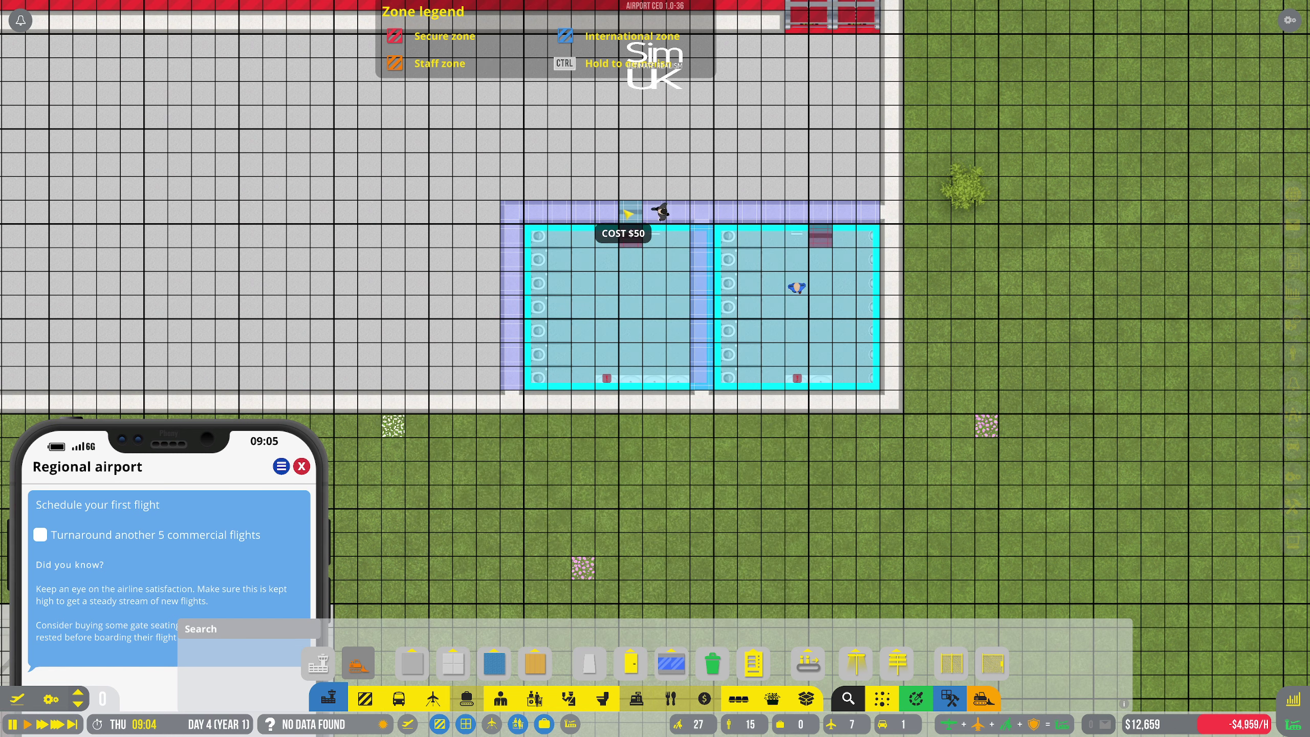
{"action": "left_click", "coordinate": [629, 231]}
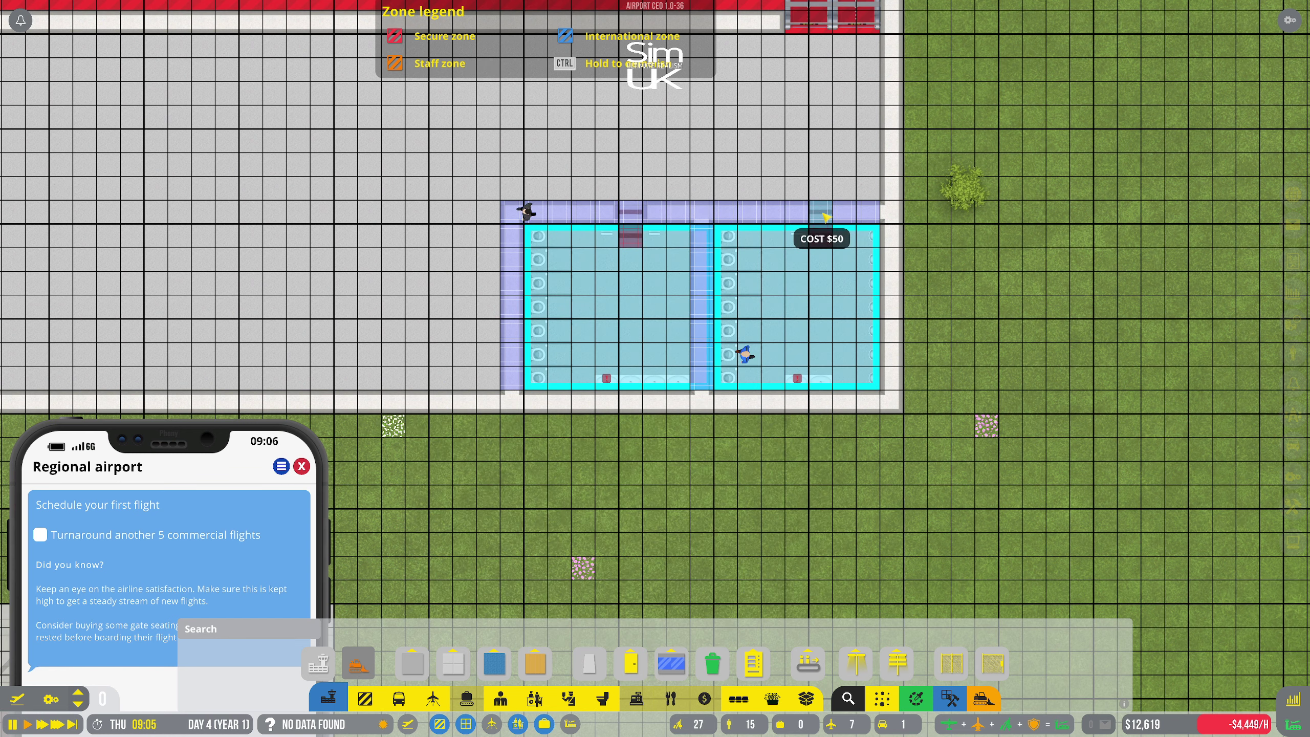
{"action": "left_click", "coordinate": [819, 230]}
{"action": "right_click", "coordinate": [995, 359]}
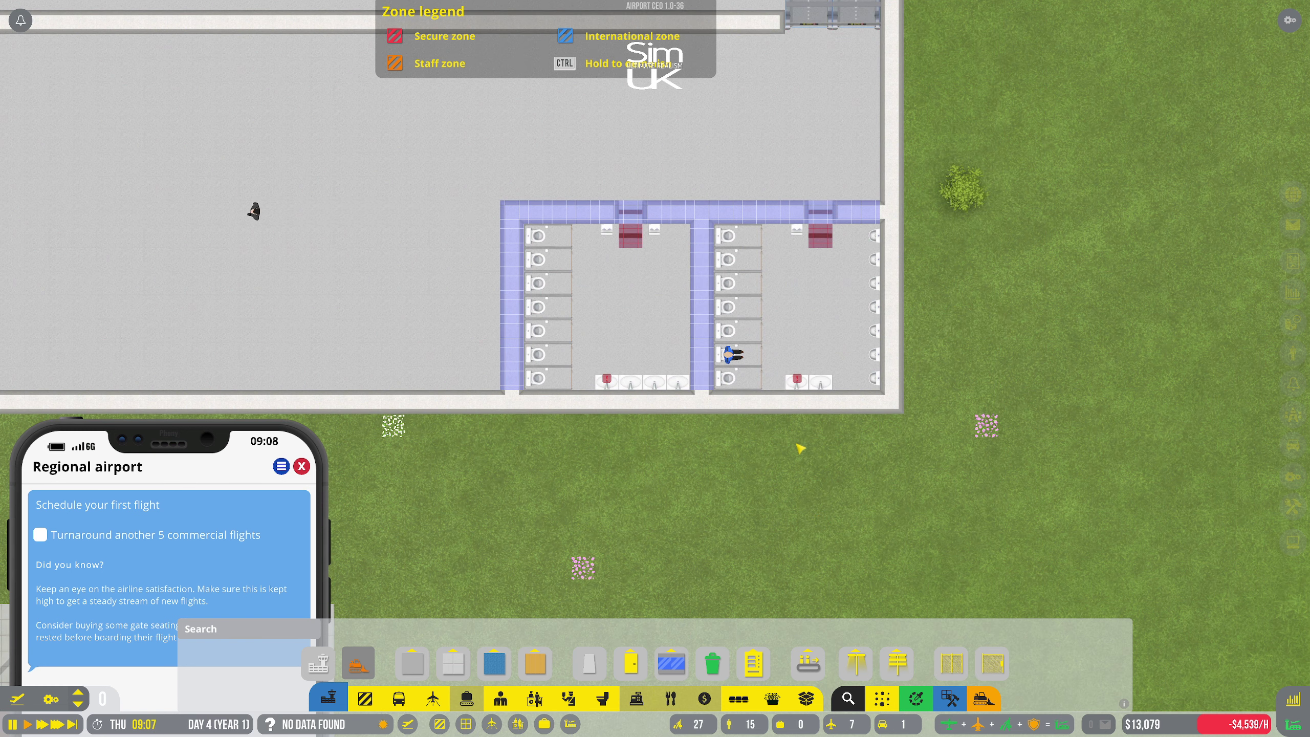
{"action": "mouse_move", "coordinate": [797, 379]}
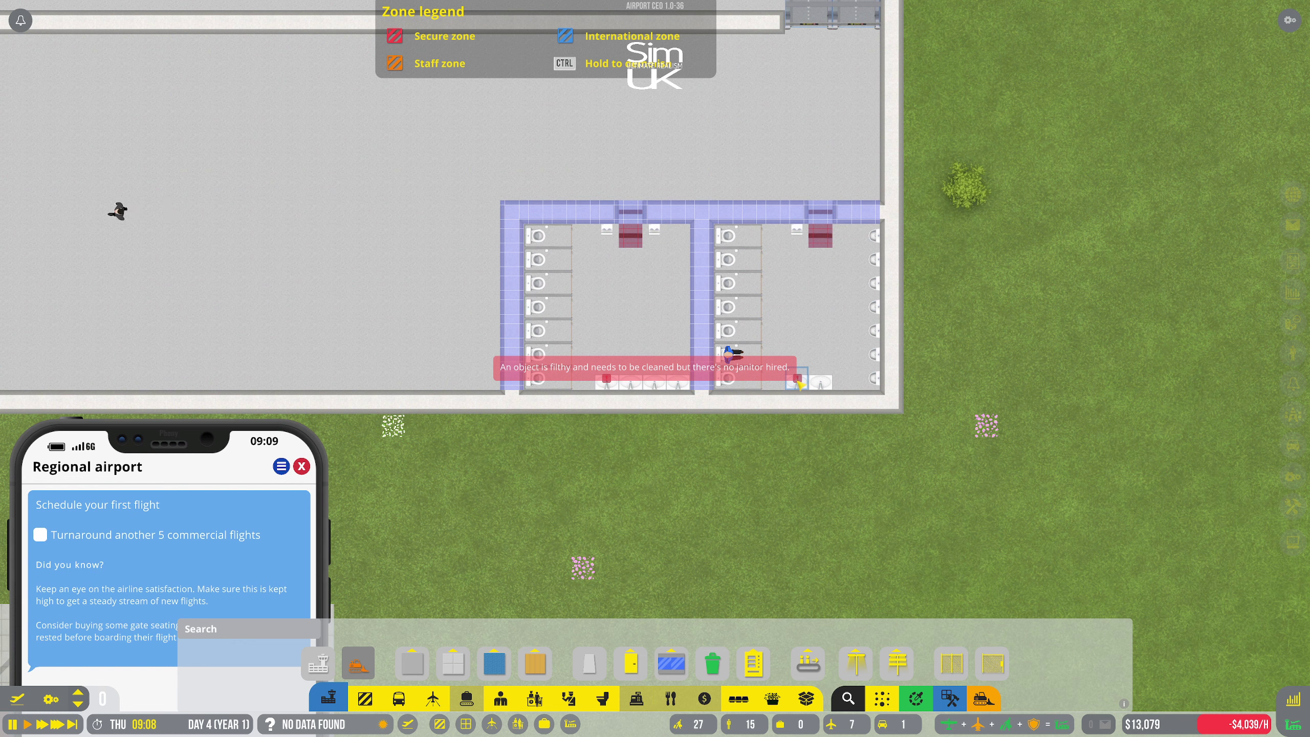
{"action": "scroll", "coordinate": [833, 492], "scroll_direction": "down", "scroll_amount": 3}
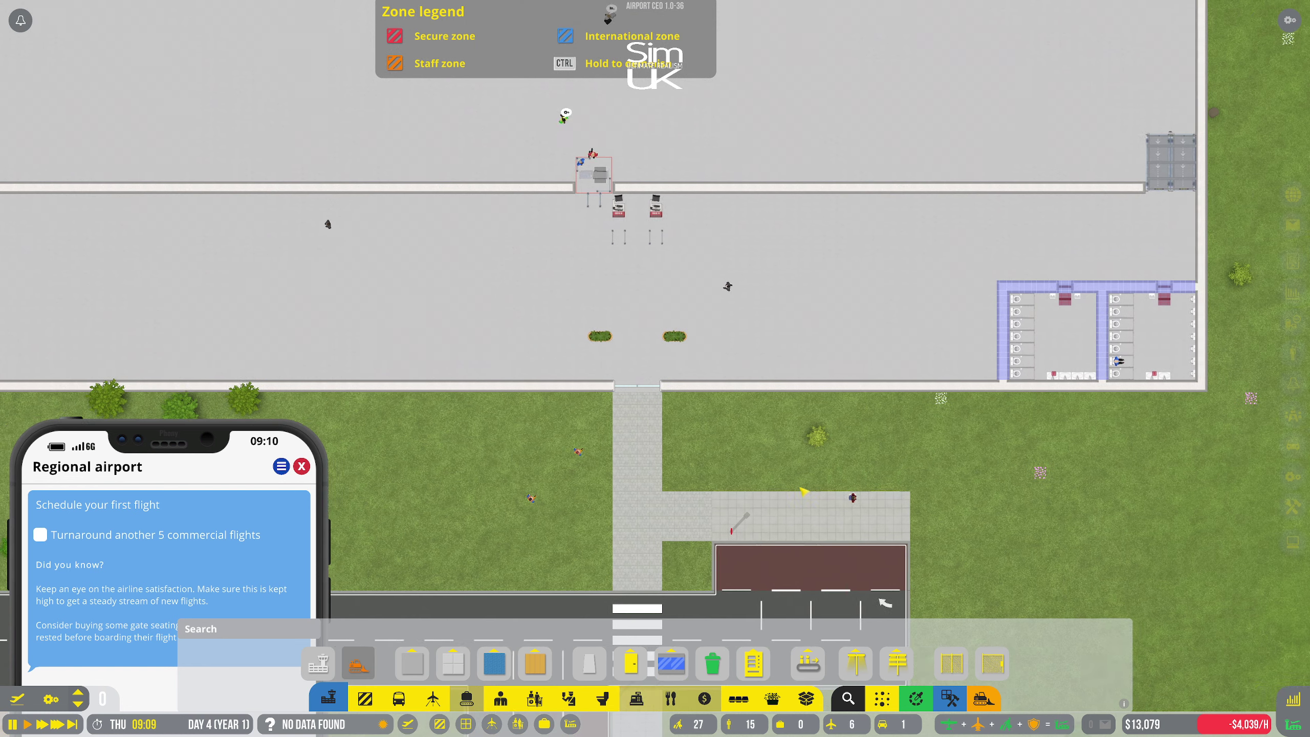
{"action": "key", "text": "a"}
Check the staff list filtered to janitors, then hire the top-rated ramp agent applicant
{"action": "key", "text": "e"}
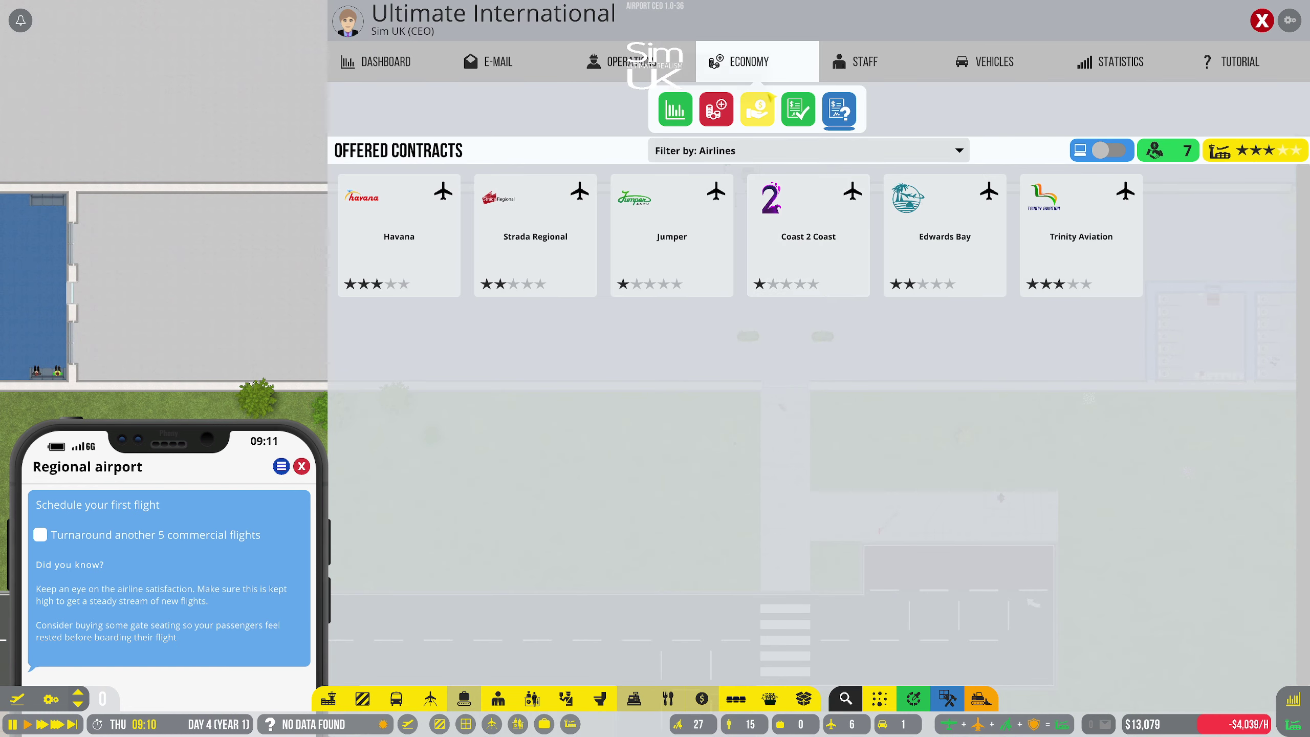
{"action": "left_click", "coordinate": [865, 62]}
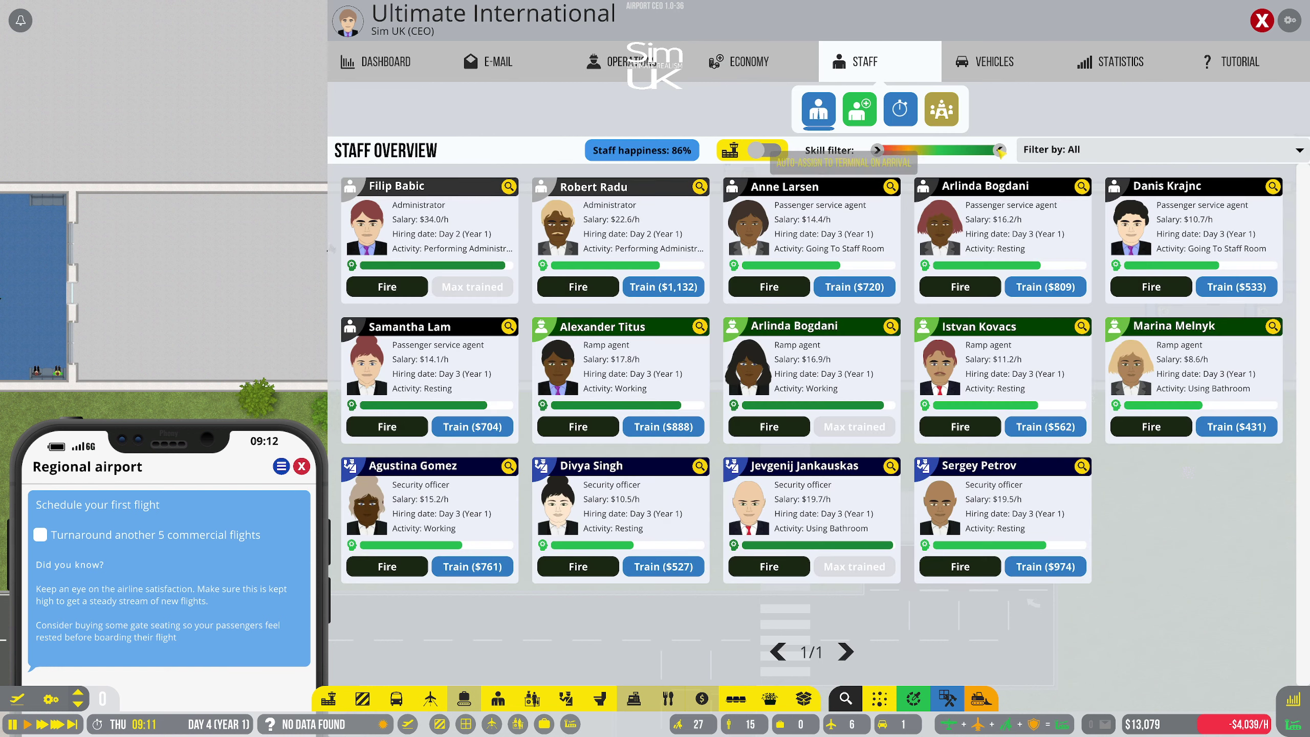
{"action": "left_click", "coordinate": [1065, 150]}
{"action": "left_click", "coordinate": [1064, 231]}
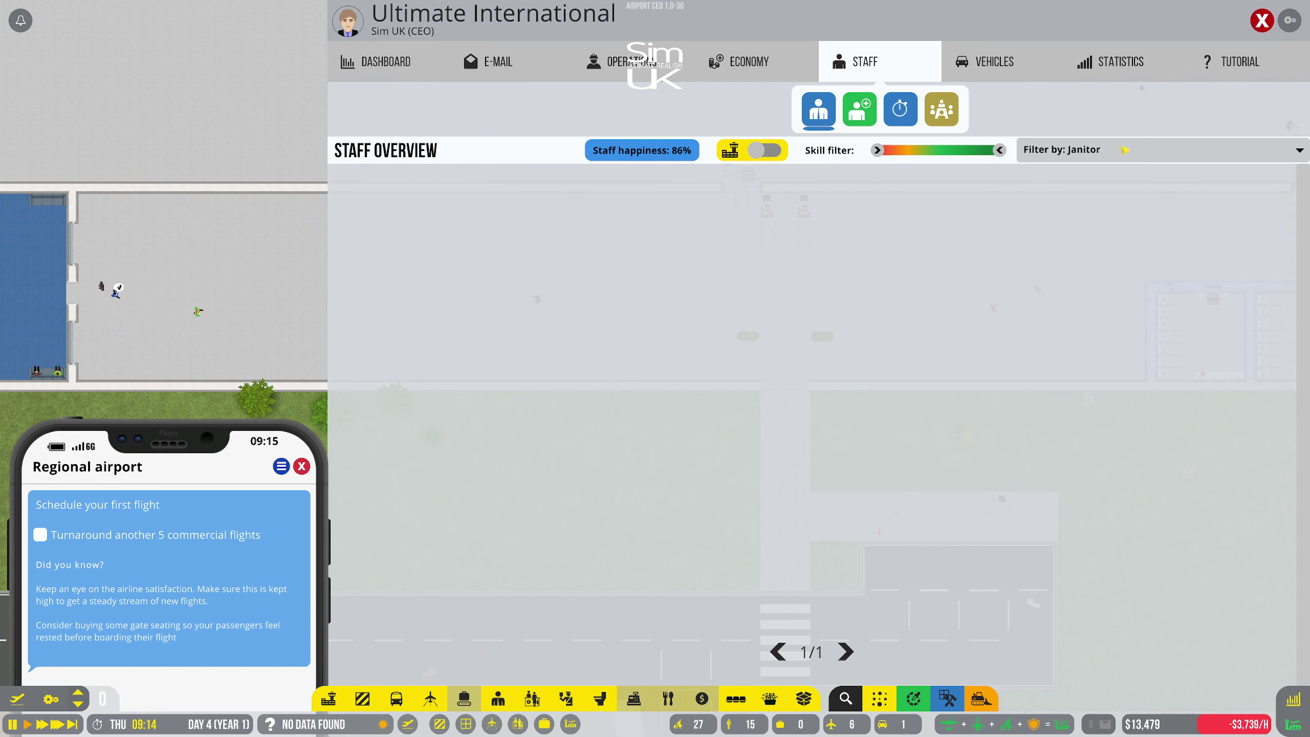
{"action": "left_click", "coordinate": [859, 109]}
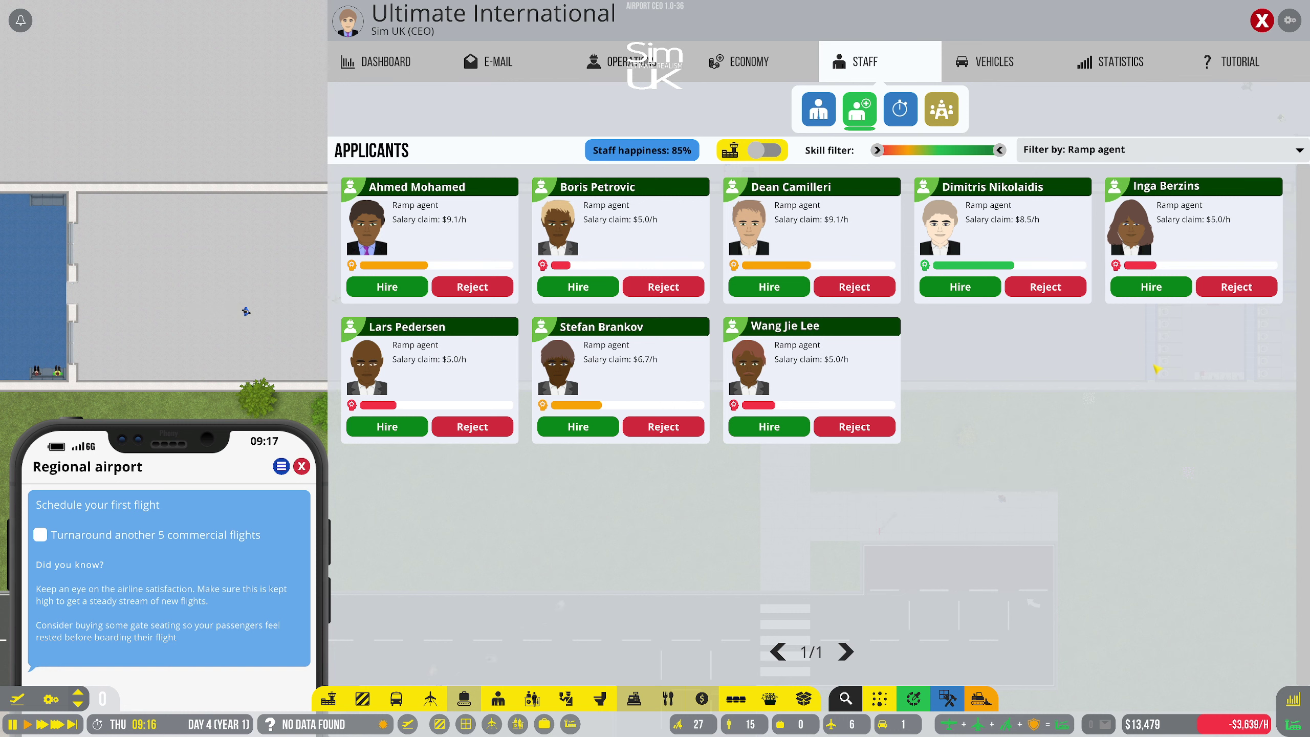
{"action": "left_click", "coordinate": [978, 289]}
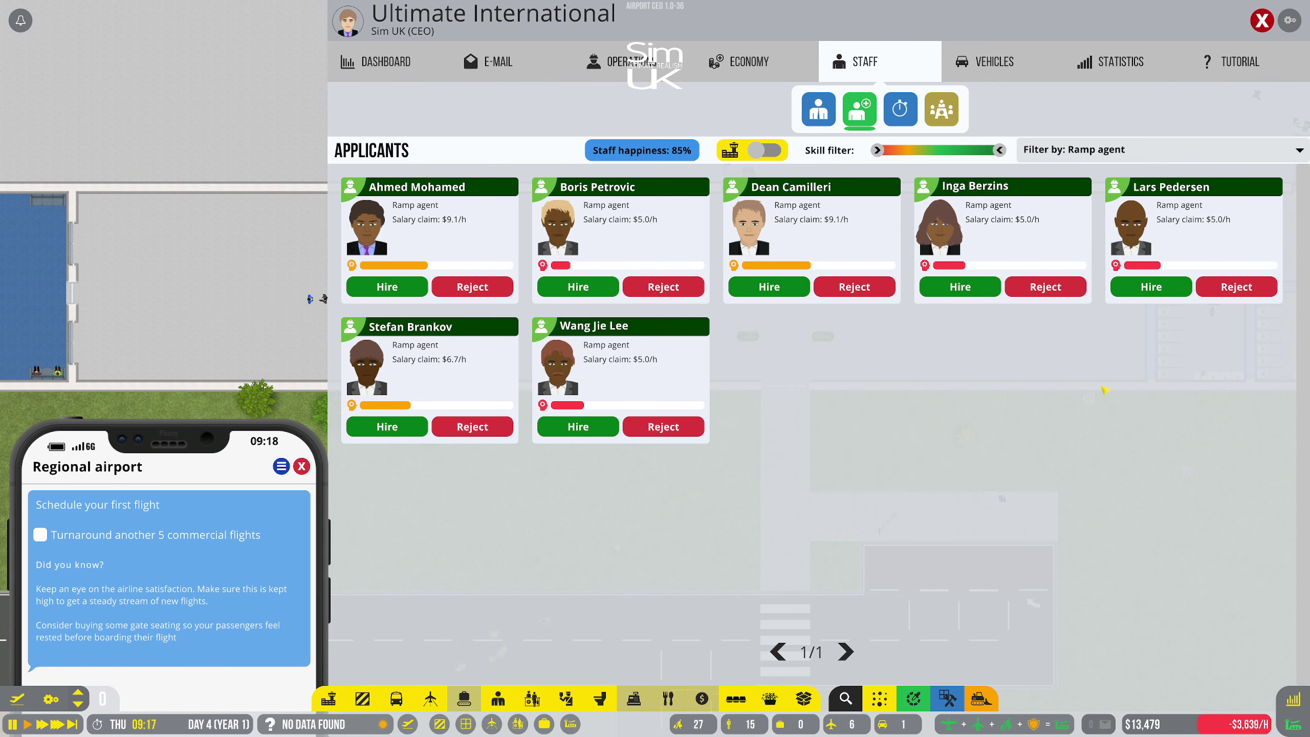
Close the management panel and pan north past the terminal toward the small runway
{"action": "left_click", "coordinate": [1262, 19]}
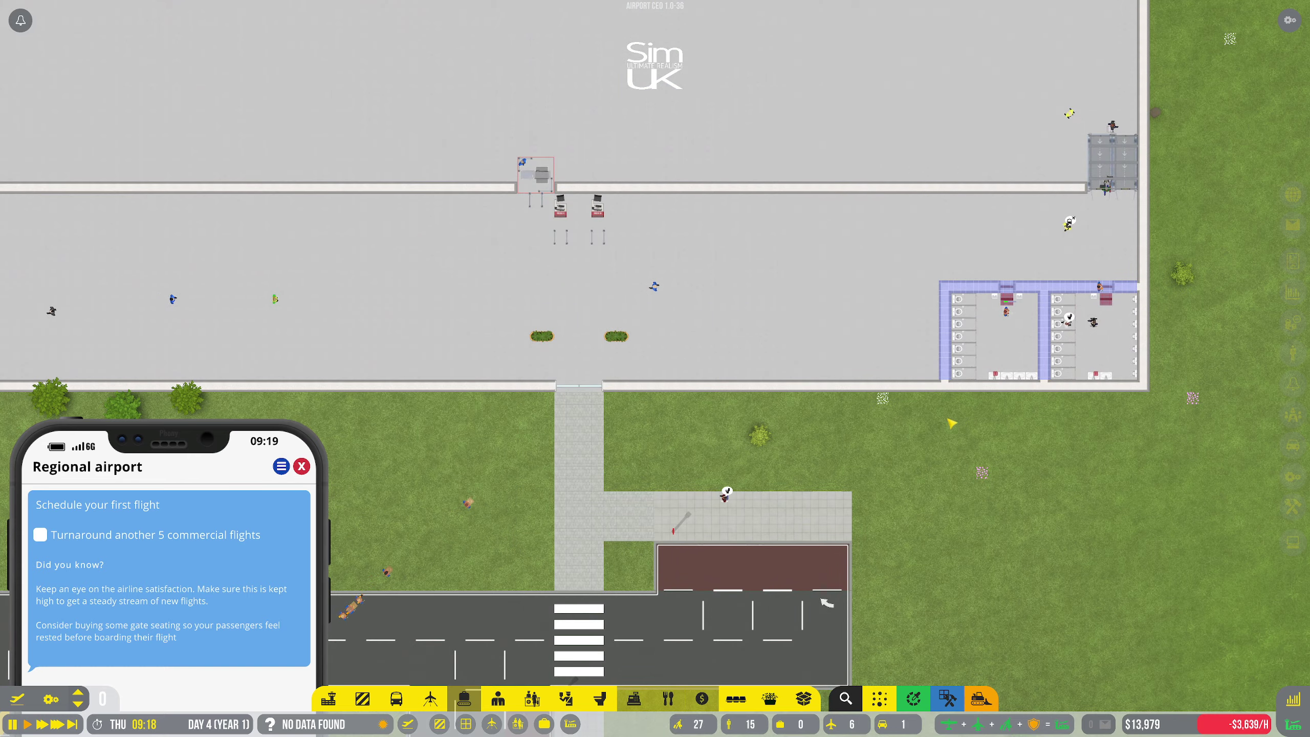
{"action": "key", "text": "s"}
{"action": "key", "text": "s"}
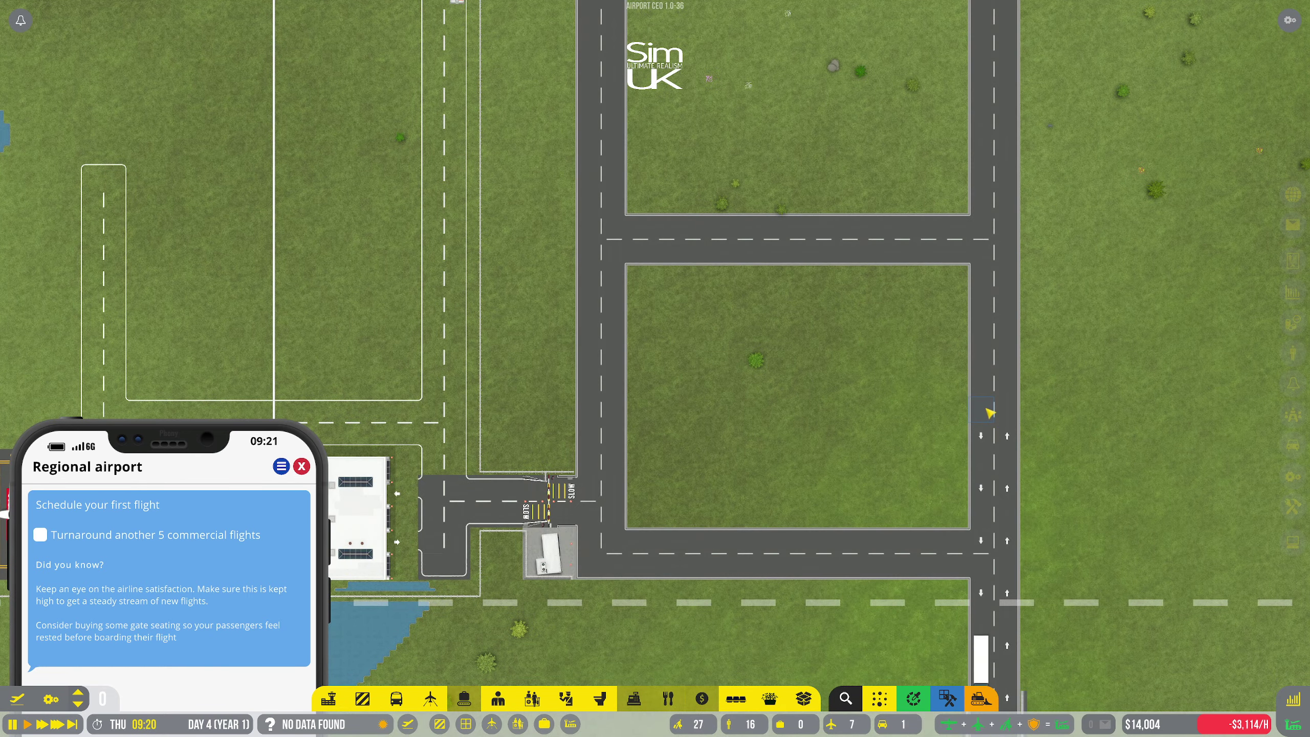
{"action": "key", "text": "w"}
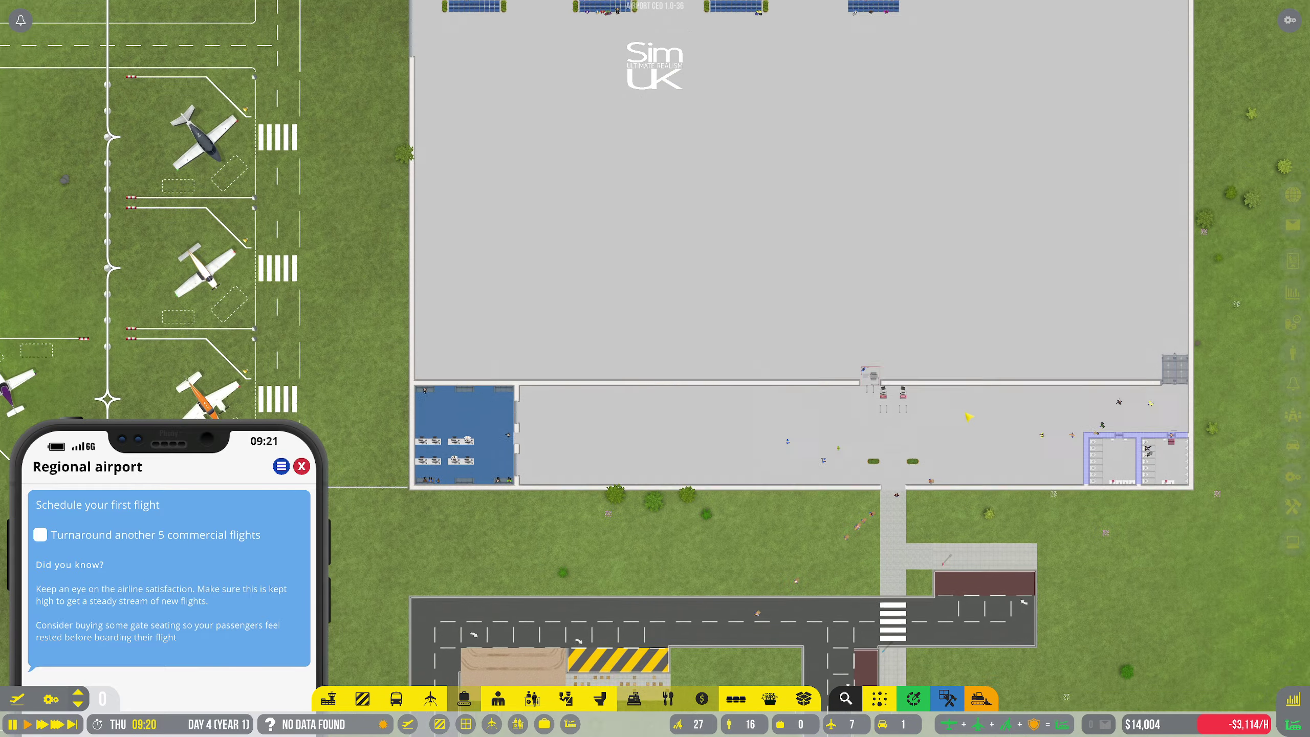
{"action": "key", "text": "w"}
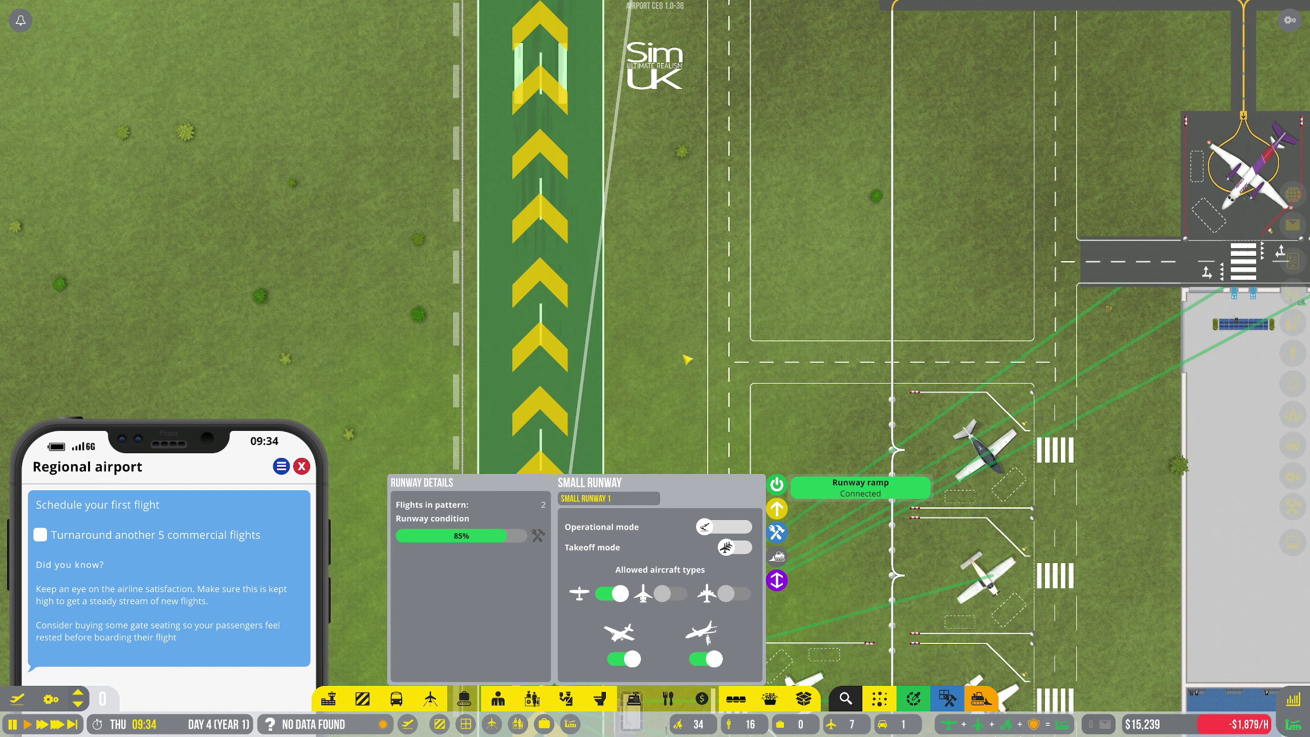
Close the runway details, recentre the overview, and open Goose Wings flight GW305's details
{"action": "left_click", "coordinate": [685, 359]}
{"action": "scroll", "coordinate": [686, 359], "scroll_direction": "down", "scroll_amount": 3}
{"action": "scroll", "coordinate": [594, 403], "scroll_direction": "down", "scroll_amount": 5}
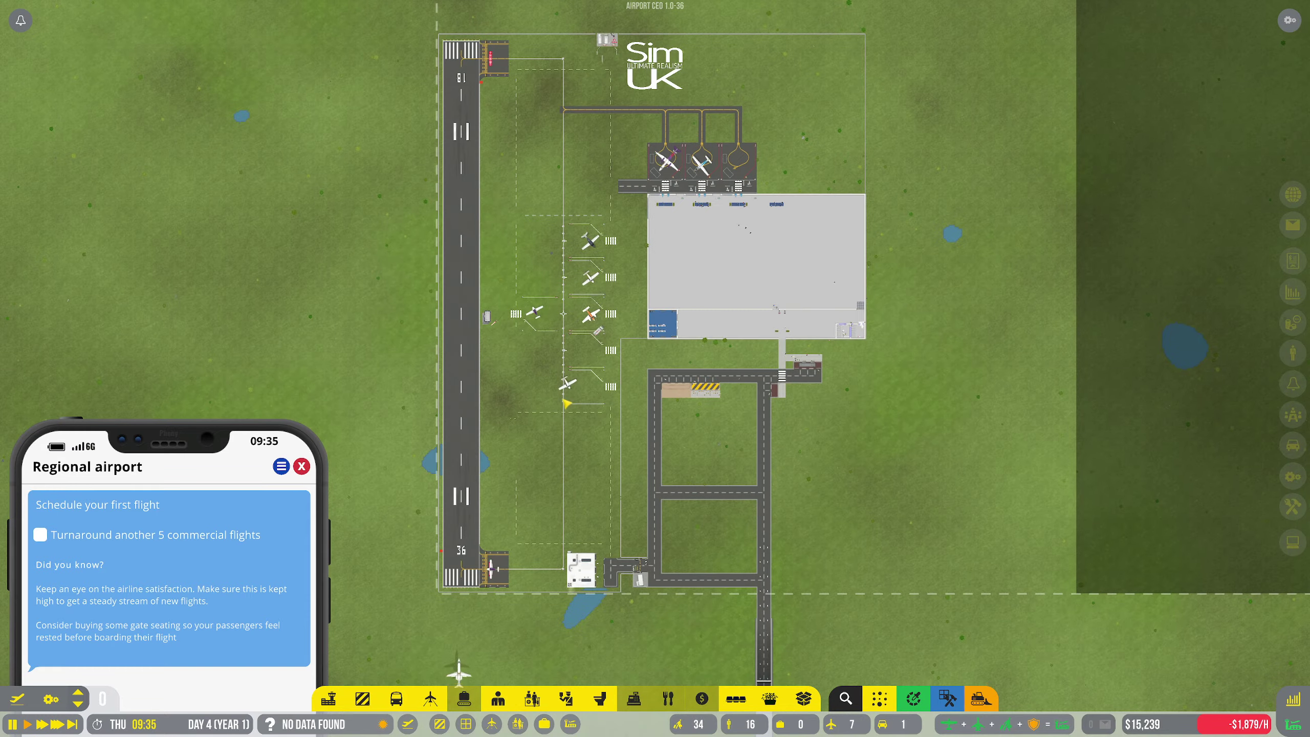
{"action": "key", "text": "w"}
{"action": "key", "text": "d"}
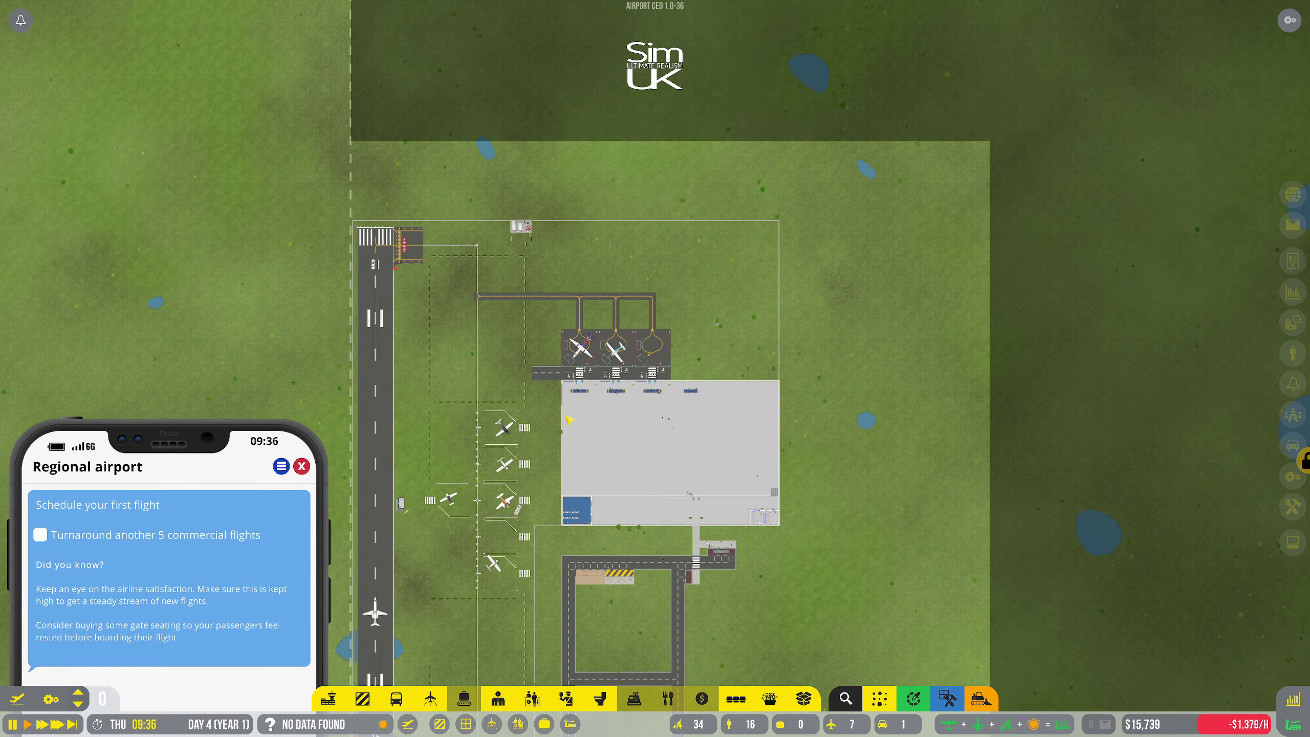
{"action": "scroll", "coordinate": [643, 471], "scroll_direction": "up", "scroll_amount": 1}
{"action": "scroll", "coordinate": [642, 472], "scroll_direction": "up", "scroll_amount": 3}
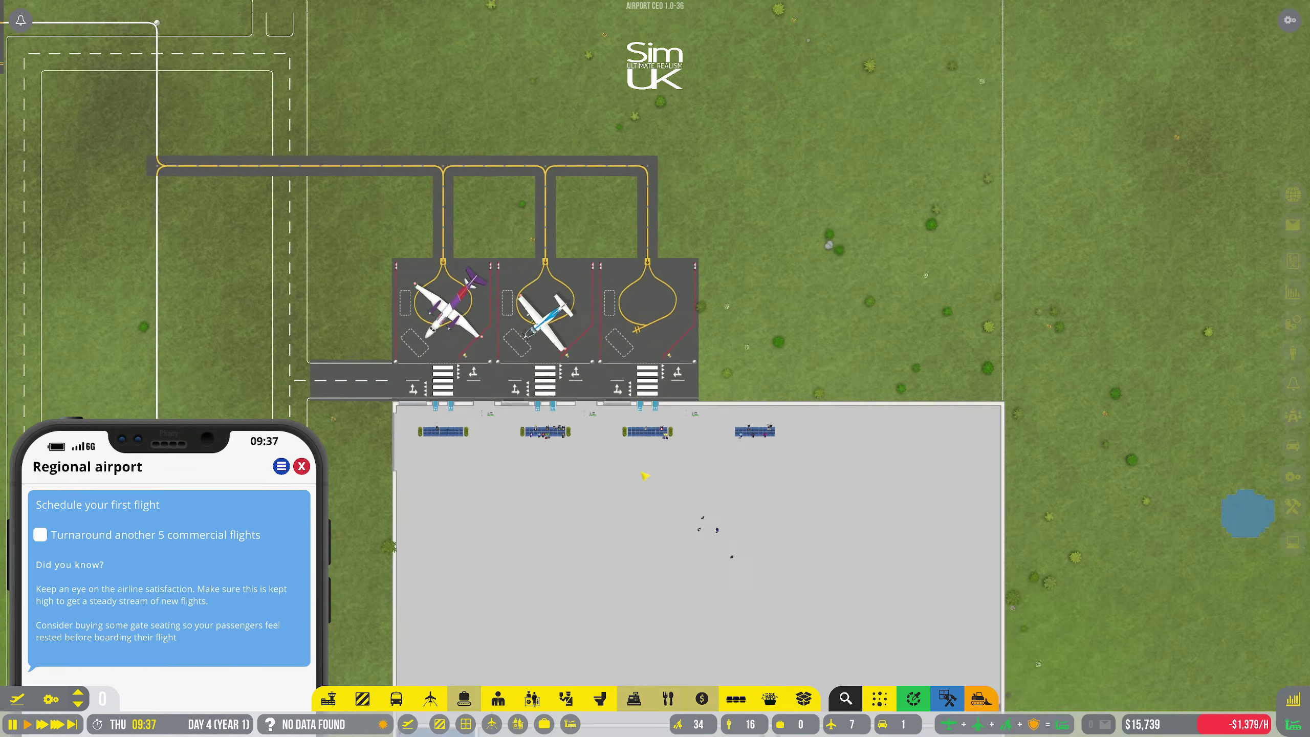
{"action": "scroll", "coordinate": [642, 474], "scroll_direction": "up", "scroll_amount": 2}
{"action": "scroll", "coordinate": [643, 474], "scroll_direction": "up", "scroll_amount": 2}
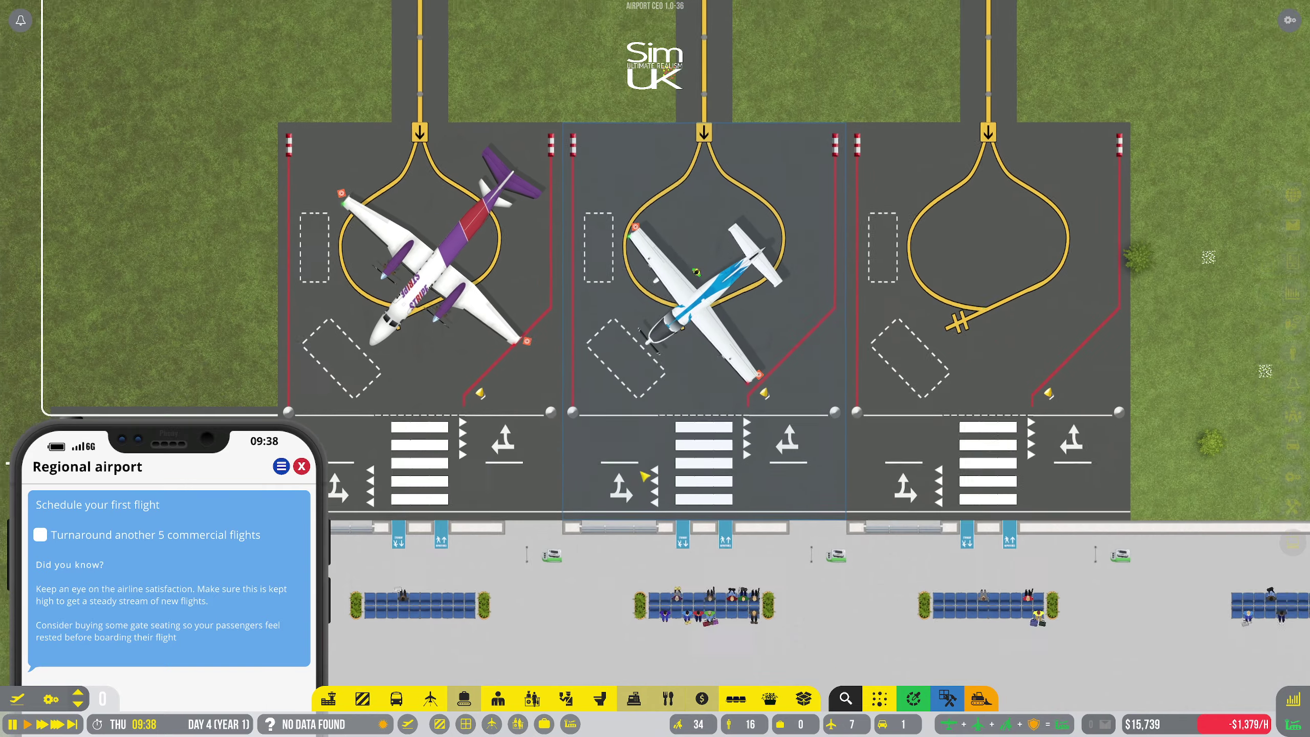
{"action": "scroll", "coordinate": [645, 473], "scroll_direction": "up", "scroll_amount": 3}
{"action": "scroll", "coordinate": [649, 472], "scroll_direction": "down", "scroll_amount": 3}
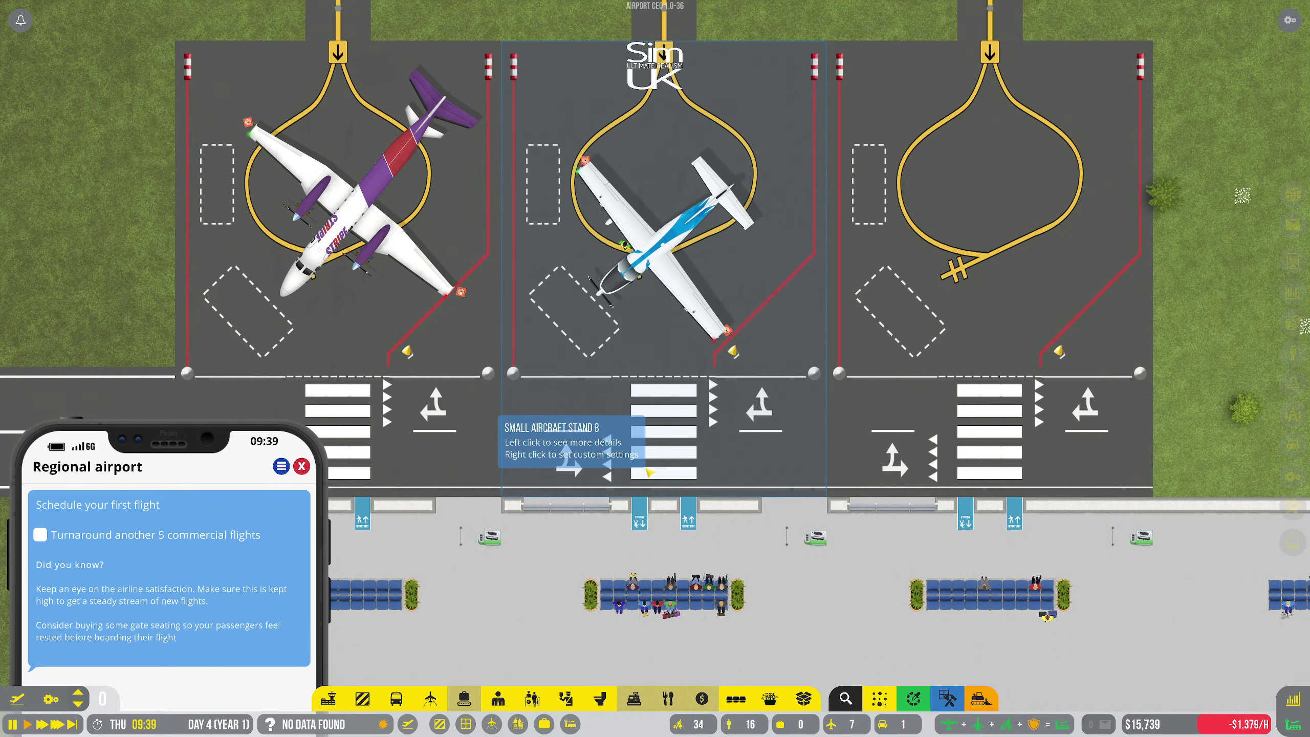
{"action": "scroll", "coordinate": [647, 472], "scroll_direction": "down", "scroll_amount": 2}
{"action": "left_click", "coordinate": [675, 326]}
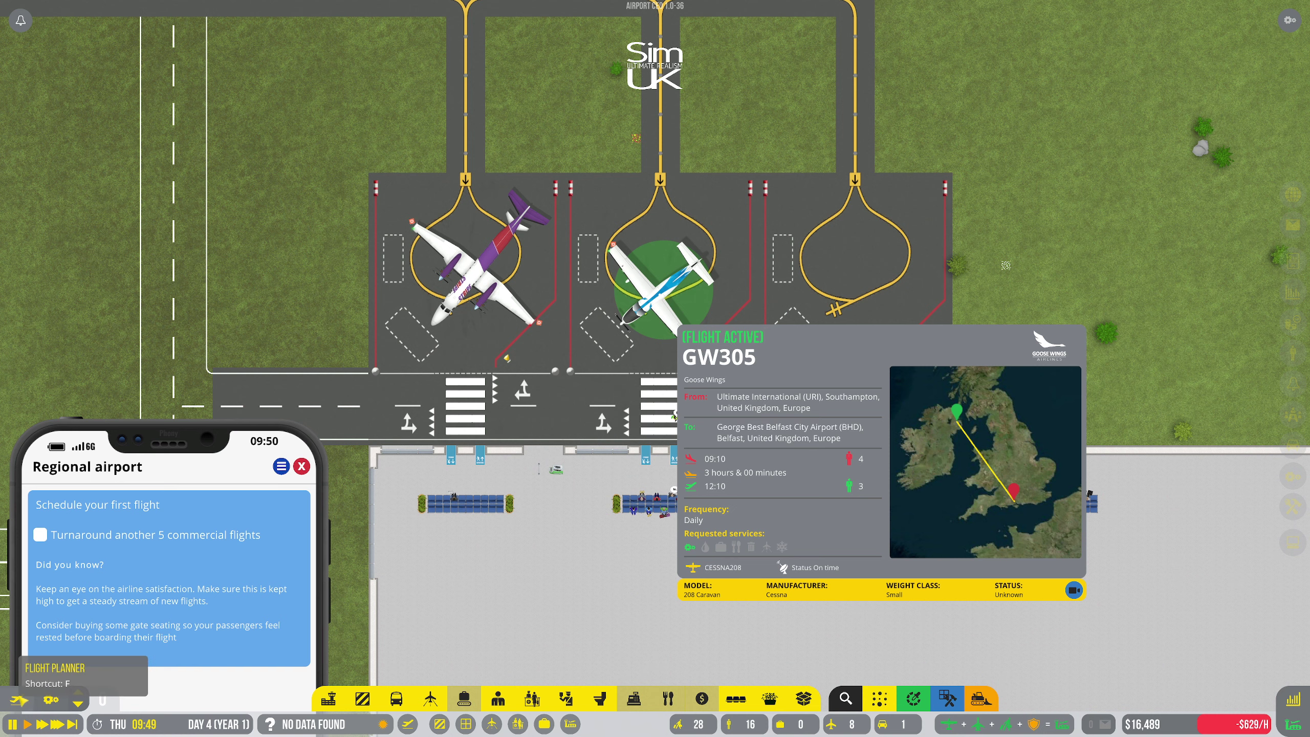
Look over Fly Penguin's weekly flights in the Flight Planner, then close it
{"action": "left_click", "coordinate": [16, 699]}
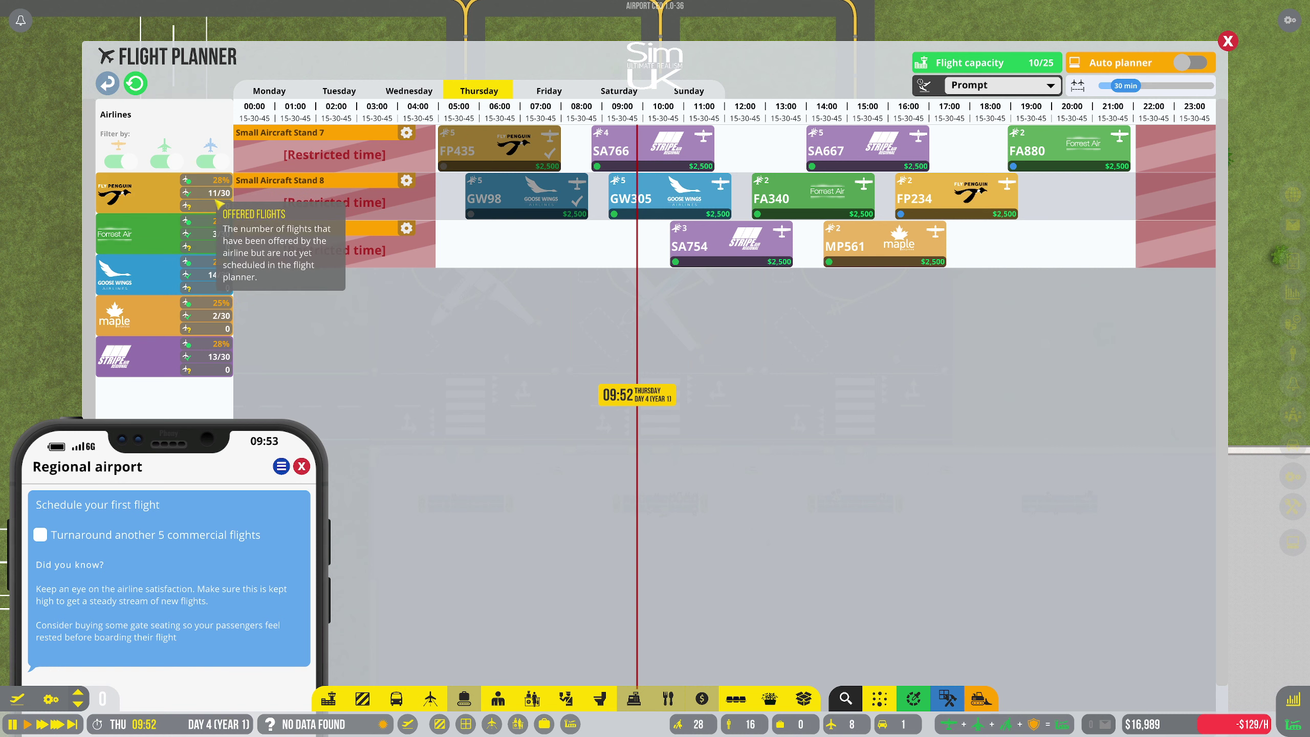
{"action": "left_click", "coordinate": [216, 198]}
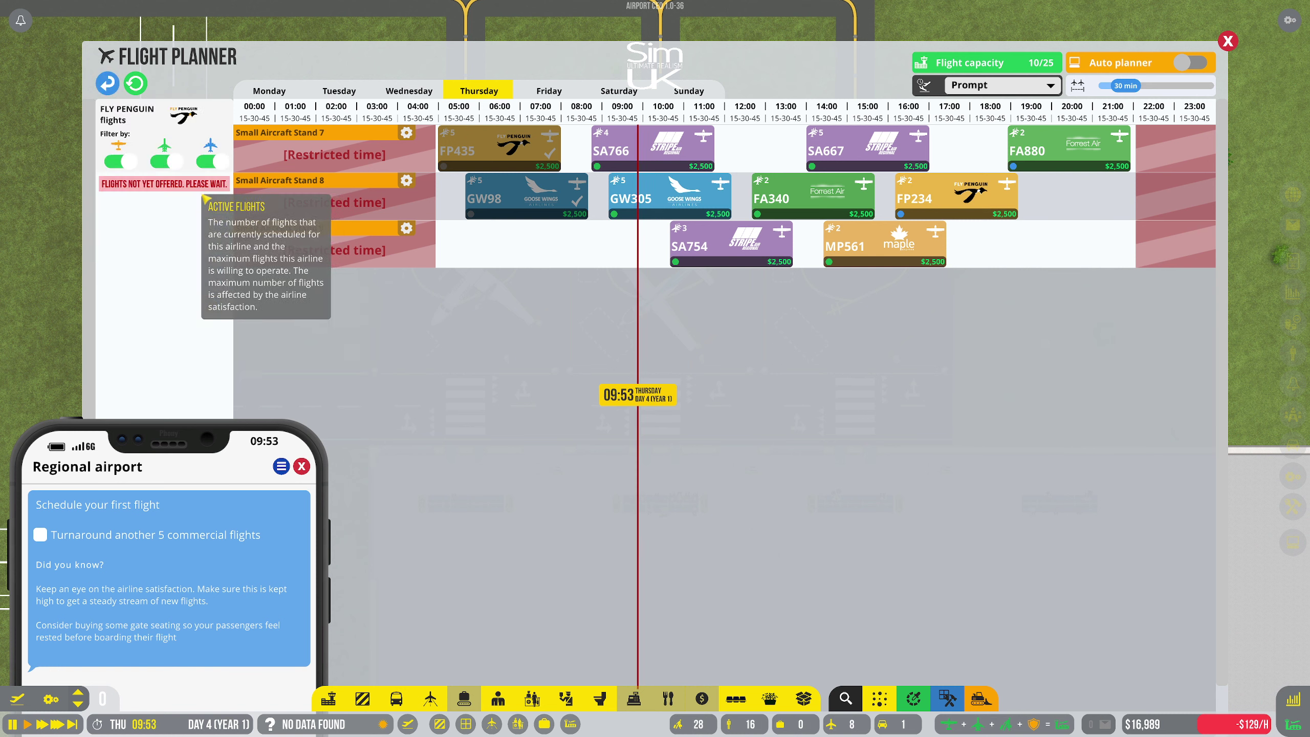
{"action": "left_click", "coordinate": [107, 83]}
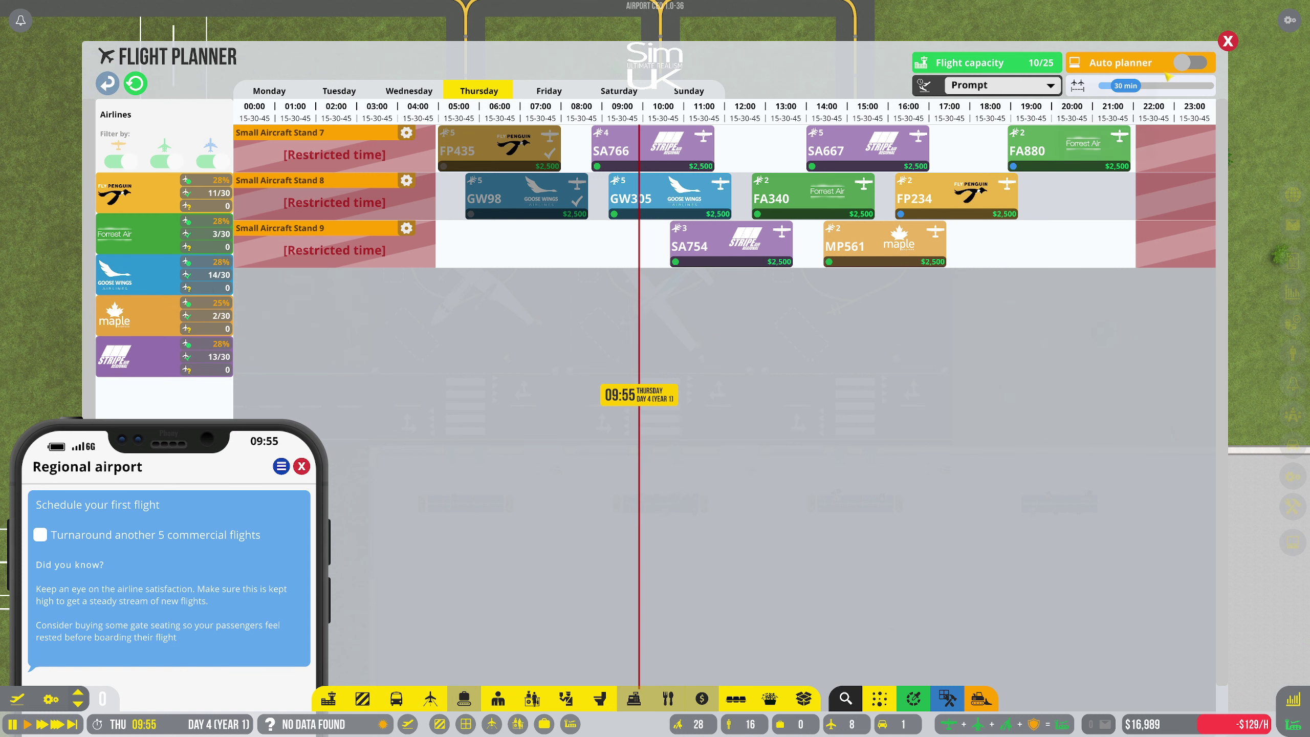
{"action": "left_click", "coordinate": [1227, 42]}
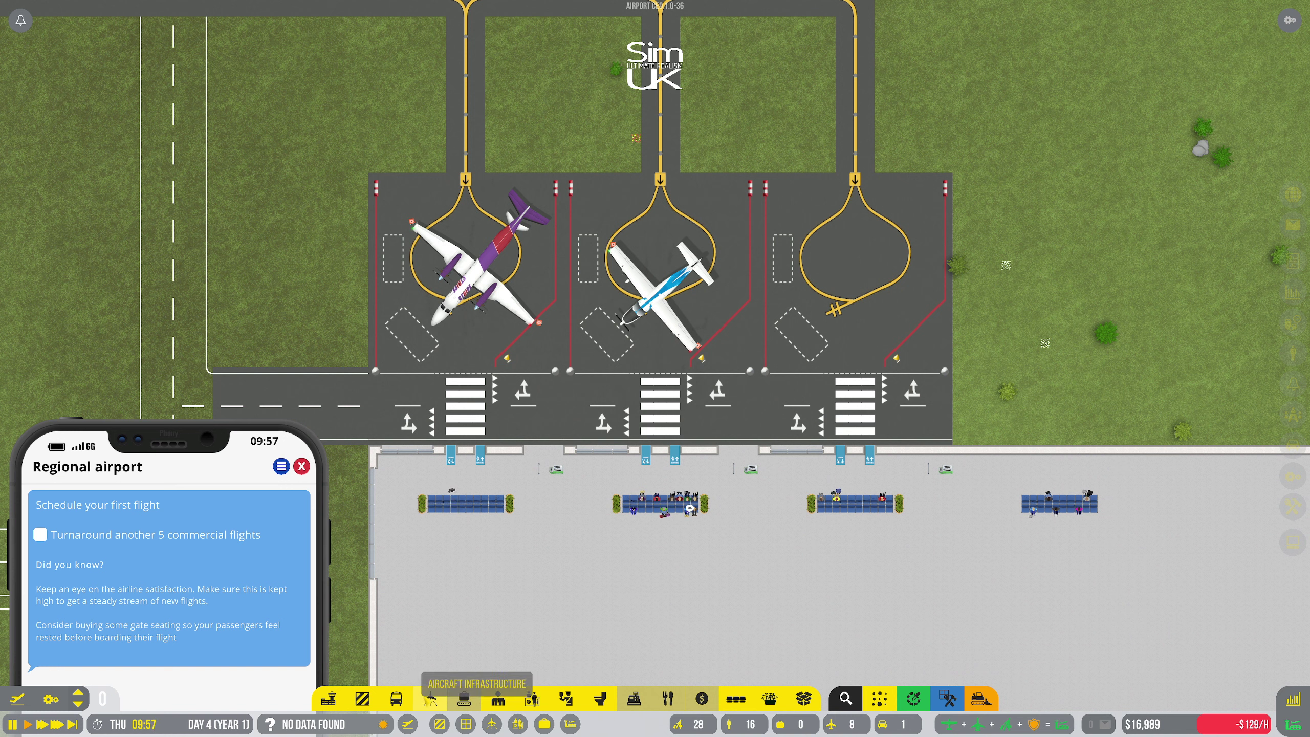
Browse the airside construction catalogue's hangars and stands to the $500 windsock
{"action": "left_click", "coordinate": [429, 698]}
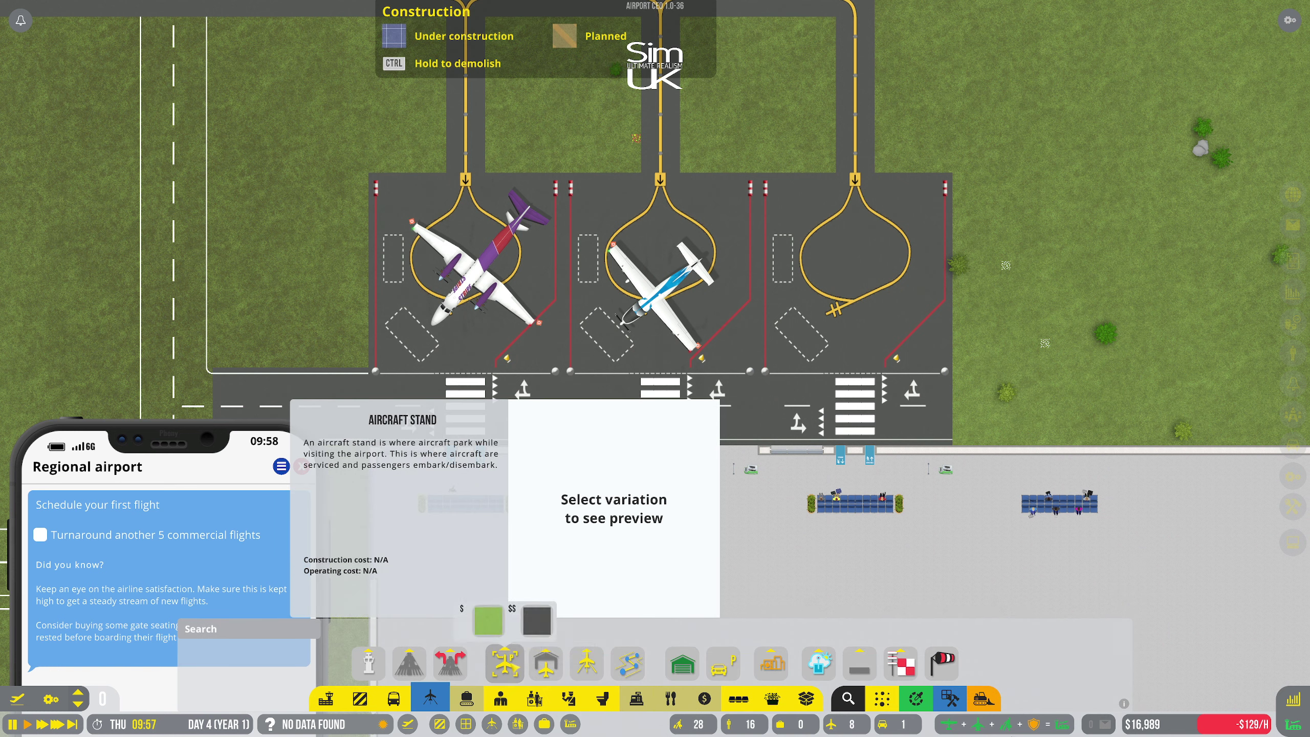
{"action": "mouse_move", "coordinate": [538, 619]}
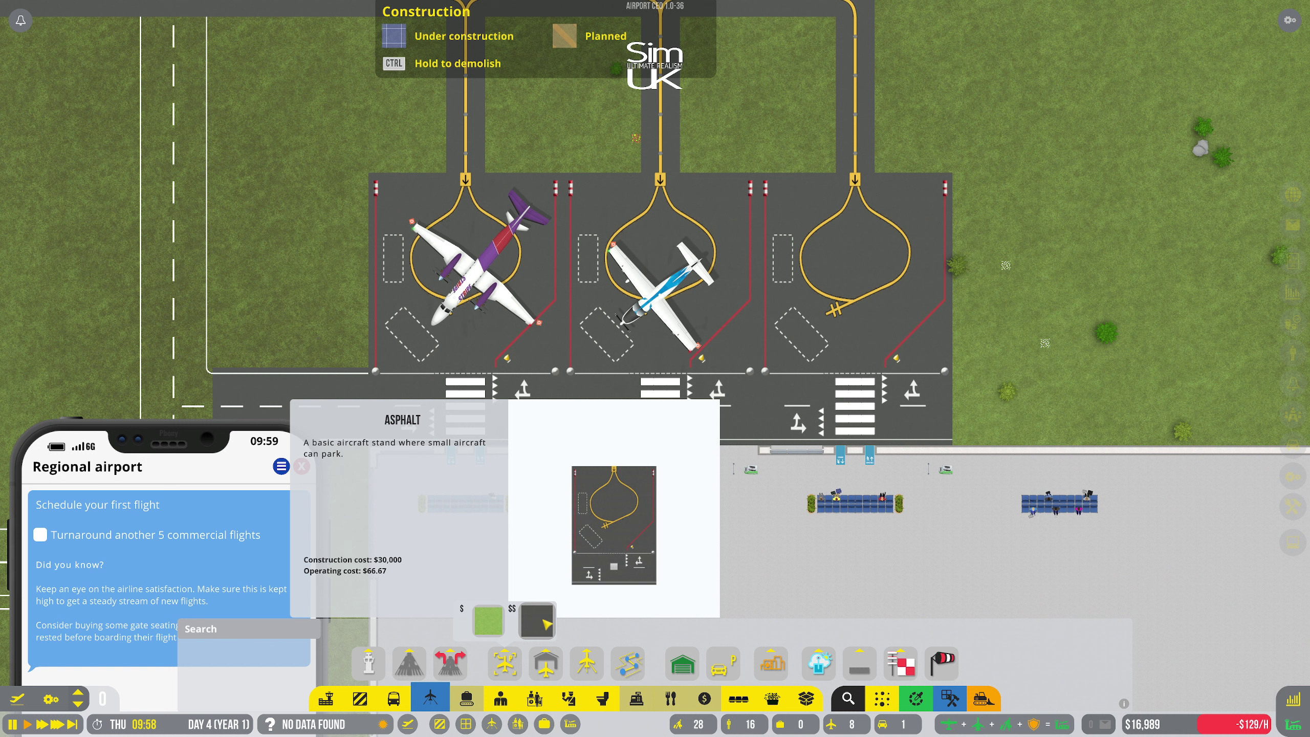
{"action": "left_click", "coordinate": [545, 663]}
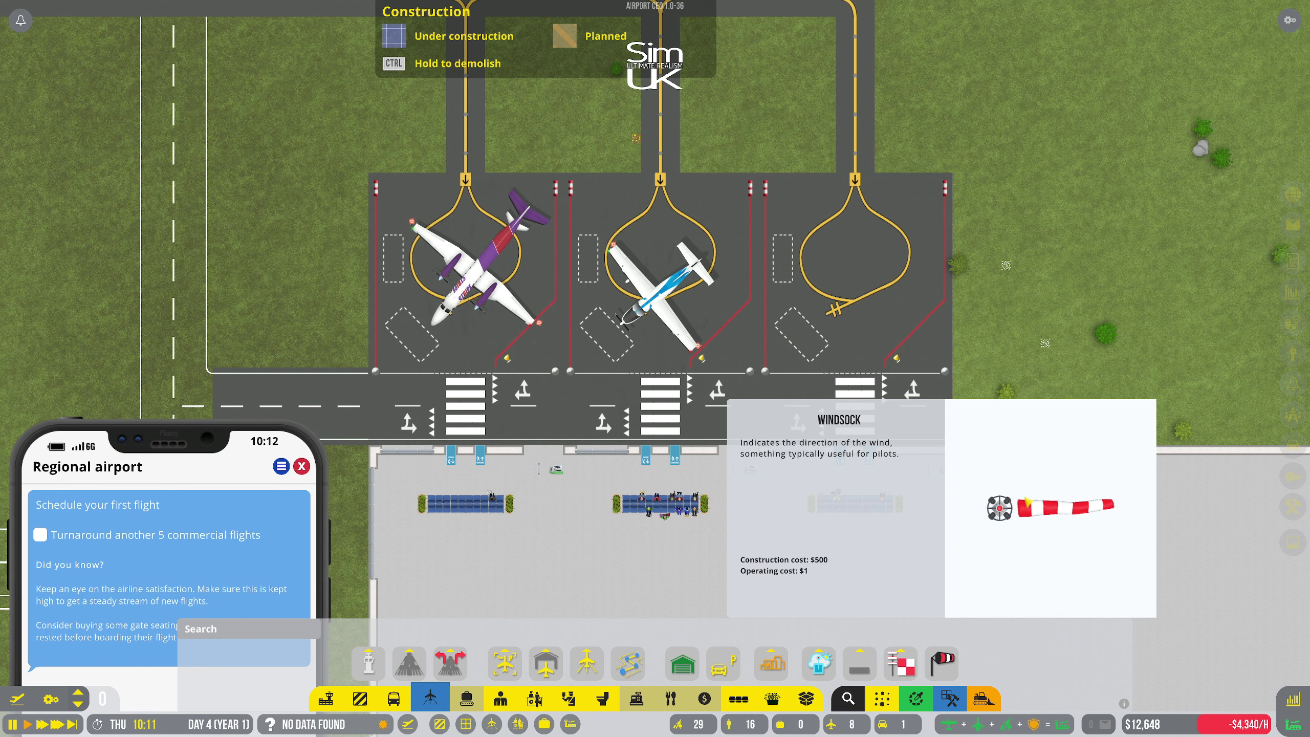
Close the build menu, centre the terminal, and expand the checklist's four ticked first-flight steps
{"action": "right_click", "coordinate": [1023, 515]}
{"action": "scroll", "coordinate": [994, 514], "scroll_direction": "down", "scroll_amount": 5}
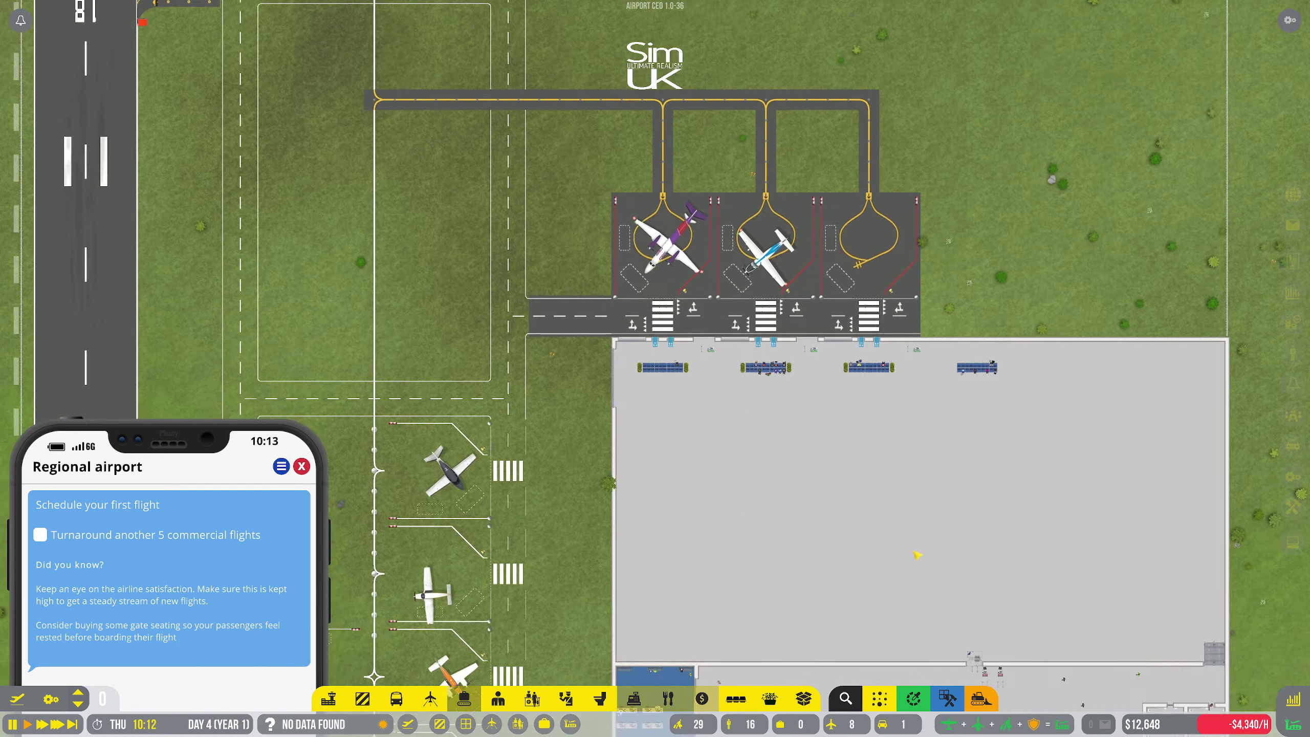
{"action": "scroll", "coordinate": [915, 552], "scroll_direction": "up", "scroll_amount": 1}
{"action": "scroll", "coordinate": [888, 556], "scroll_direction": "up", "scroll_amount": 2}
{"action": "key", "text": "s"}
{"action": "key", "text": "d"}
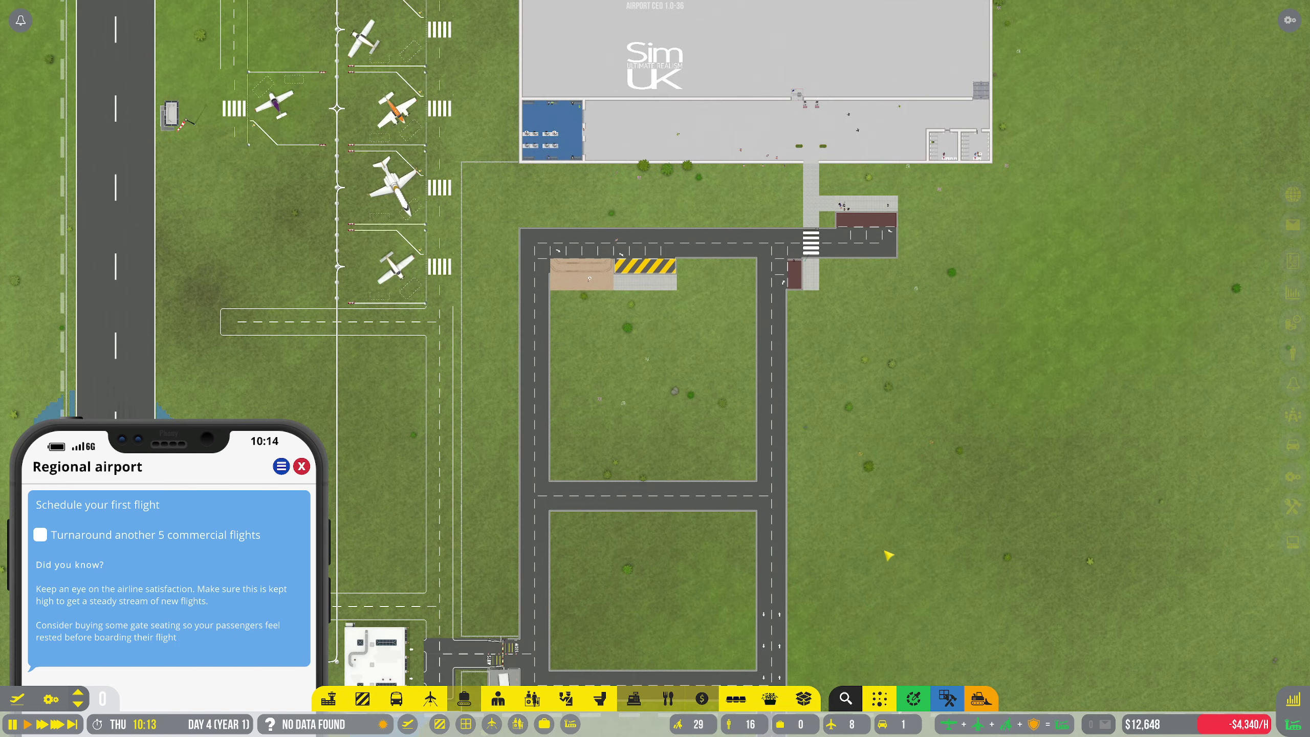
{"action": "key", "text": "w"}
{"action": "key", "text": "a"}
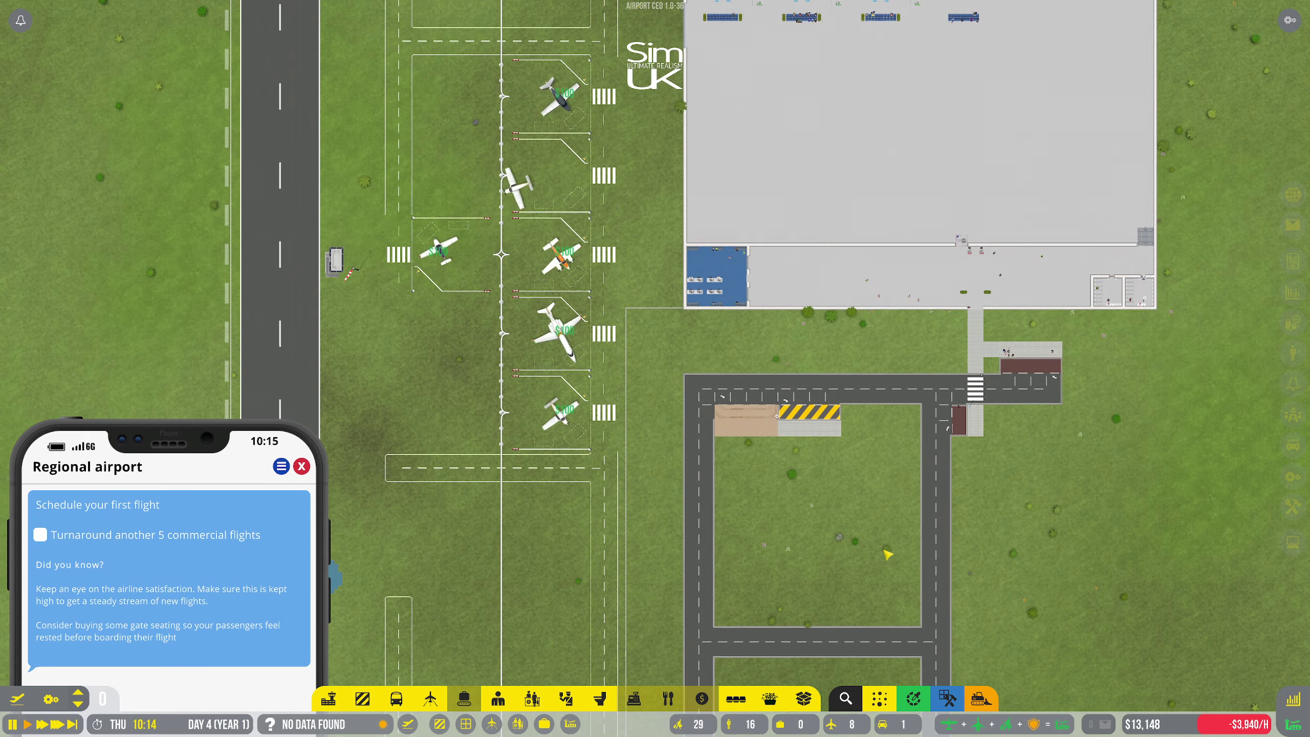
{"action": "key", "text": "w"}
{"action": "key", "text": "d"}
{"action": "key", "text": "w"}
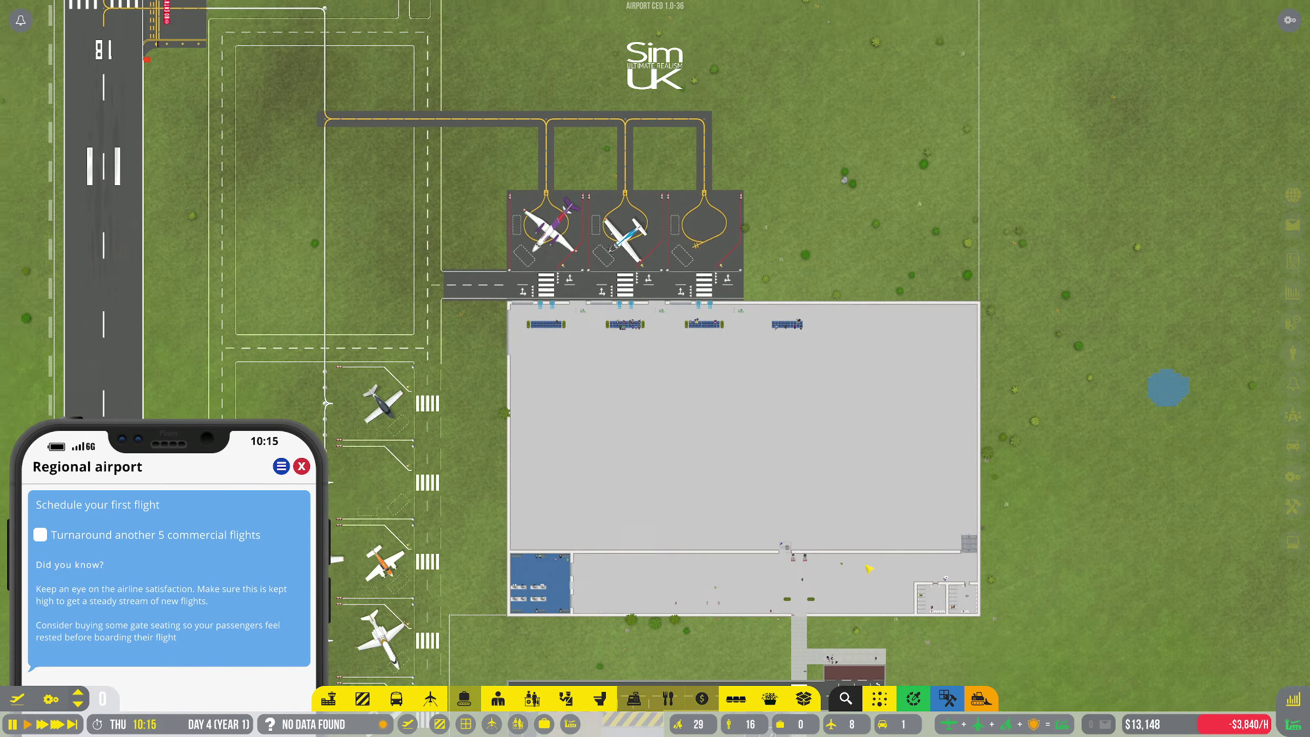
{"action": "scroll", "coordinate": [868, 568], "scroll_direction": "up", "scroll_amount": 2}
{"action": "key", "text": "w"}
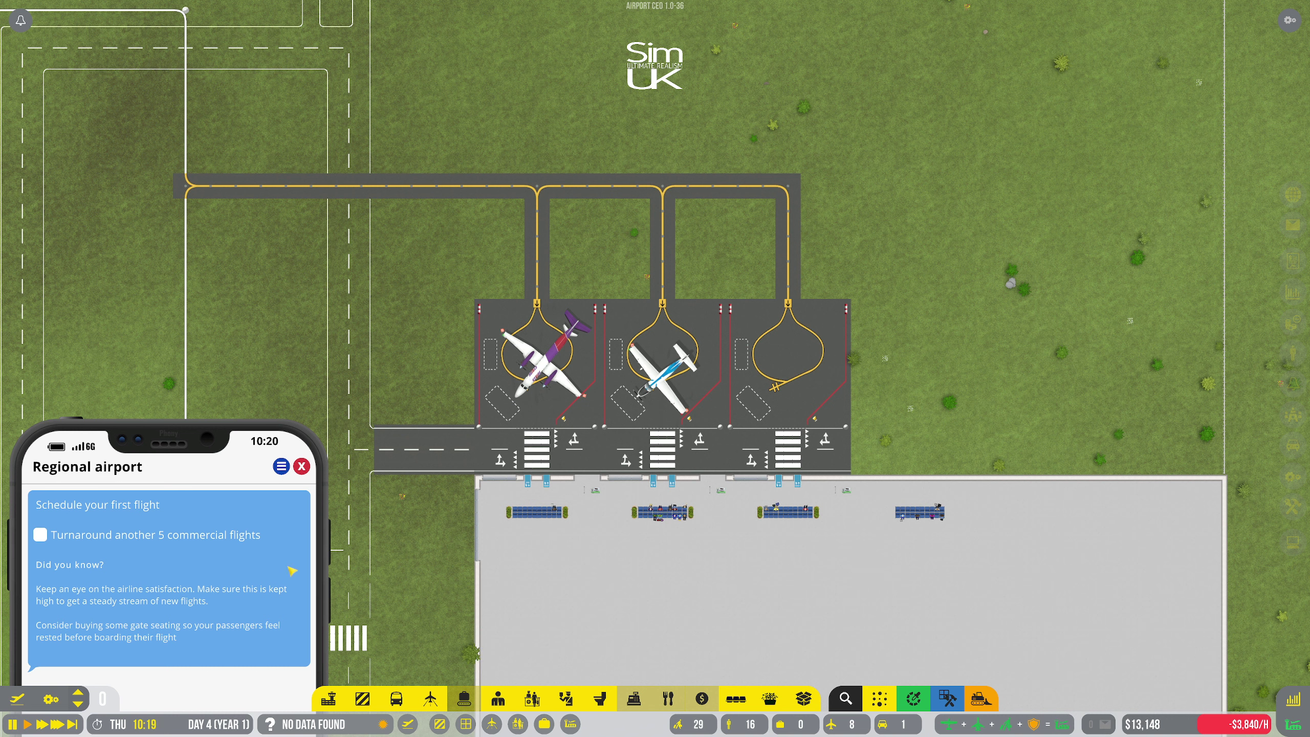
{"action": "left_click", "coordinate": [281, 467]}
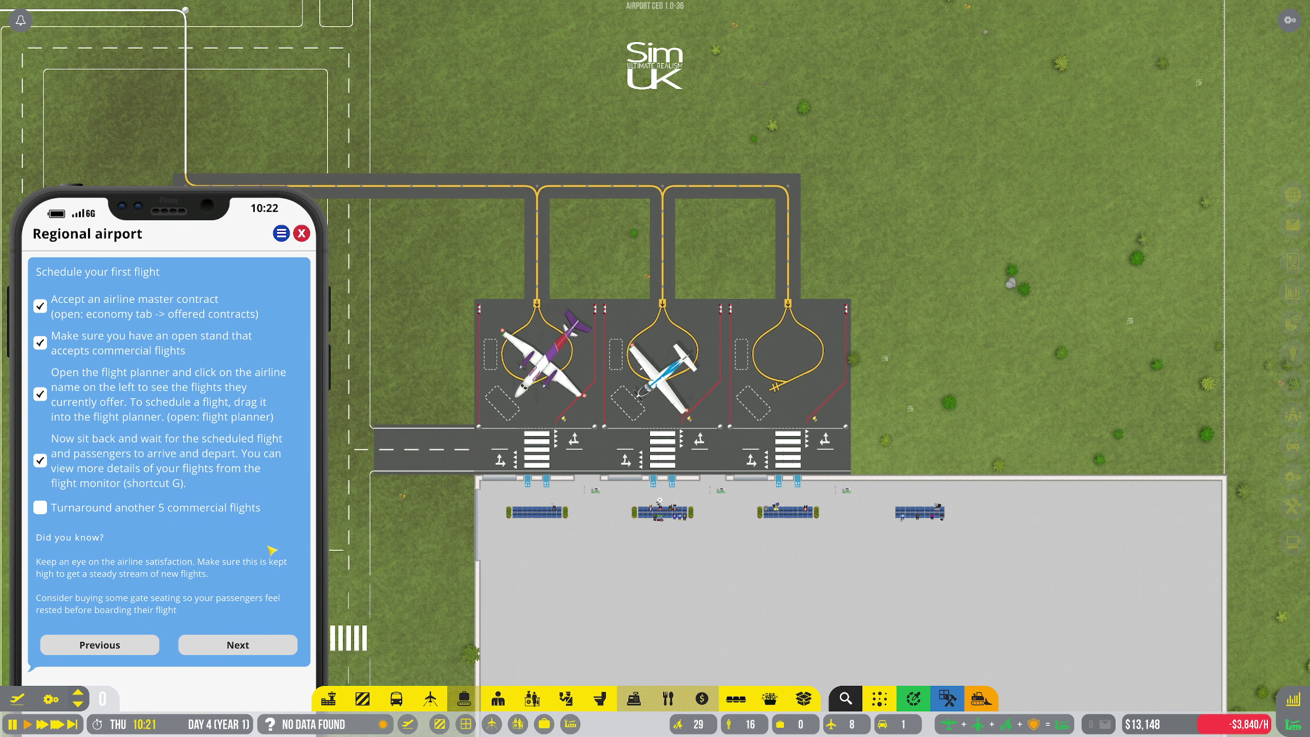
Advance the checklist to Emergency response units and open the ramp agent applicants page
{"action": "left_click", "coordinate": [238, 645]}
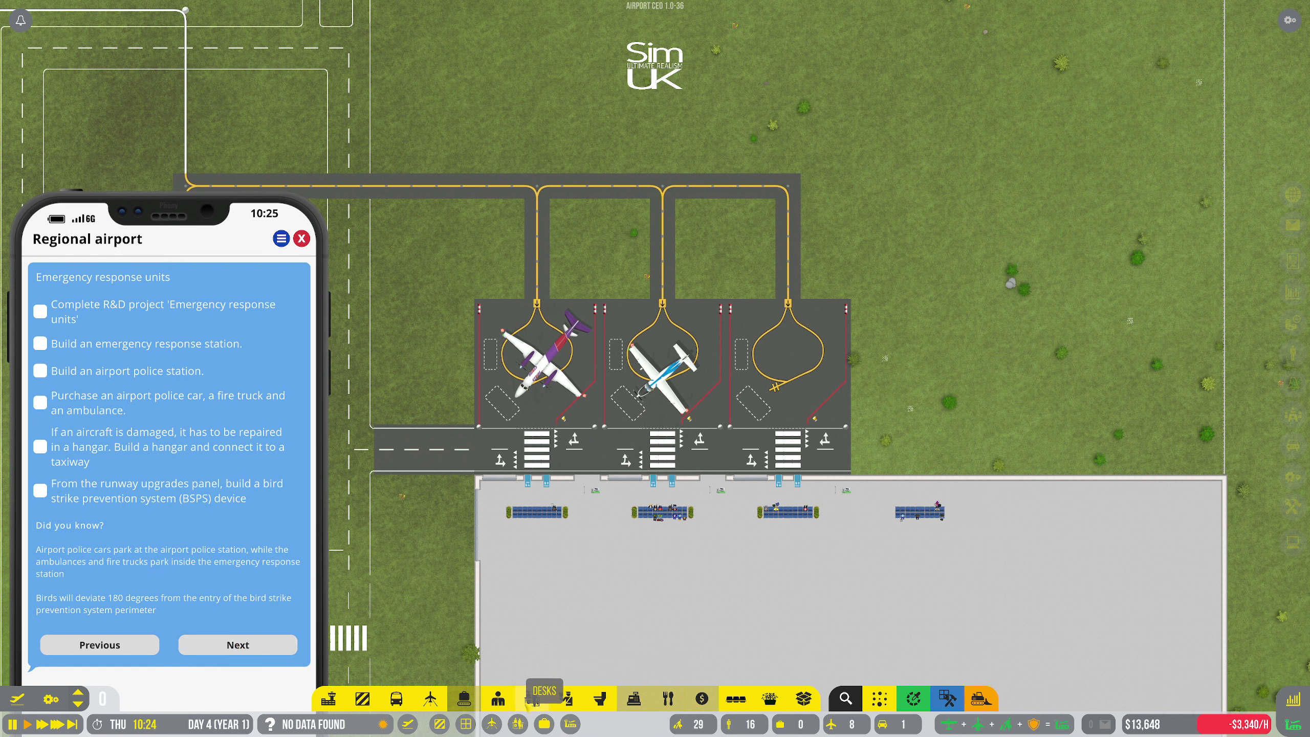
{"action": "left_click", "coordinate": [464, 698]}
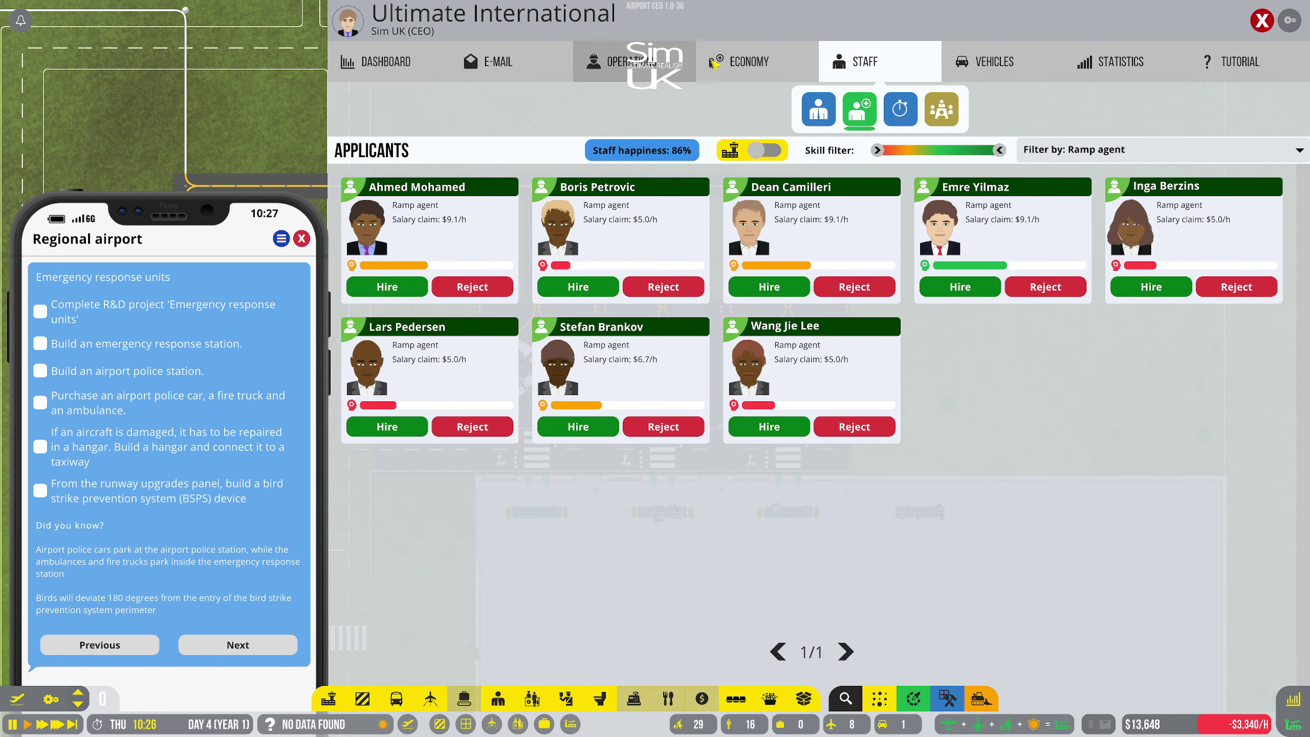
Sign the Emergency response units brief in R&D Project Group 1 (3–6 administrators, 24-hour ETA)
{"action": "left_click", "coordinate": [683, 73]}
{"action": "left_click", "coordinate": [635, 109]}
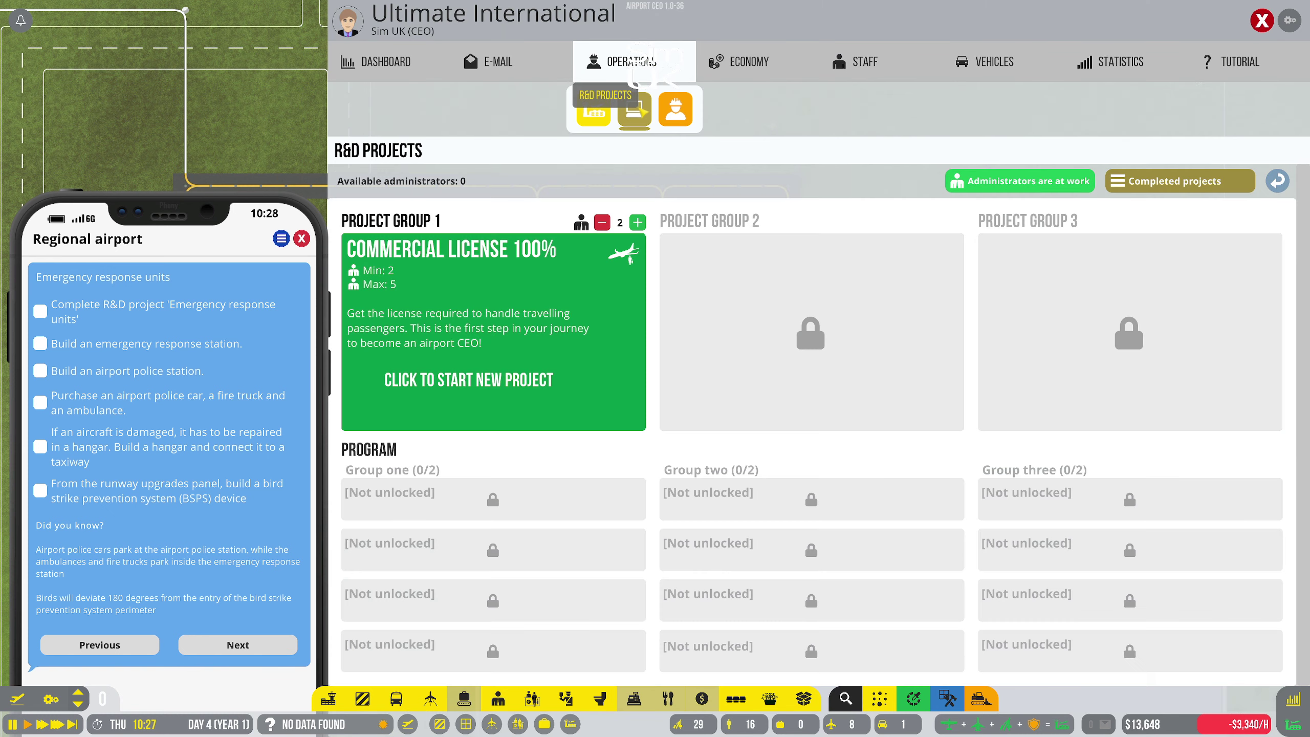
{"action": "left_click", "coordinate": [520, 305]}
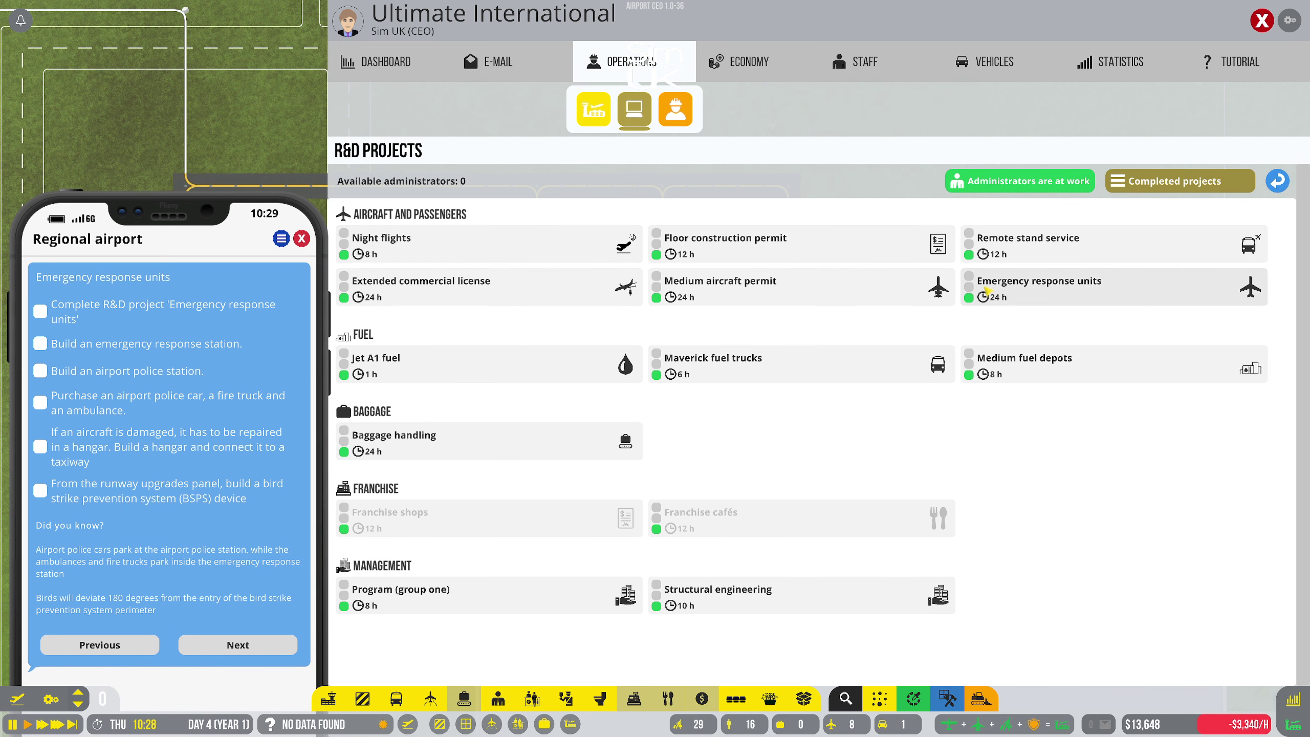
{"action": "left_click", "coordinate": [987, 291]}
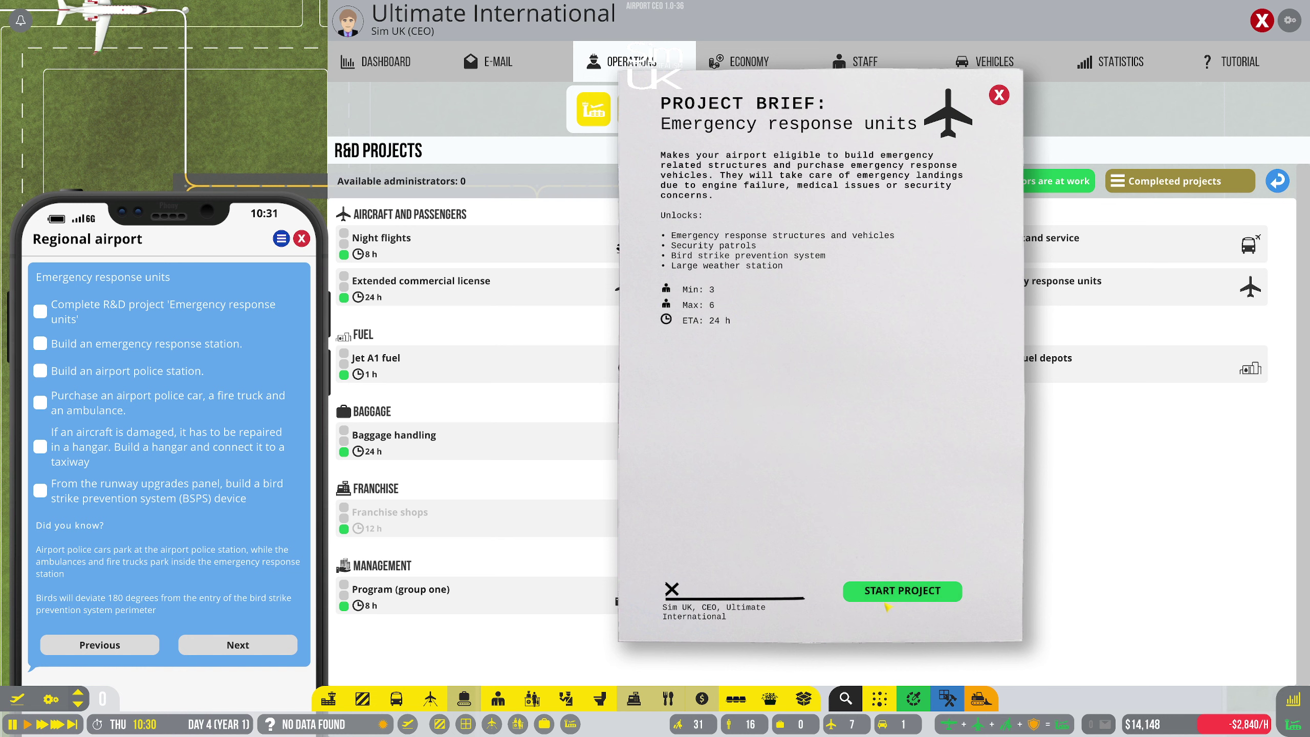
{"action": "left_click", "coordinate": [899, 593]}
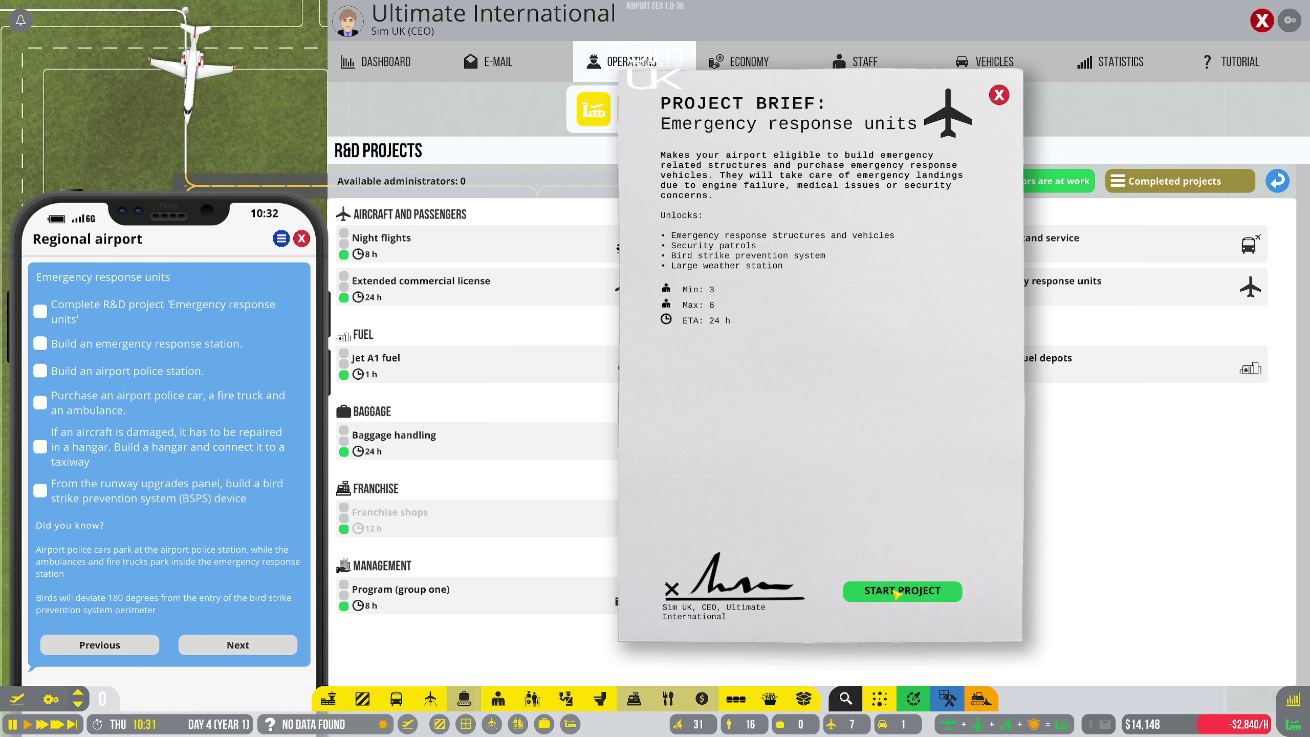
Start the Emergency response units project, hire an administrator applicant, and exit management
{"action": "left_click", "coordinate": [857, 66]}
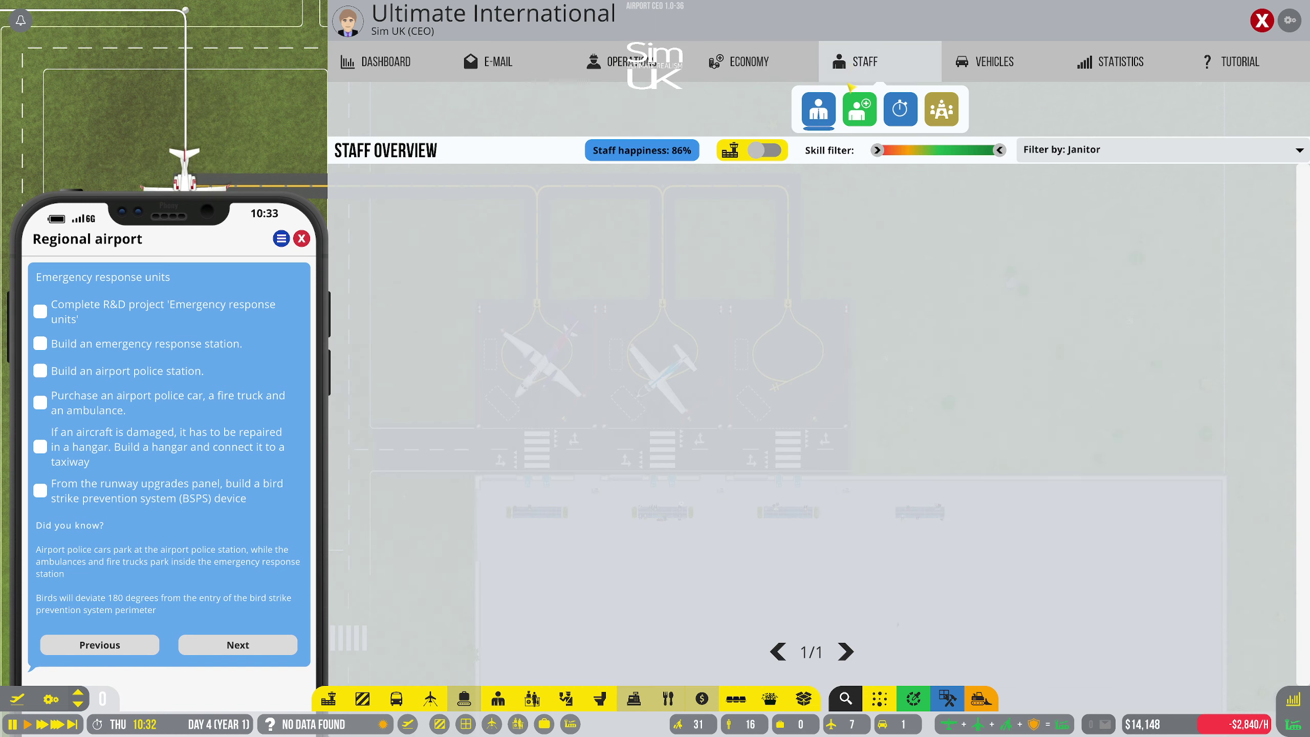
{"action": "left_click", "coordinate": [858, 109]}
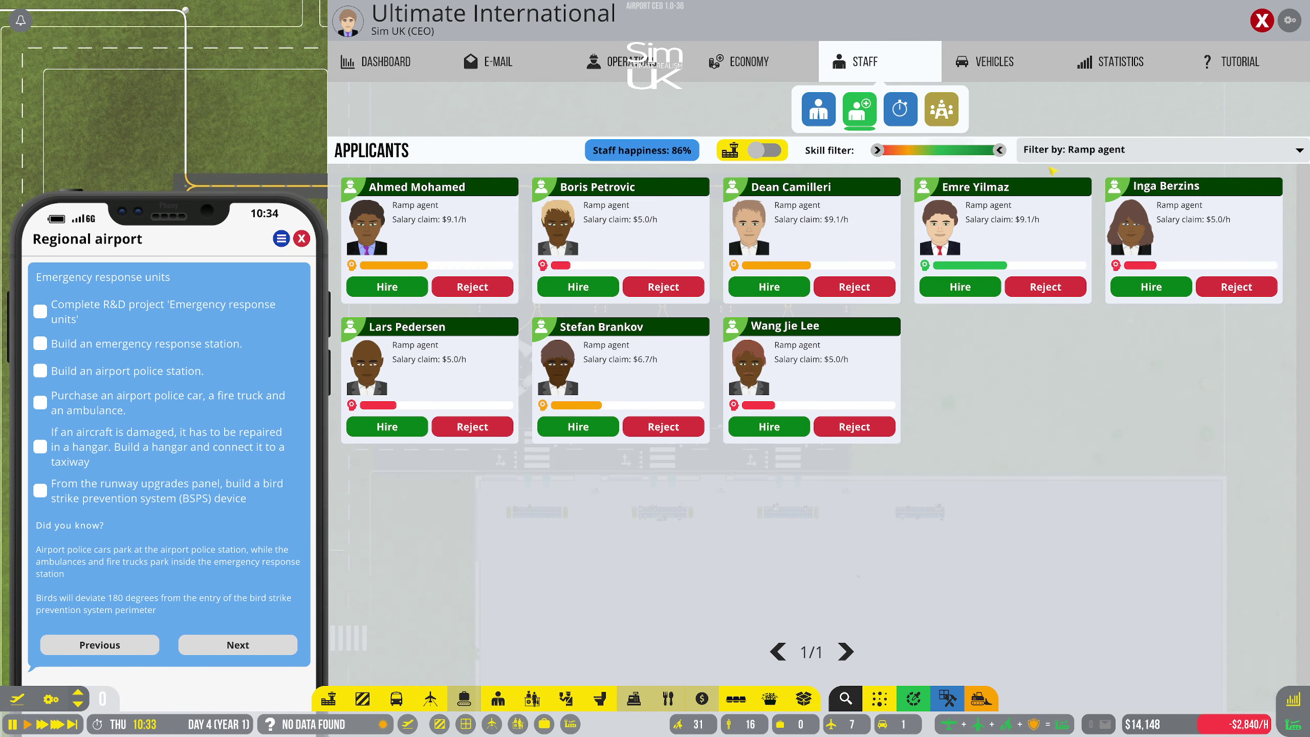
{"action": "left_click", "coordinate": [1052, 154]}
{"action": "left_click", "coordinate": [1054, 194]}
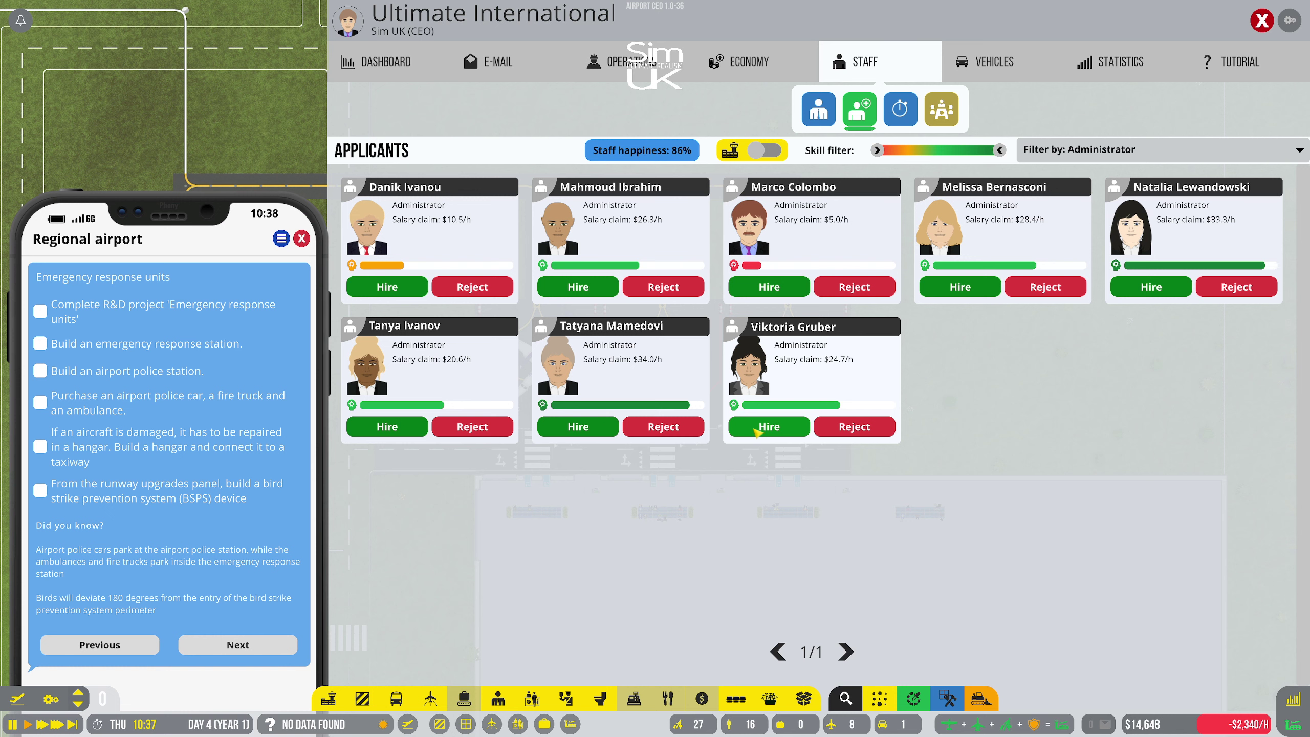
{"action": "left_click", "coordinate": [386, 427]}
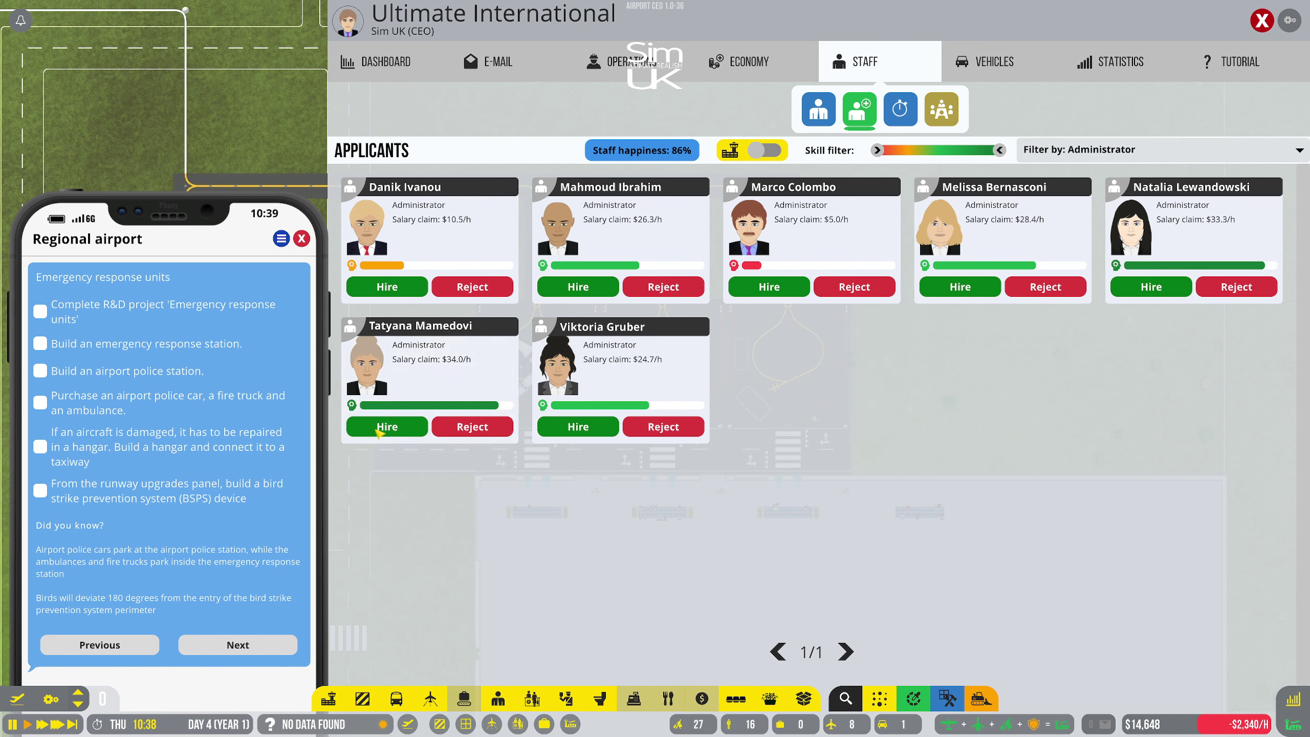
{"action": "key", "text": "Escape"}
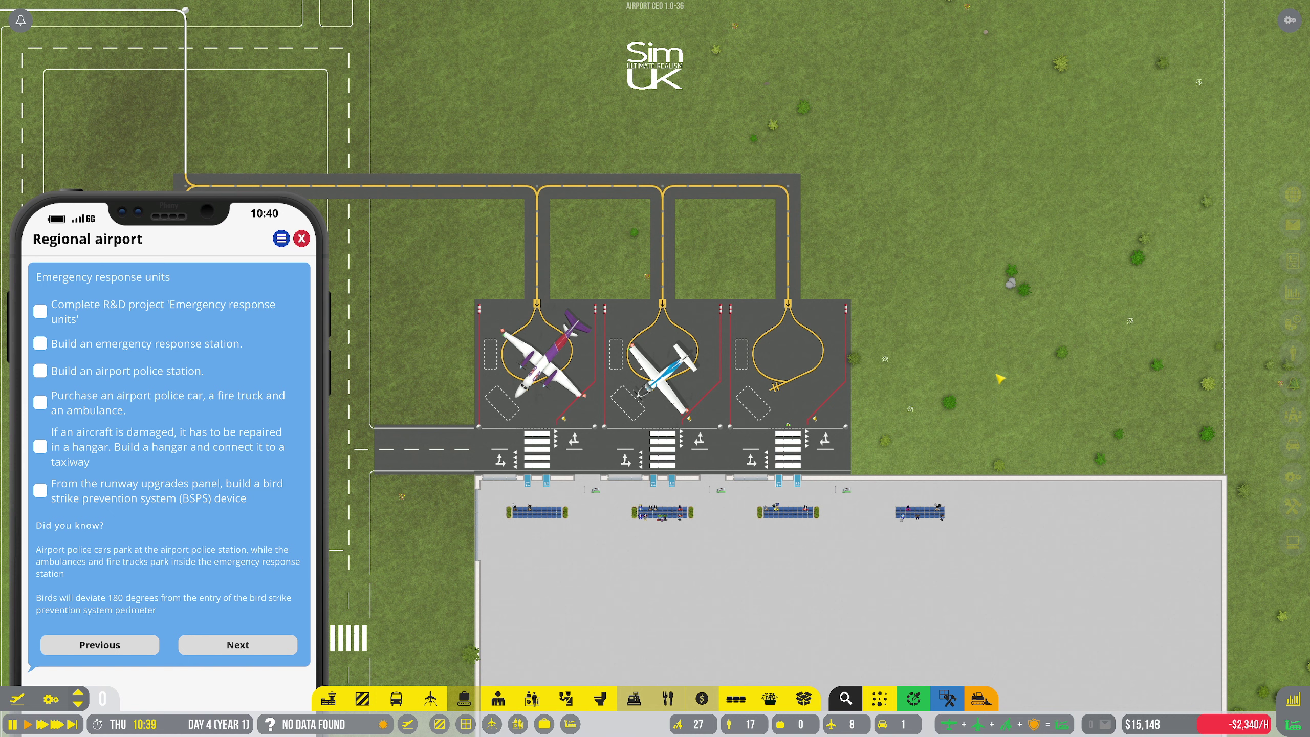
{"action": "left_click", "coordinate": [634, 699]}
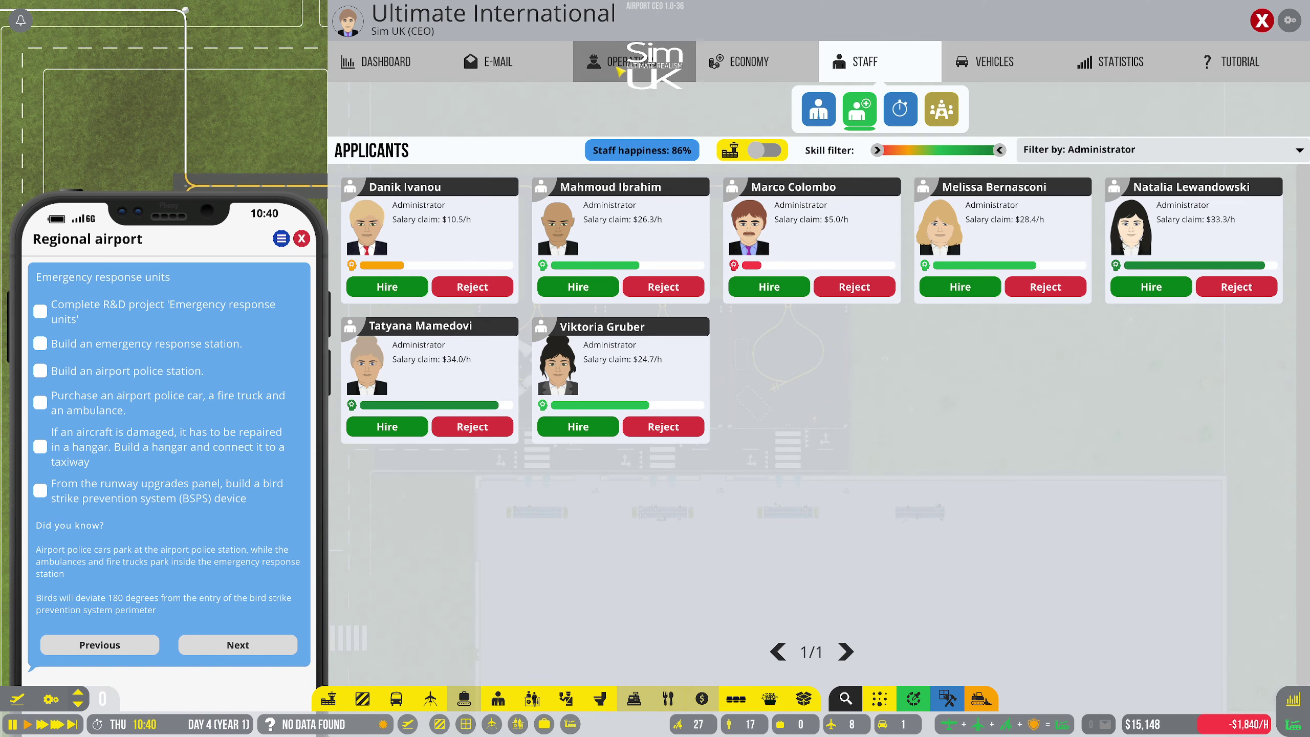
{"action": "left_click", "coordinate": [632, 62]}
{"action": "left_click", "coordinate": [634, 108]}
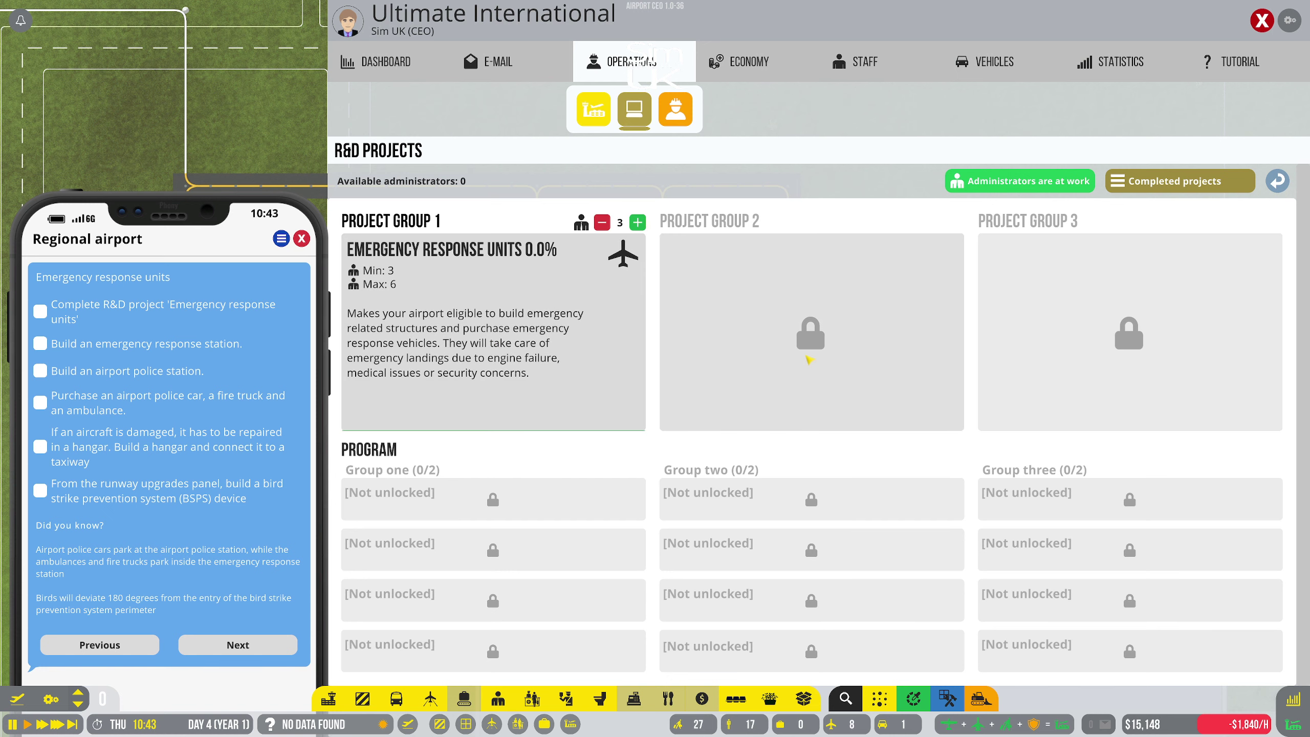
{"action": "key", "text": "Escape"}
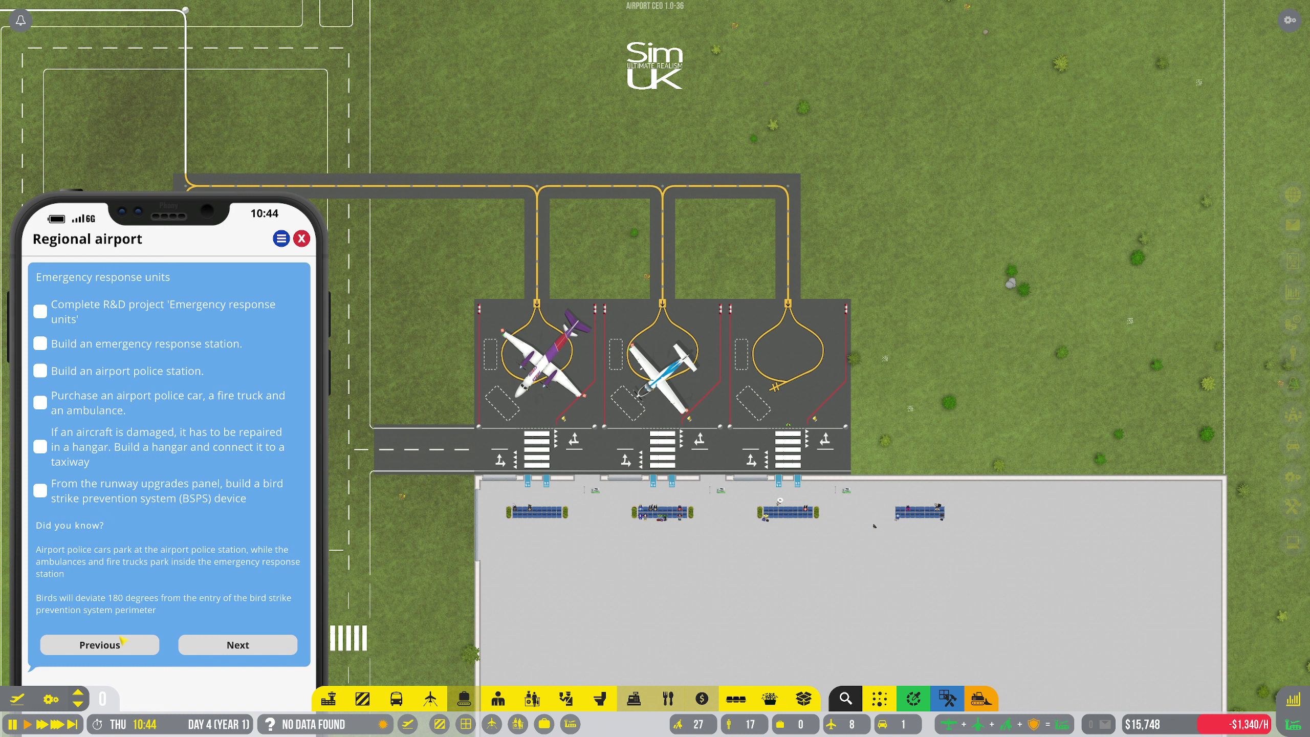
Show the first-flight checklist page and review flight SA766 in the Flight Monitor
{"action": "left_click", "coordinate": [77, 643]}
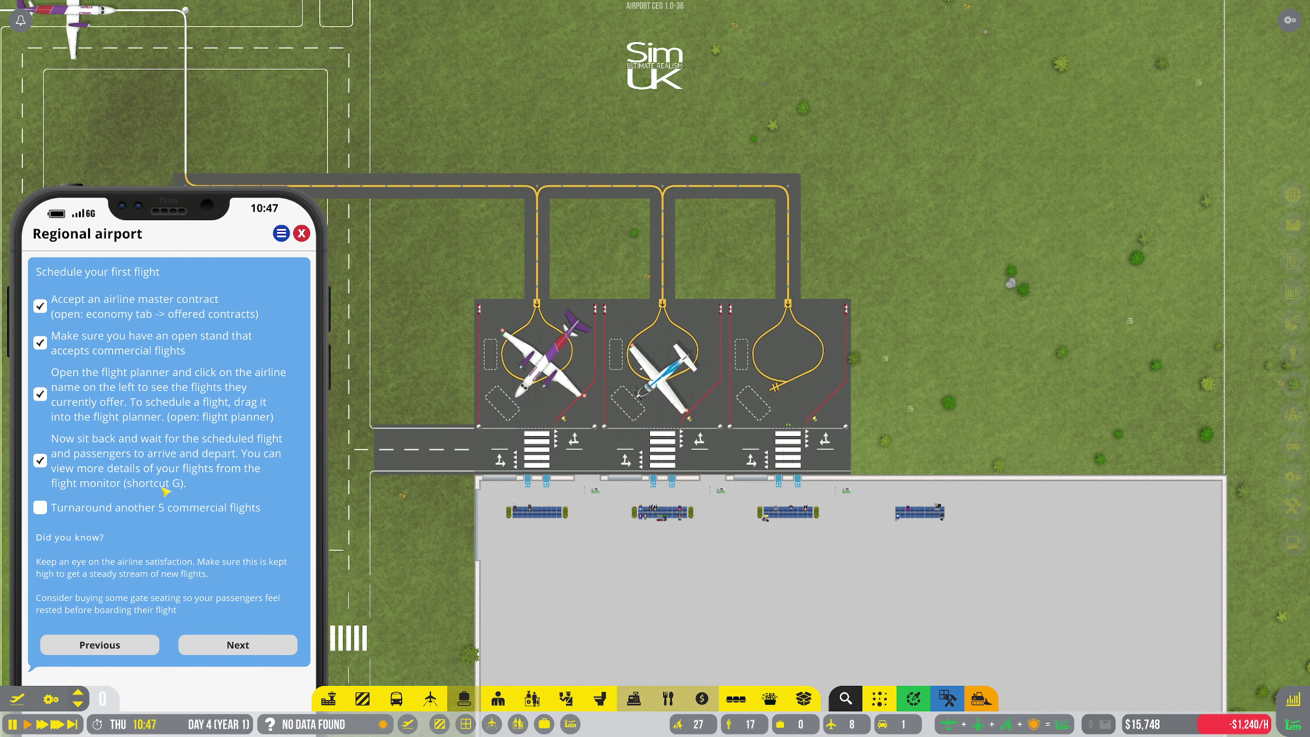
{"action": "key", "text": "g"}
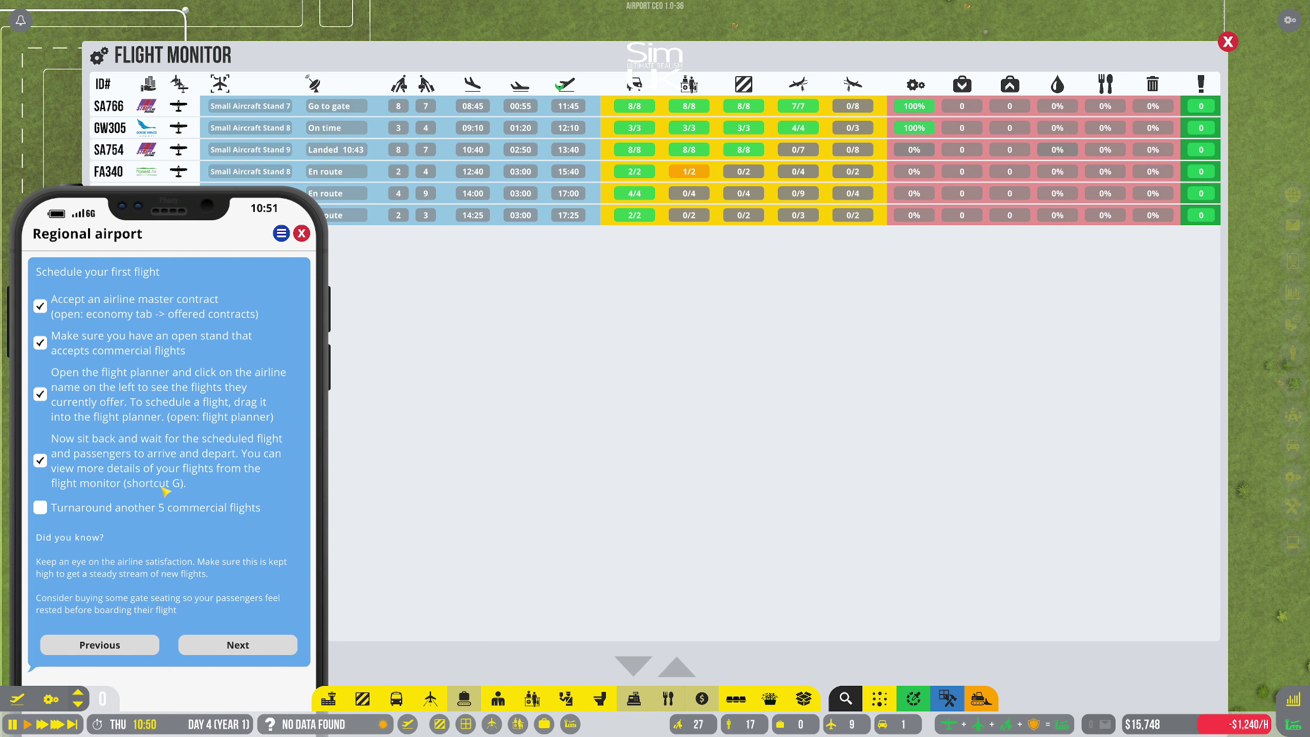
{"action": "key", "text": "g"}
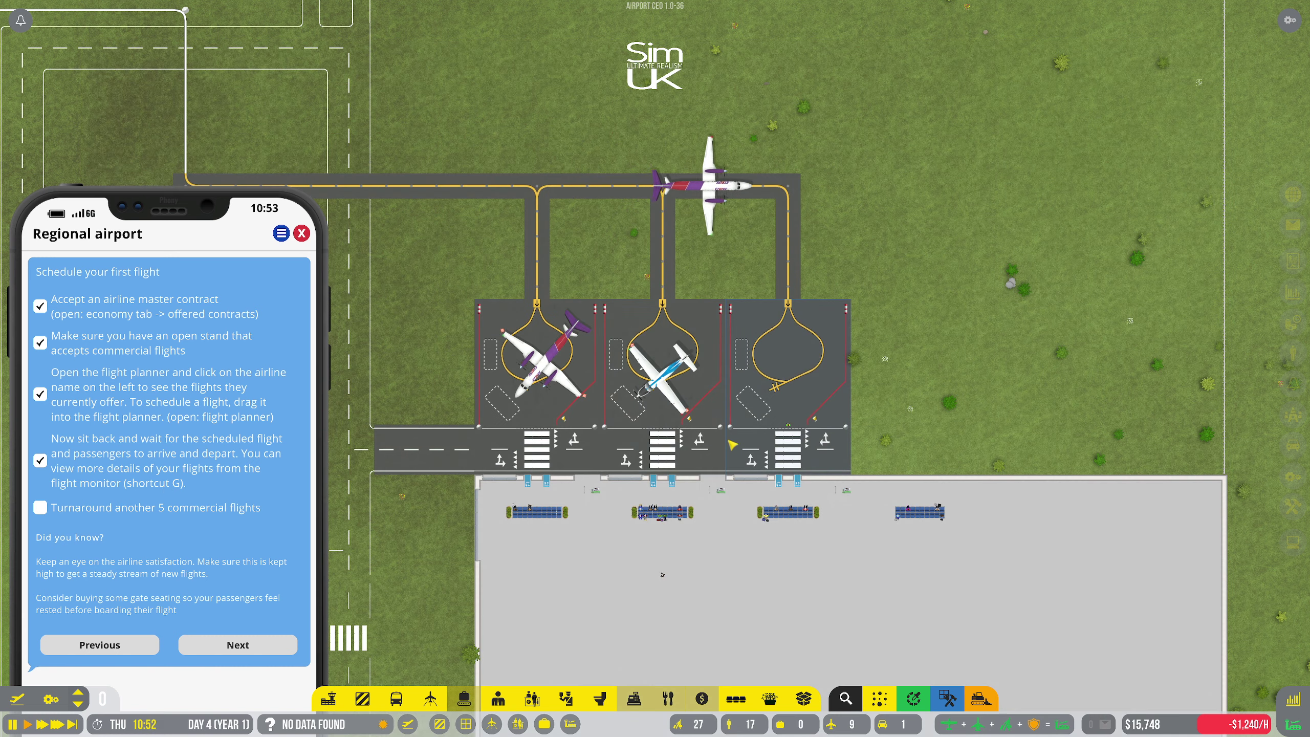
{"action": "scroll", "coordinate": [669, 580], "scroll_direction": "up", "scroll_amount": 5}
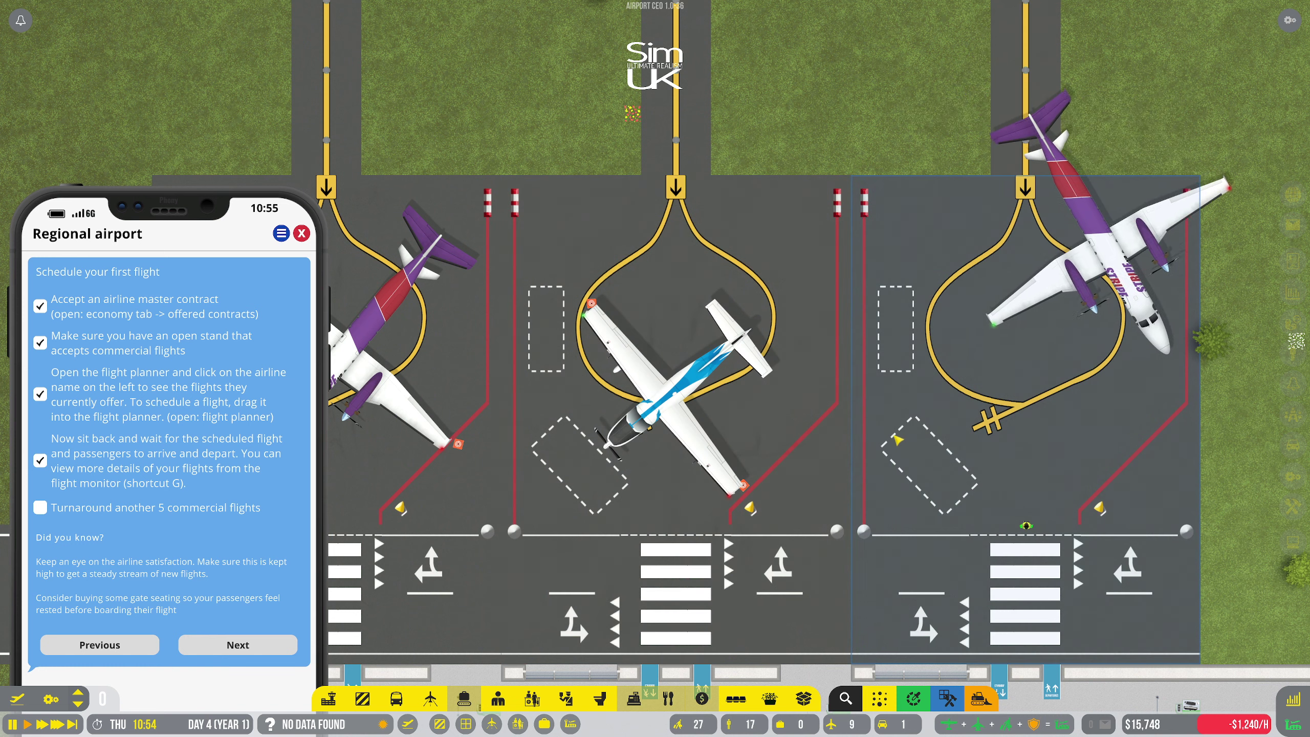
{"action": "scroll", "coordinate": [839, 416], "scroll_direction": "down", "scroll_amount": 1}
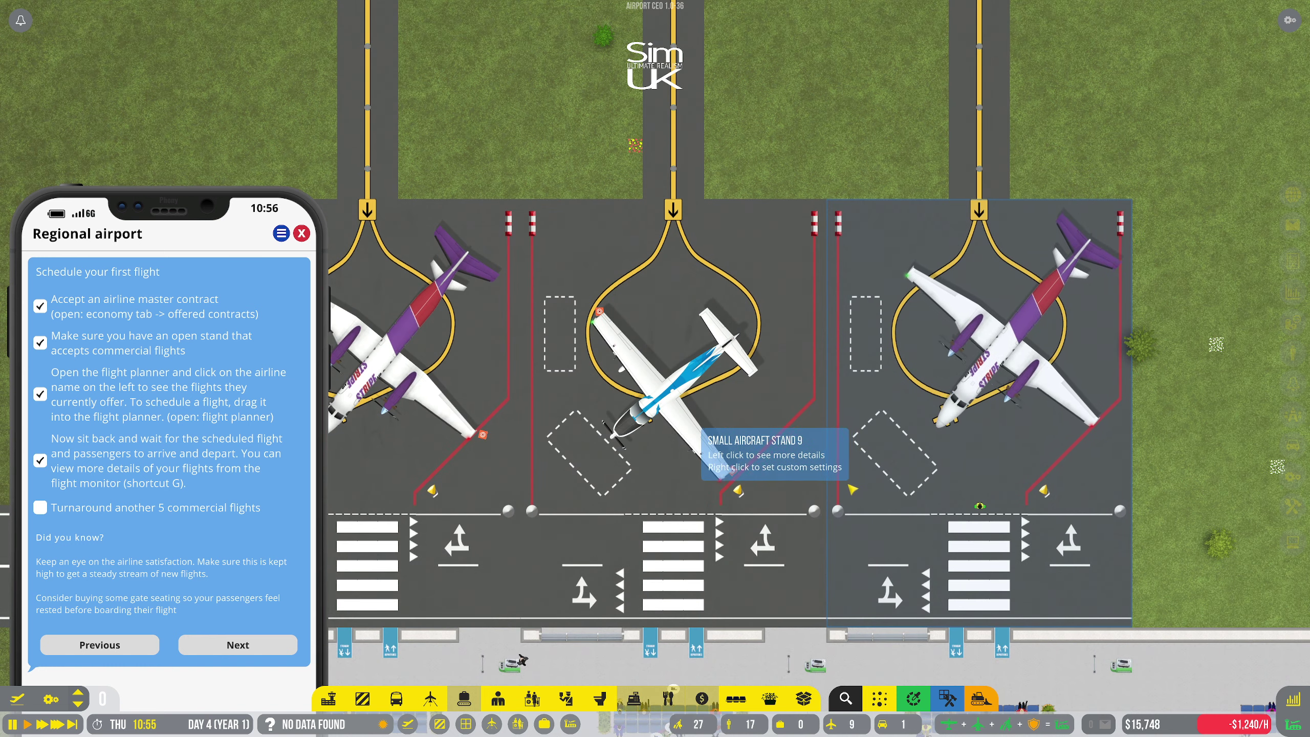
{"action": "scroll", "coordinate": [819, 491], "scroll_direction": "down", "scroll_amount": 1}
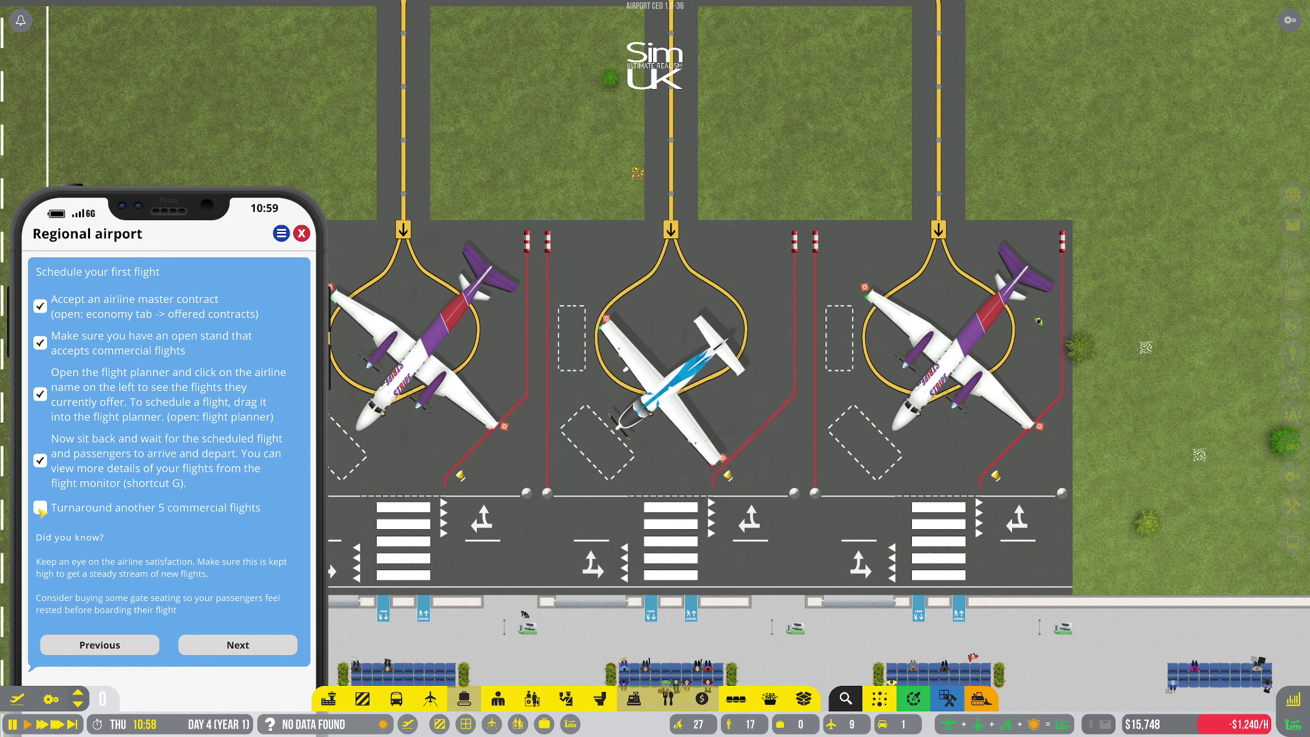
Move the phone checklist forward to the Emergency response units page
{"action": "left_click", "coordinate": [231, 645]}
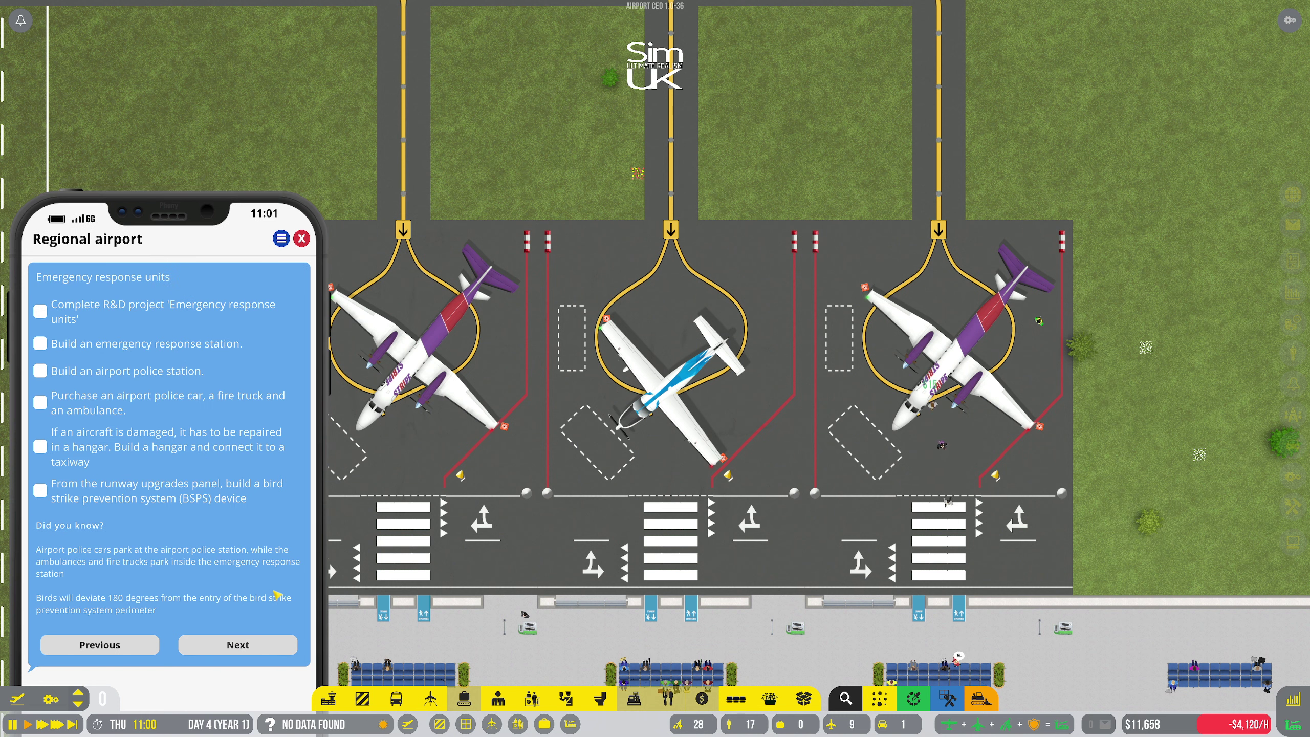
{"action": "scroll", "coordinate": [654, 369], "scroll_direction": "down", "scroll_amount": 5}
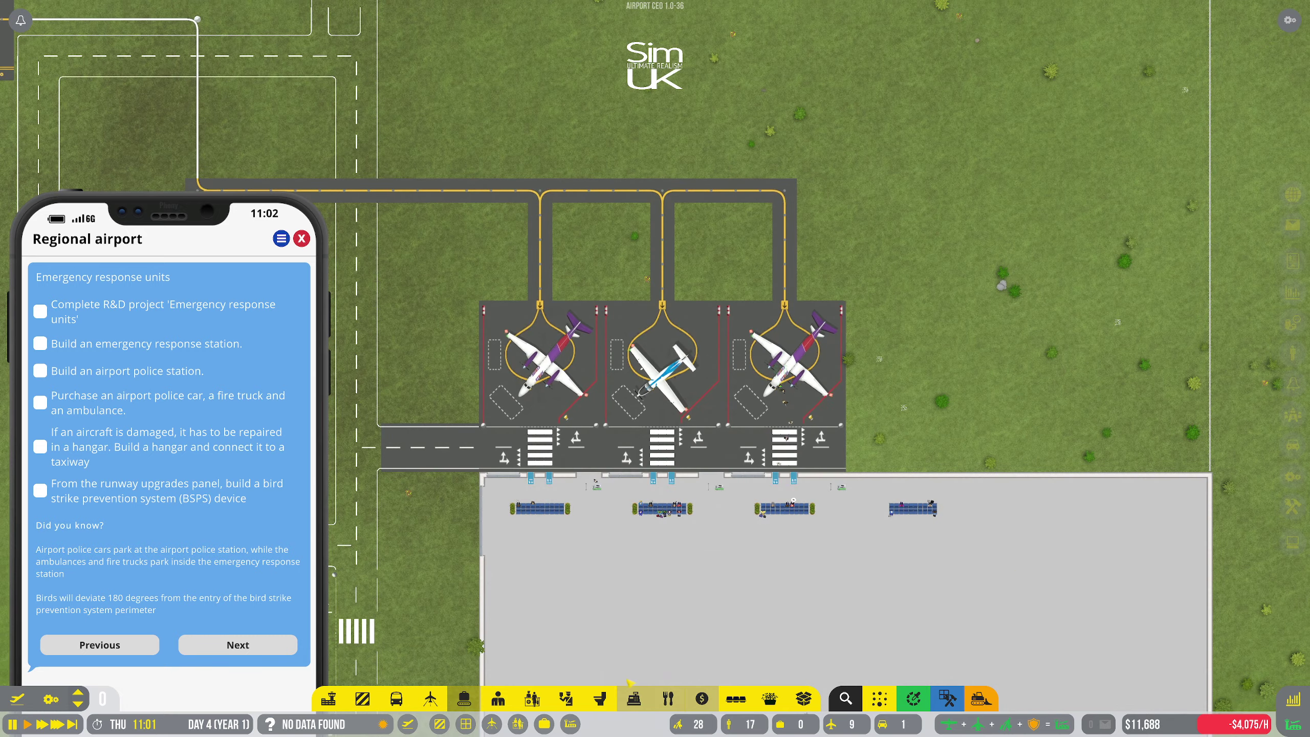
Pick the $3,000 drinks vending machine over the food variant and begin placing it
{"action": "left_click", "coordinate": [329, 698]}
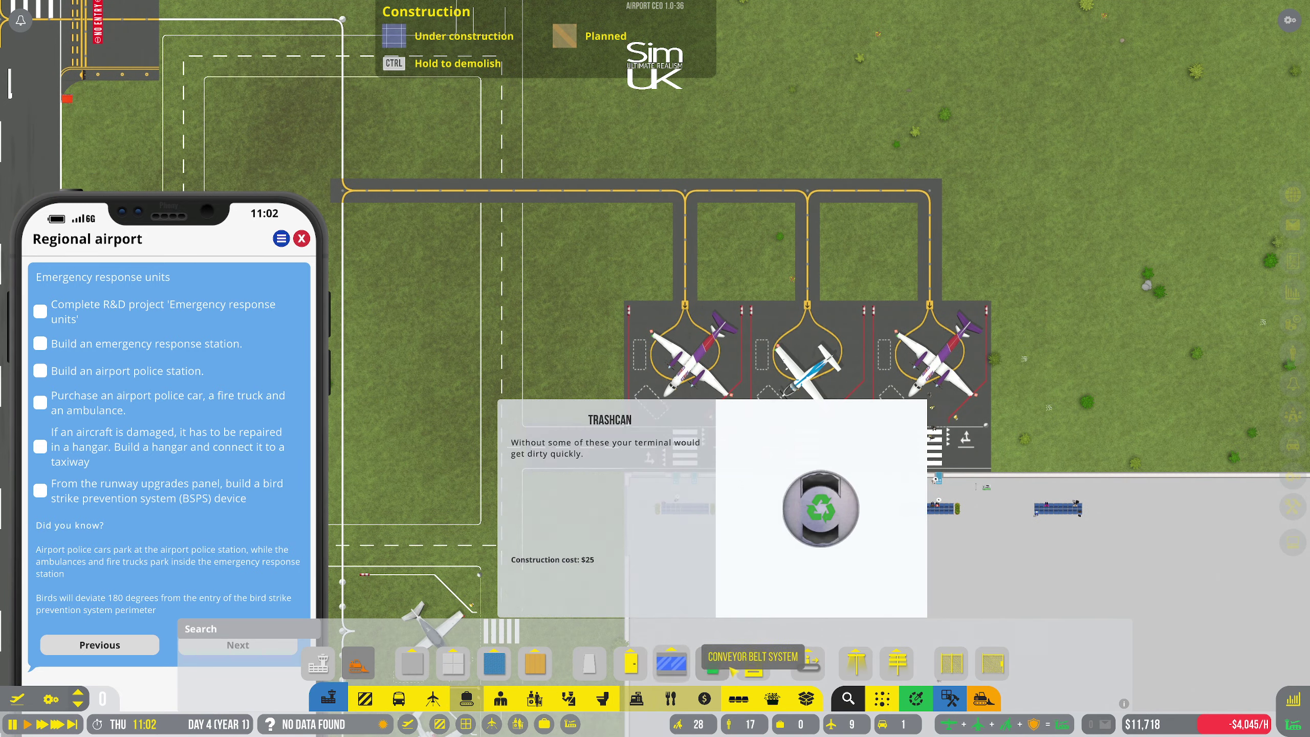
{"action": "left_click", "coordinate": [753, 663]}
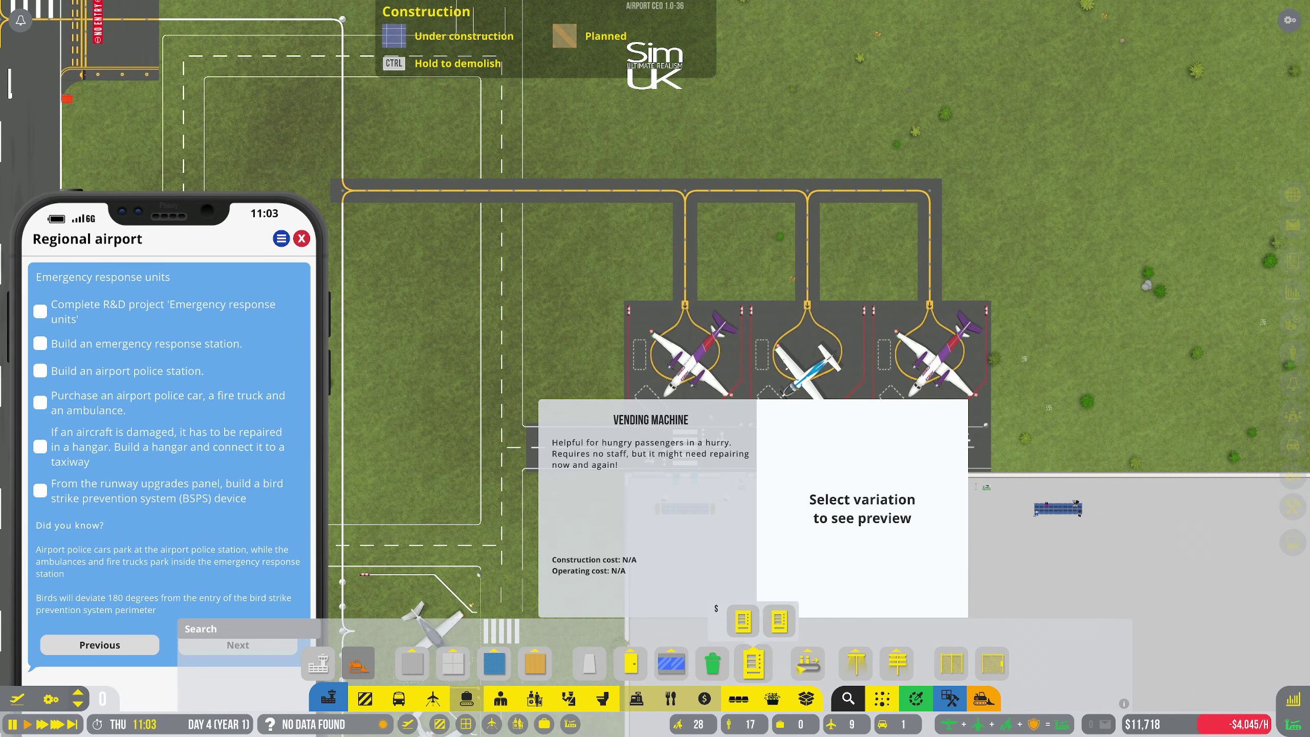
{"action": "left_click", "coordinate": [743, 620]}
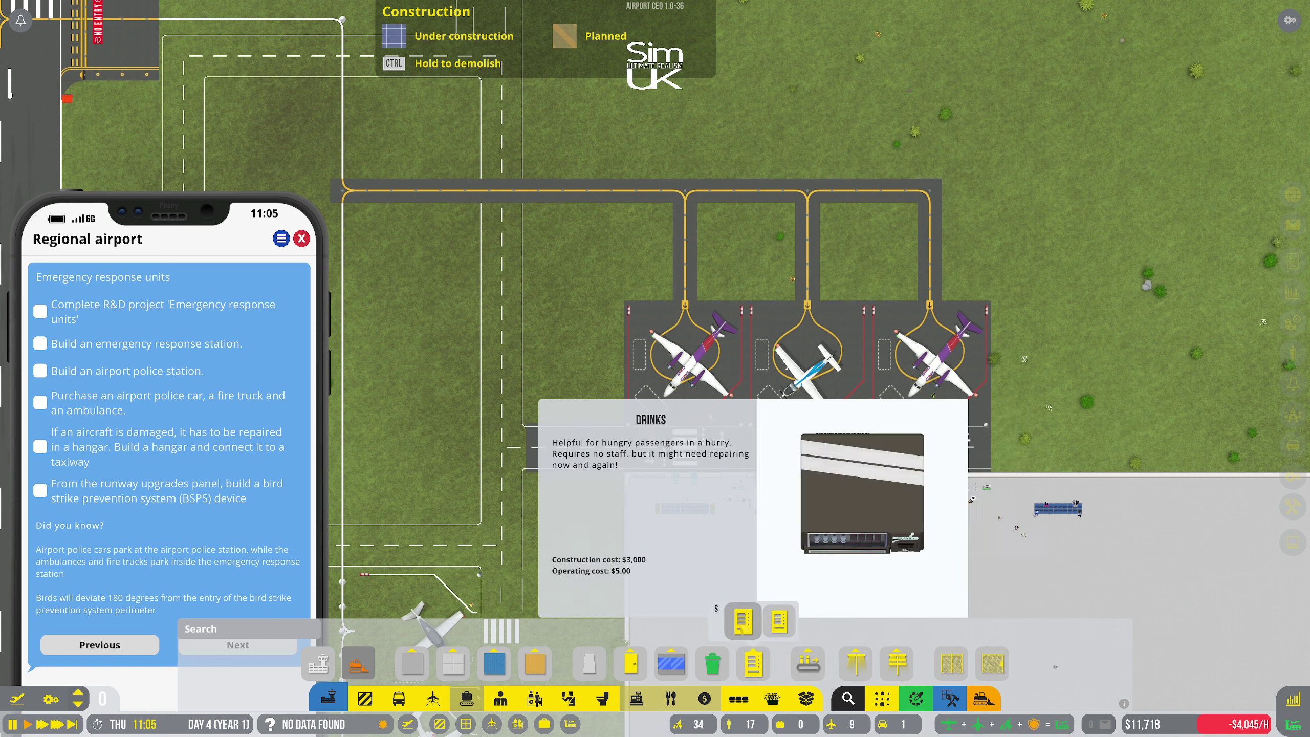
{"action": "left_click", "coordinate": [776, 622]}
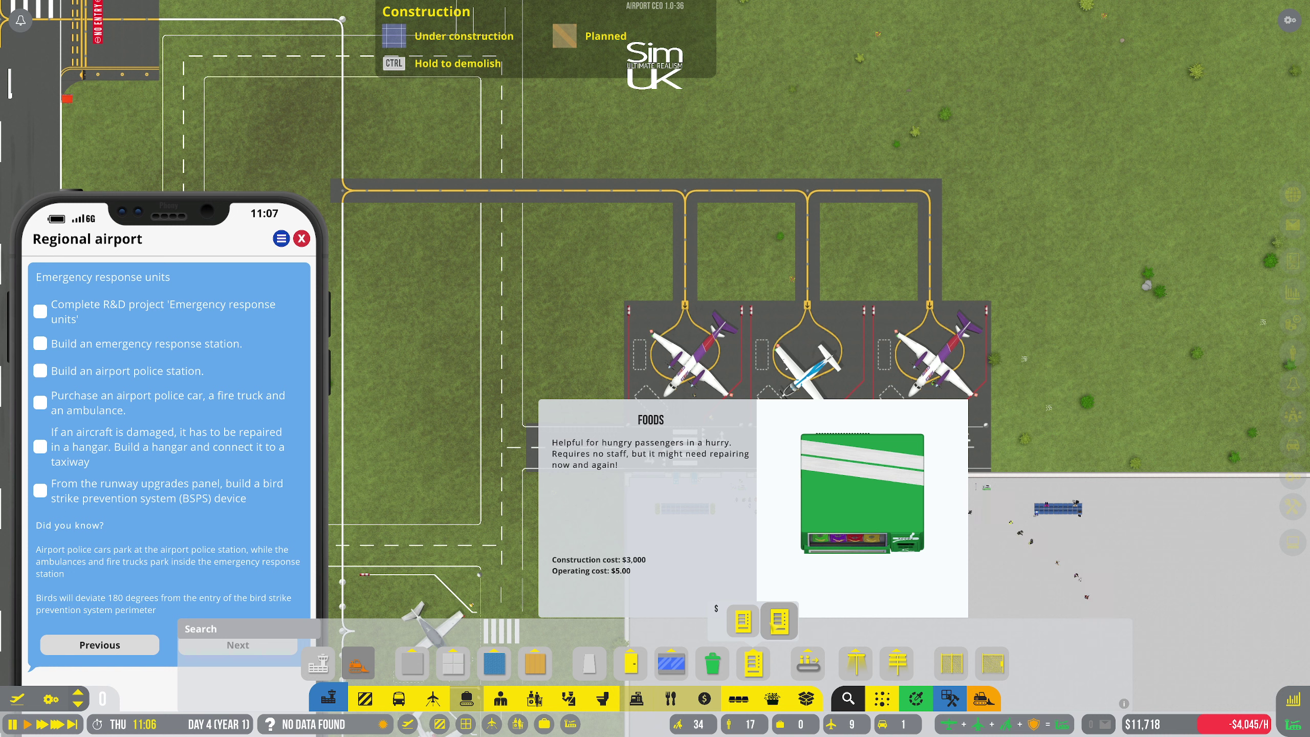
{"action": "left_click", "coordinate": [745, 622]}
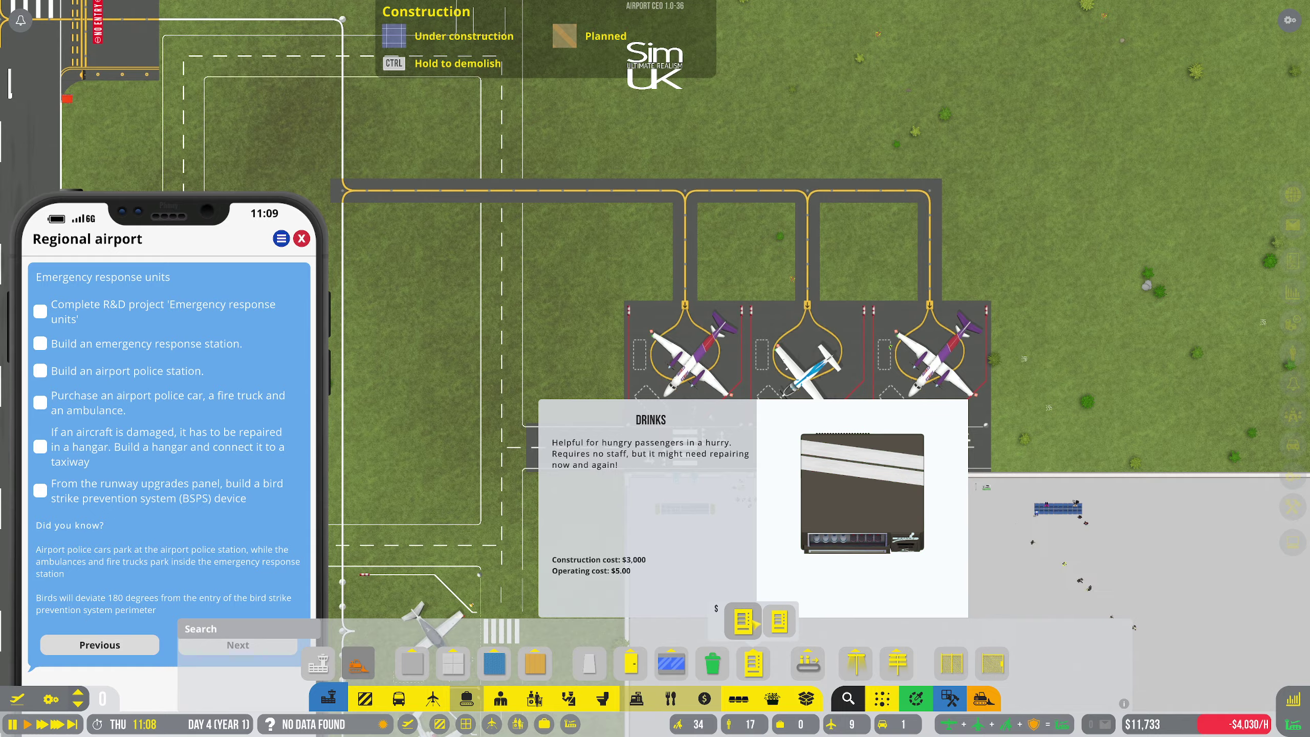
{"action": "left_click", "coordinate": [744, 621]}
{"action": "scroll", "coordinate": [716, 512], "scroll_direction": "up", "scroll_amount": 2}
{"action": "scroll", "coordinate": [713, 496], "scroll_direction": "up", "scroll_amount": 2}
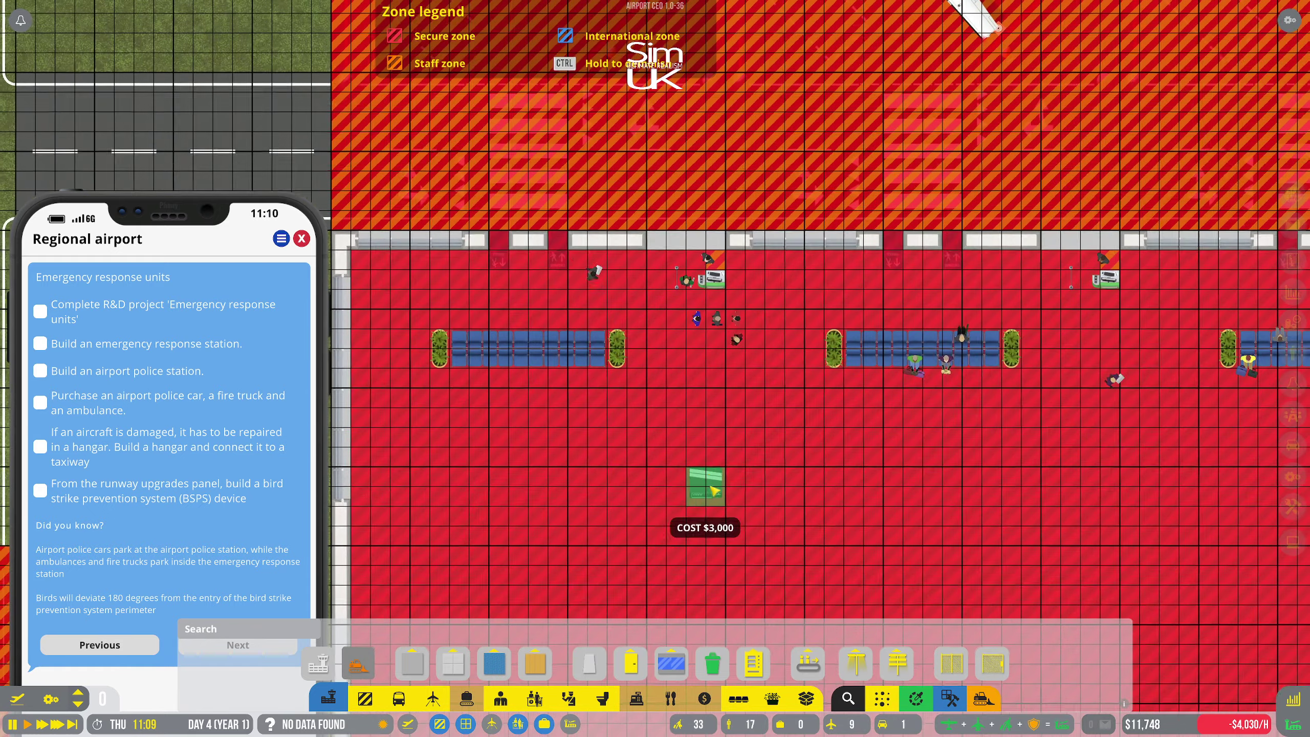
Place the first drinks machine on the terminal floor below the gate seating
{"action": "key", "text": "a"}
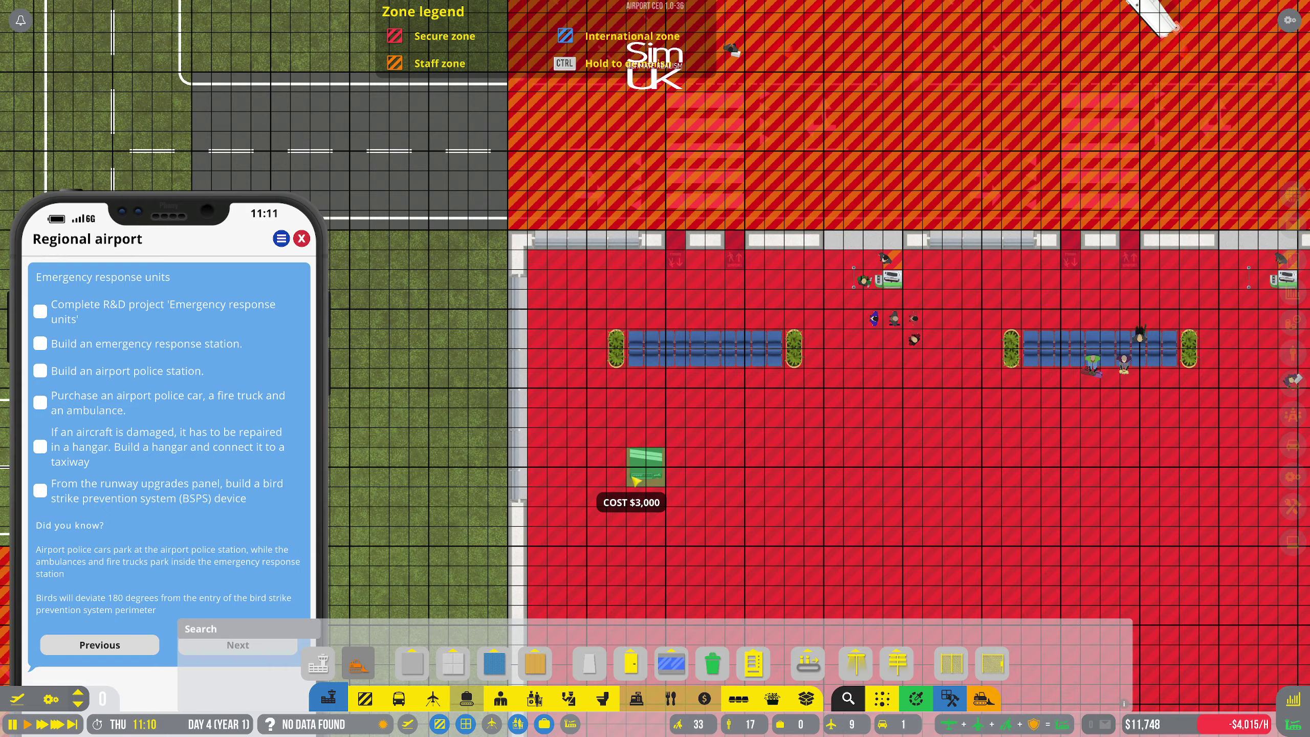
{"action": "key", "text": "s"}
{"action": "key", "text": "d"}
{"action": "key", "text": "d"}
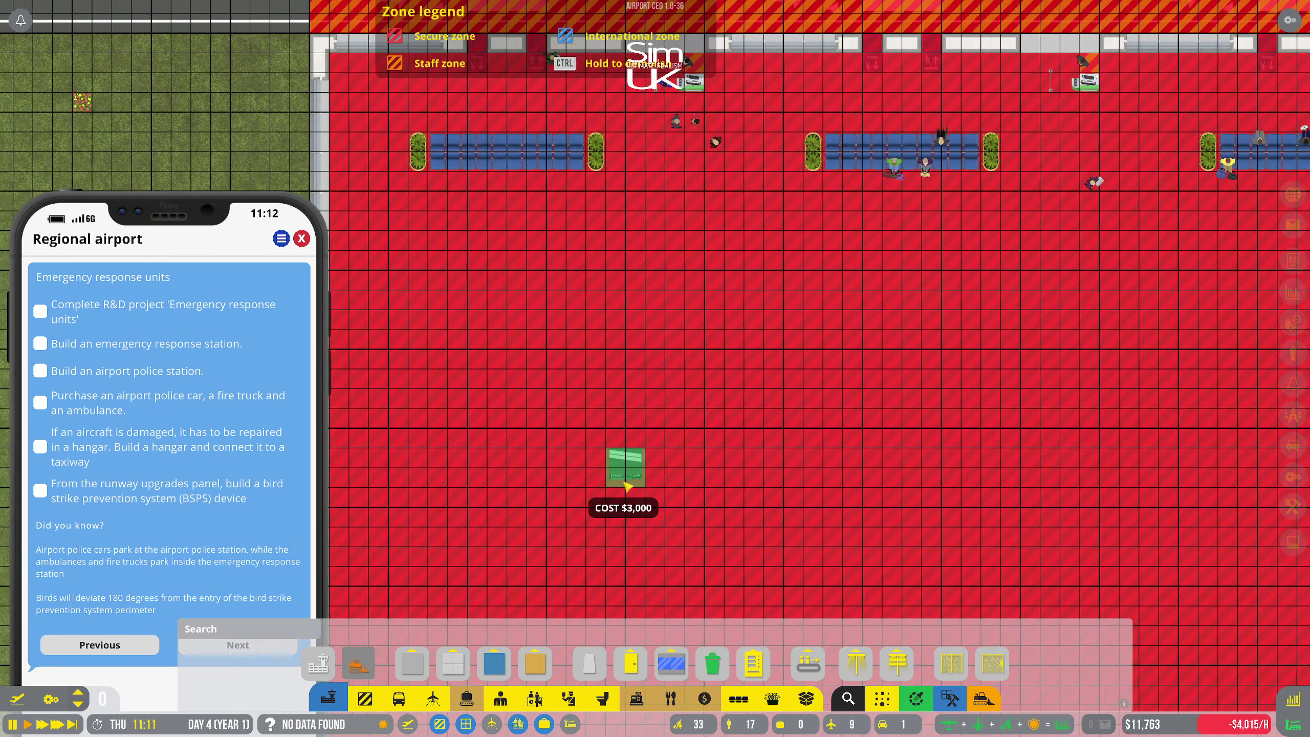
{"action": "key", "text": "d"}
{"action": "key", "text": "w"}
{"action": "scroll", "coordinate": [626, 486], "scroll_direction": "down", "scroll_amount": 1}
{"action": "scroll", "coordinate": [622, 482], "scroll_direction": "down", "scroll_amount": 1}
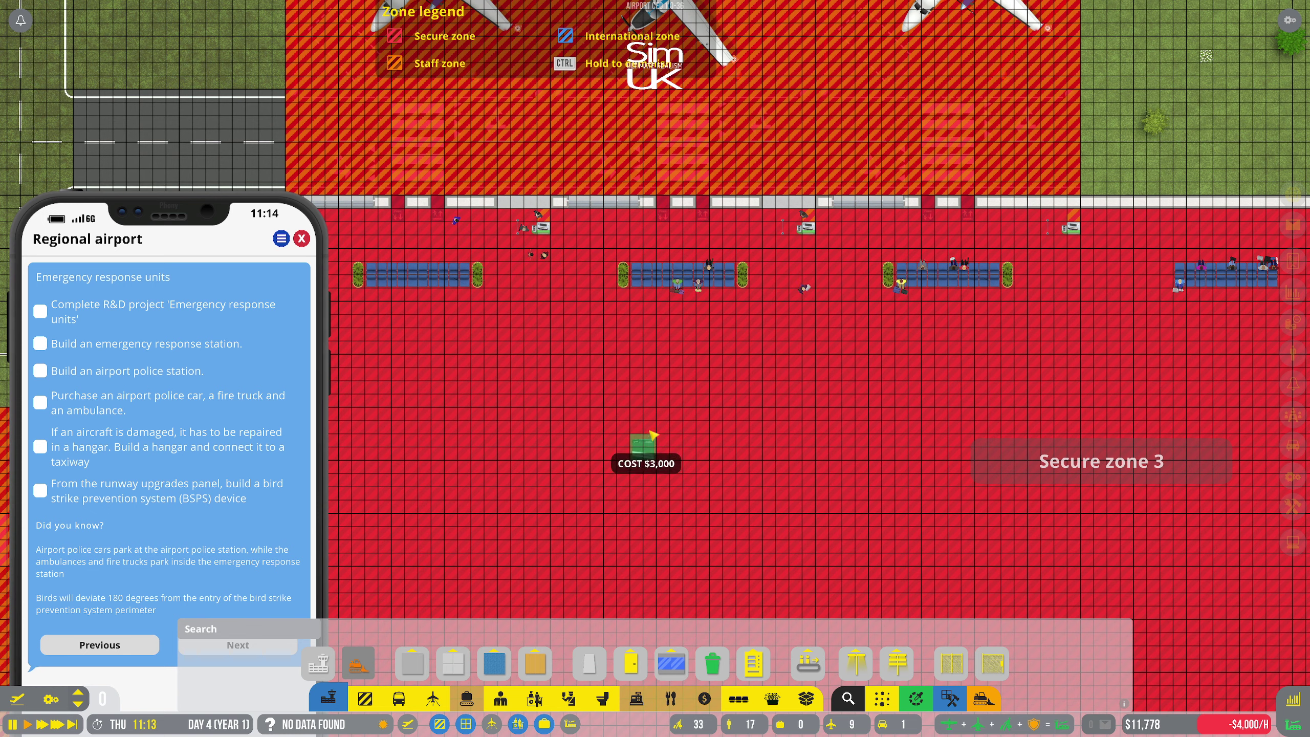
{"action": "scroll", "coordinate": [666, 418], "scroll_direction": "up", "scroll_amount": 3}
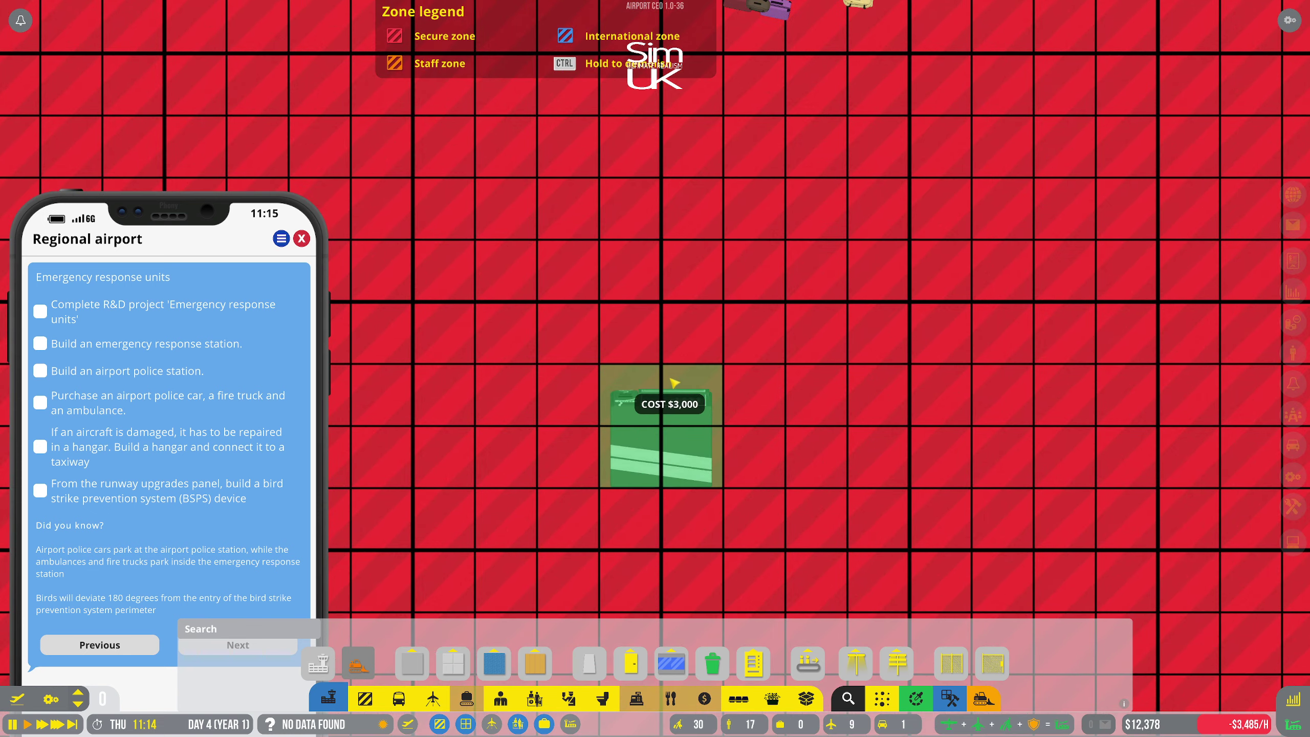
{"action": "scroll", "coordinate": [674, 382], "scroll_direction": "down", "scroll_amount": 3}
{"action": "scroll", "coordinate": [666, 397], "scroll_direction": "down", "scroll_amount": 2}
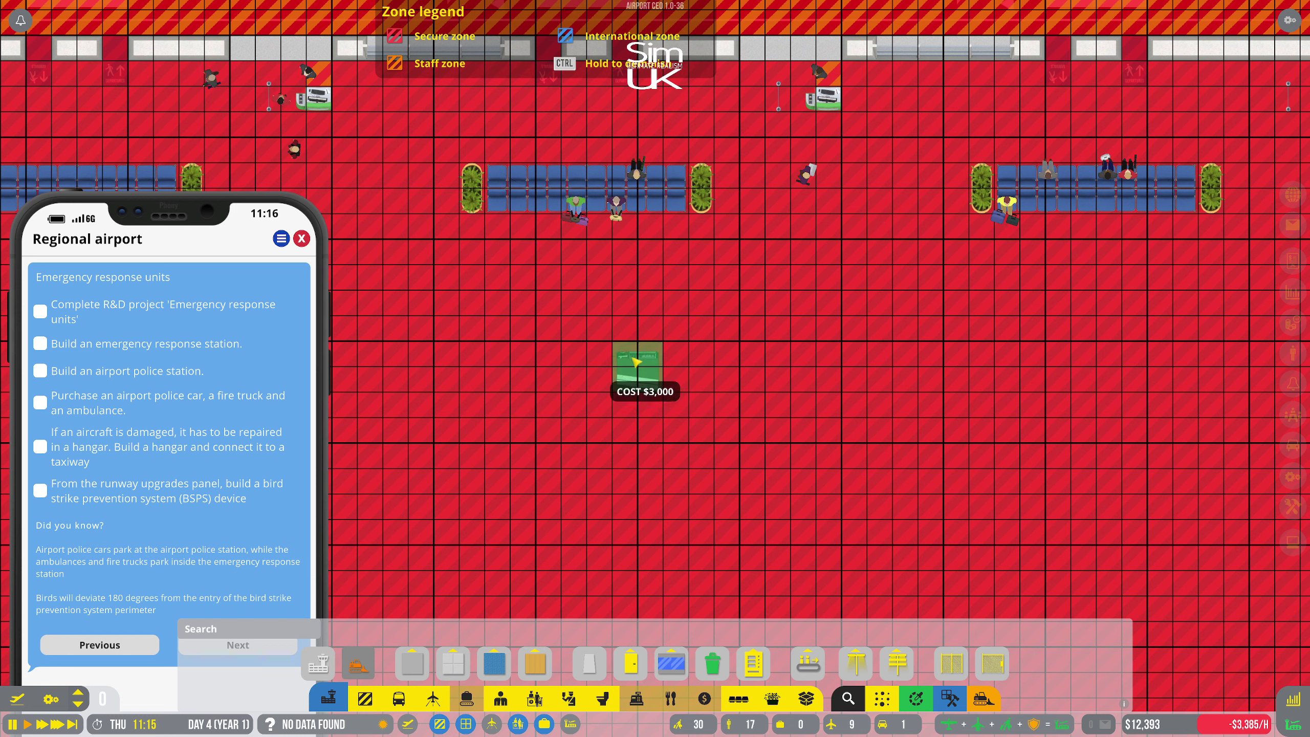
{"action": "left_click", "coordinate": [597, 317]}
Place more drinks machines across the terminal floor, then exit build mode
{"action": "key", "text": "a"}
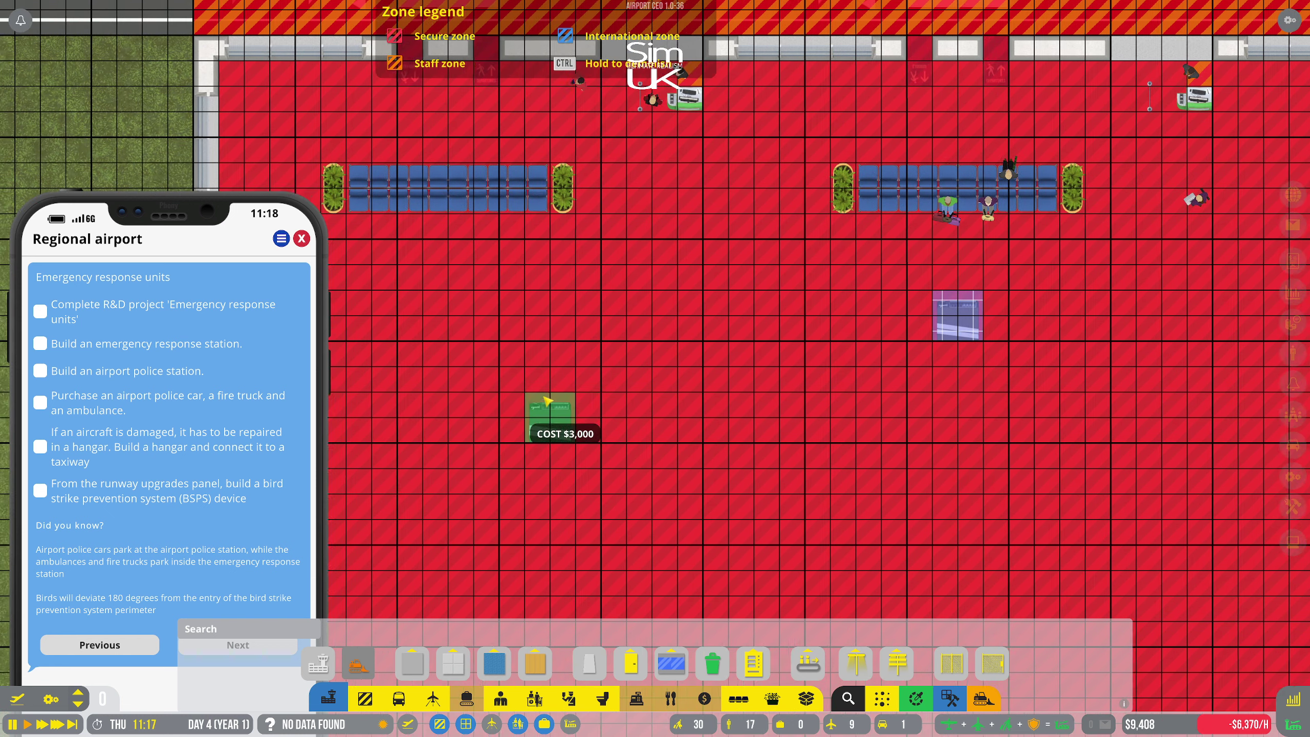
{"action": "key", "text": "a"}
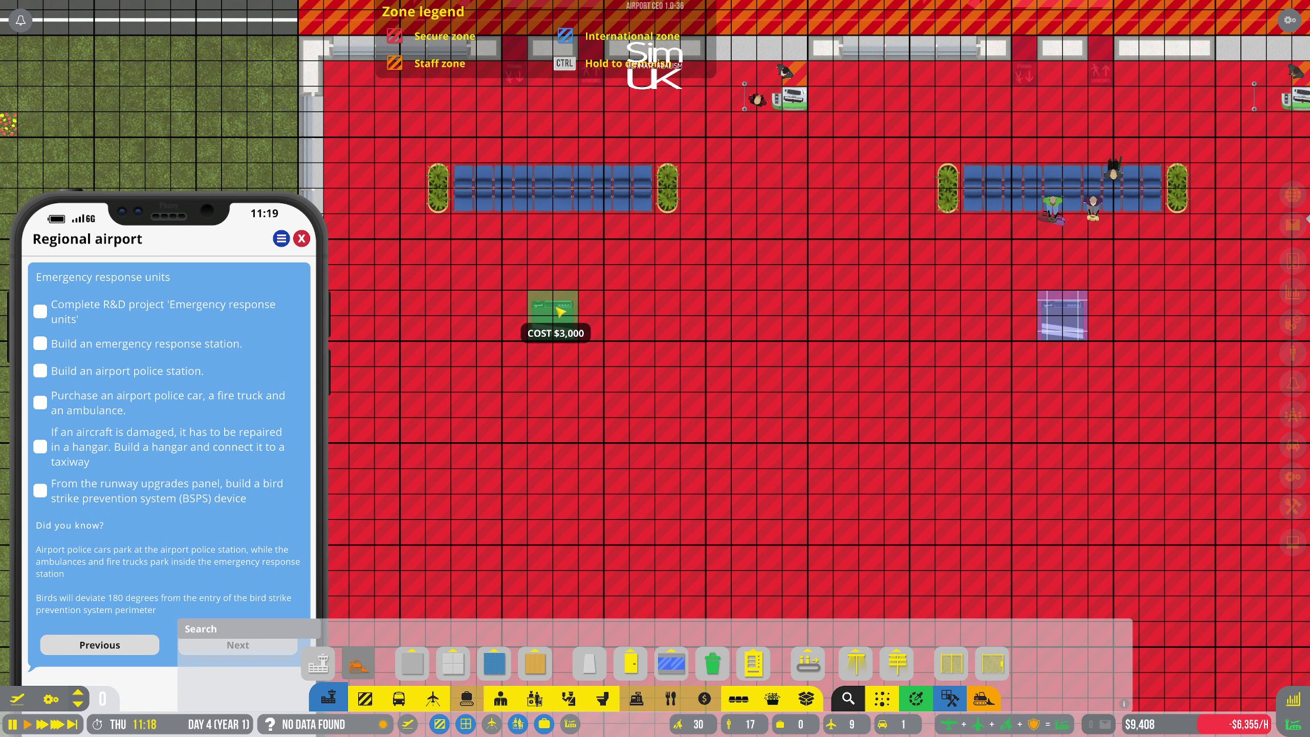
{"action": "left_click", "coordinate": [560, 312]}
{"action": "key", "text": "d"}
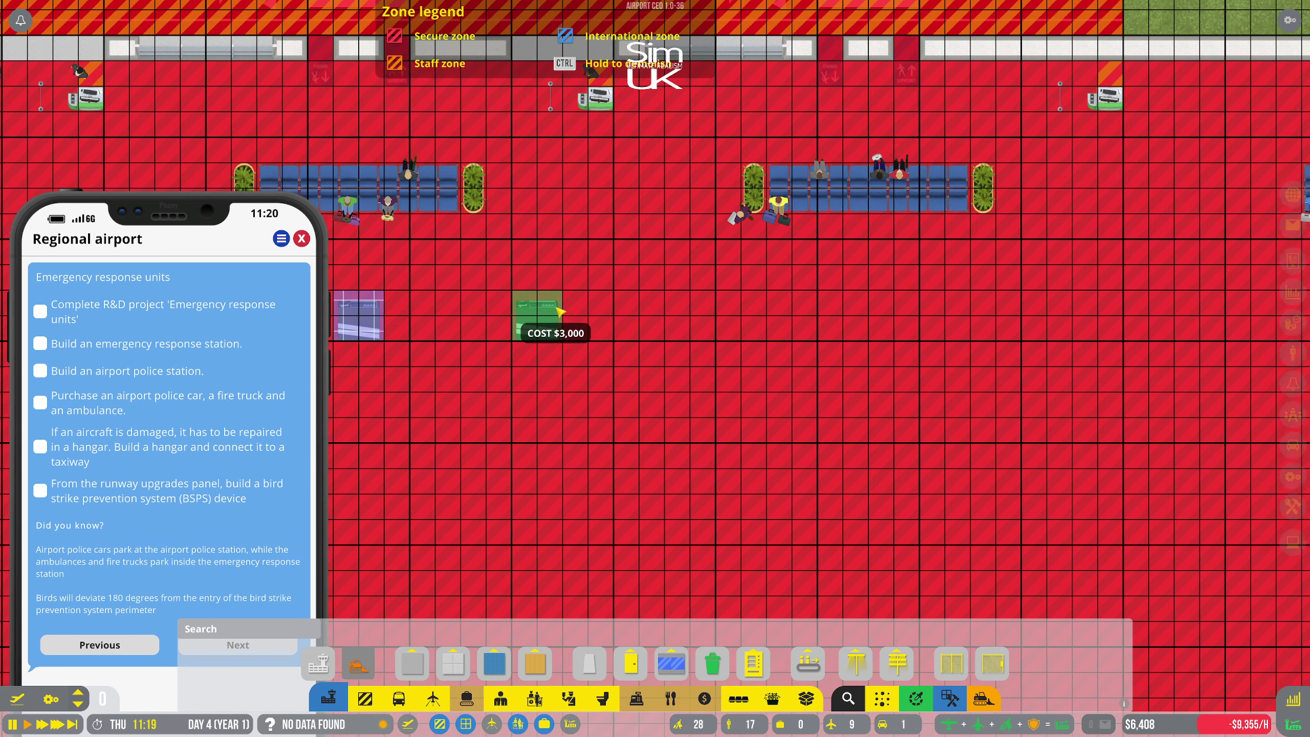
{"action": "left_click", "coordinate": [589, 311]}
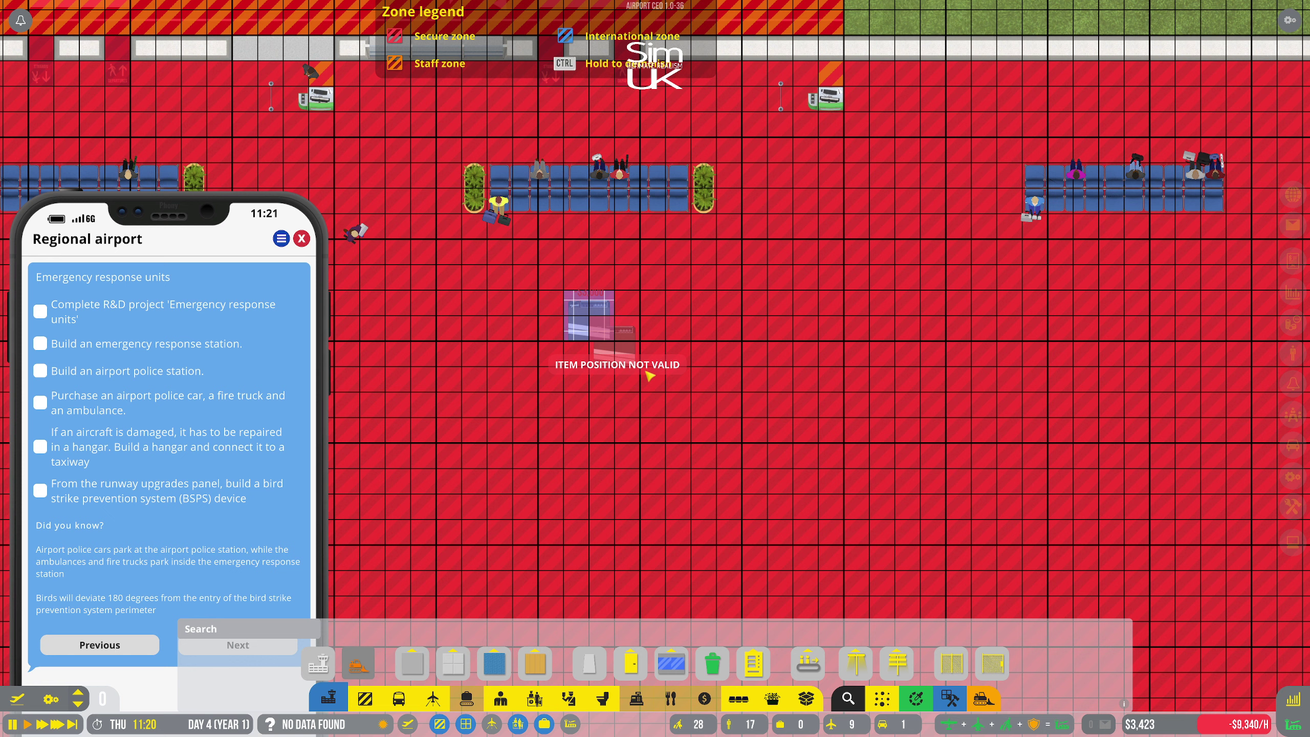
{"action": "key", "text": "a"}
{"action": "key", "text": "a"}
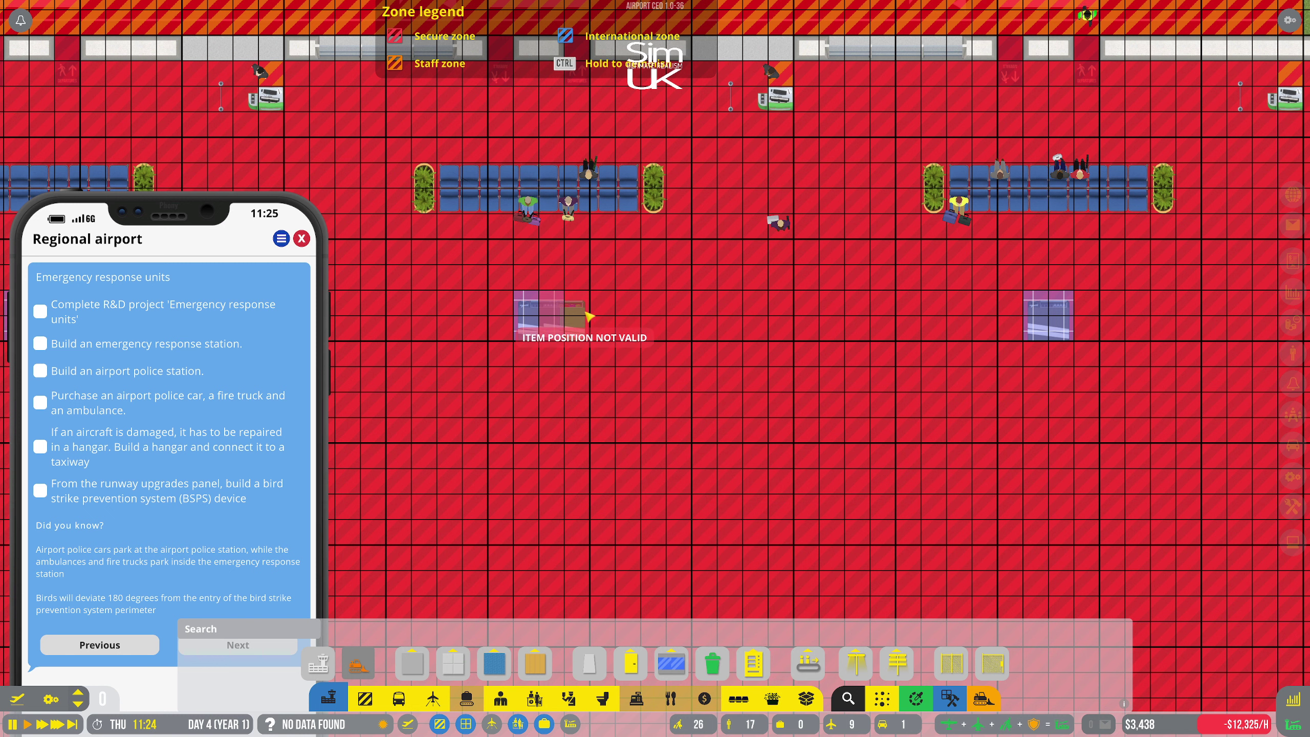
{"action": "left_click", "coordinate": [537, 382]}
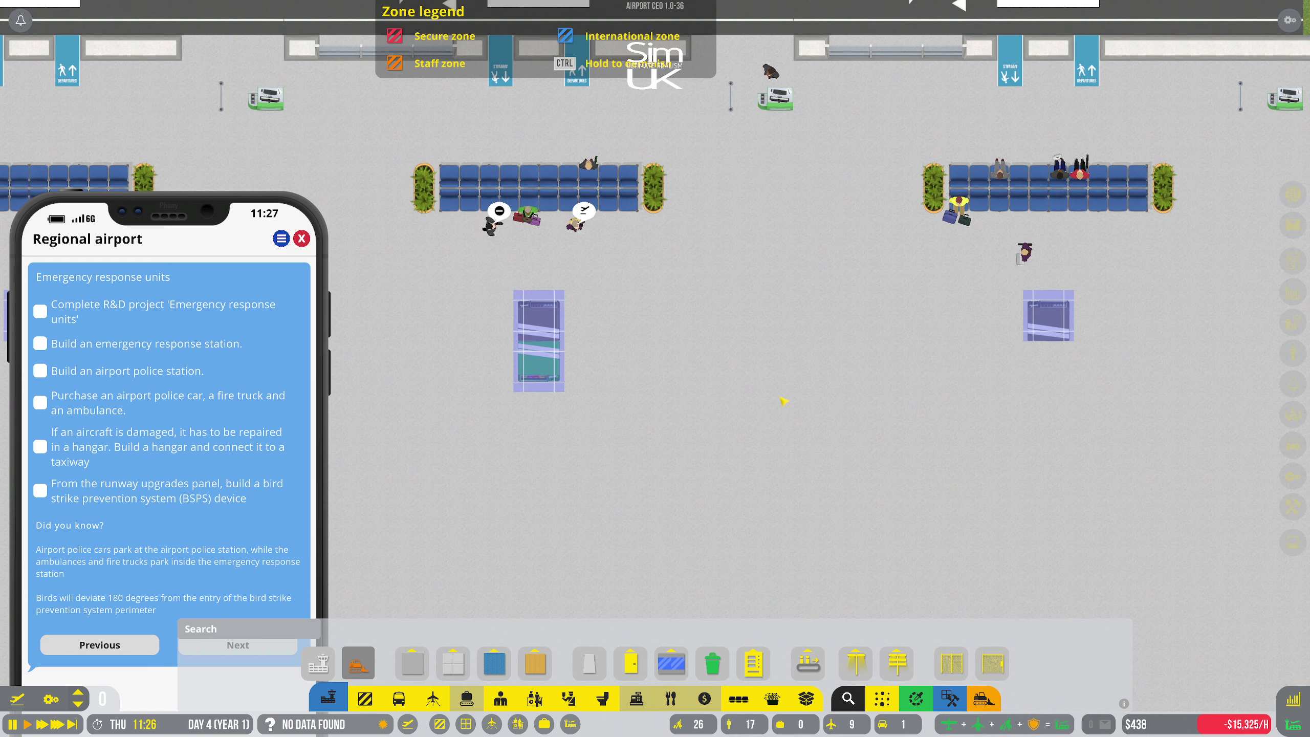
{"action": "right_click", "coordinate": [784, 404]}
{"action": "scroll", "coordinate": [740, 534], "scroll_direction": "down", "scroll_amount": 2}
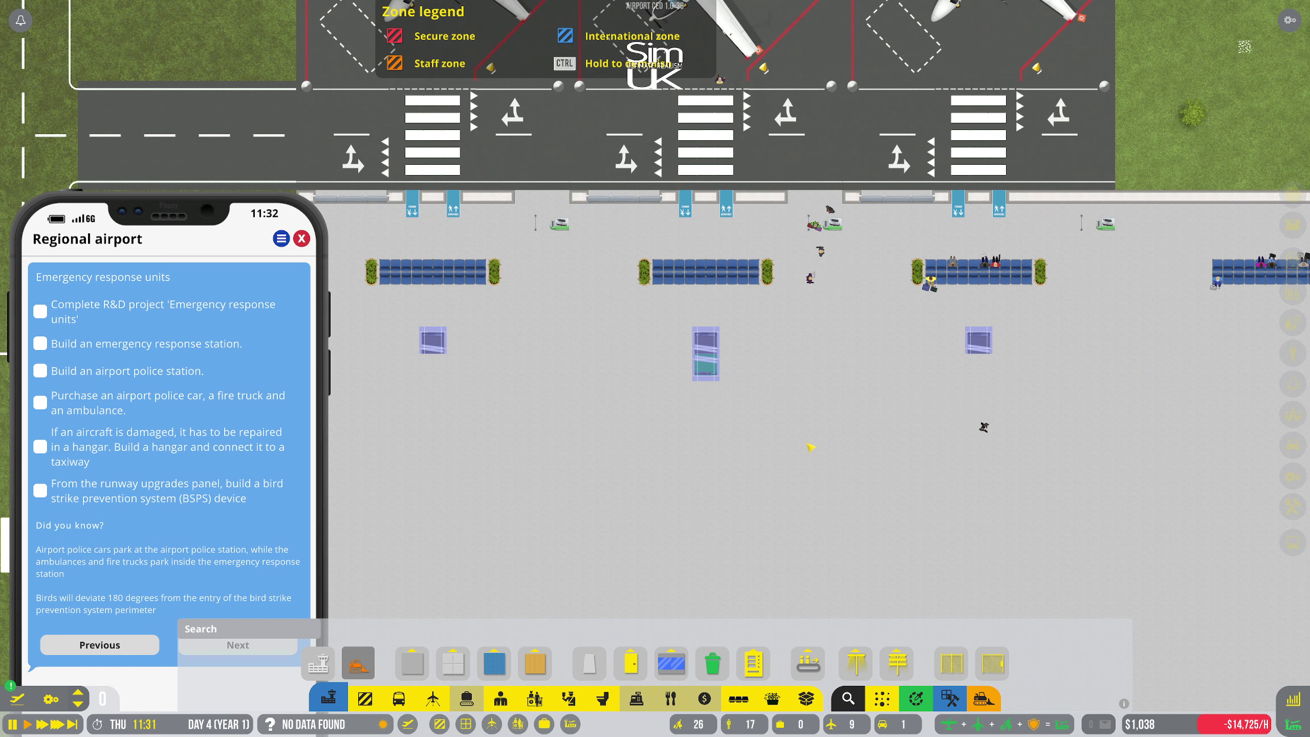
{"action": "key", "text": "w"}
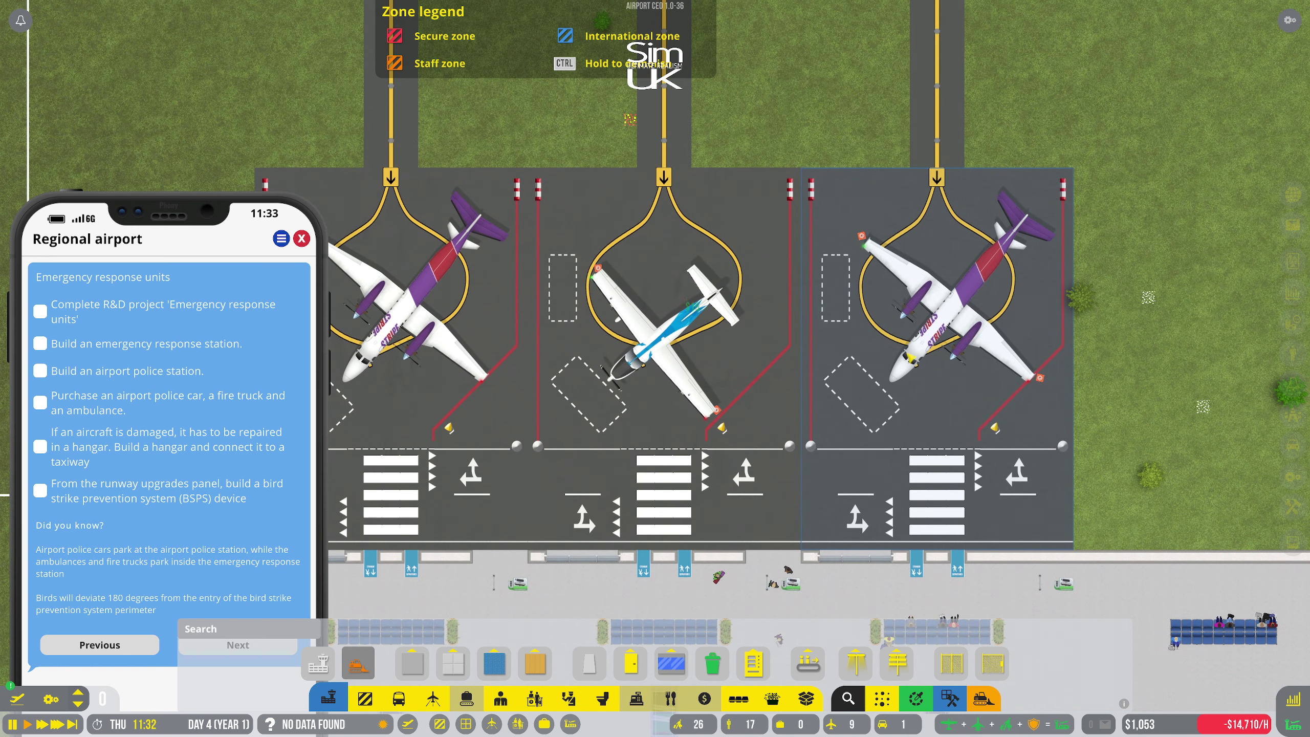
{"action": "scroll", "coordinate": [775, 363], "scroll_direction": "down", "scroll_amount": 1}
{"action": "key", "text": "a"}
{"action": "key", "text": "s"}
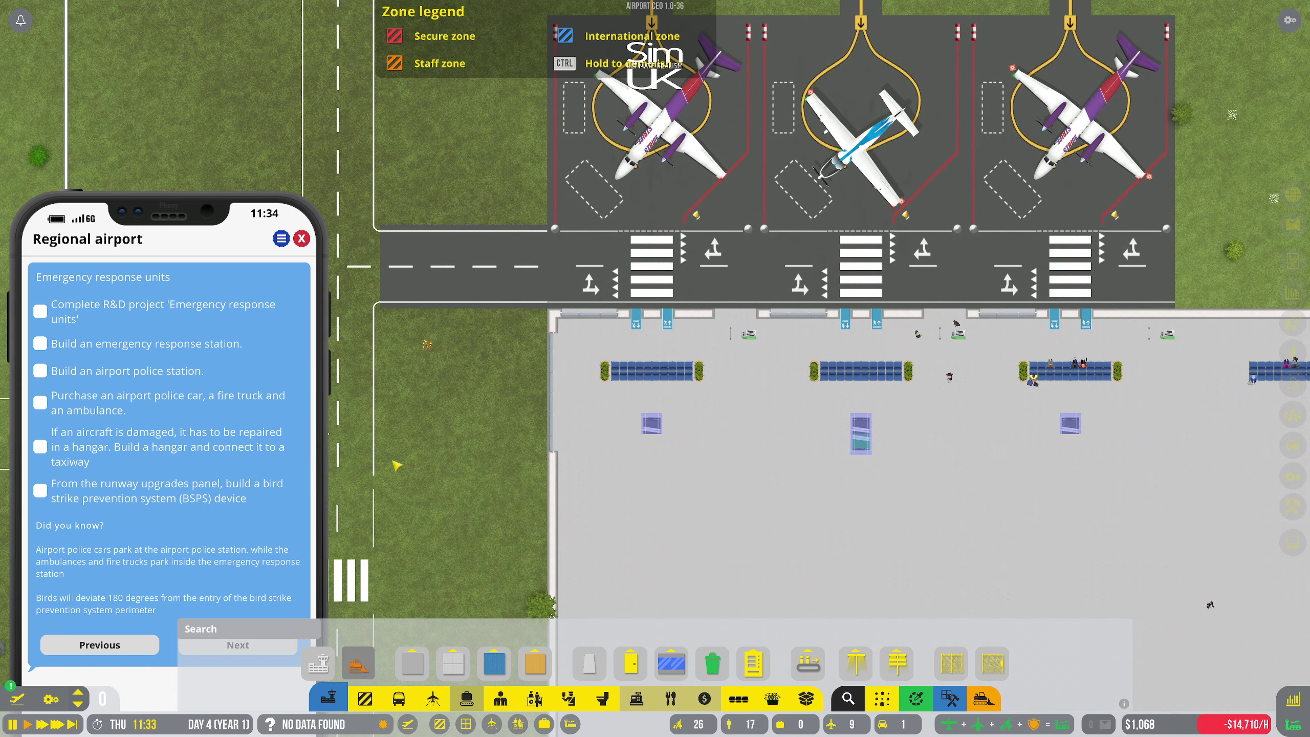
{"action": "key", "text": "s"}
{"action": "key", "text": "a"}
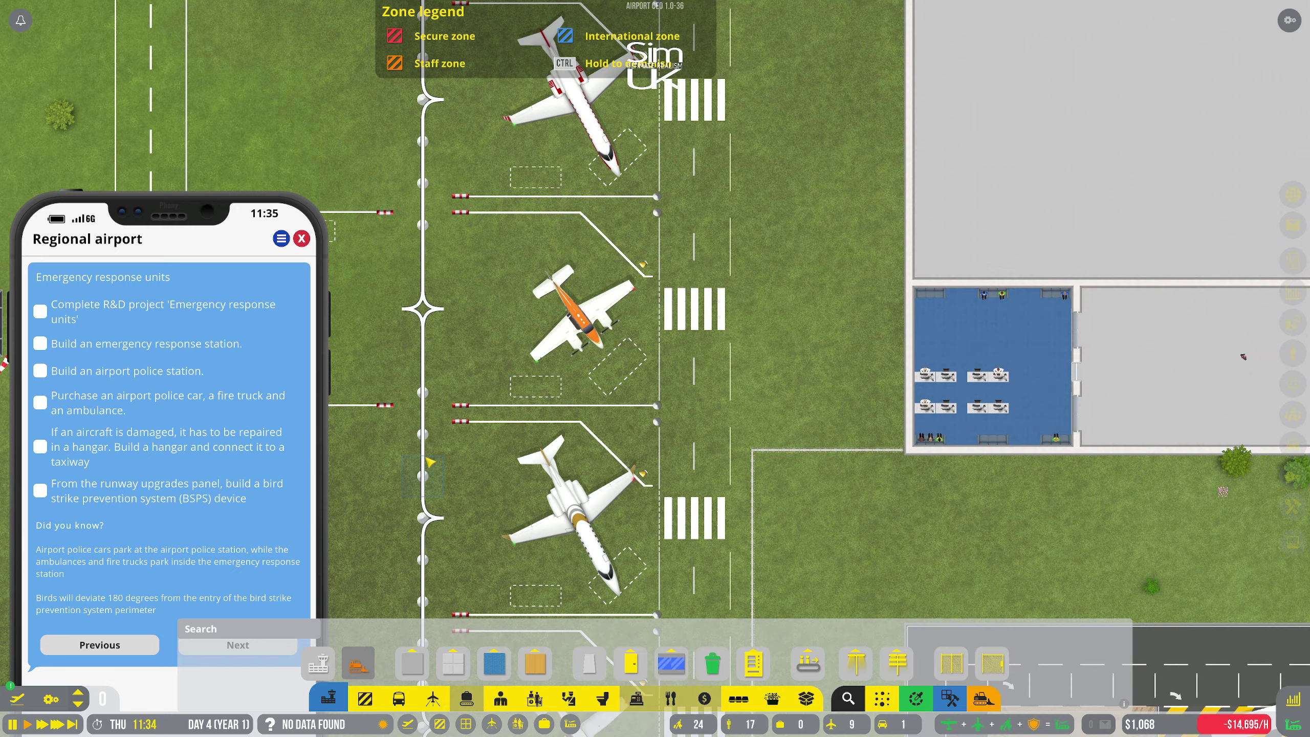
{"action": "key", "text": "w"}
{"action": "key", "text": "d"}
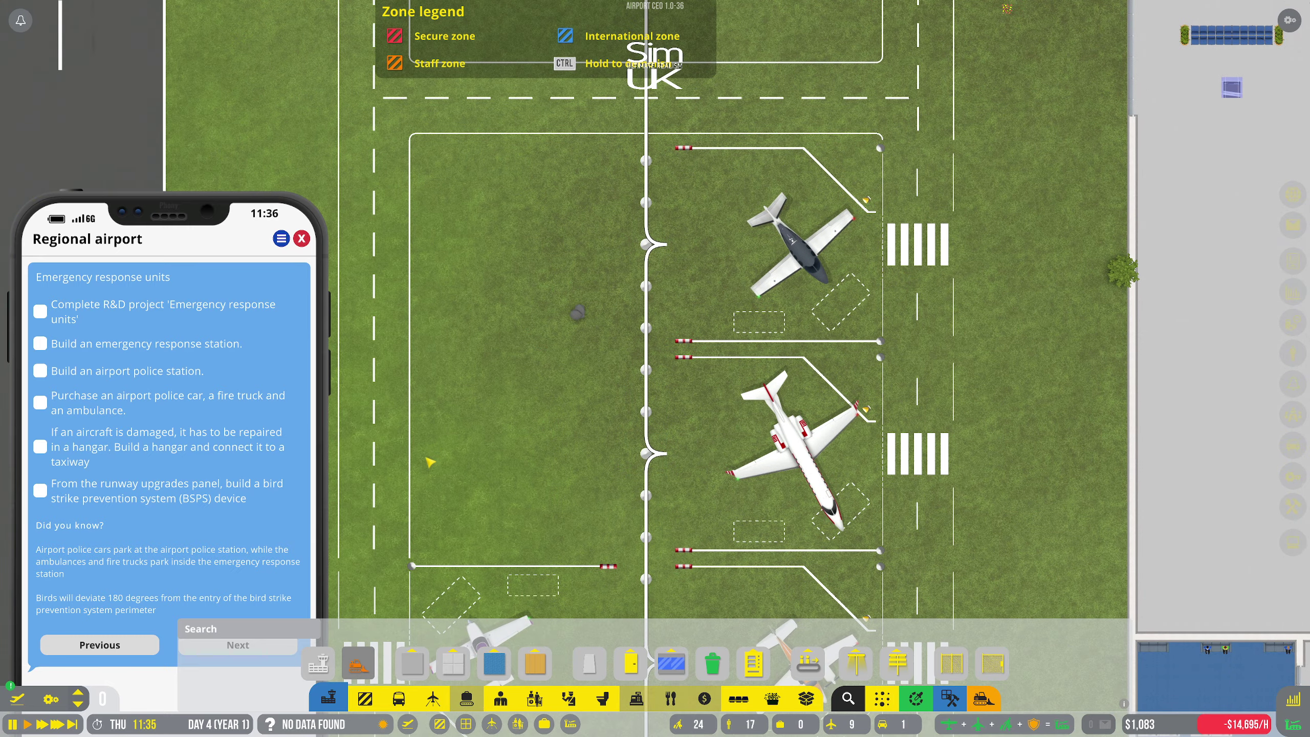
{"action": "key", "text": "s"}
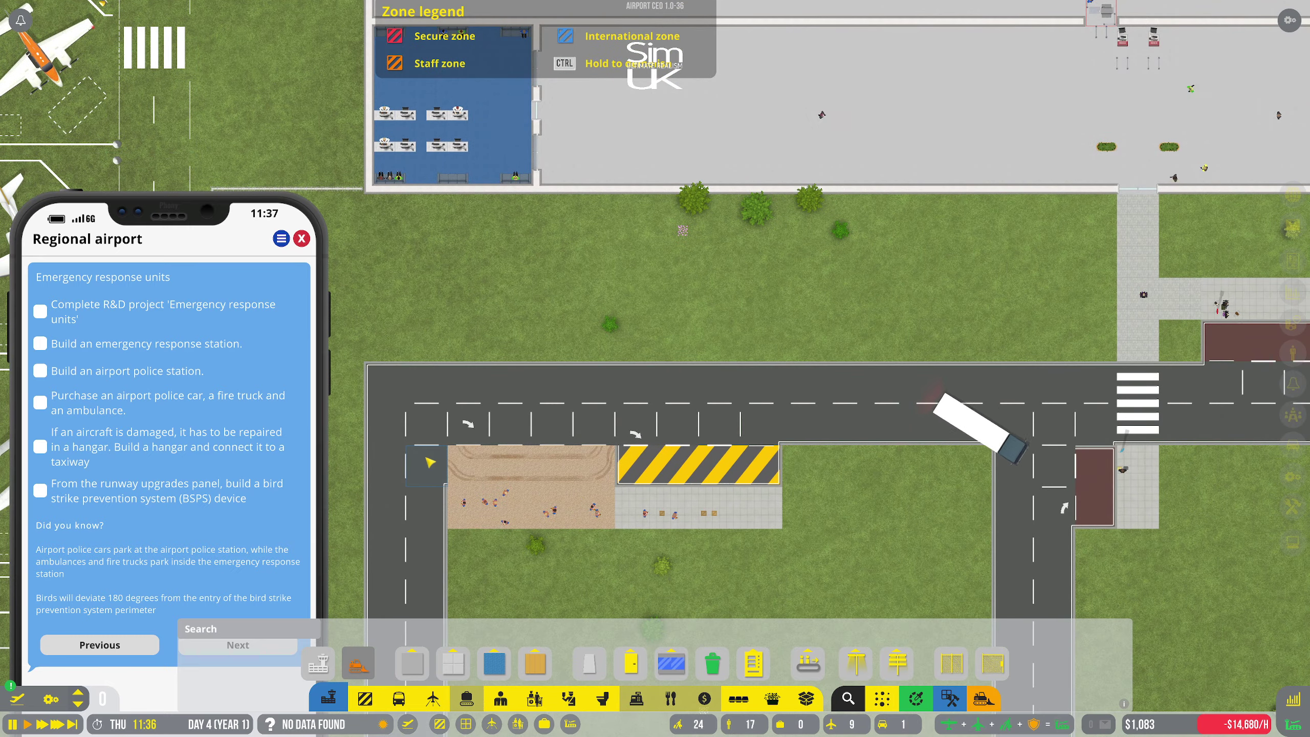
{"action": "key", "text": "s"}
{"action": "key", "text": "d"}
{"action": "key", "text": "s"}
{"action": "key", "text": "d"}
{"action": "key", "text": "w"}
{"action": "key", "text": "a"}
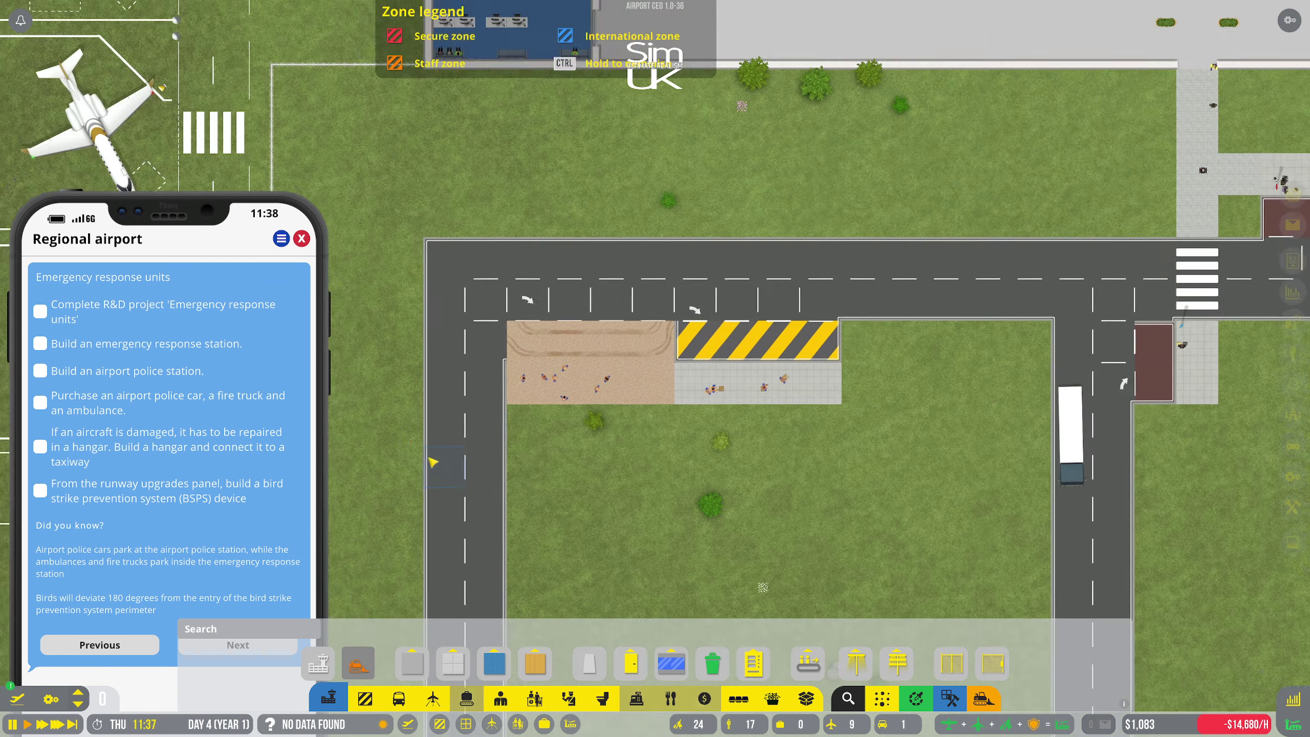
{"action": "key", "text": "s"}
{"action": "key", "text": "d"}
{"action": "key", "text": "d"}
{"action": "key", "text": "s"}
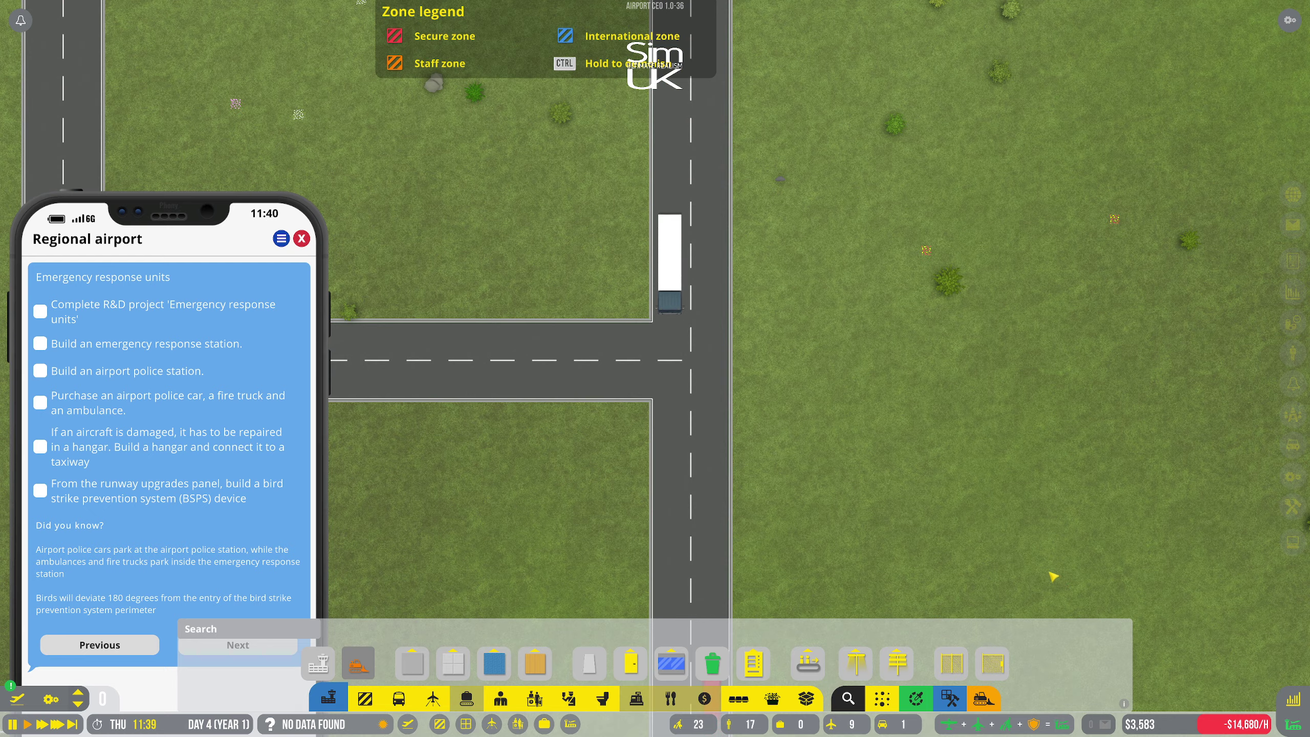
{"action": "scroll", "coordinate": [1023, 573], "scroll_direction": "down", "scroll_amount": 3}
{"action": "scroll", "coordinate": [943, 558], "scroll_direction": "down", "scroll_amount": 2}
{"action": "scroll", "coordinate": [944, 558], "scroll_direction": "down", "scroll_amount": 2}
{"action": "scroll", "coordinate": [731, 553], "scroll_direction": "up", "scroll_amount": 2}
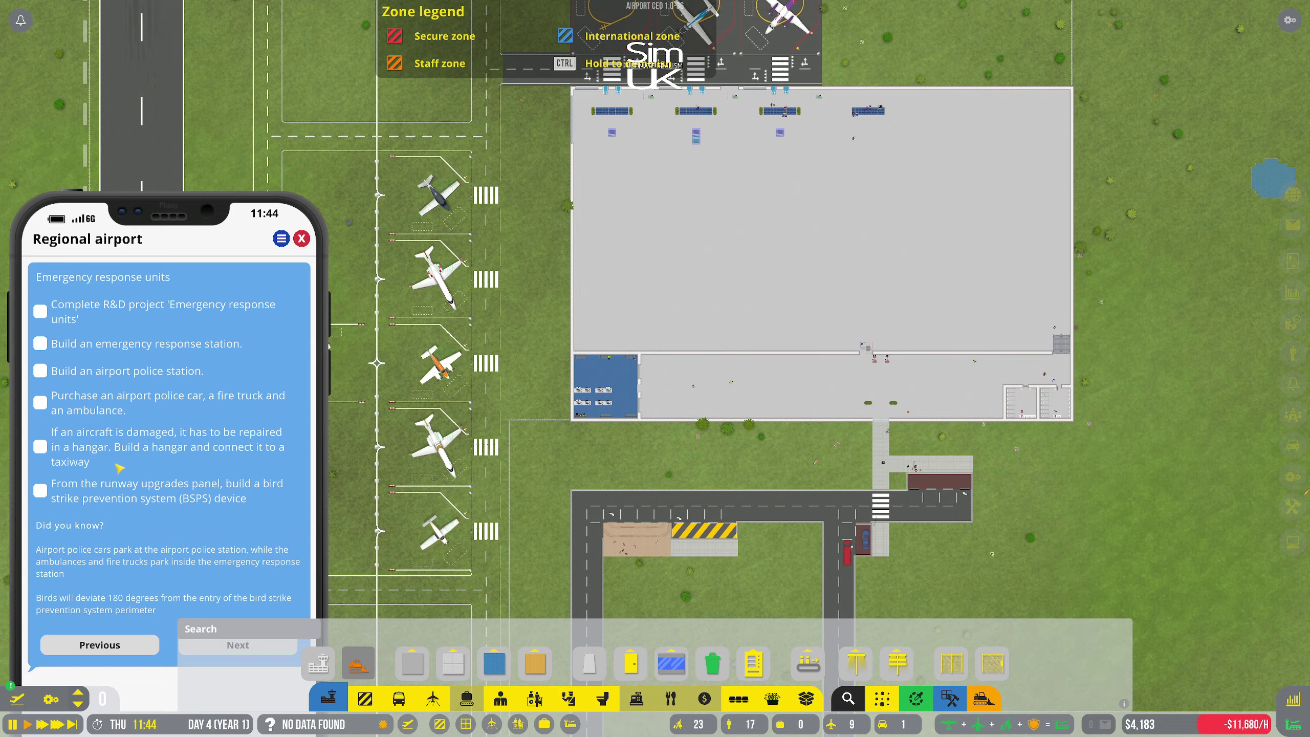
{"action": "key", "text": "w"}
{"action": "scroll", "coordinate": [647, 579], "scroll_direction": "down", "scroll_amount": 3}
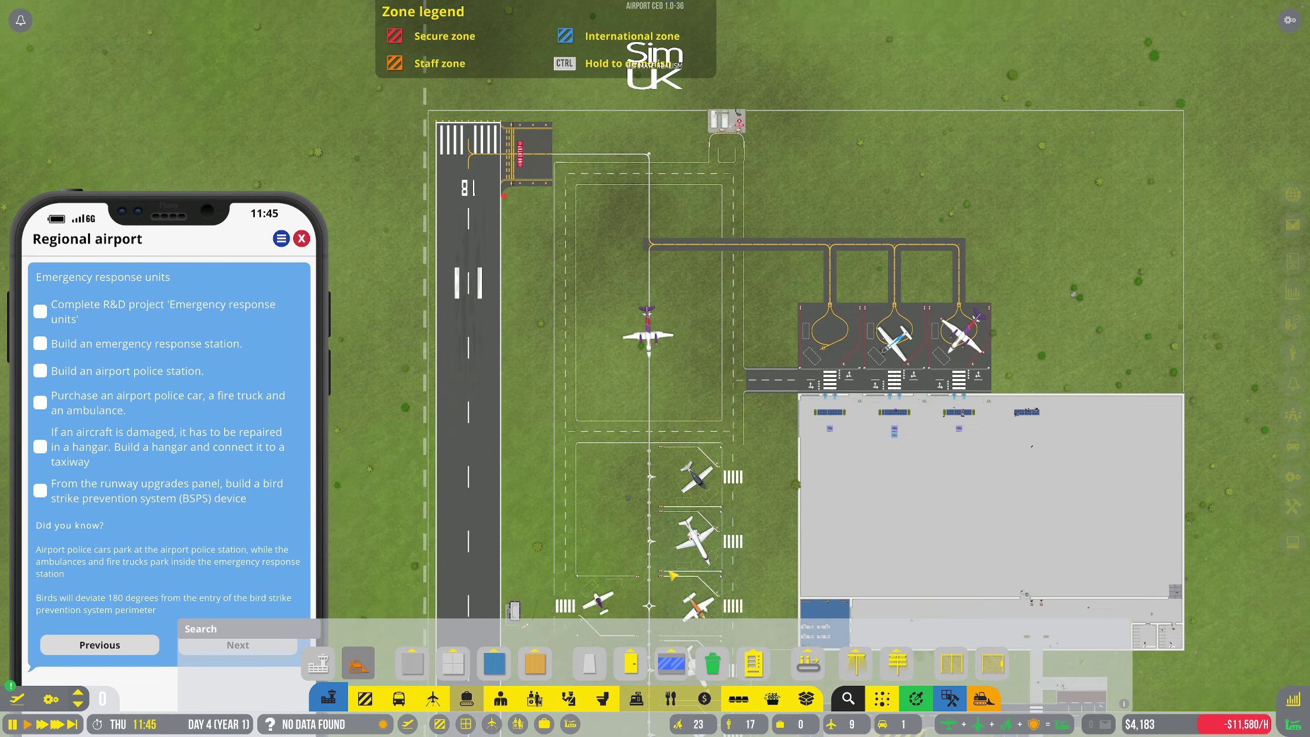
{"action": "key", "text": "w"}
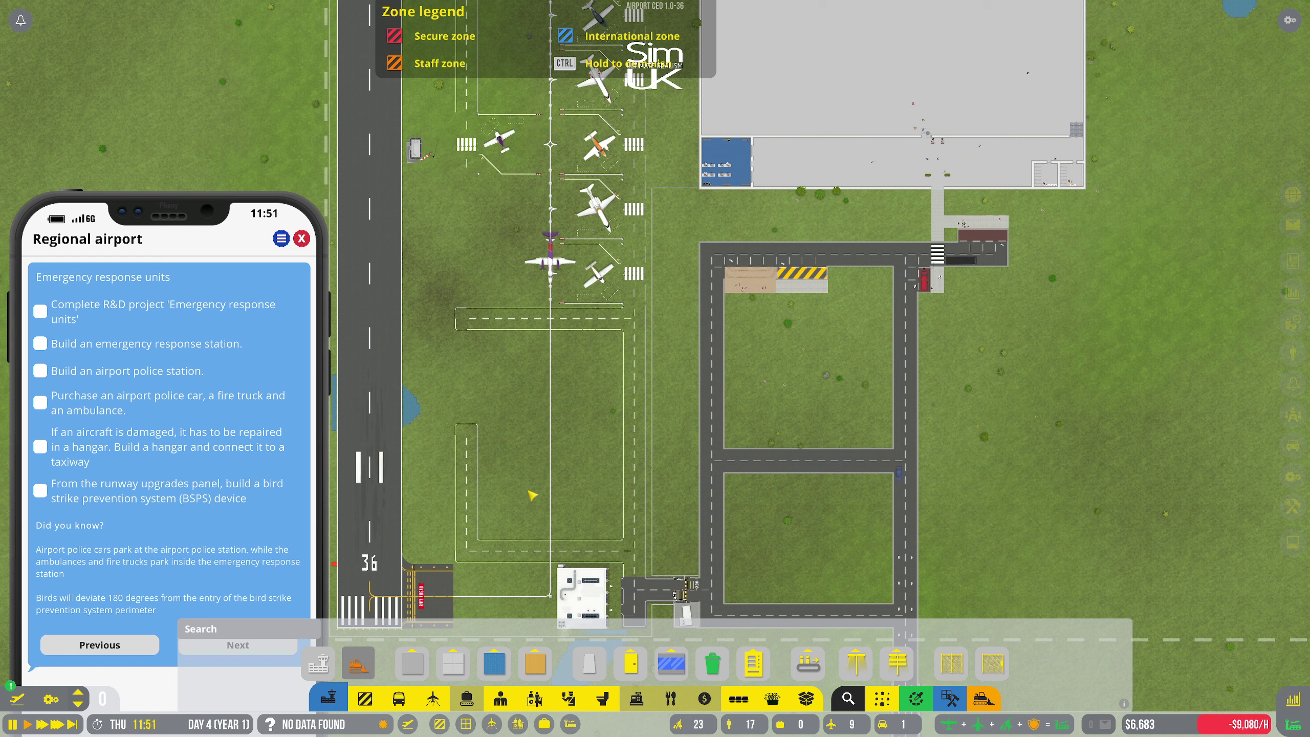
{"action": "key", "text": "w"}
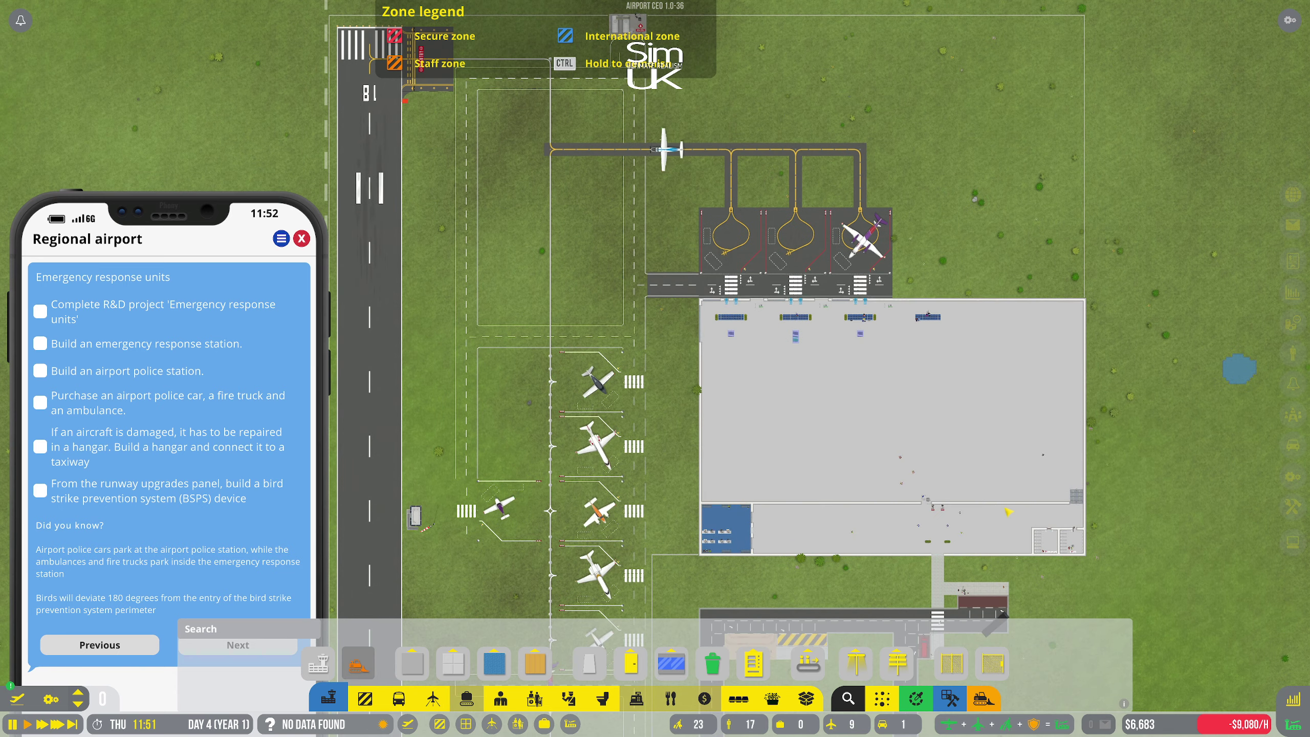
{"action": "key", "text": "w"}
{"action": "key", "text": "d"}
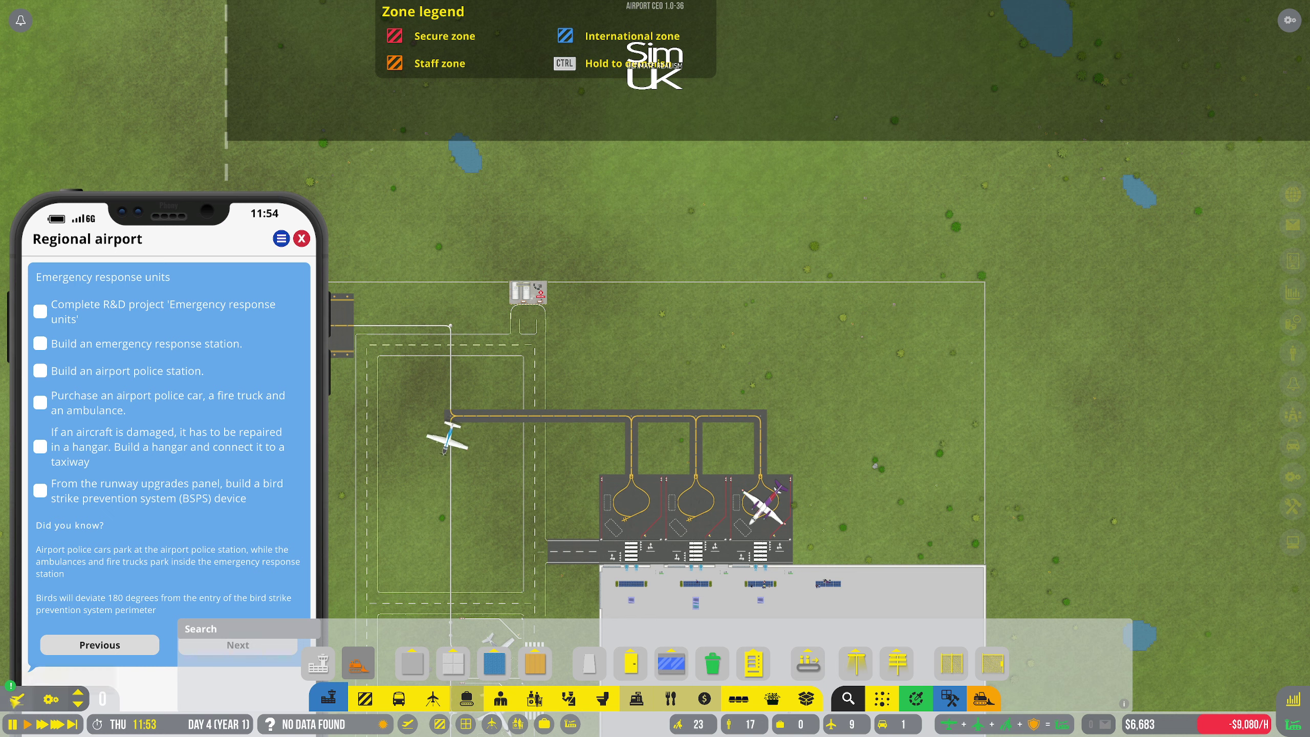
Schedule Forrest Air flight FA313 on Small Aircraft Stand 9 in the evening
{"action": "key", "text": "f"}
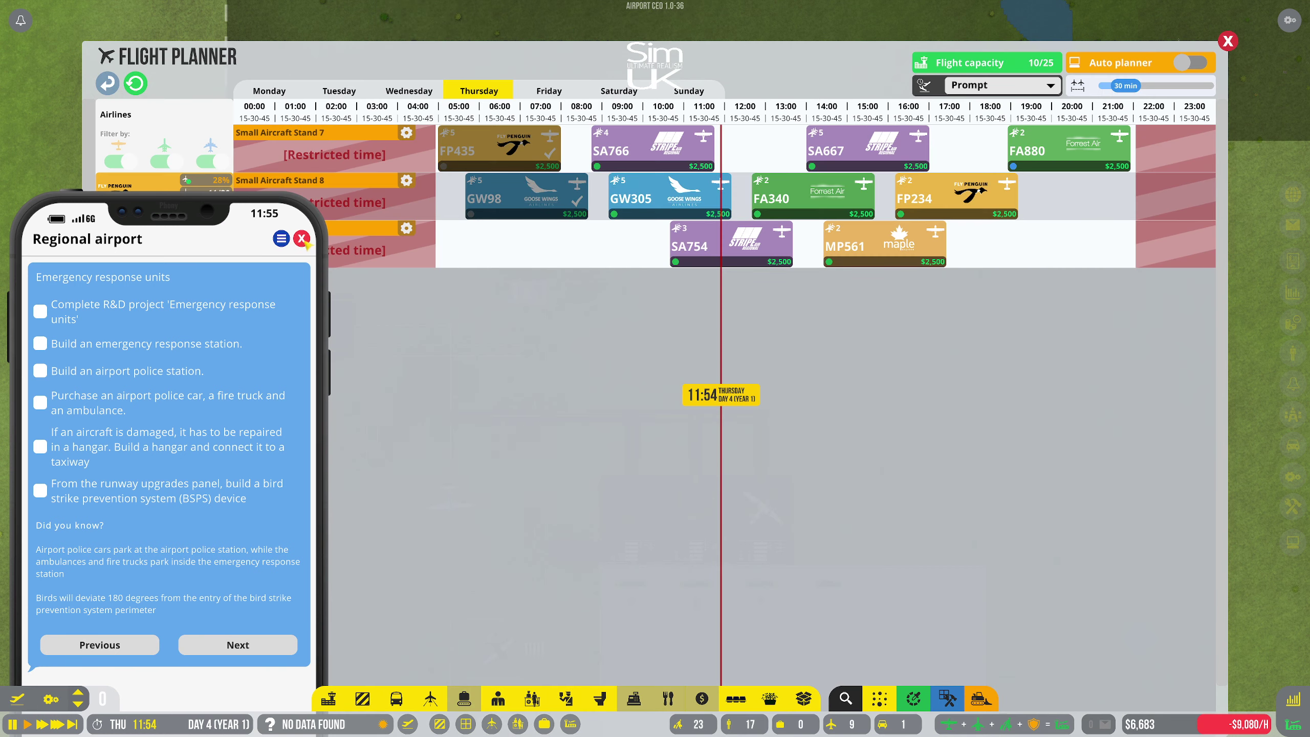
{"action": "left_click", "coordinate": [399, 404]}
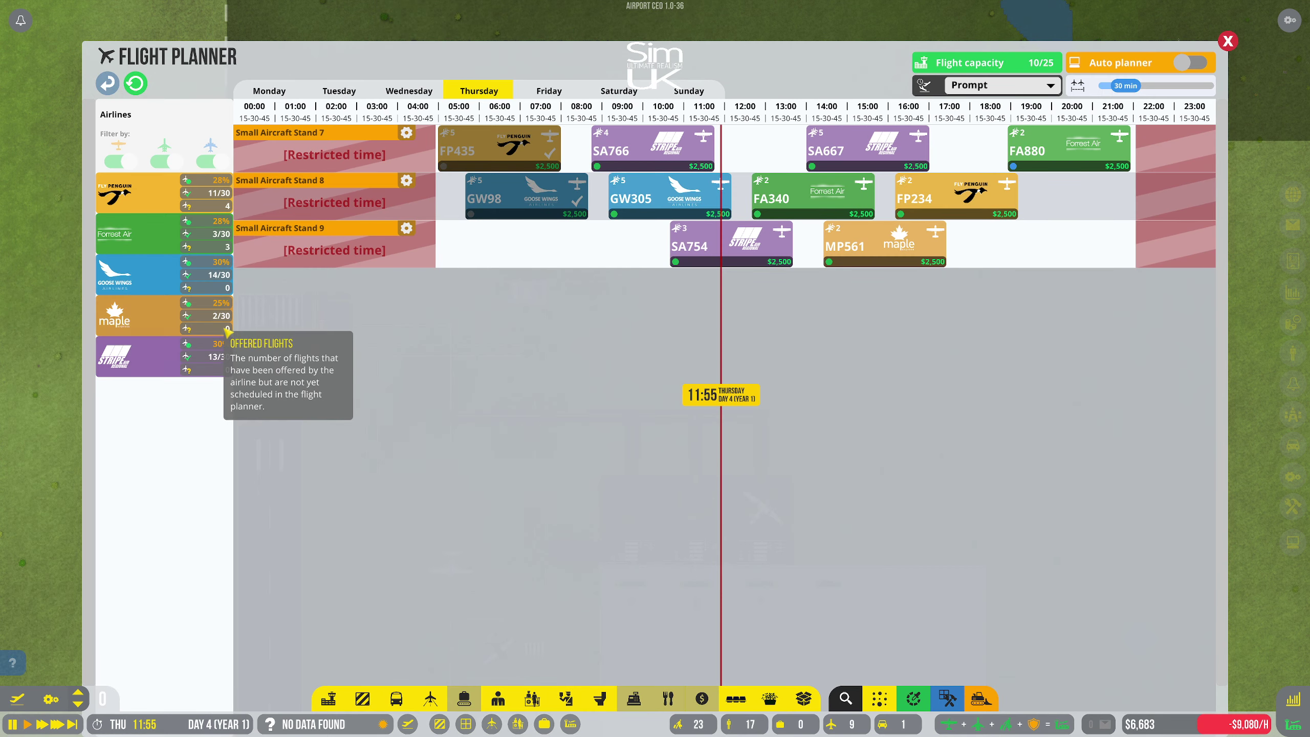
{"action": "left_click", "coordinate": [185, 240]}
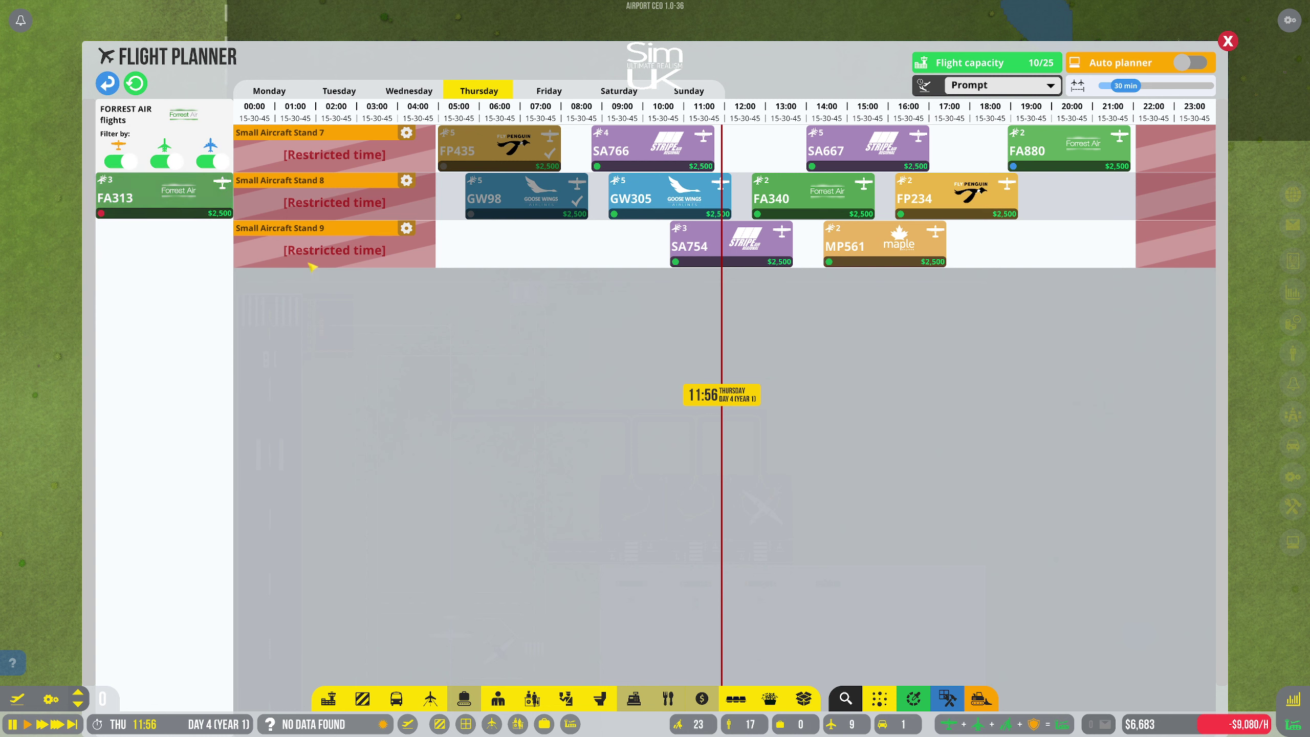
{"action": "left_click_drag", "start_coordinate": [164, 195], "coordinate": [1054, 260]}
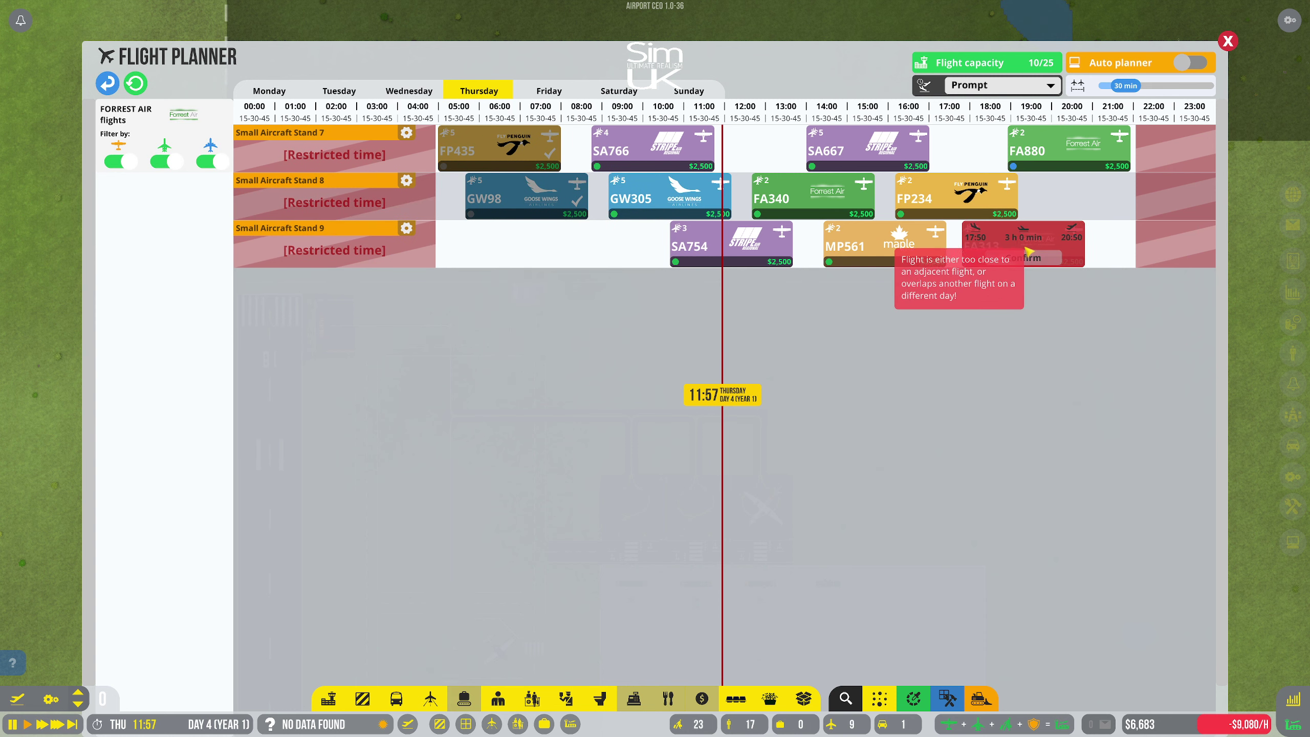
{"action": "left_click", "coordinate": [1029, 257]}
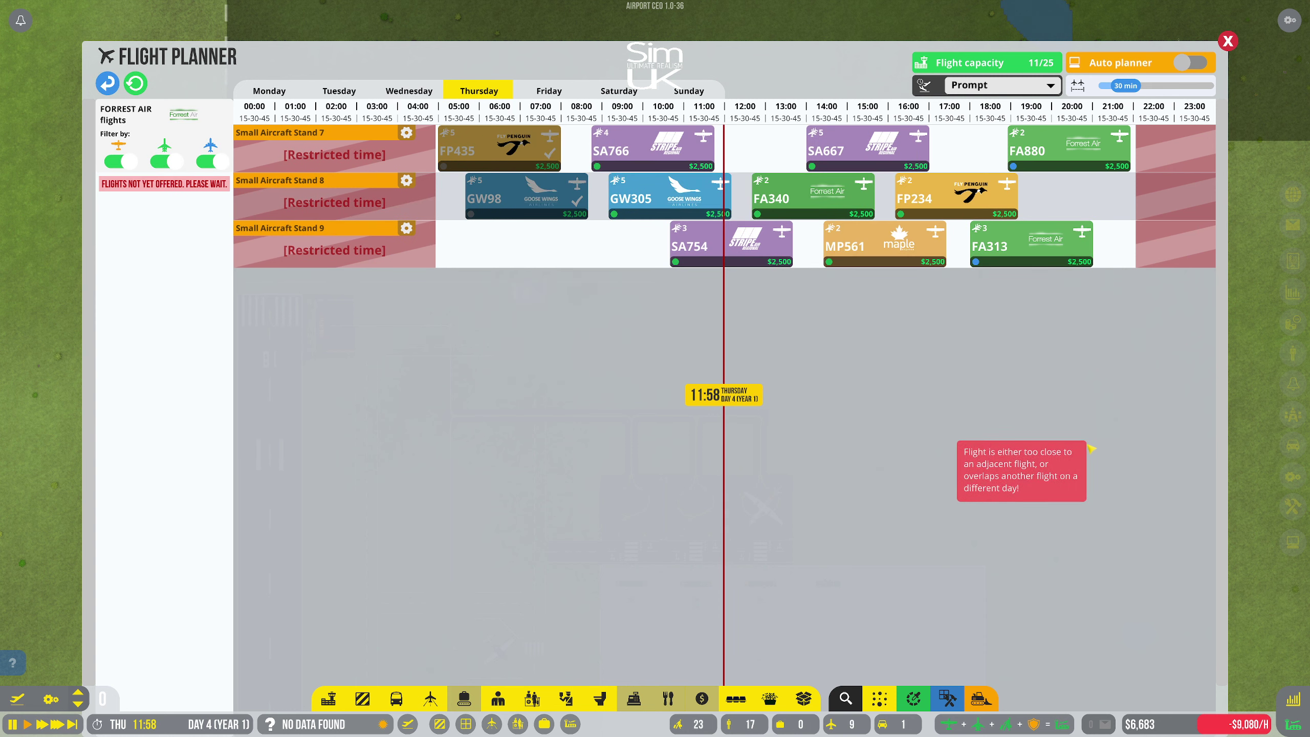
{"action": "left_click", "coordinate": [106, 83]}
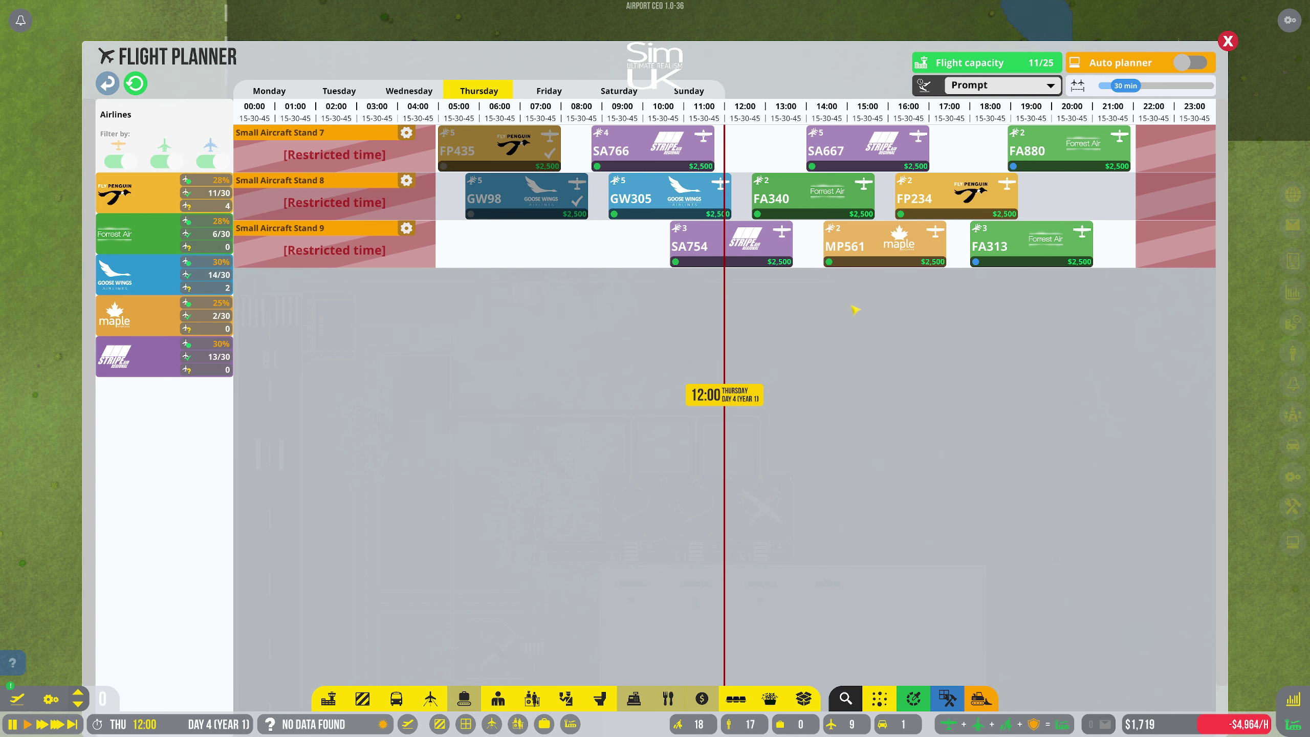
Compare the day schedules, then book Fly Penguin FP654 on Stand 9 Friday at 07:10
{"action": "left_click", "coordinate": [548, 93]}
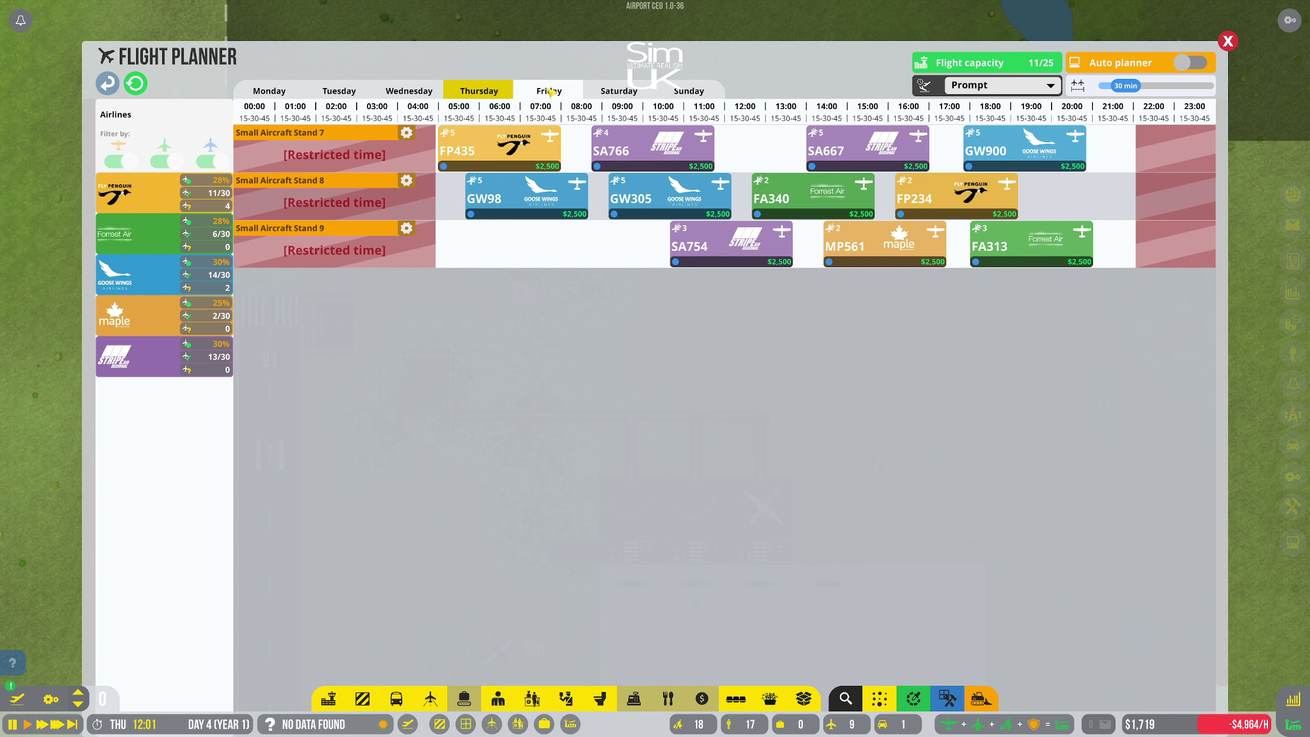
{"action": "left_click", "coordinate": [607, 91]}
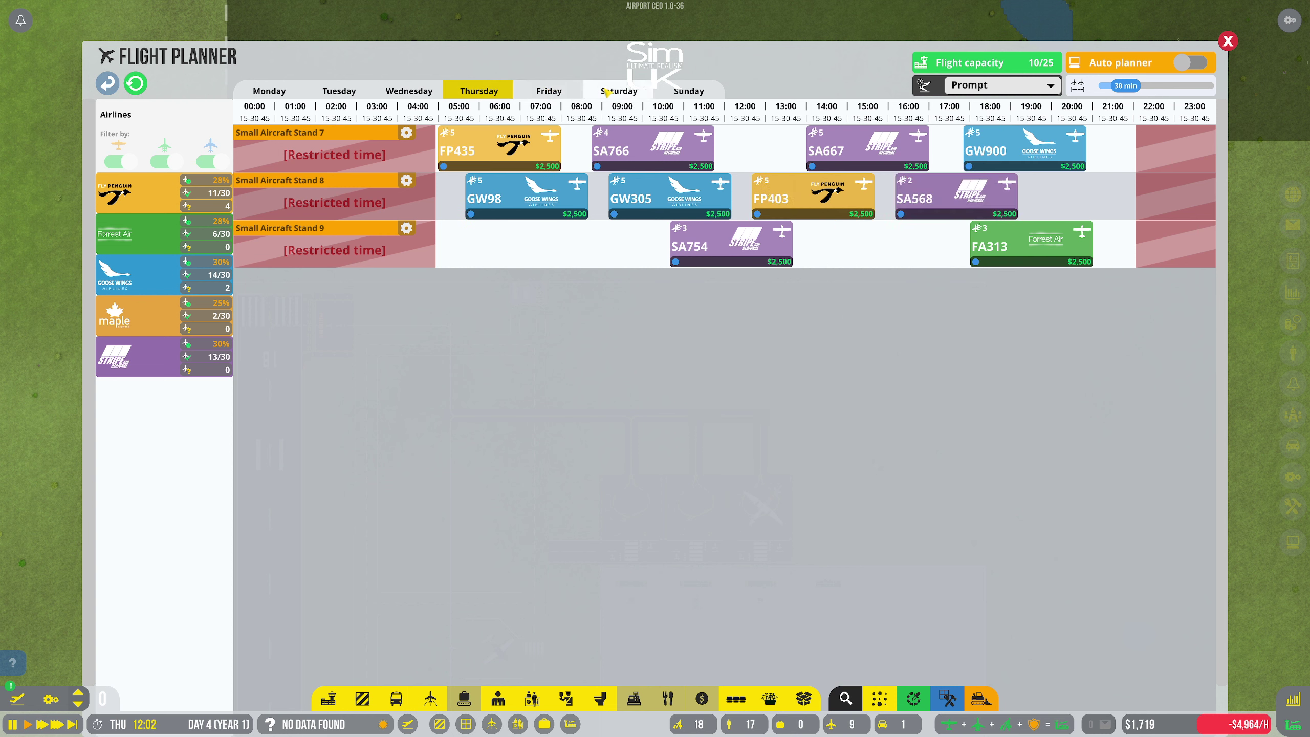
{"action": "left_click", "coordinate": [543, 92]}
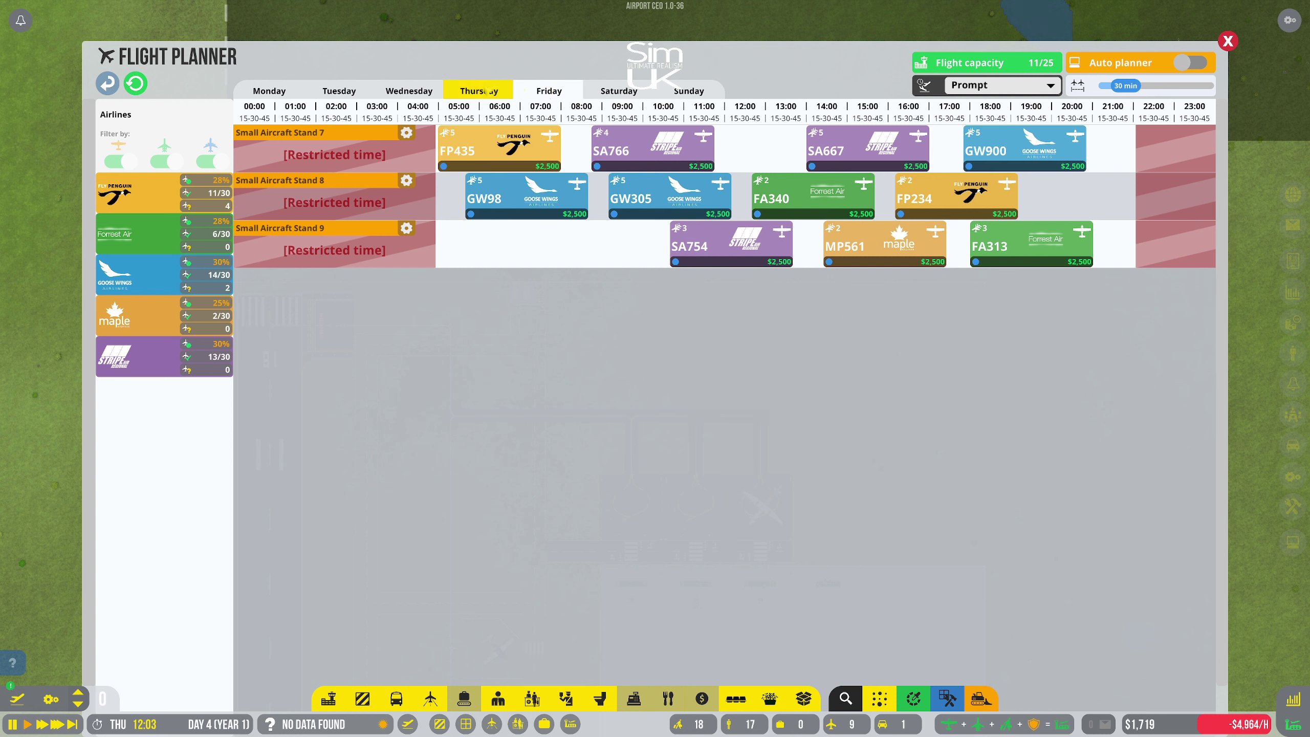
{"action": "left_click", "coordinate": [477, 92]}
{"action": "left_click", "coordinate": [523, 91]}
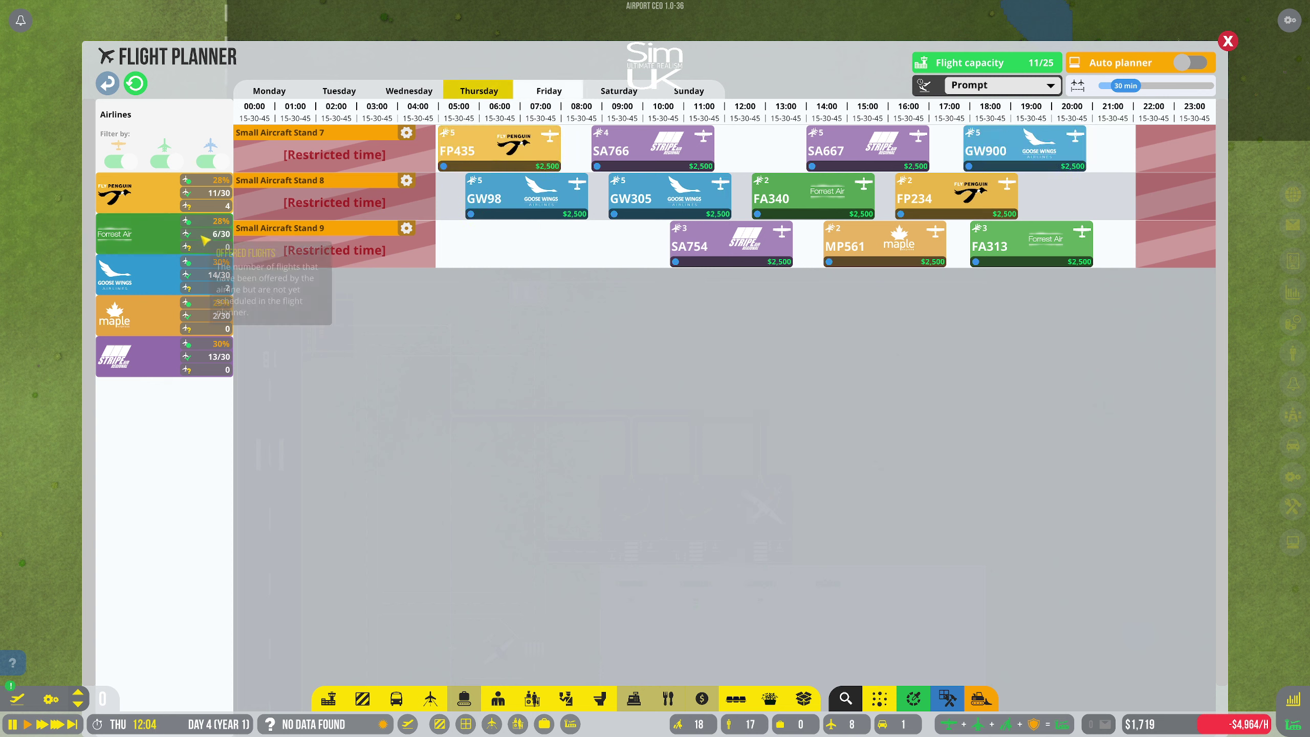
{"action": "left_click", "coordinate": [133, 195]}
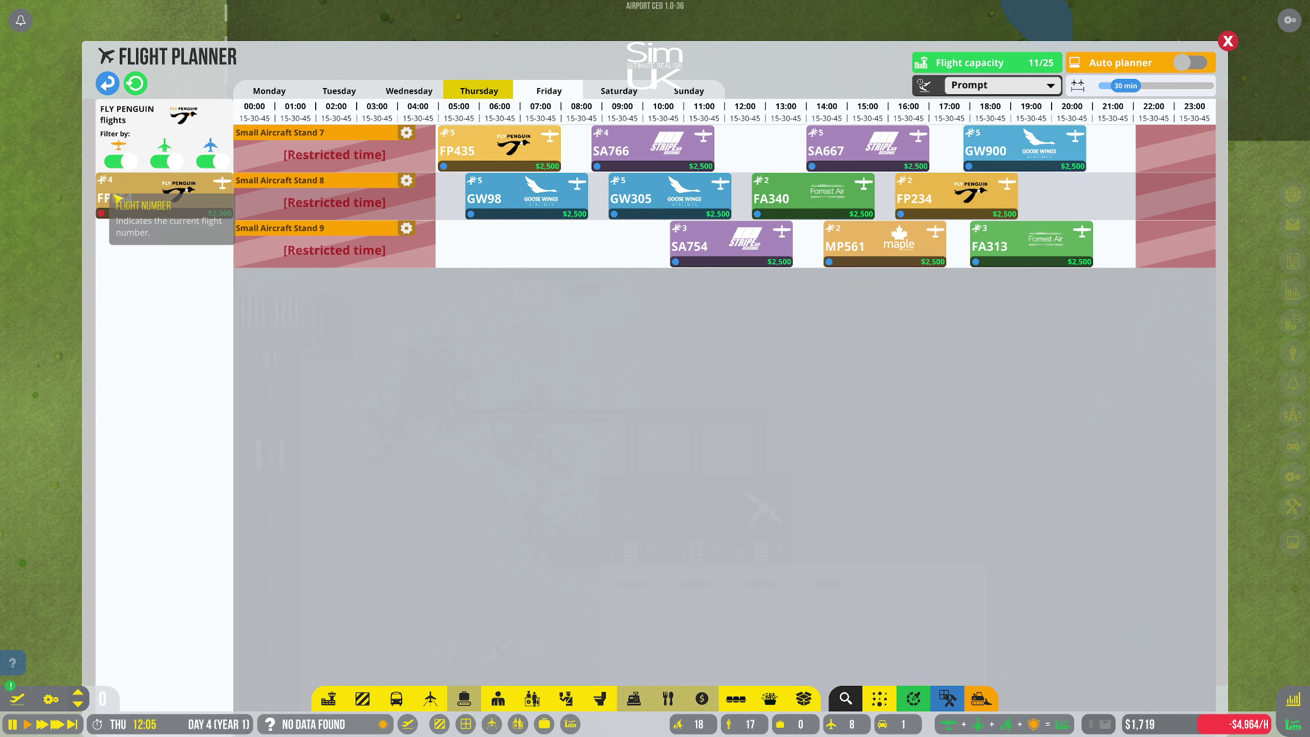
{"action": "left_click_drag", "start_coordinate": [144, 162], "coordinate": [601, 263]}
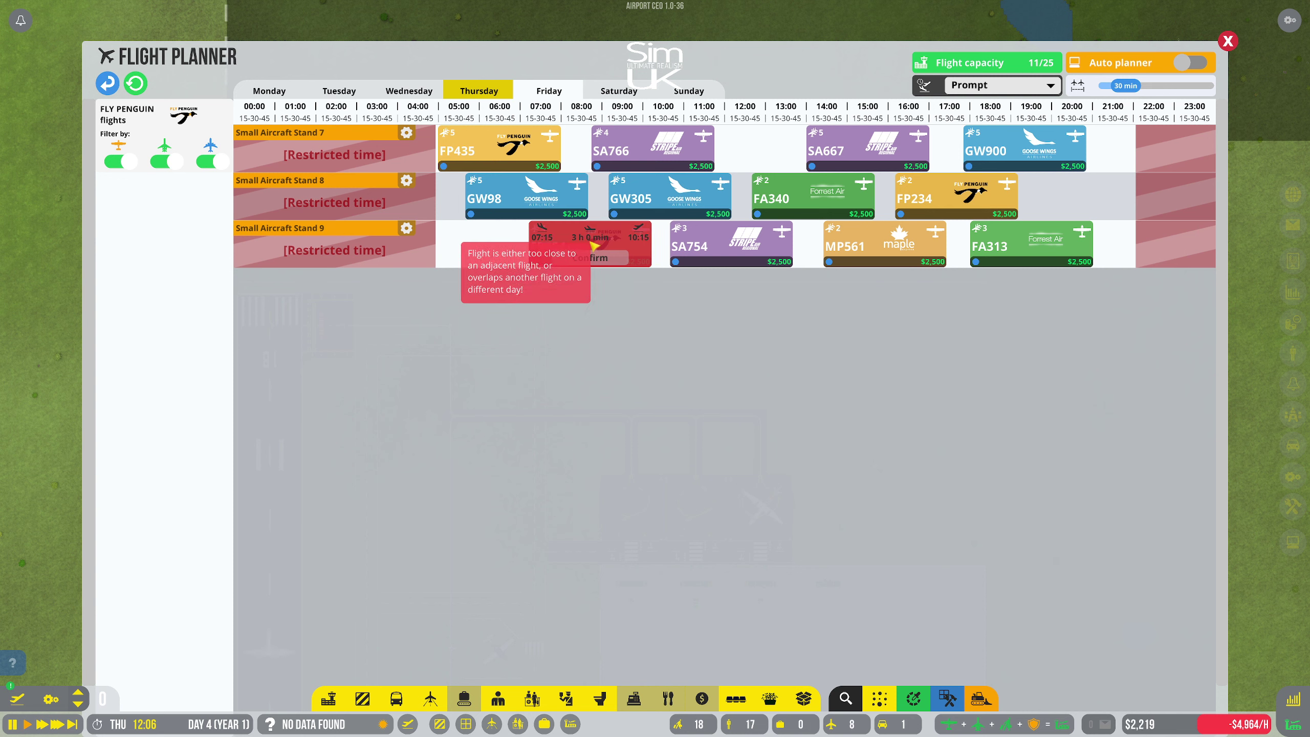
{"action": "left_click", "coordinate": [598, 259]}
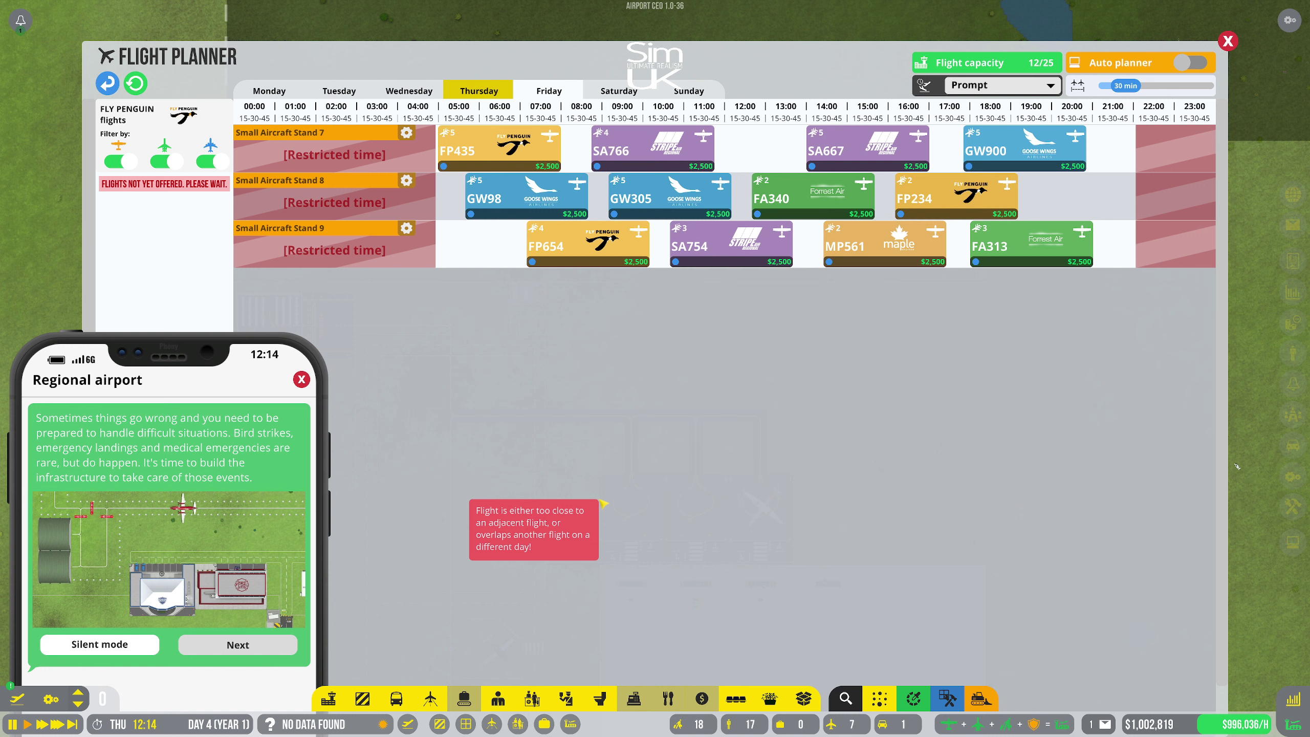
Advance the tutorial to the Patrol routes page and close the flight planner via Security
{"action": "left_click", "coordinate": [253, 635]}
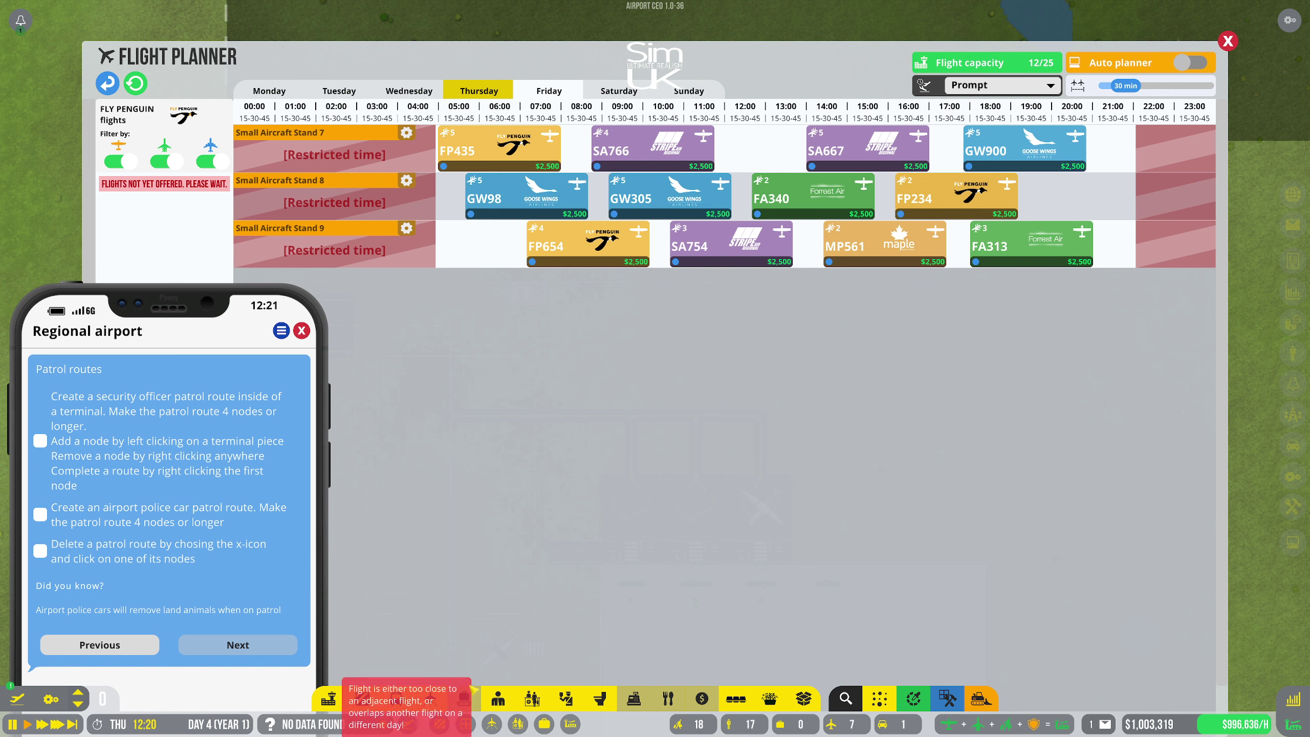
{"action": "left_click", "coordinate": [566, 698]}
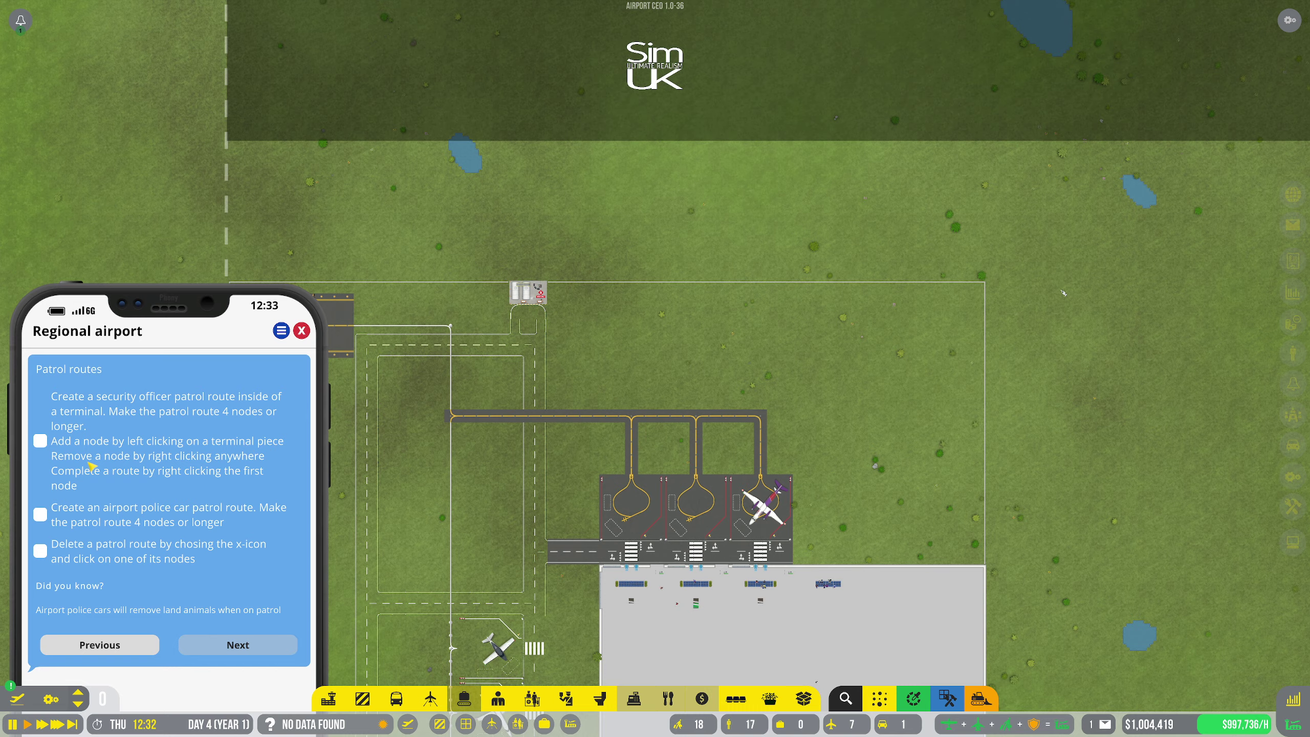
{"action": "scroll", "coordinate": [427, 468], "scroll_direction": "up", "scroll_amount": 2}
{"action": "scroll", "coordinate": [584, 506], "scroll_direction": "down", "scroll_amount": 5}
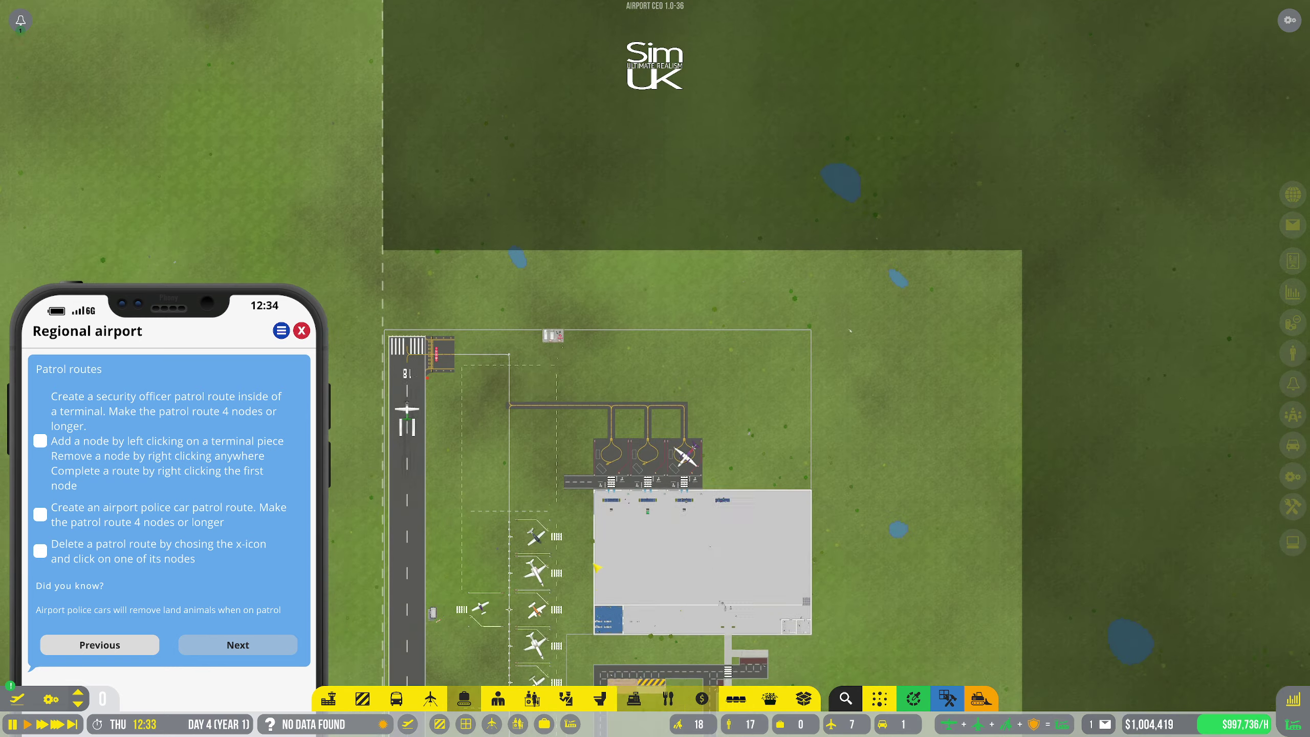
{"action": "scroll", "coordinate": [602, 564], "scroll_direction": "up", "scroll_amount": 5}
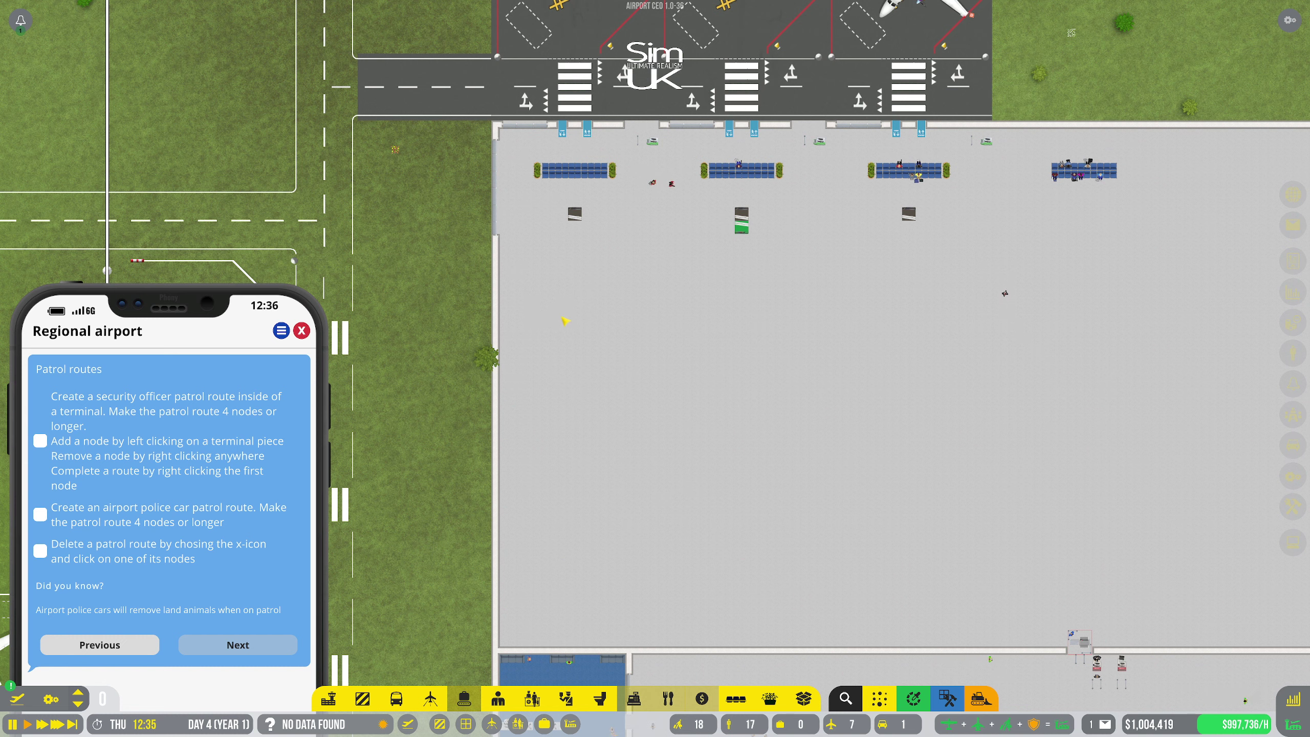
{"action": "key", "text": "d"}
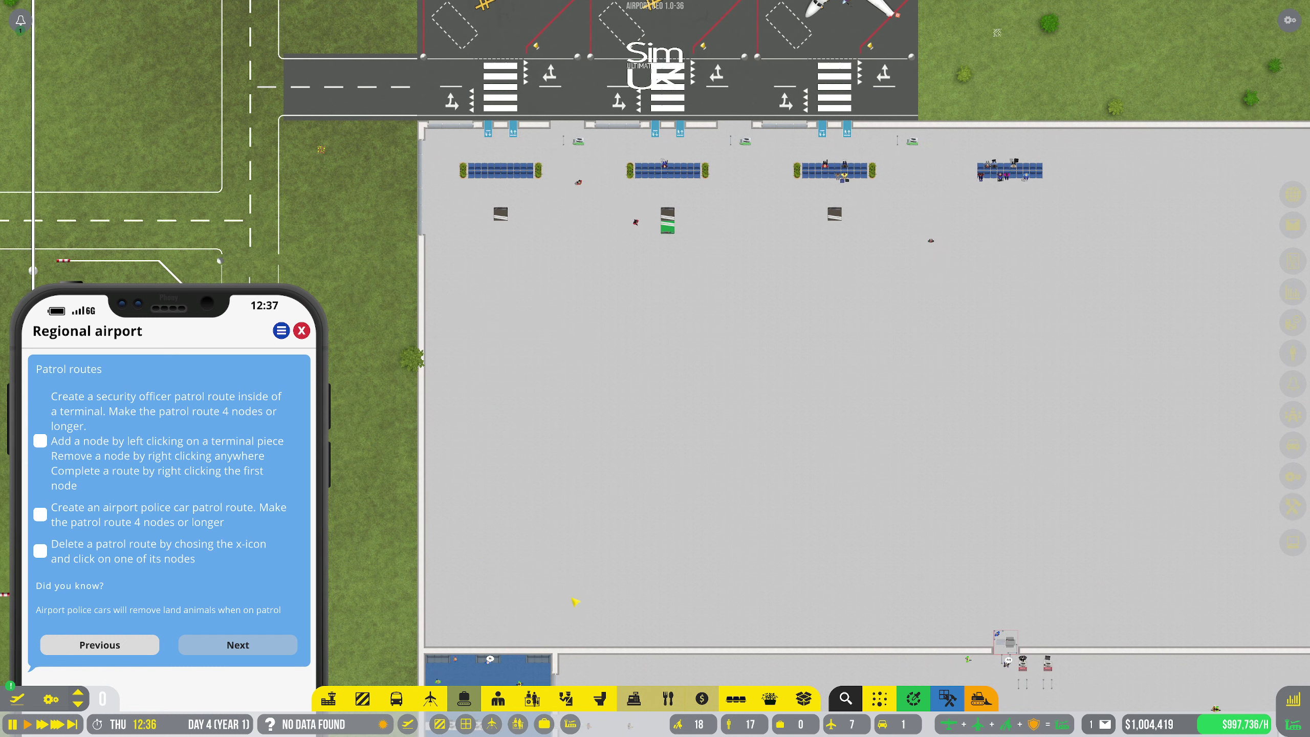
{"action": "key", "text": "s"}
{"action": "key", "text": "d"}
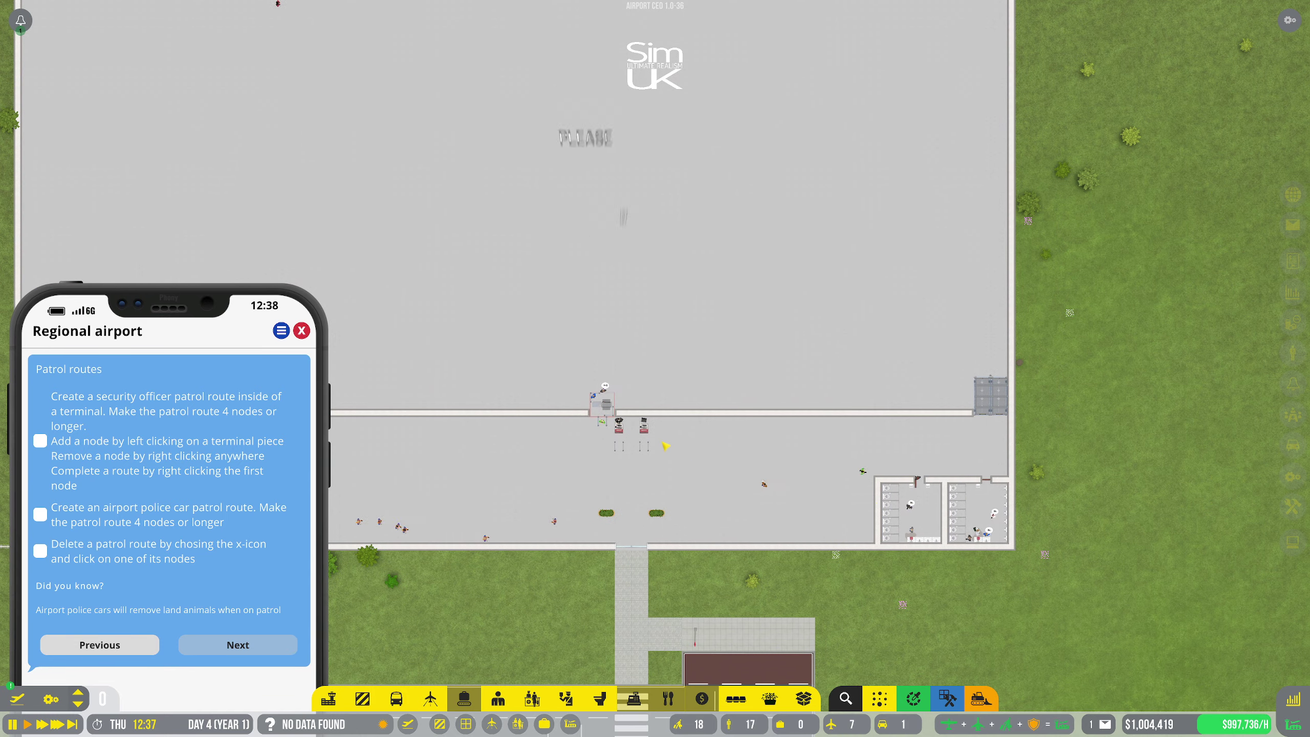
{"action": "left_click", "coordinate": [603, 394]}
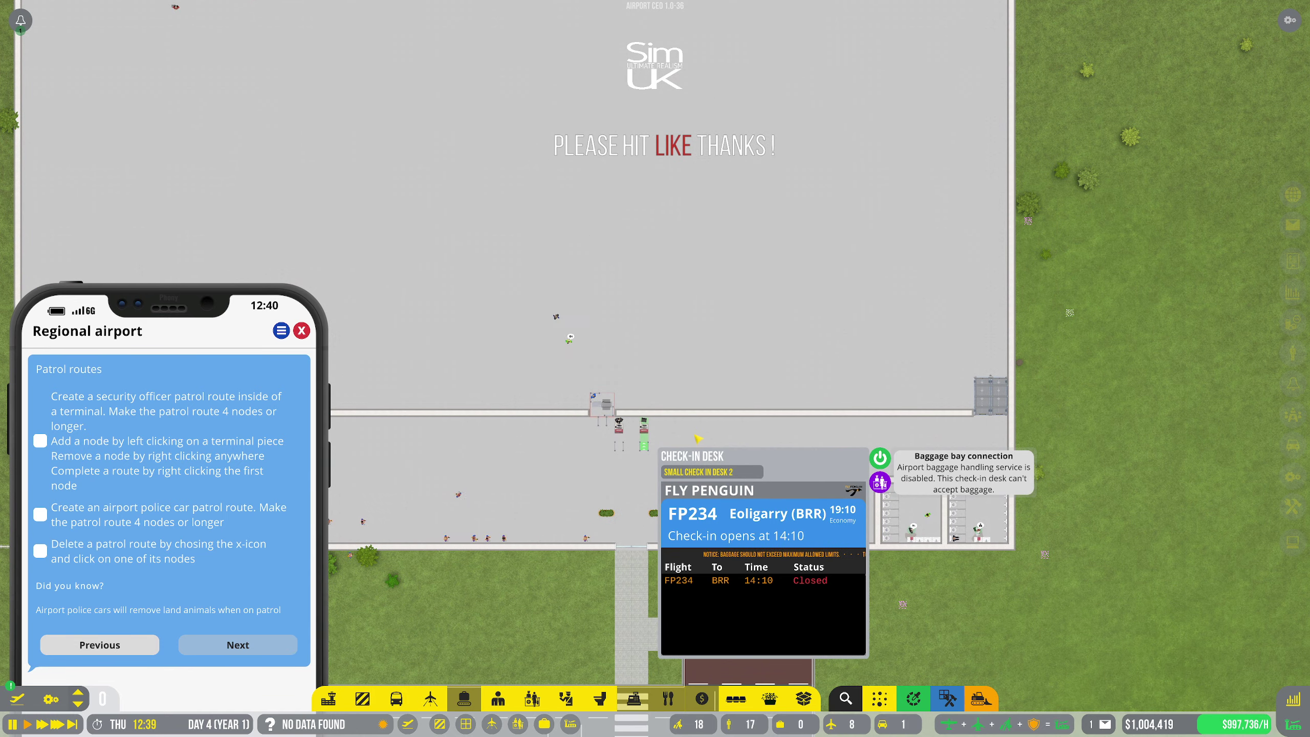
{"action": "left_click", "coordinate": [619, 431]}
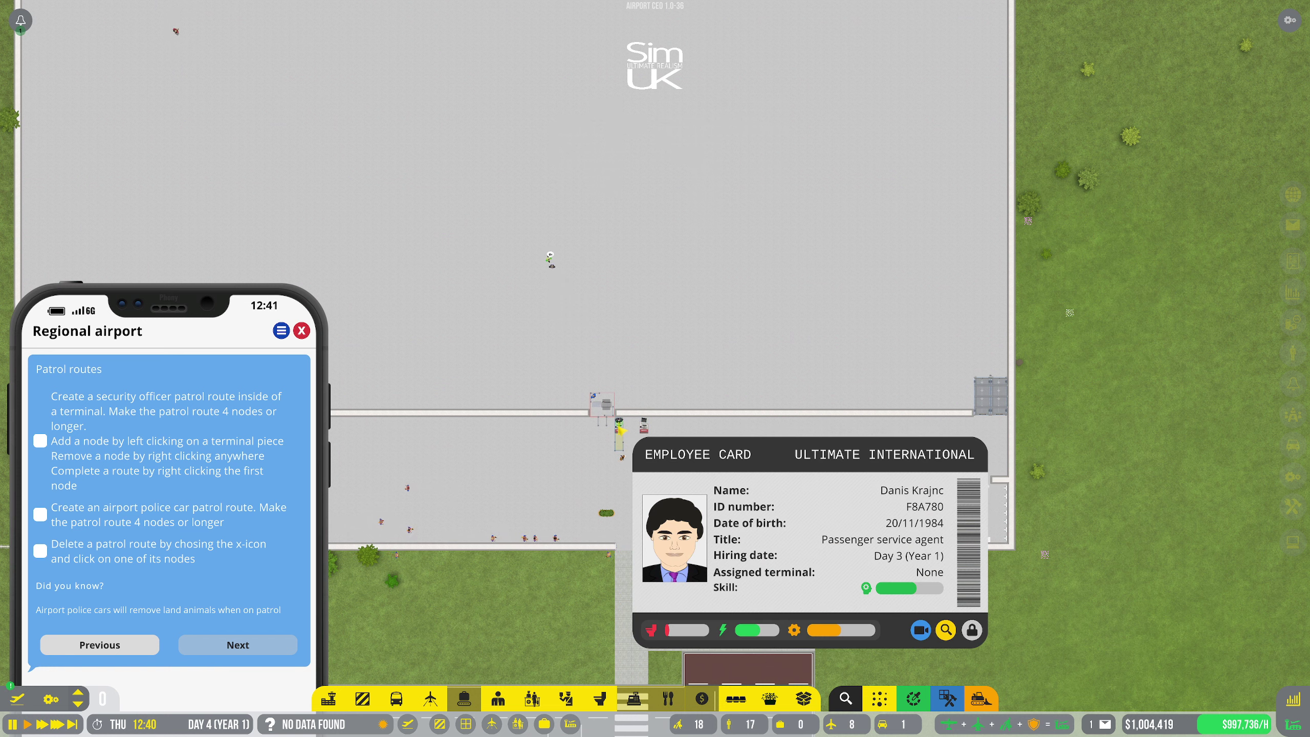
{"action": "key", "text": "Escape"}
{"action": "key", "text": "d"}
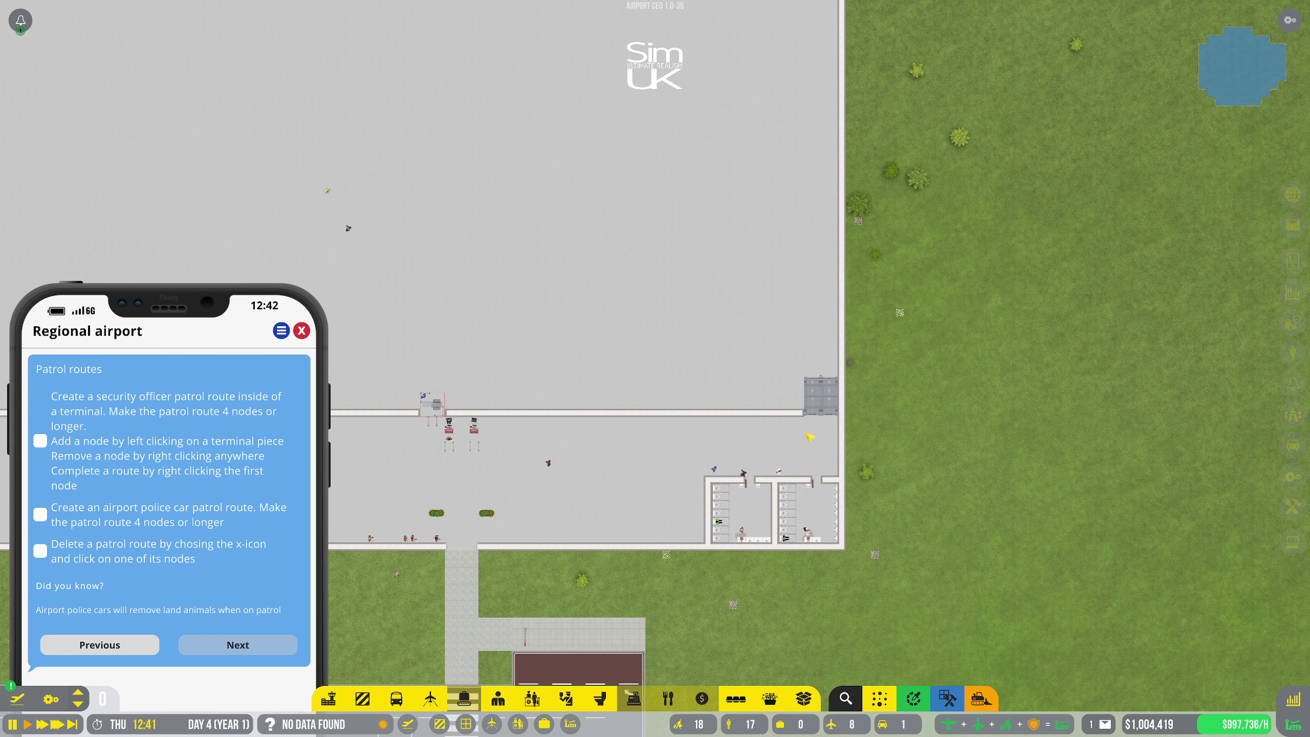
{"action": "left_click", "coordinate": [436, 405]}
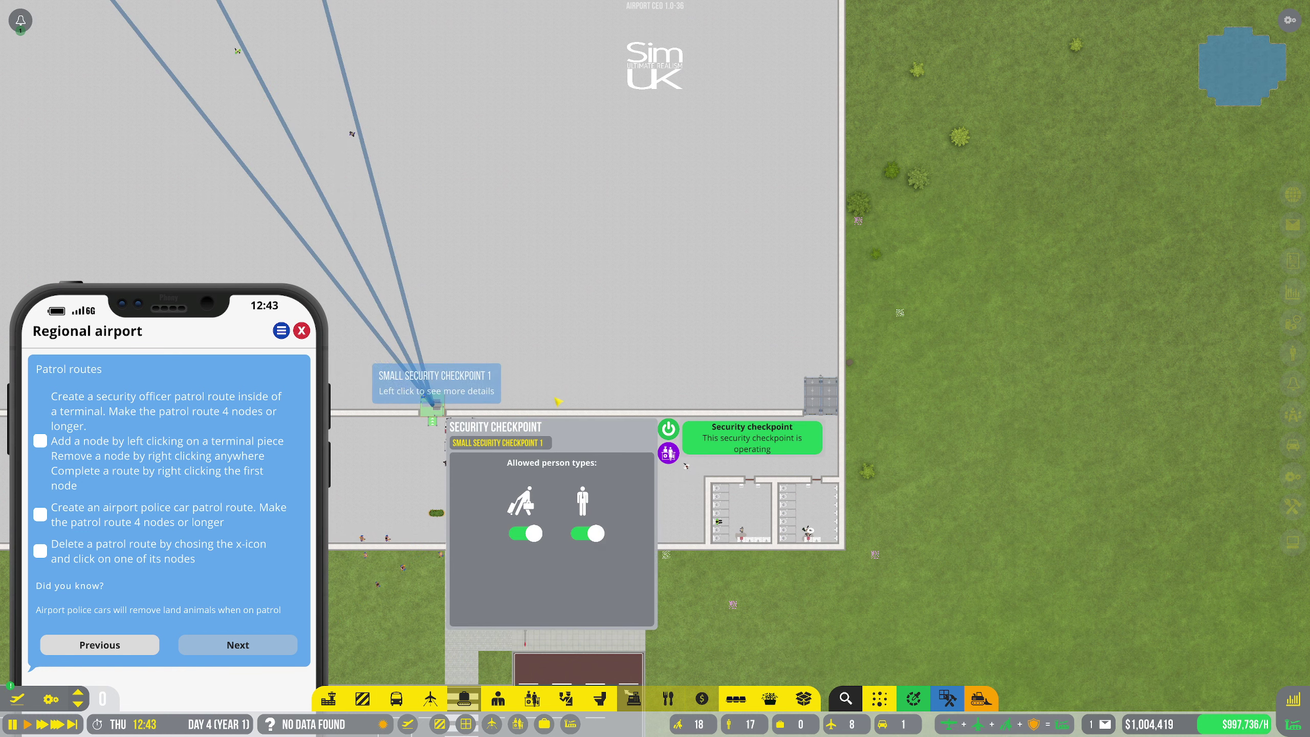
{"action": "key", "text": "a"}
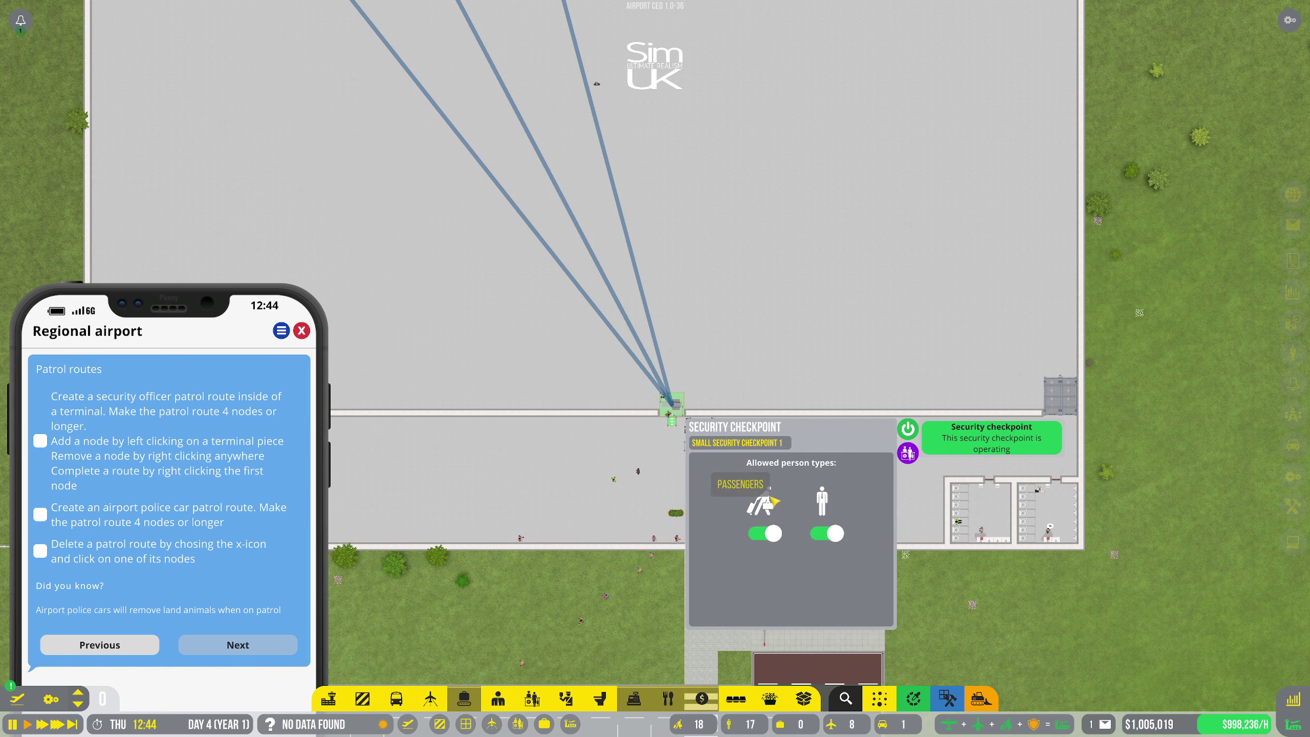
{"action": "key", "text": "w"}
{"action": "key", "text": "d"}
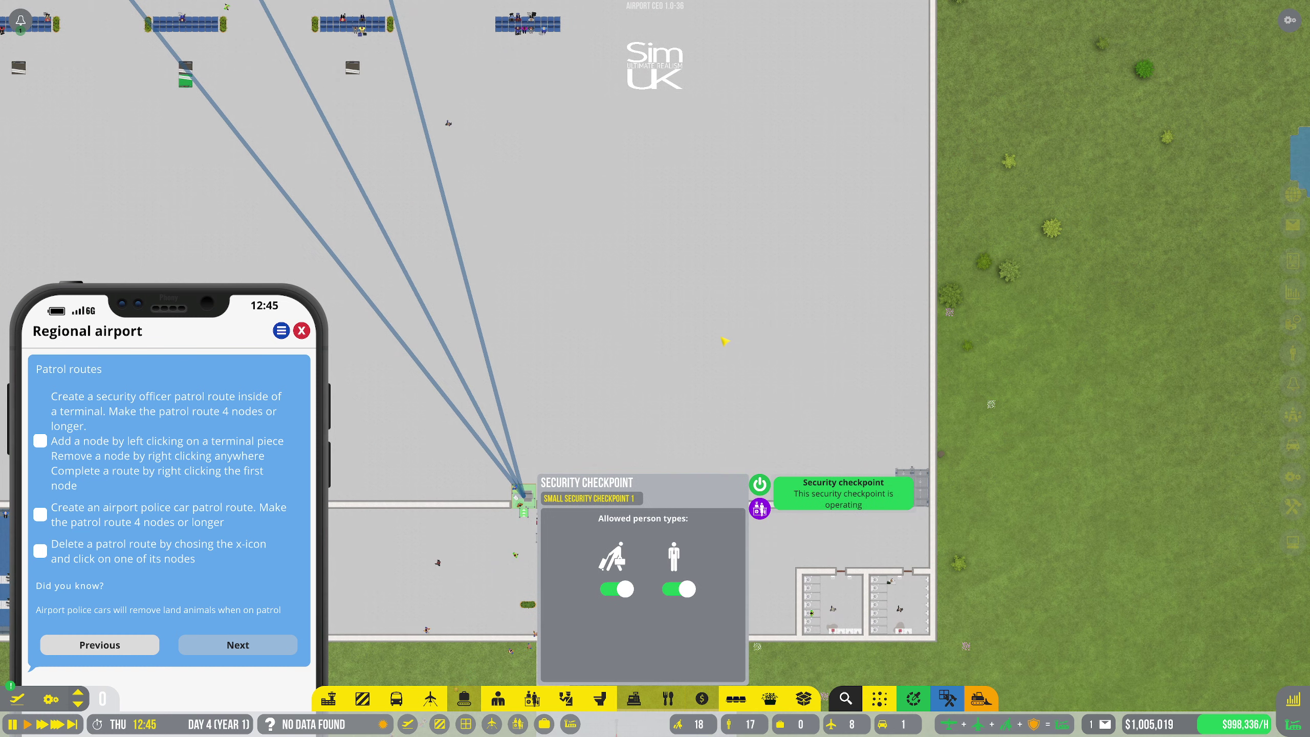
{"action": "left_click", "coordinate": [629, 382]}
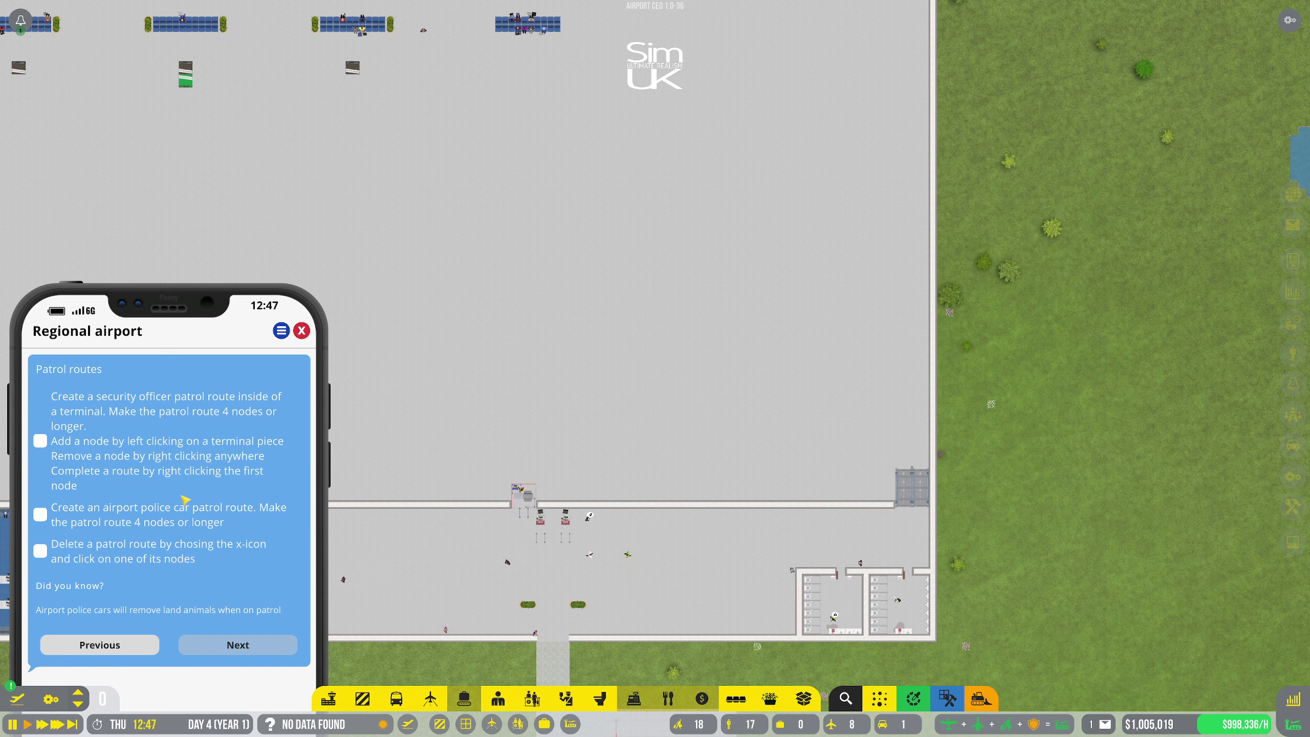
Flip through the phone tutorial pages until Emergency response units shows
{"action": "left_click", "coordinate": [95, 648]}
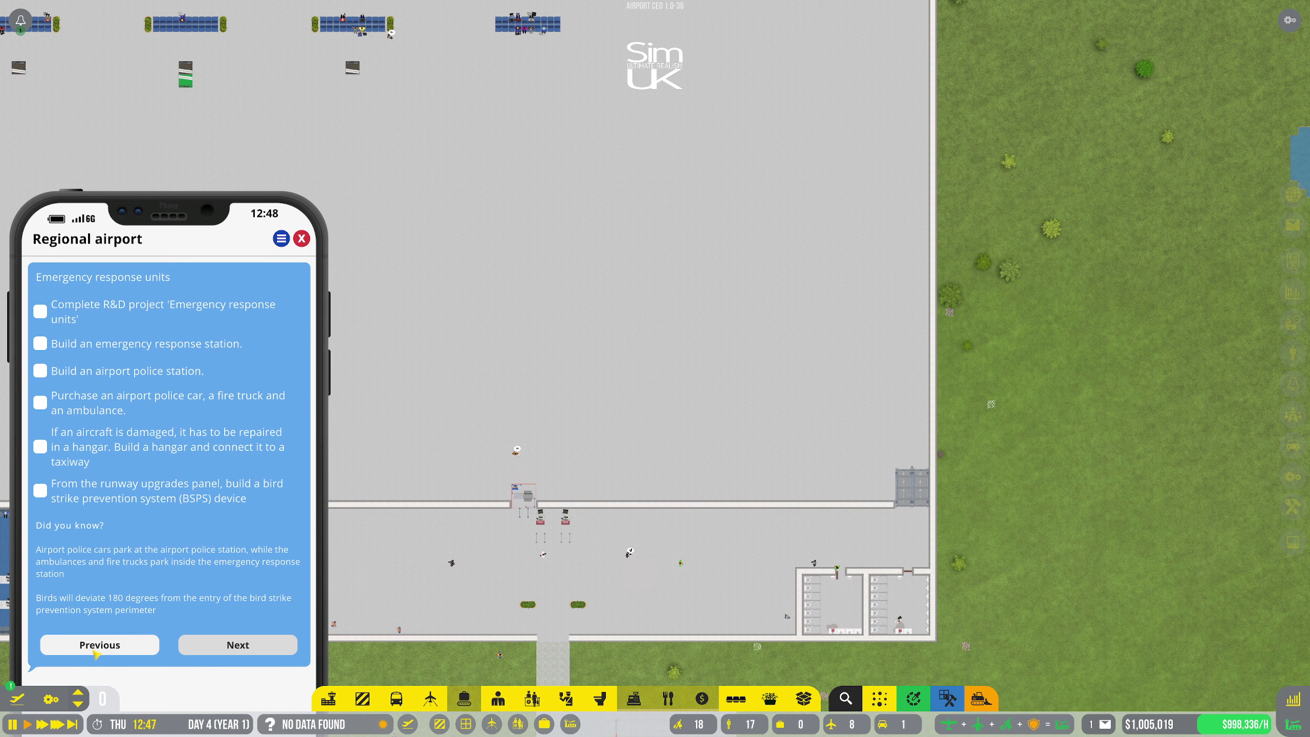
{"action": "left_click", "coordinate": [96, 648]}
{"action": "left_click", "coordinate": [91, 647]}
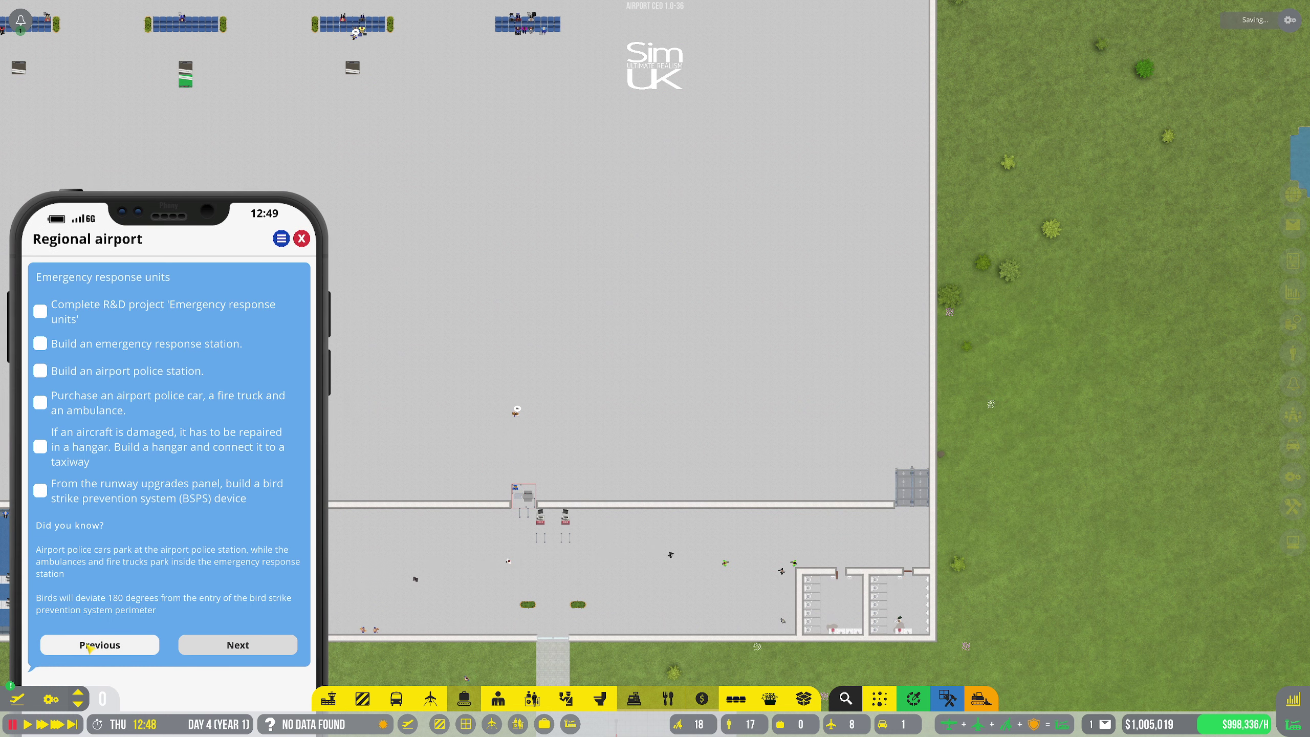
{"action": "left_click", "coordinate": [93, 646]}
{"action": "left_click", "coordinate": [95, 649]}
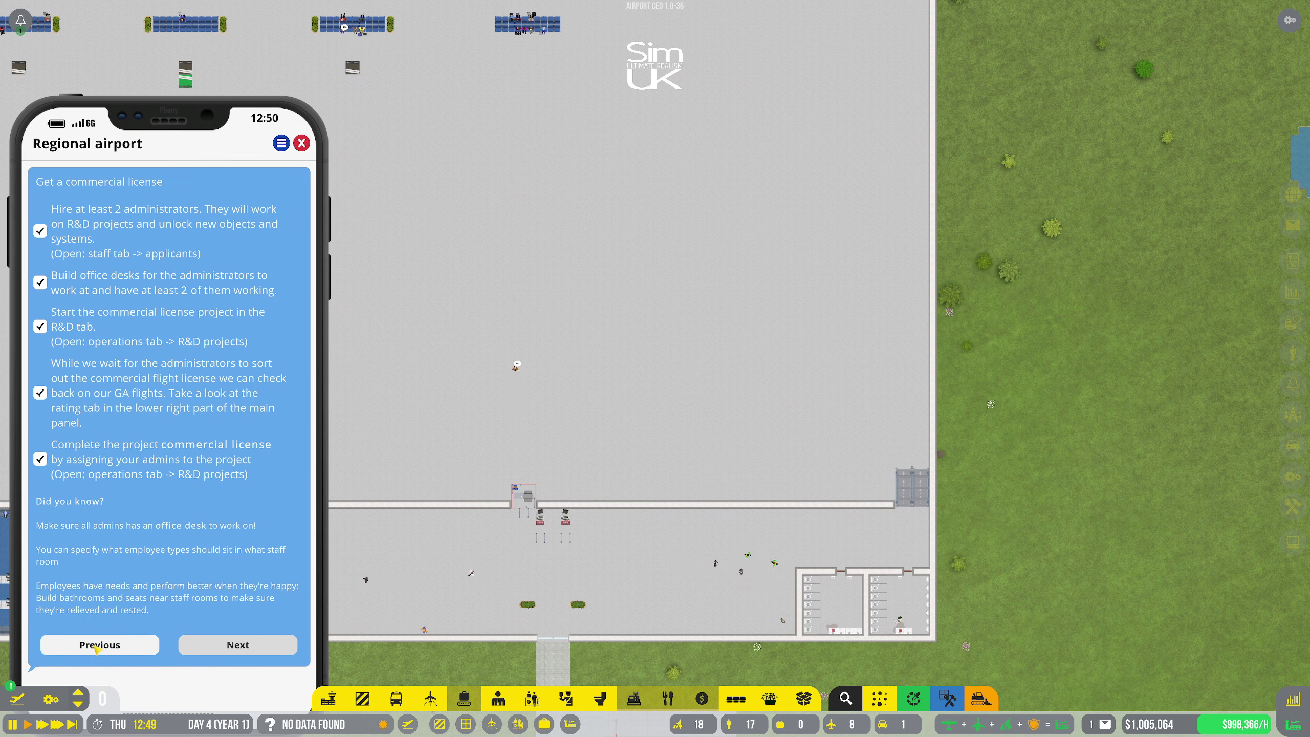
{"action": "left_click", "coordinate": [97, 647]}
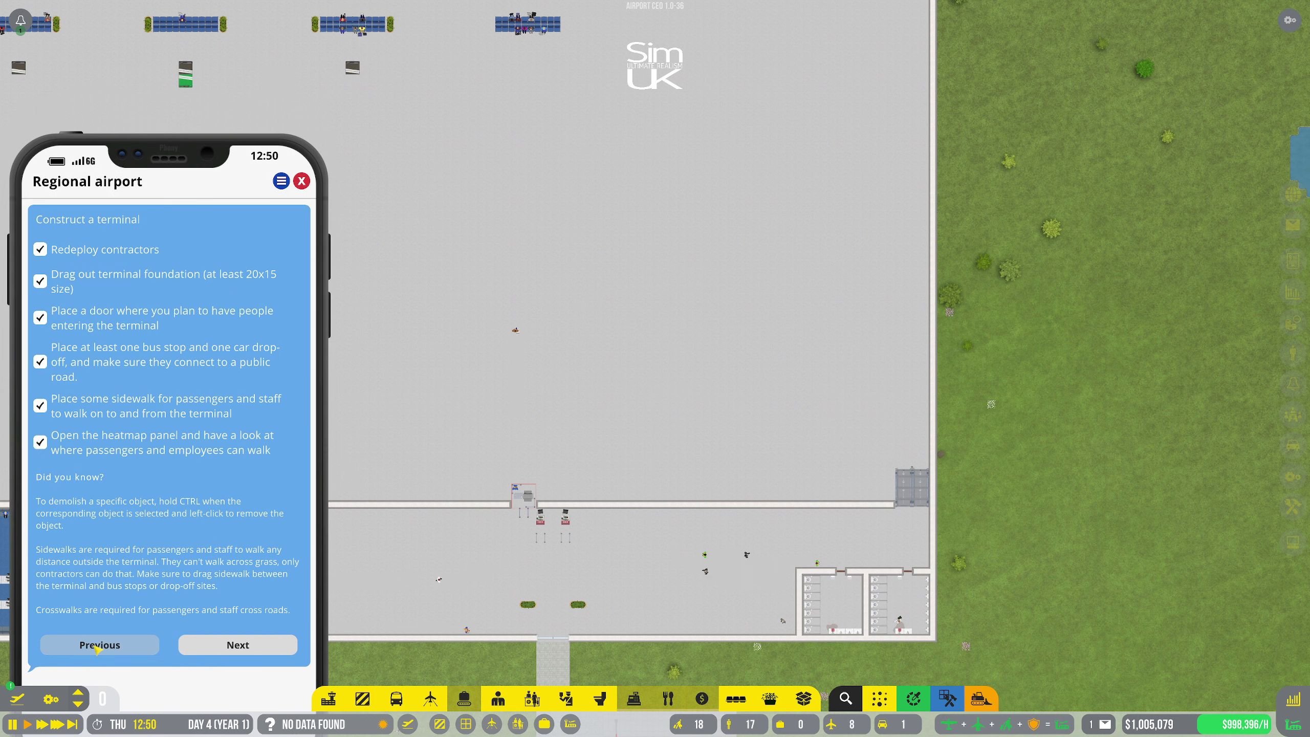
{"action": "left_click", "coordinate": [227, 643]}
{"action": "left_click", "coordinate": [218, 648]}
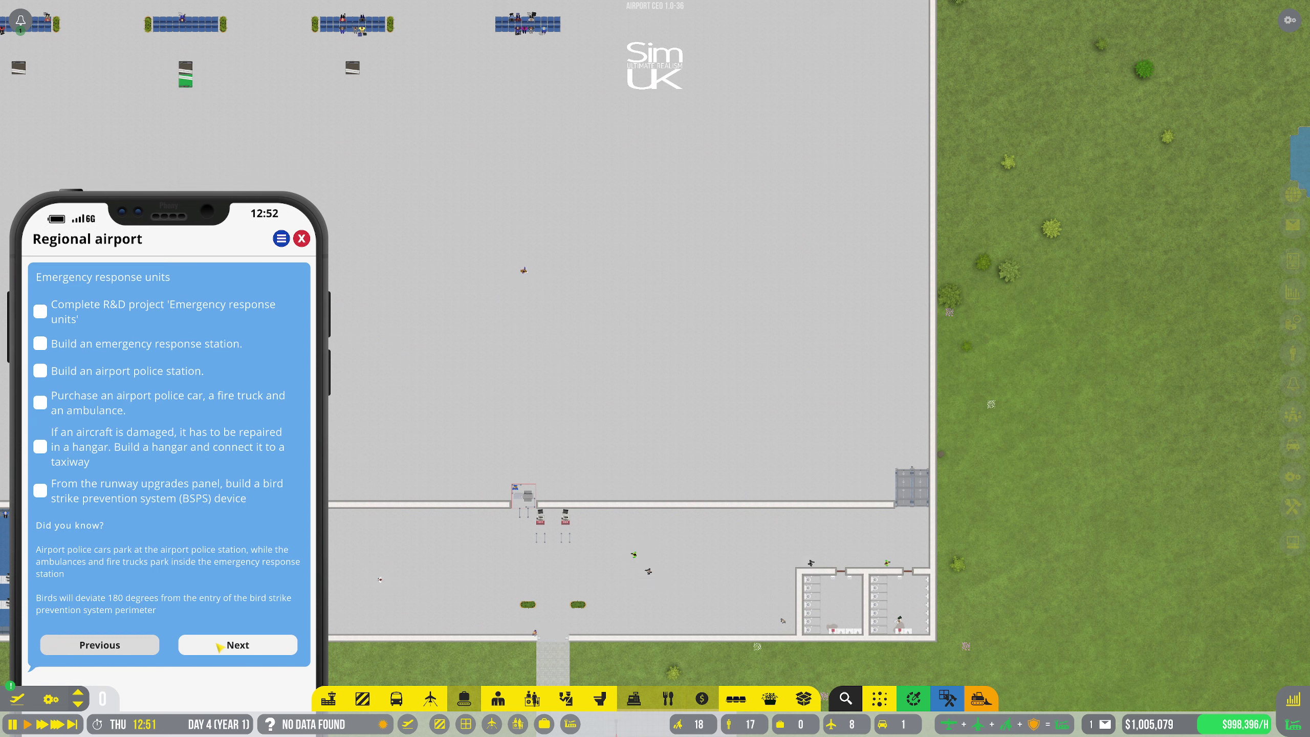
Check Emergency Response Units research progress (4.5%) in the R&D overview, then close it
{"action": "key", "text": "a"}
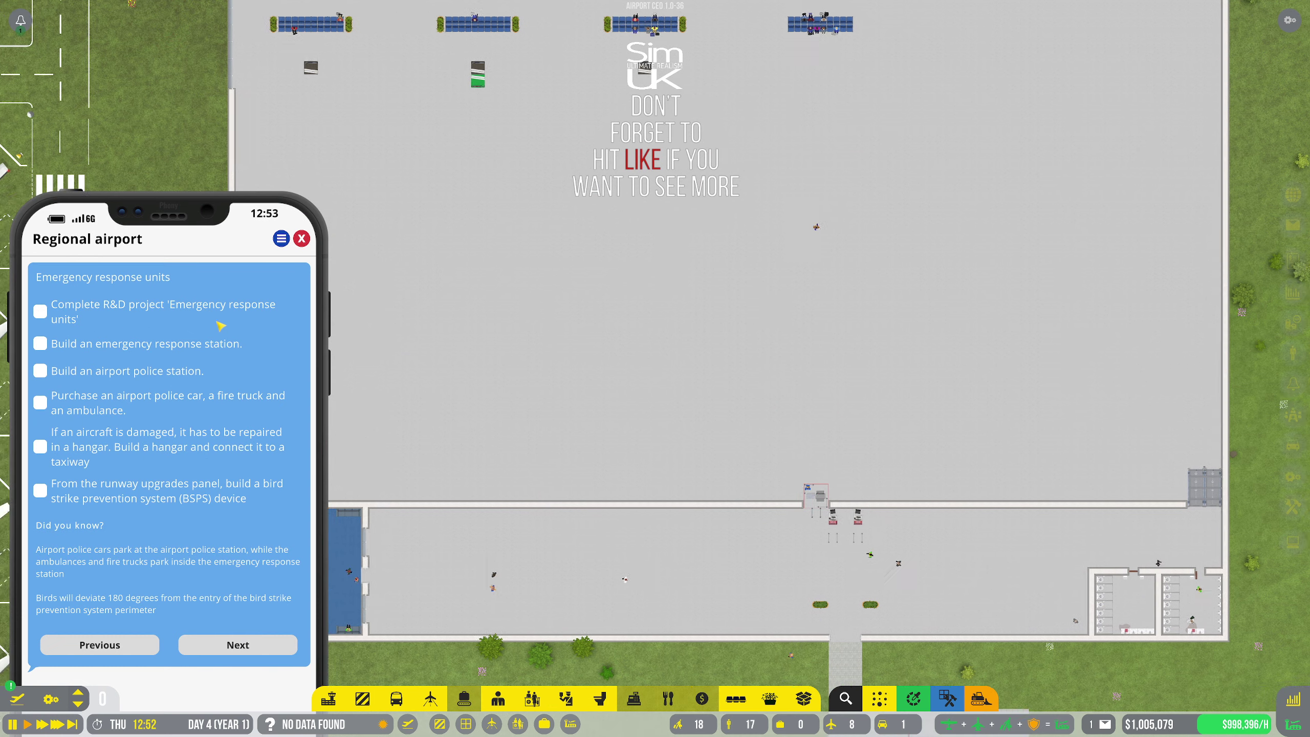
{"action": "key", "text": "Tab"}
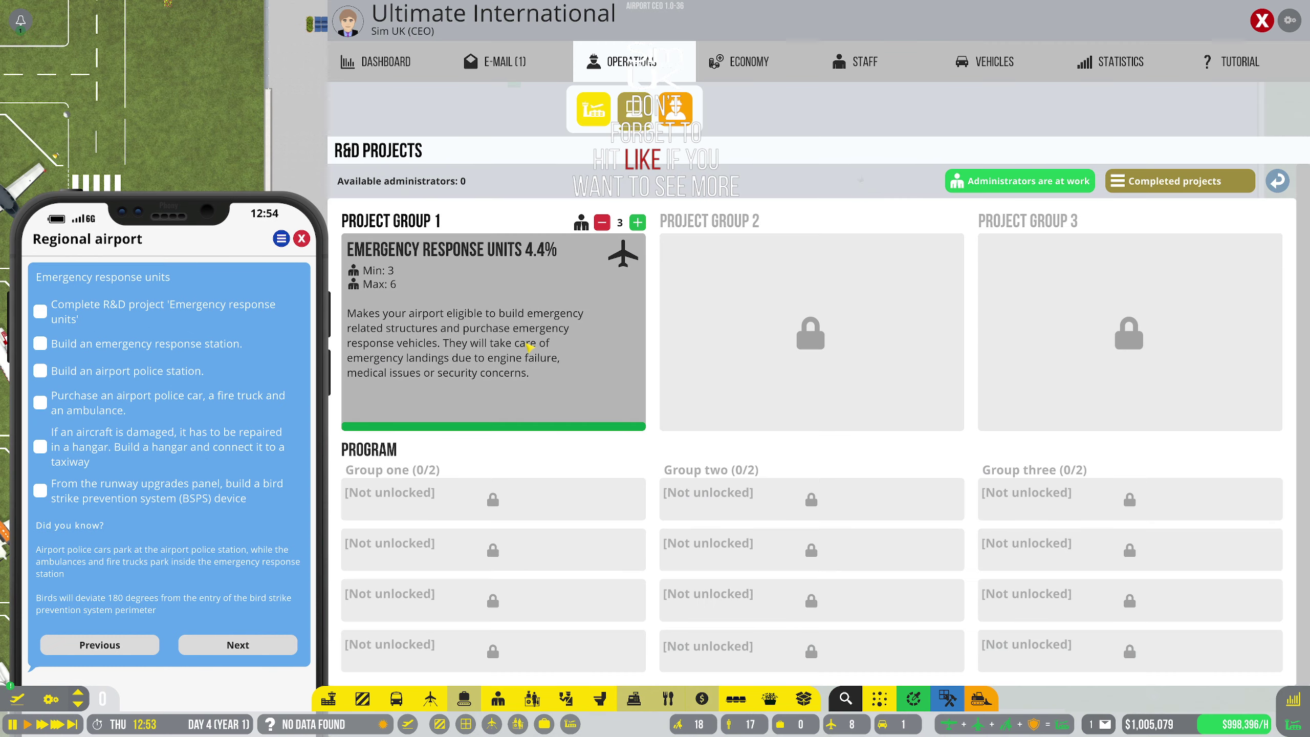
{"action": "key", "text": "Escape"}
{"action": "key", "text": "Tab"}
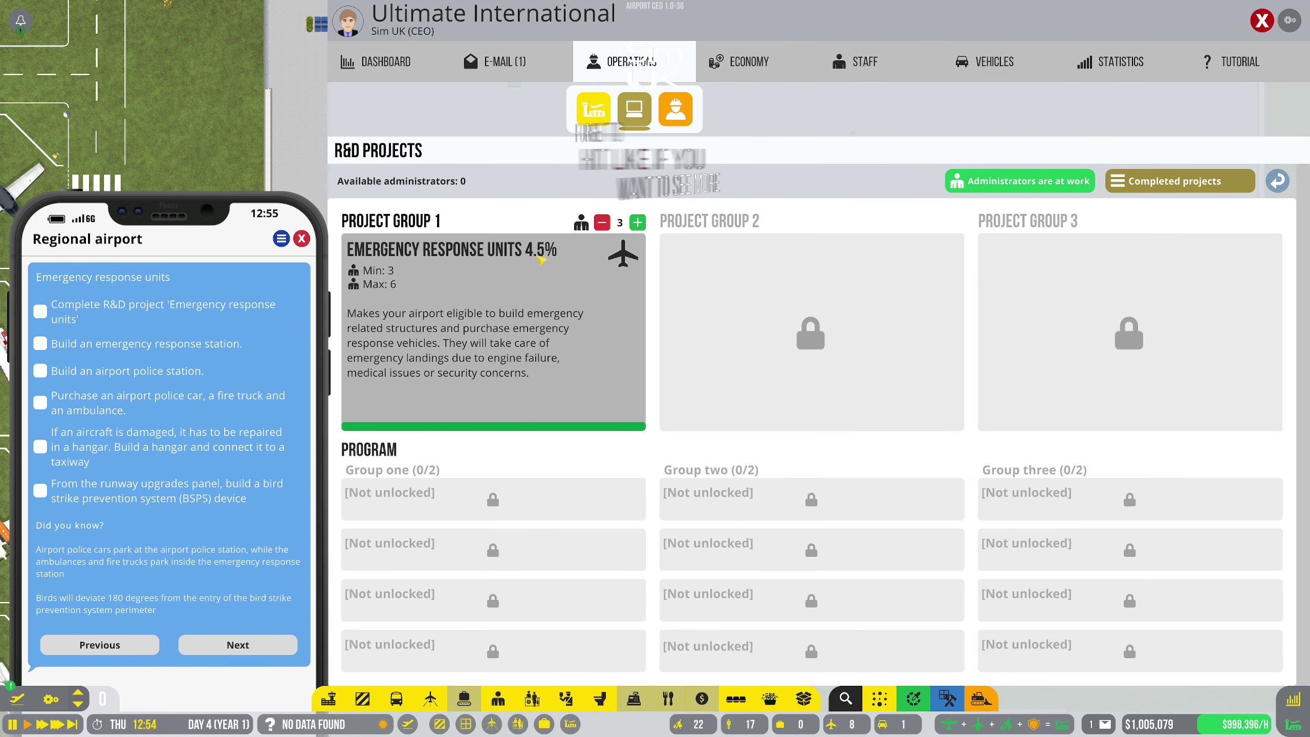
{"action": "key", "text": "Escape"}
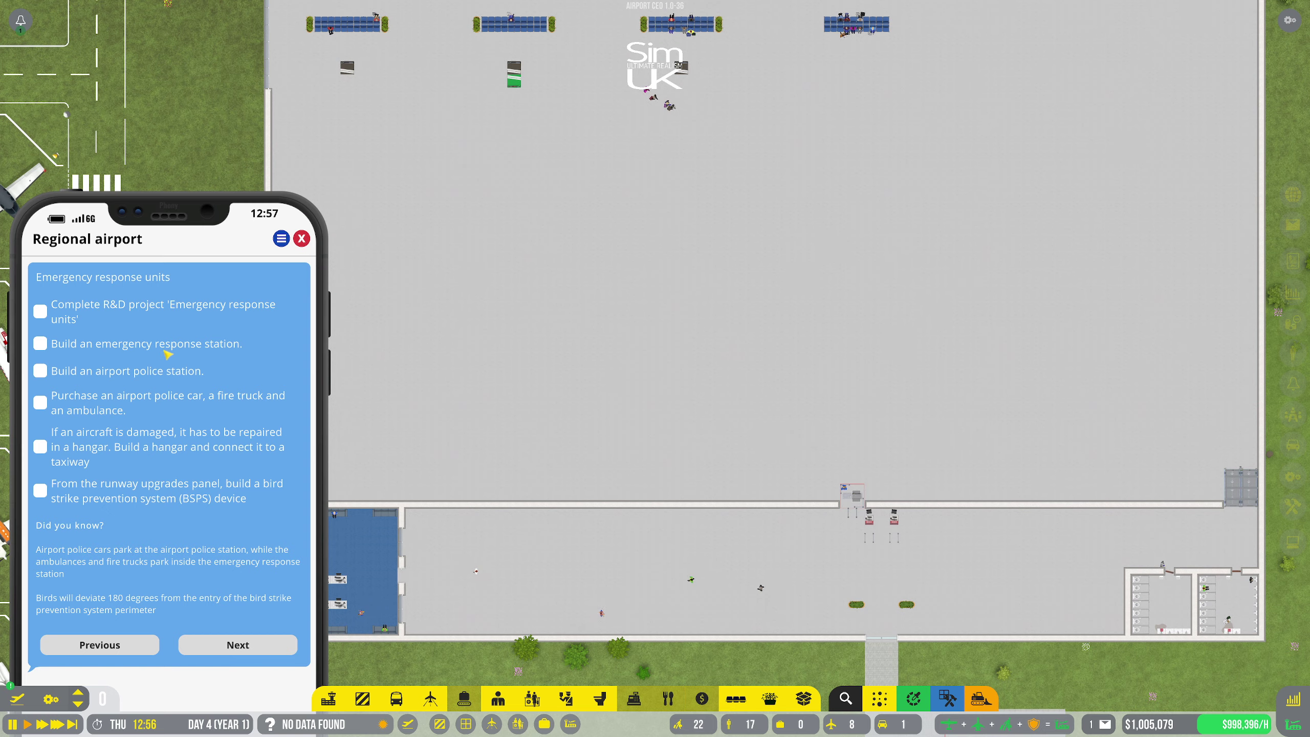
Browse infrastructure and transportation build items for a taxi stop and parking lot, then exit build mode
{"action": "key", "text": "w"}
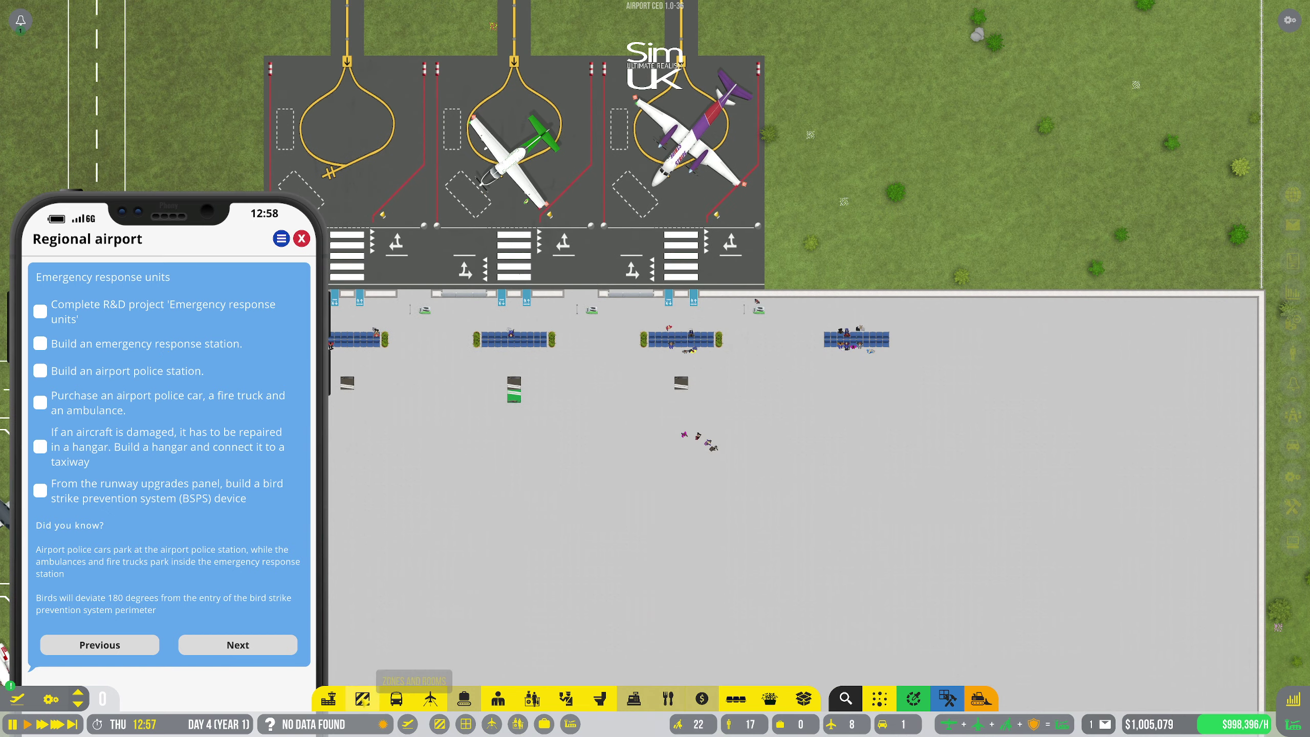
{"action": "left_click", "coordinate": [329, 698]}
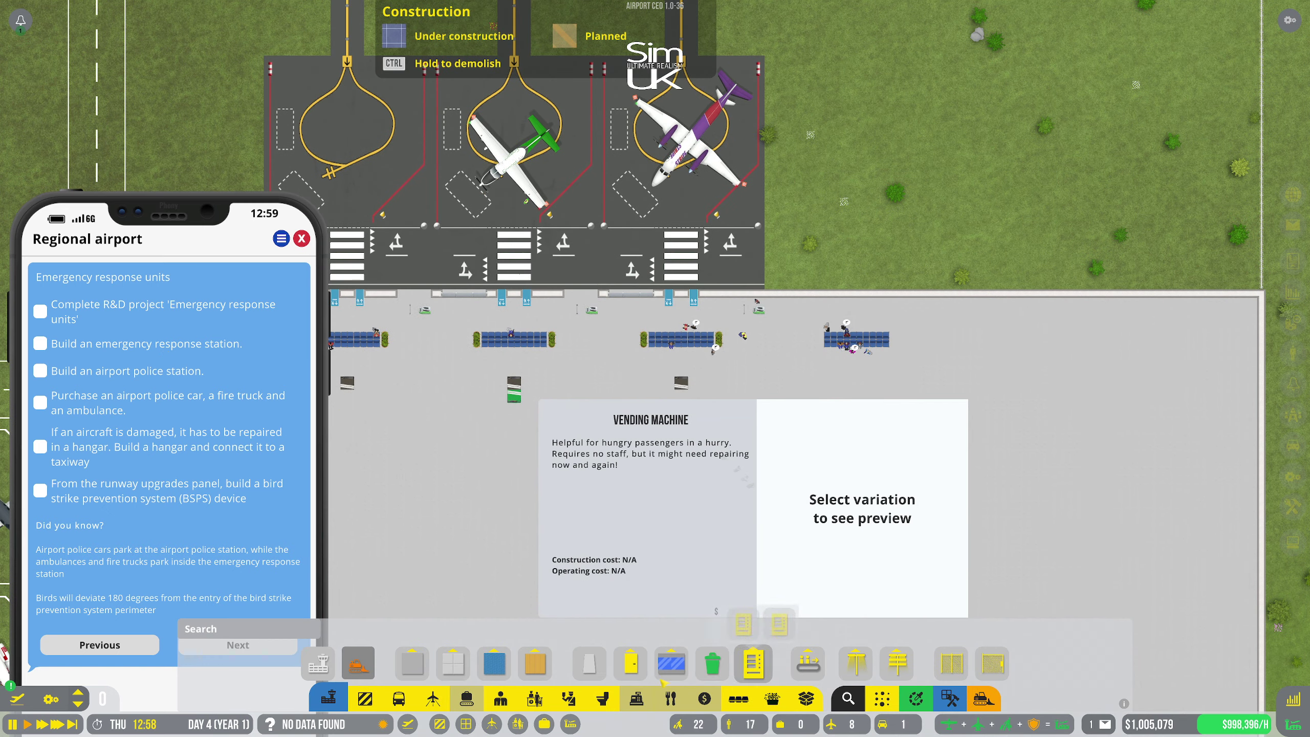
{"action": "left_click", "coordinate": [397, 698]}
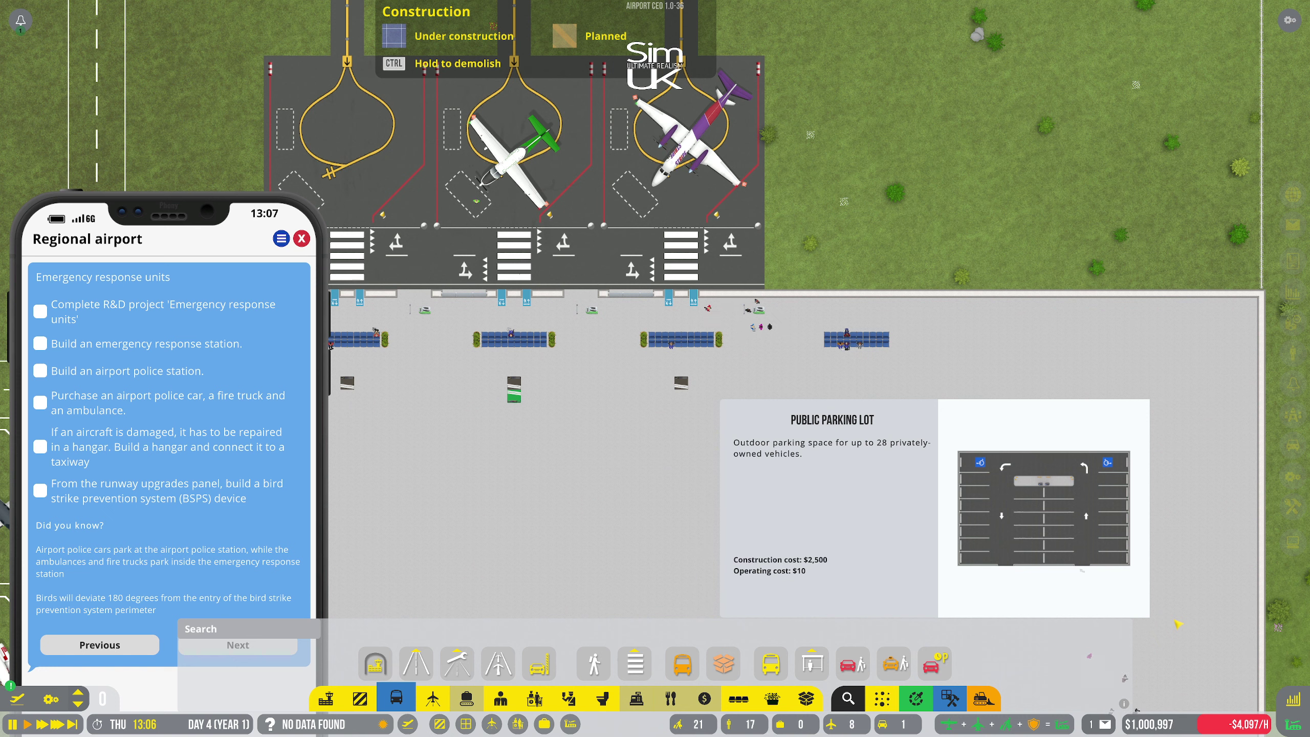
{"action": "key", "text": "w"}
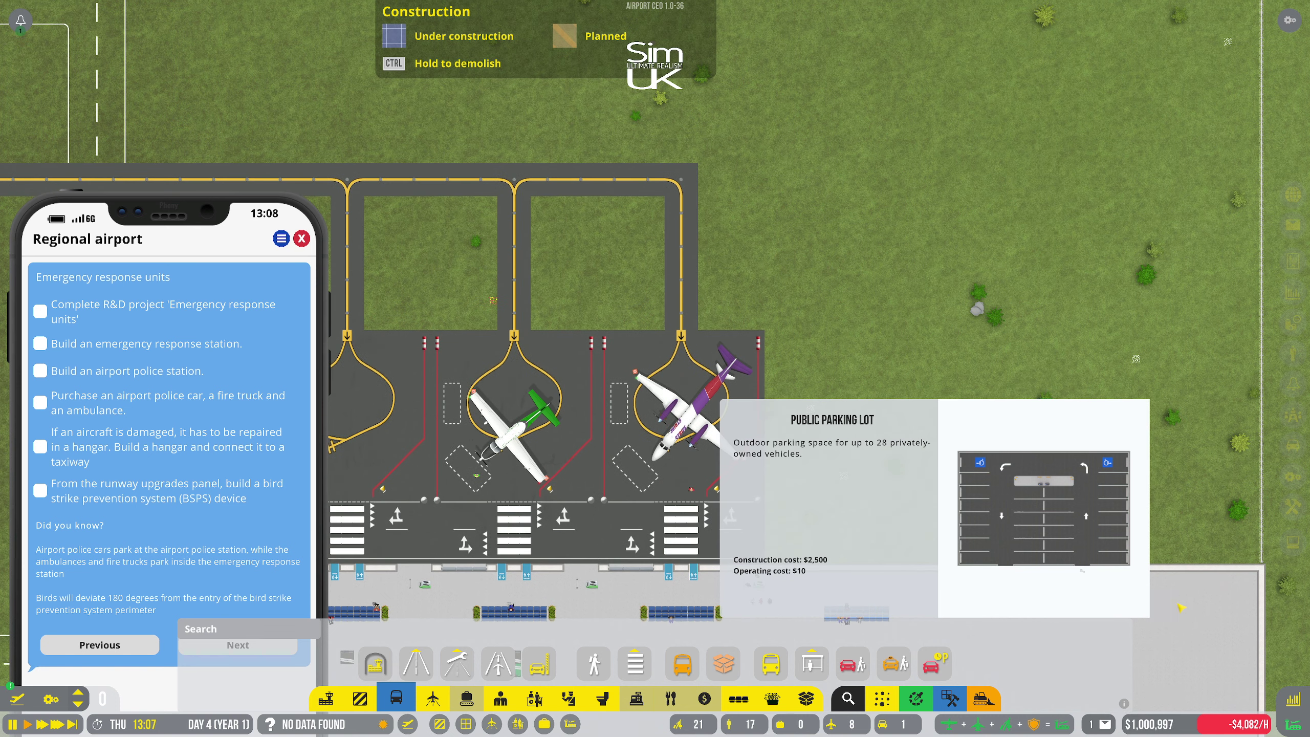
{"action": "right_click", "coordinate": [1181, 607]}
{"action": "key", "text": "s"}
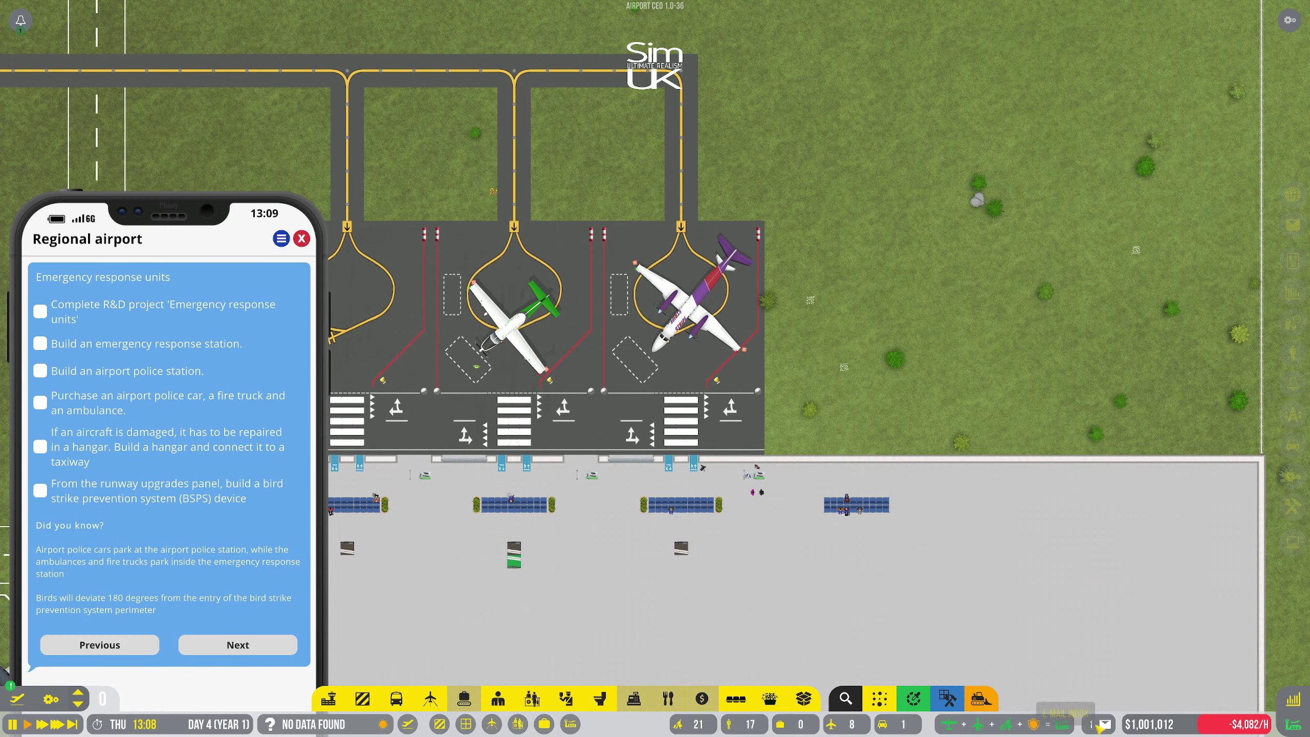
Read the '$1,000,000 bonus awarded!' email in the inbox, then close the window
{"action": "left_click", "coordinate": [1102, 724]}
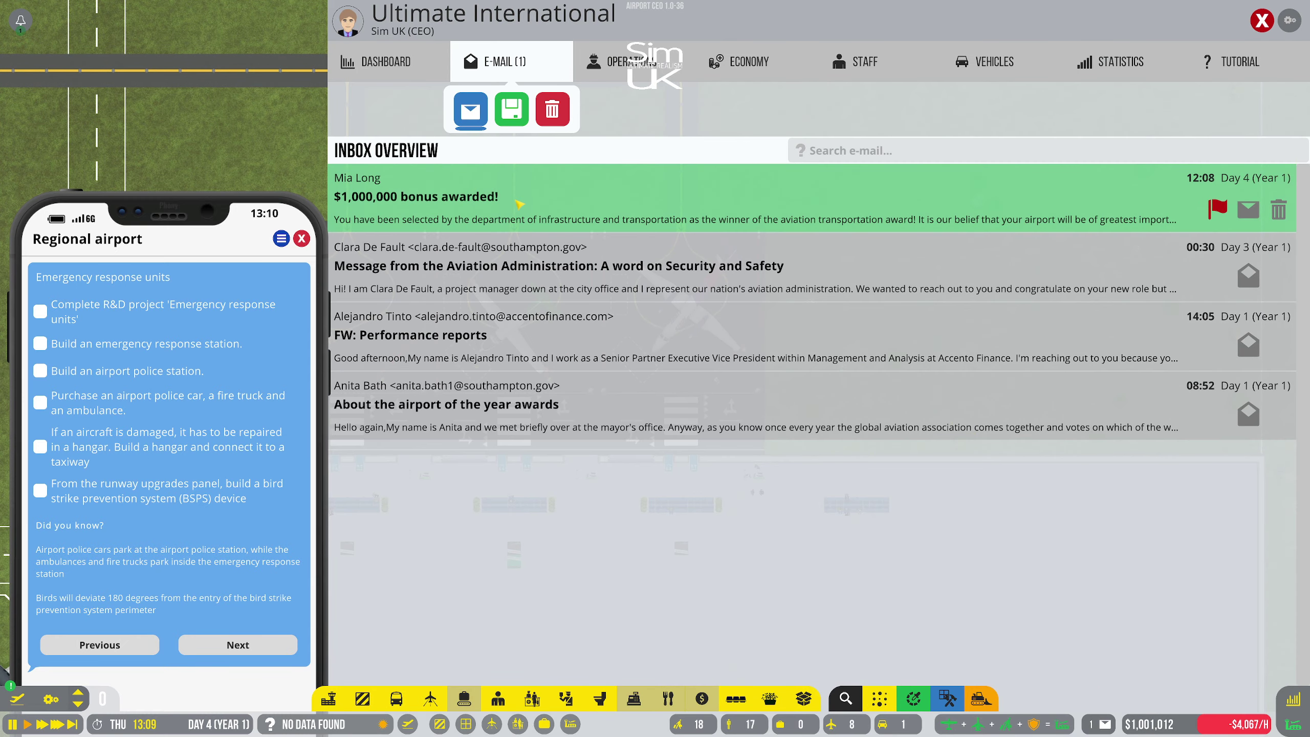
{"action": "left_click", "coordinate": [519, 204]}
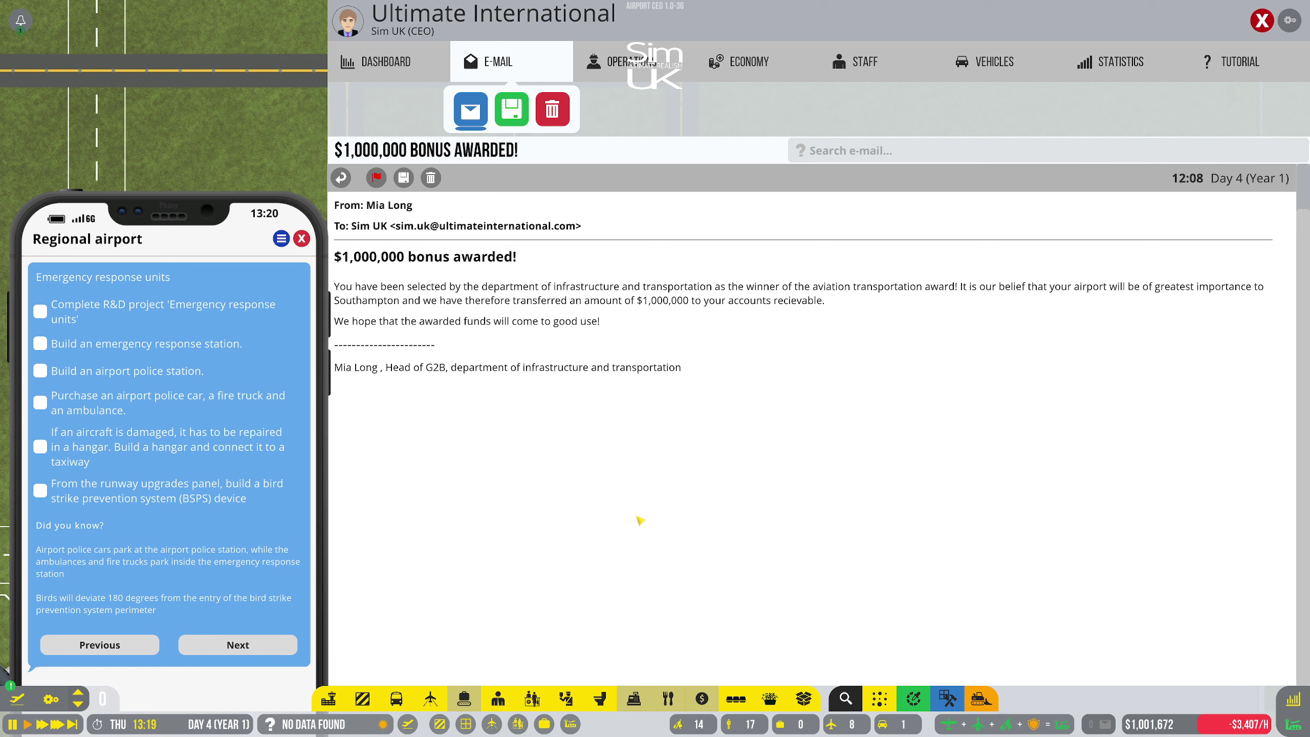
{"action": "left_click", "coordinate": [1262, 20]}
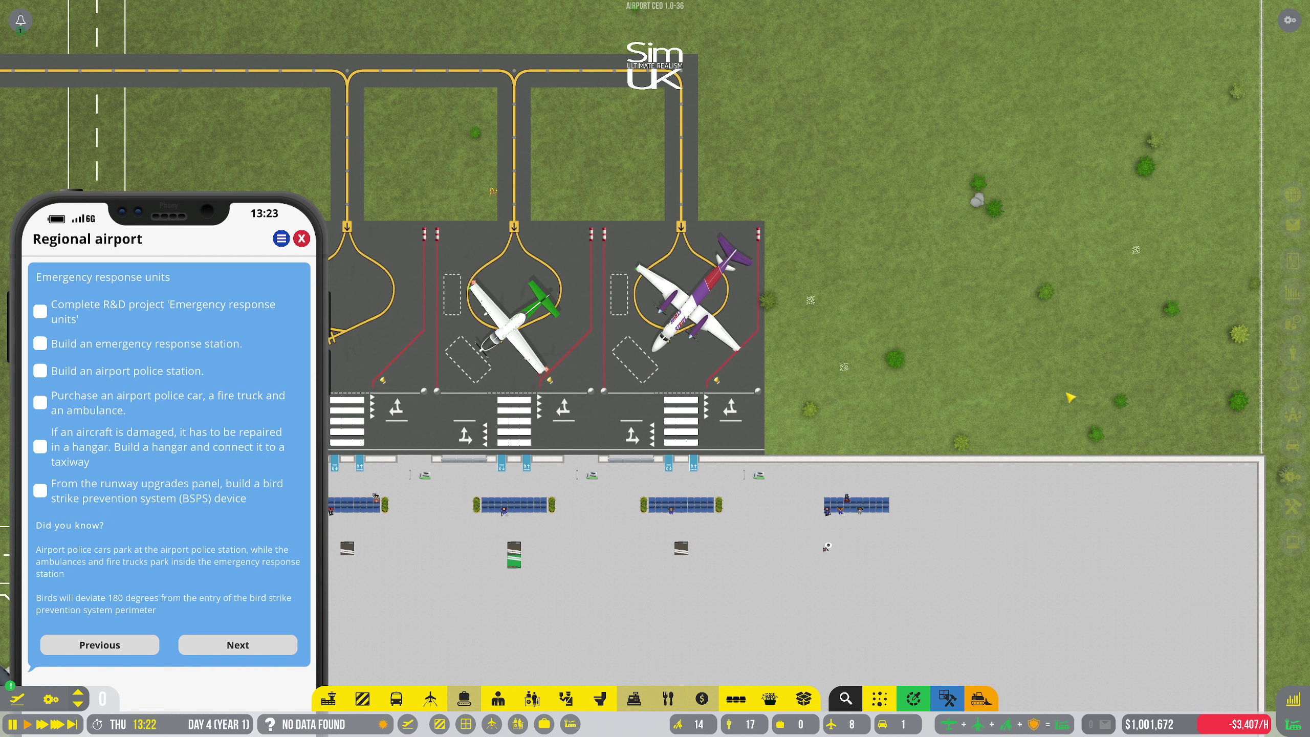
{"action": "key", "text": "Down"}
{"action": "key", "text": "Left"}
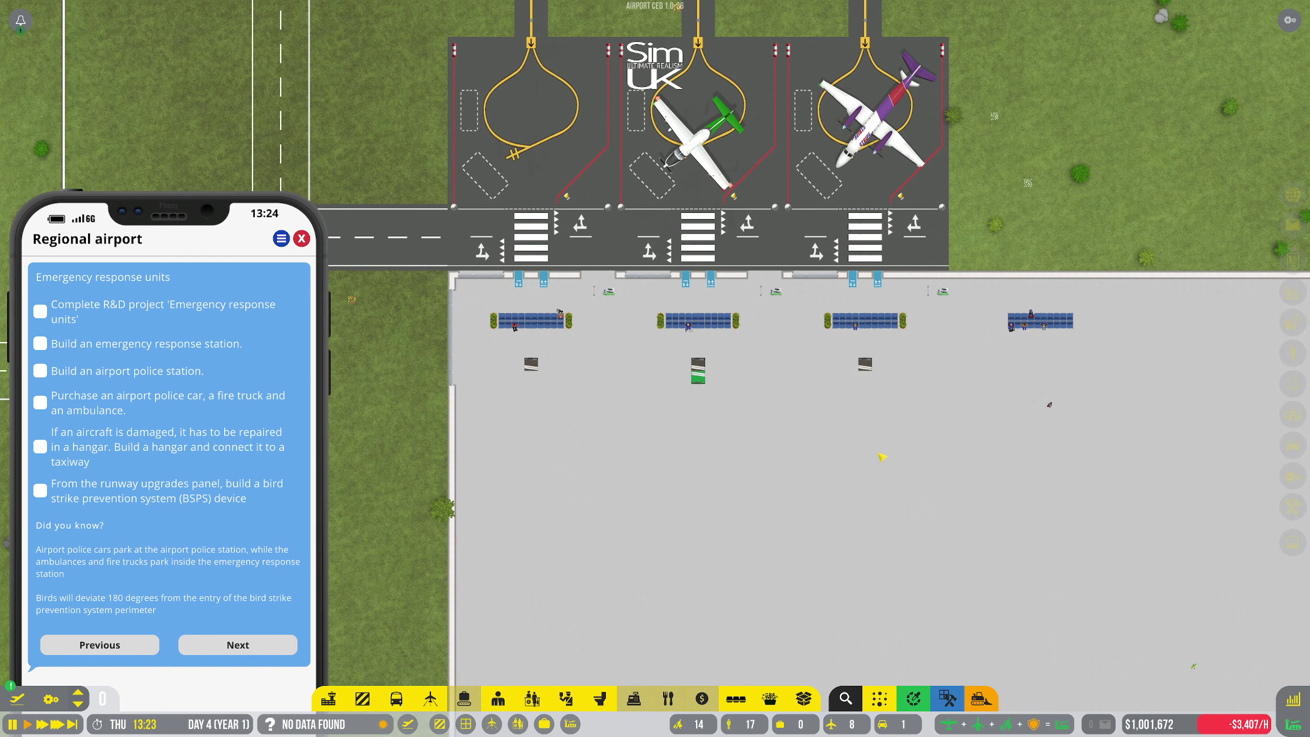
{"action": "key", "text": "Down"}
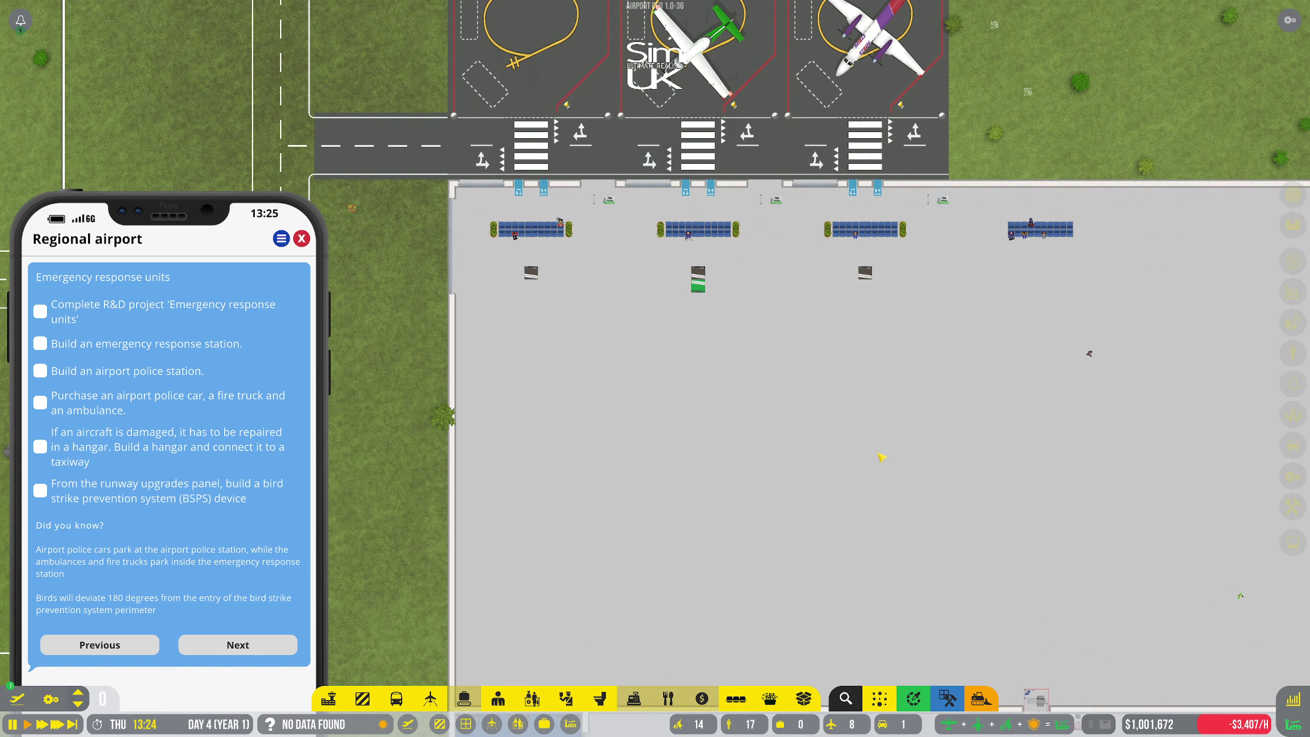
{"action": "scroll", "coordinate": [733, 470], "scroll_direction": "down", "scroll_amount": 2}
{"action": "scroll", "coordinate": [729, 470], "scroll_direction": "down", "scroll_amount": 2}
{"action": "scroll", "coordinate": [729, 469], "scroll_direction": "down", "scroll_amount": 2}
{"action": "scroll", "coordinate": [729, 470], "scroll_direction": "down", "scroll_amount": 2}
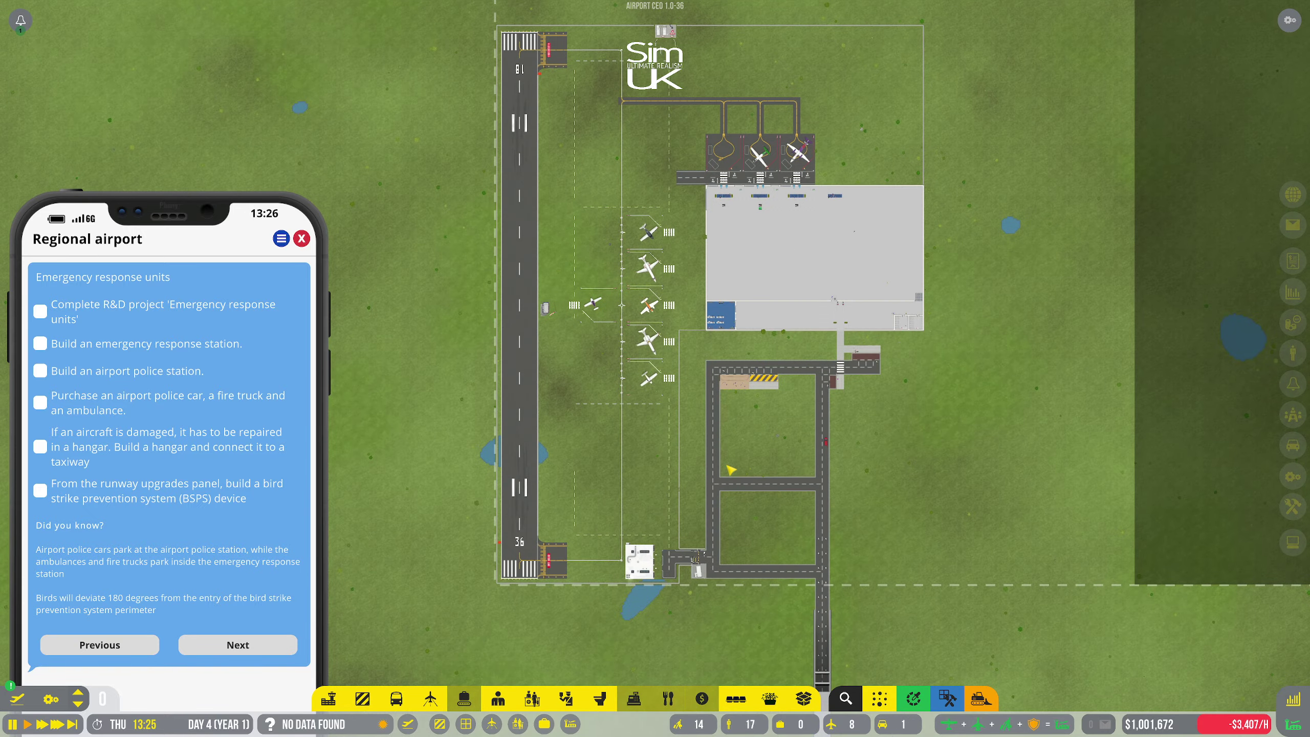
{"action": "key", "text": "Up"}
{"action": "scroll", "coordinate": [730, 471], "scroll_direction": "up", "scroll_amount": 2}
{"action": "scroll", "coordinate": [727, 471], "scroll_direction": "down", "scroll_amount": 2}
{"action": "scroll", "coordinate": [723, 472], "scroll_direction": "up", "scroll_amount": 1}
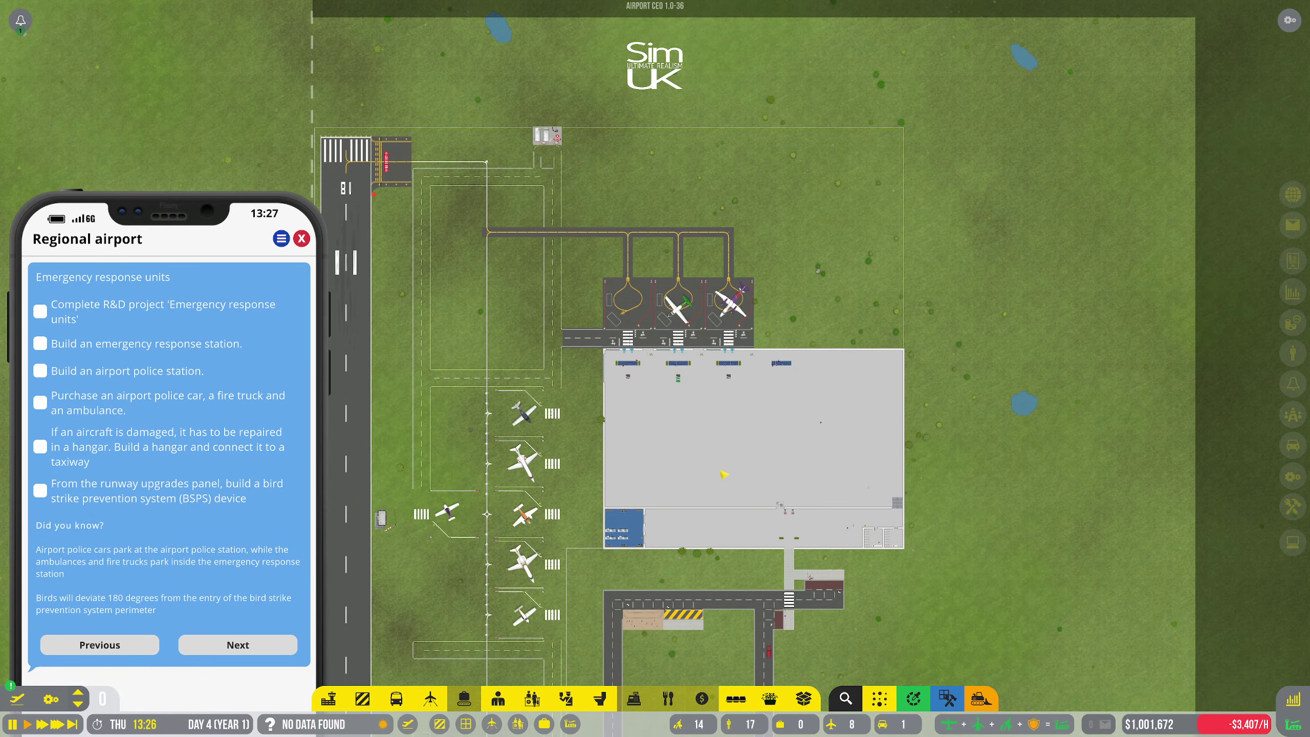
{"action": "scroll", "coordinate": [723, 474], "scroll_direction": "down", "scroll_amount": 2}
{"action": "scroll", "coordinate": [722, 473], "scroll_direction": "up", "scroll_amount": 1}
{"action": "scroll", "coordinate": [723, 474], "scroll_direction": "up", "scroll_amount": 2}
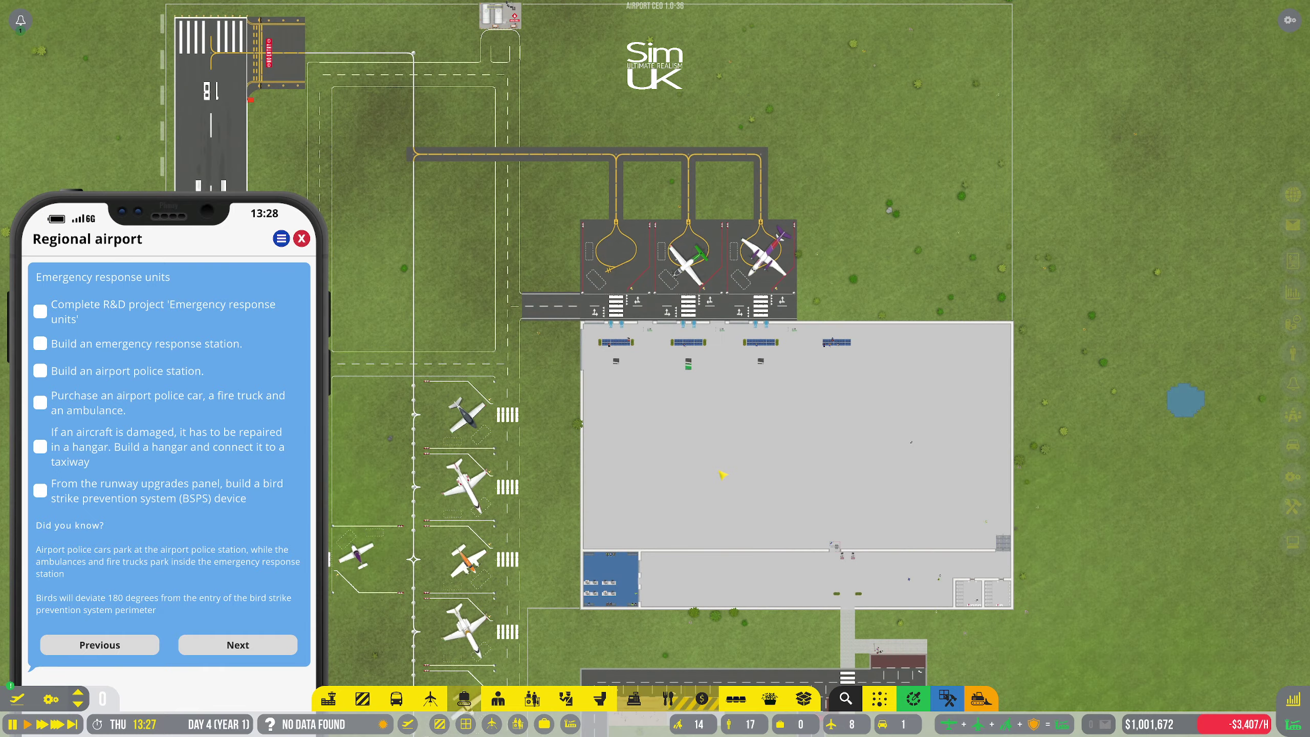
{"action": "scroll", "coordinate": [723, 474], "scroll_direction": "down", "scroll_amount": 2}
{"action": "scroll", "coordinate": [725, 480], "scroll_direction": "up", "scroll_amount": 2}
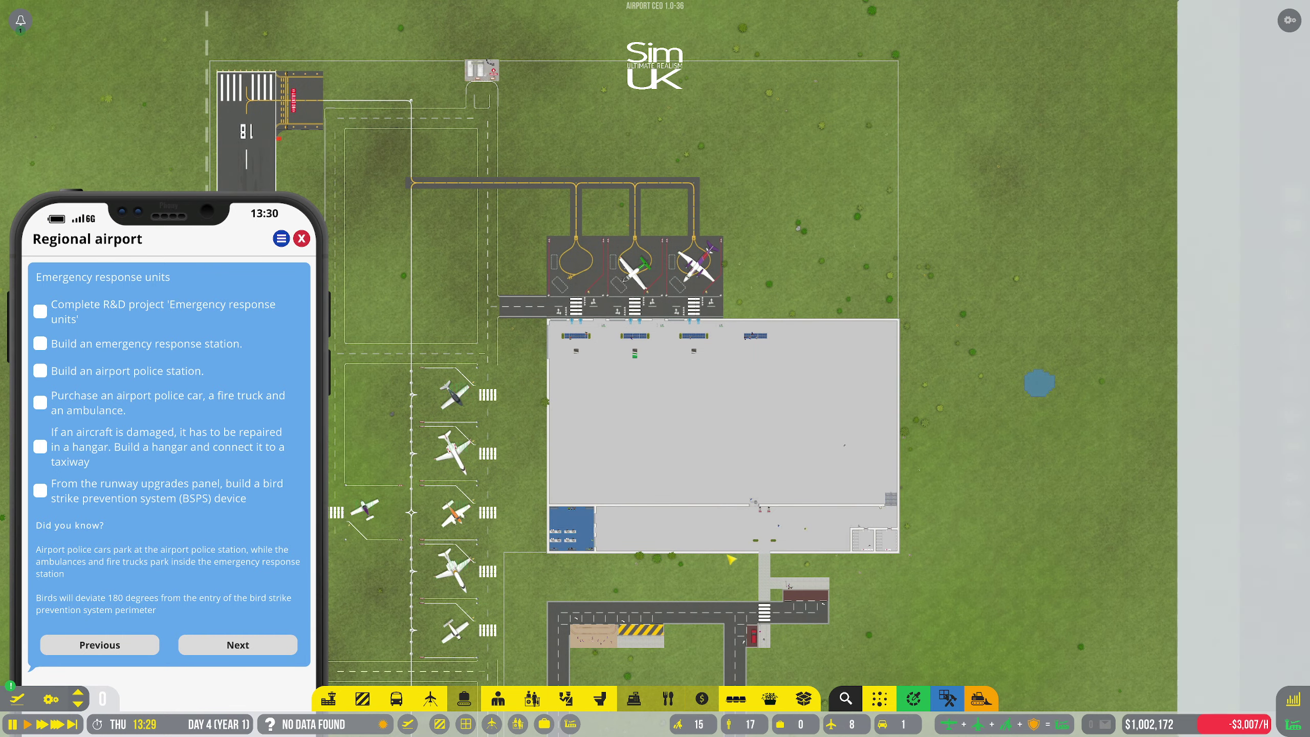
Repay the S&I Financials loan from the Economy loans list, confirming with Yes
{"action": "left_click", "coordinate": [1293, 225]}
{"action": "left_click", "coordinate": [745, 64]}
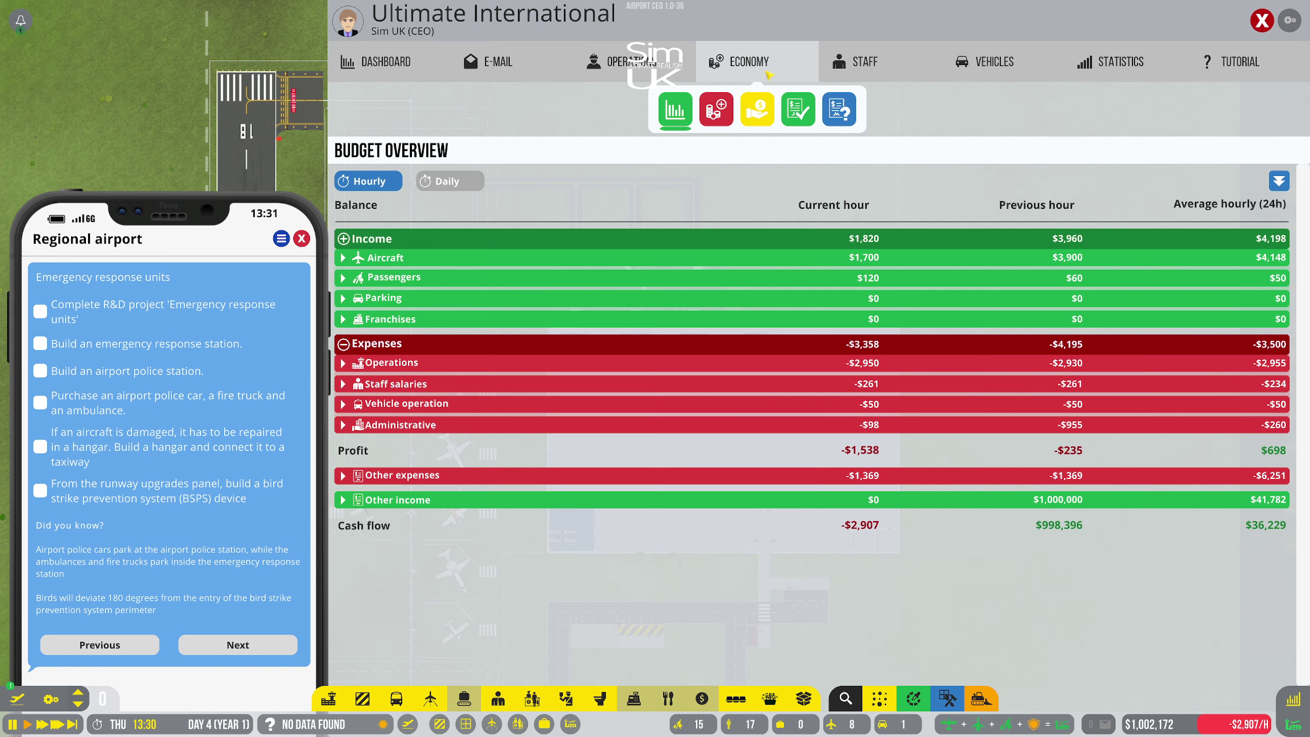
{"action": "left_click", "coordinate": [757, 109]}
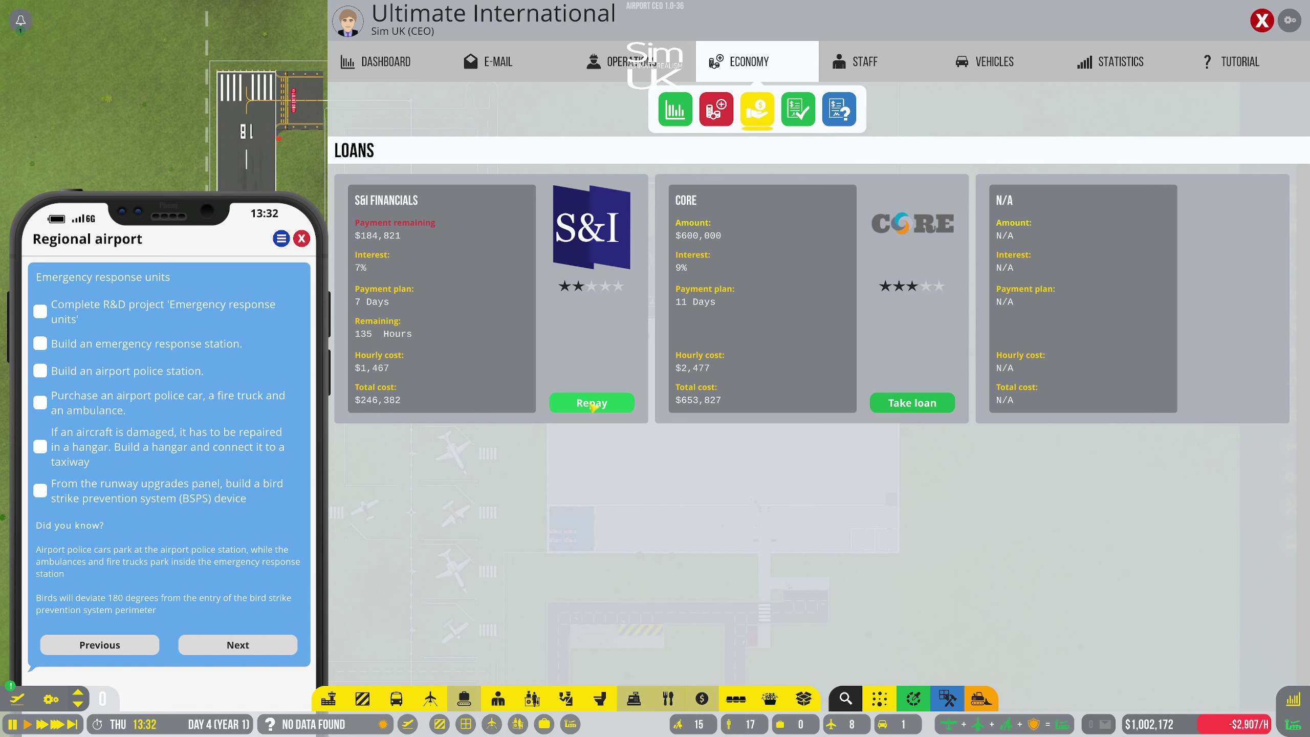
{"action": "left_click", "coordinate": [590, 404]}
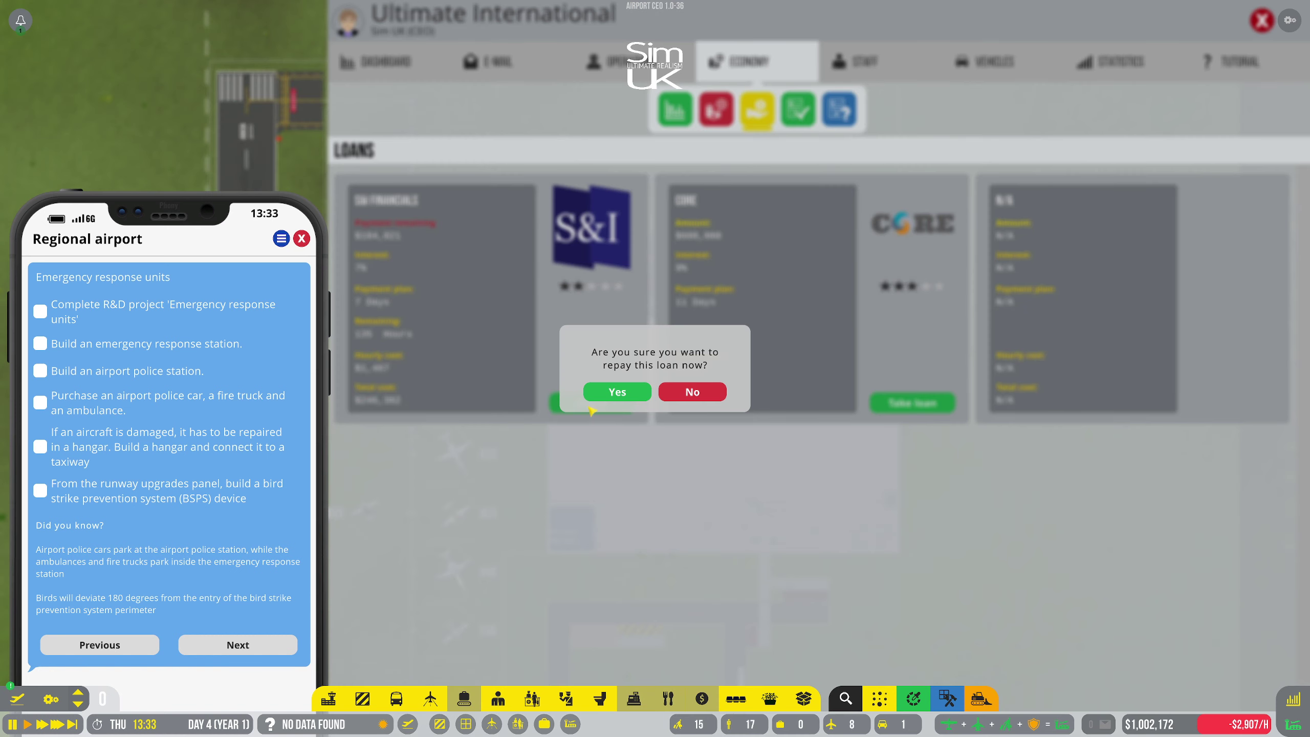
{"action": "left_click", "coordinate": [624, 396]}
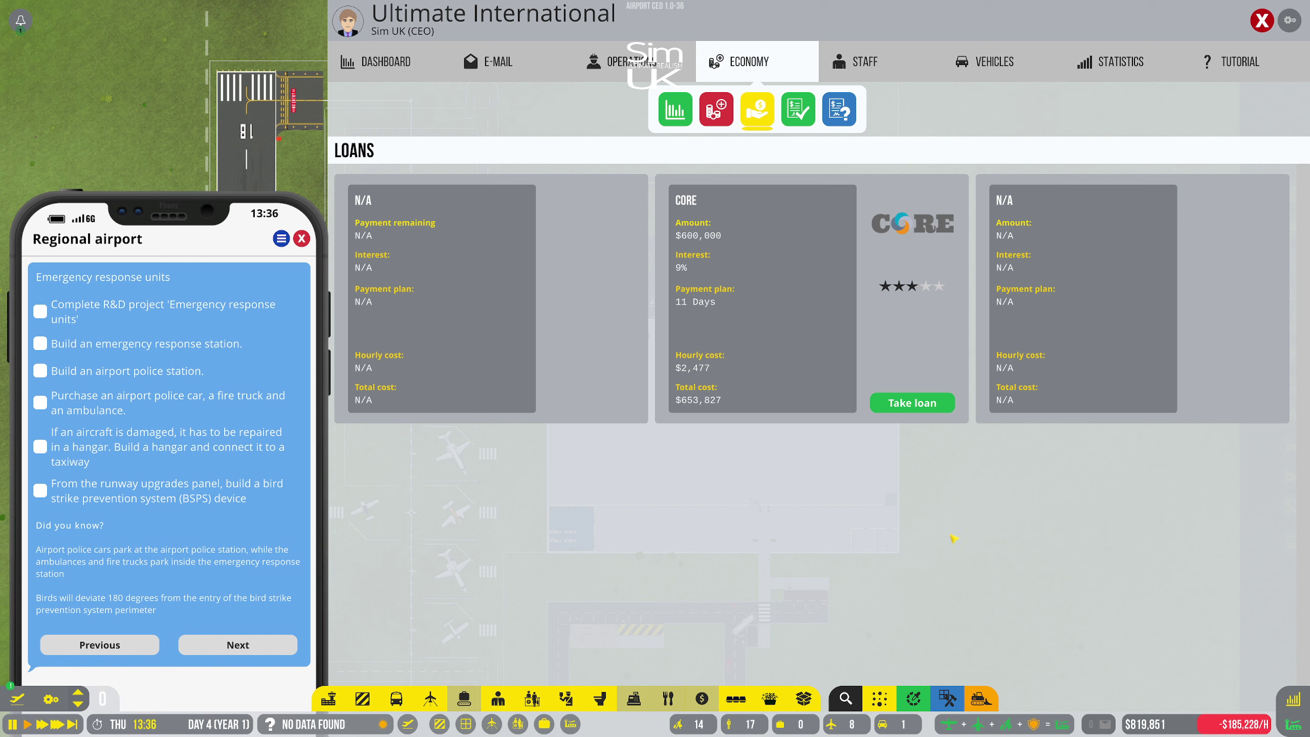
Close the economy window and bring up the small runway's details
{"action": "left_click", "coordinate": [1262, 19]}
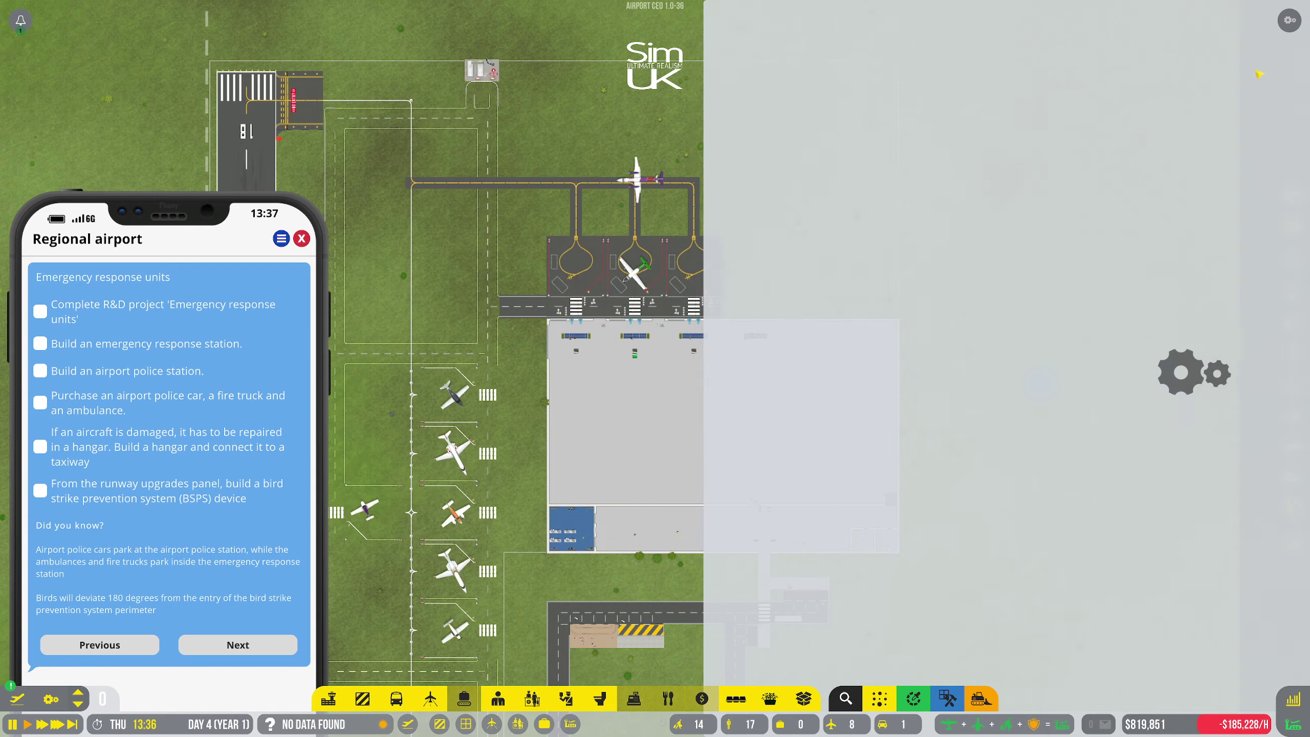
{"action": "key", "text": "s"}
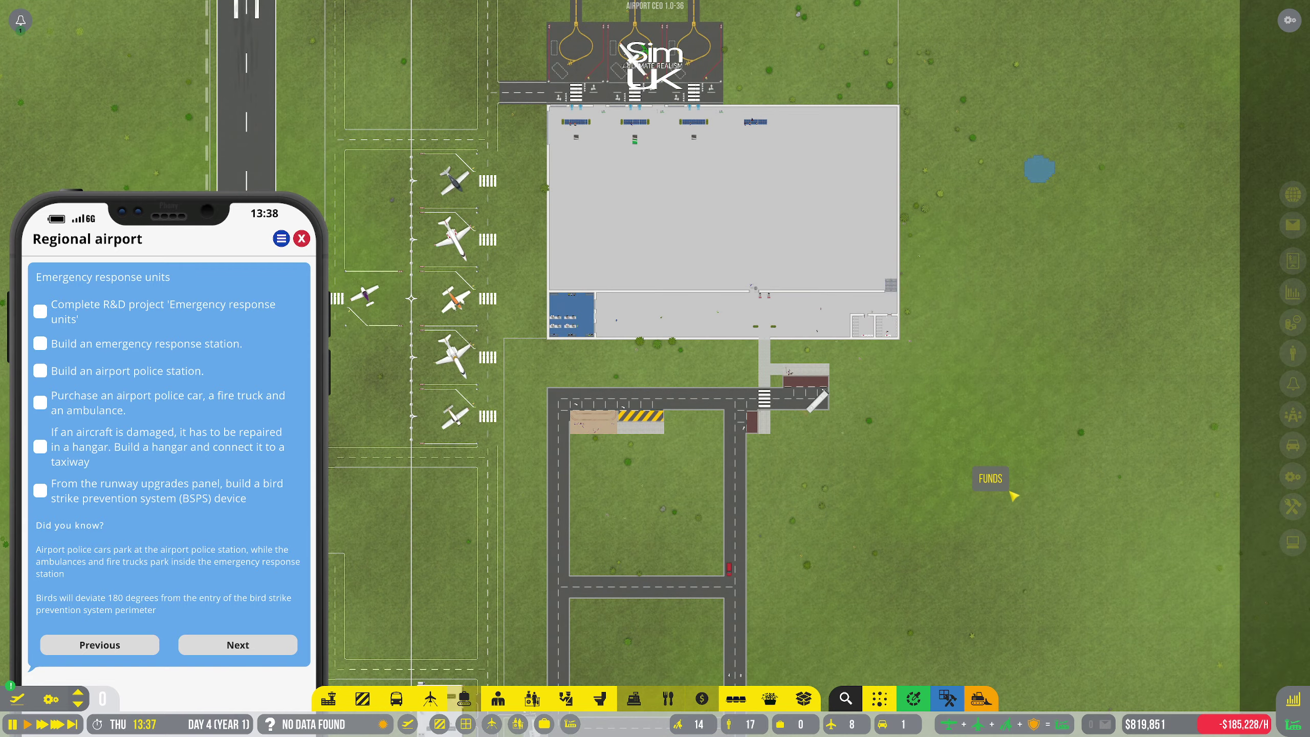
{"action": "key", "text": "s"}
{"action": "key", "text": "w"}
{"action": "scroll", "coordinate": [819, 471], "scroll_direction": "up", "scroll_amount": 3}
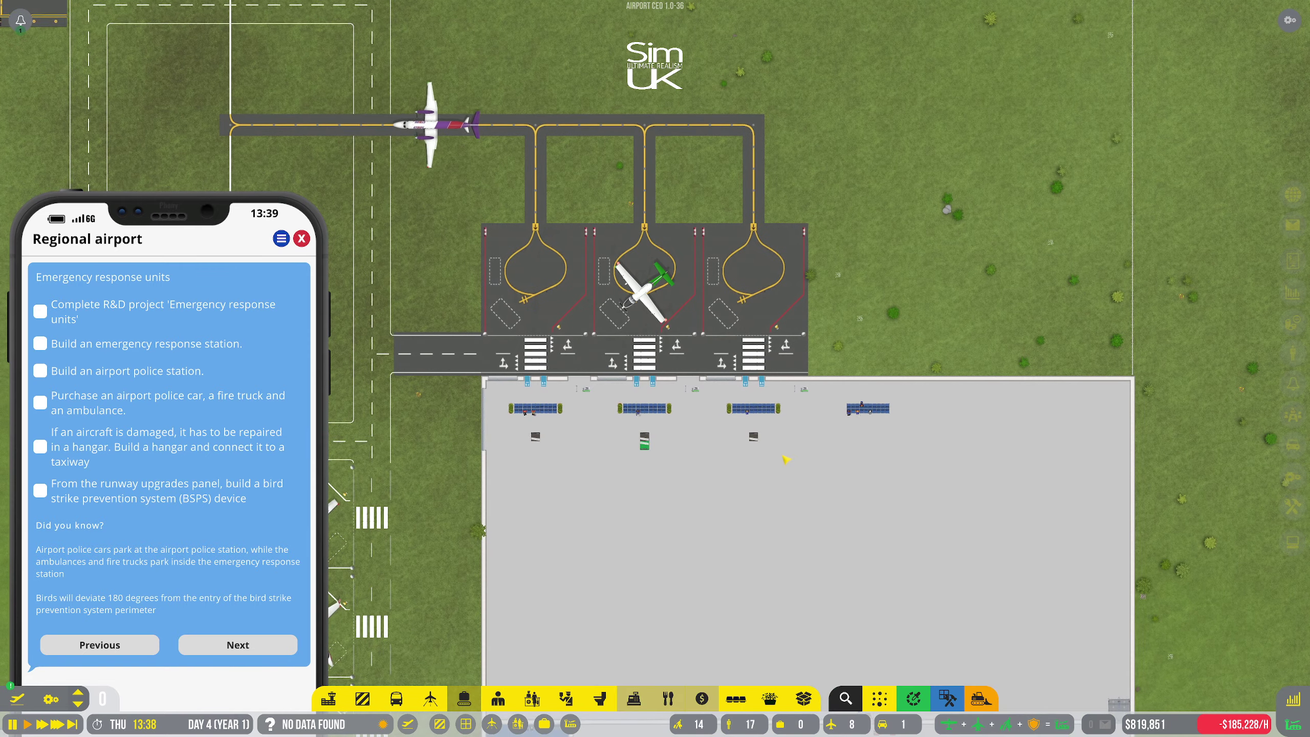
{"action": "scroll", "coordinate": [784, 460], "scroll_direction": "down", "scroll_amount": 3}
{"action": "scroll", "coordinate": [785, 459], "scroll_direction": "down", "scroll_amount": 2}
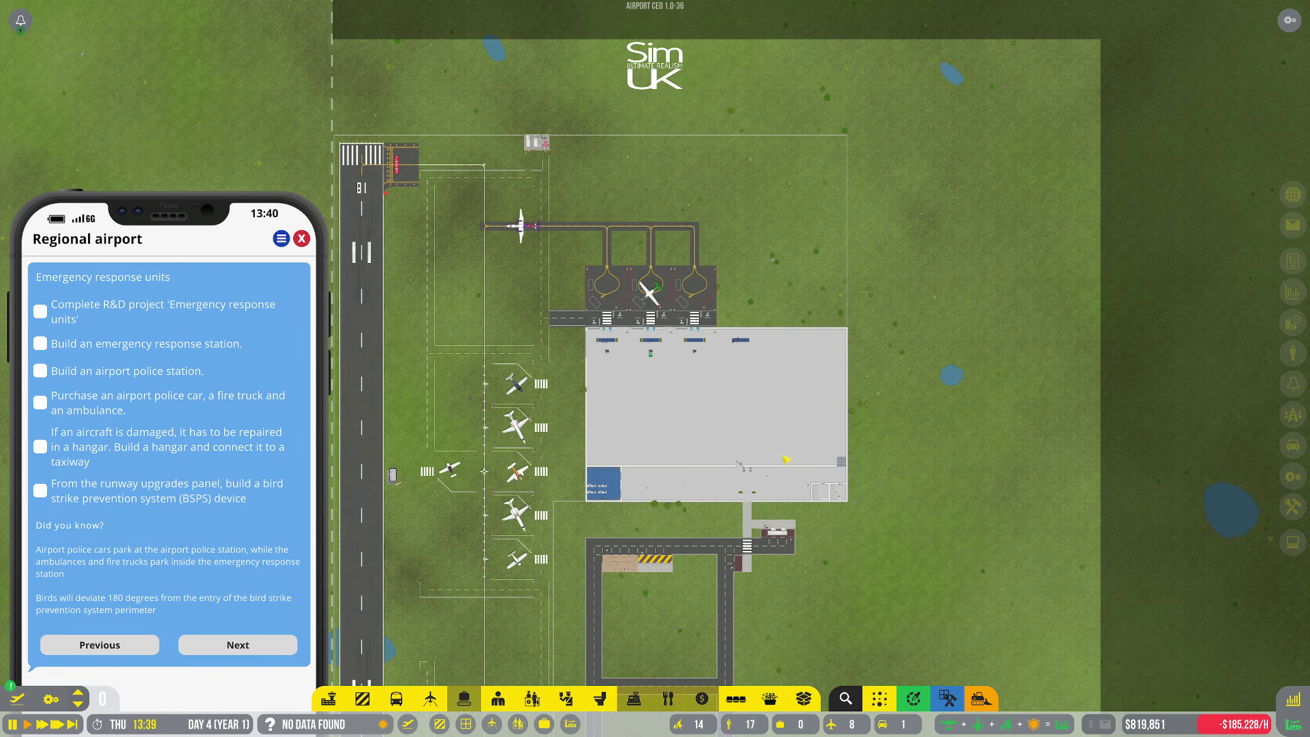
{"action": "key", "text": "s"}
{"action": "key", "text": "a"}
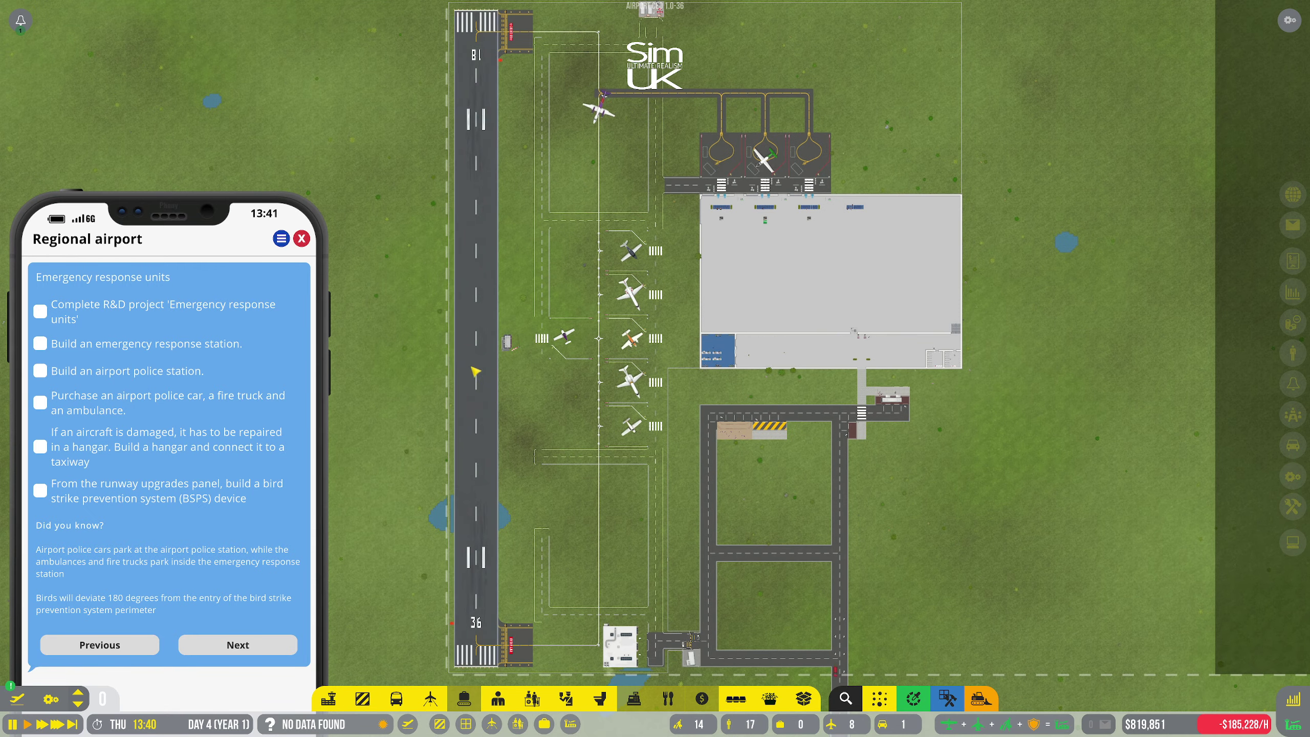
{"action": "left_click", "coordinate": [474, 410]}
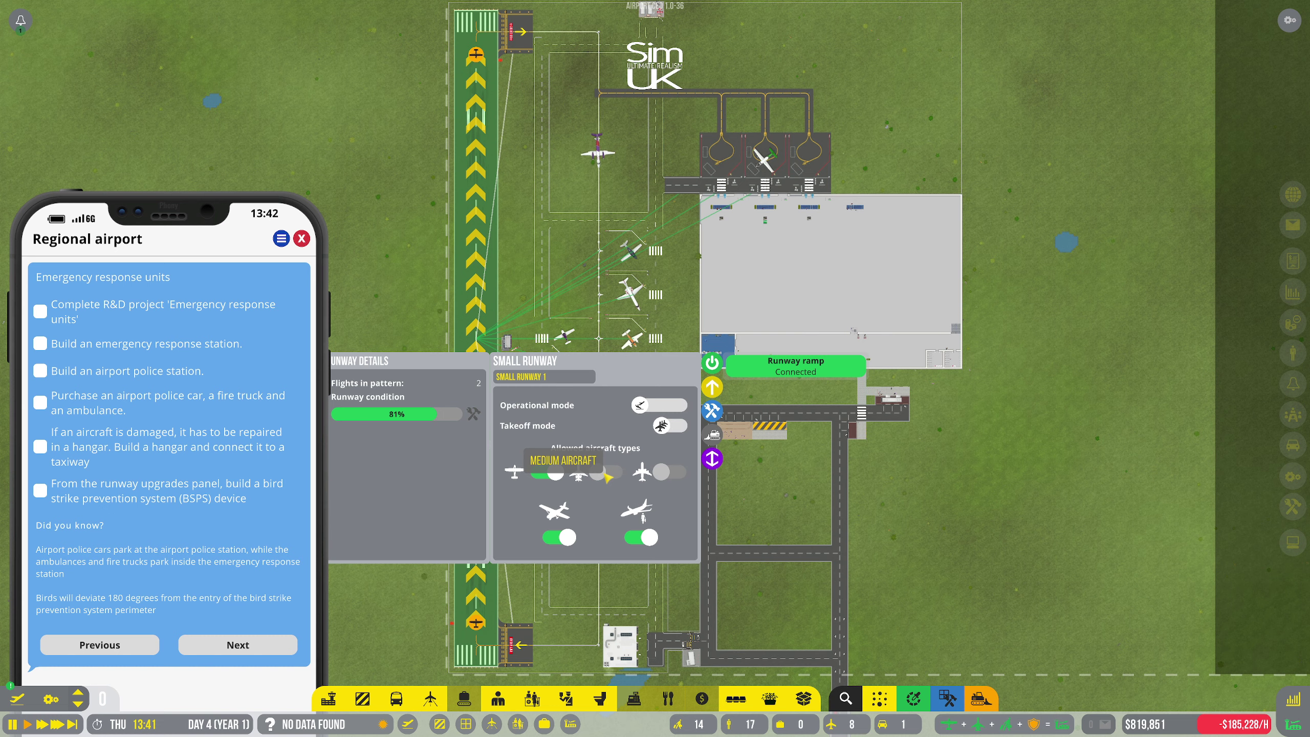
{"action": "key", "text": "w"}
{"action": "key", "text": "d"}
{"action": "left_click", "coordinate": [564, 476]}
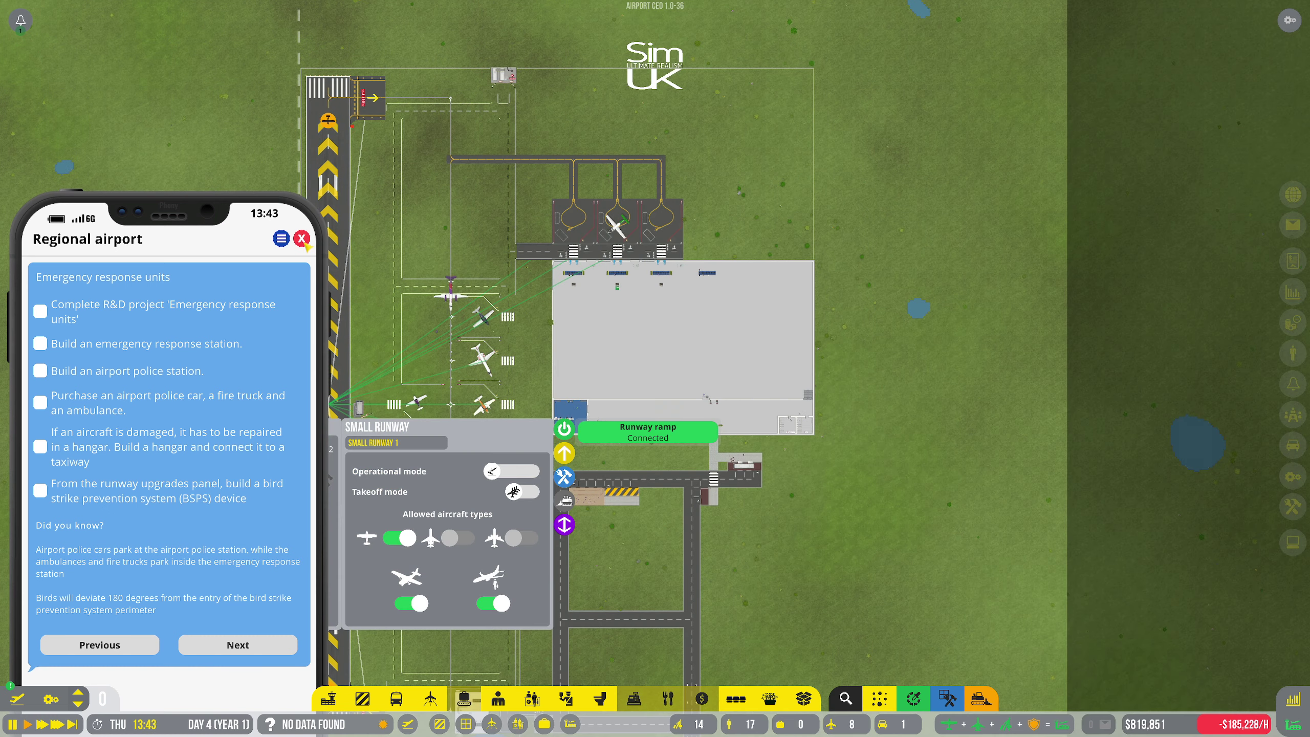
Close the objectives phone panel and the runway details panel
{"action": "left_click", "coordinate": [301, 239]}
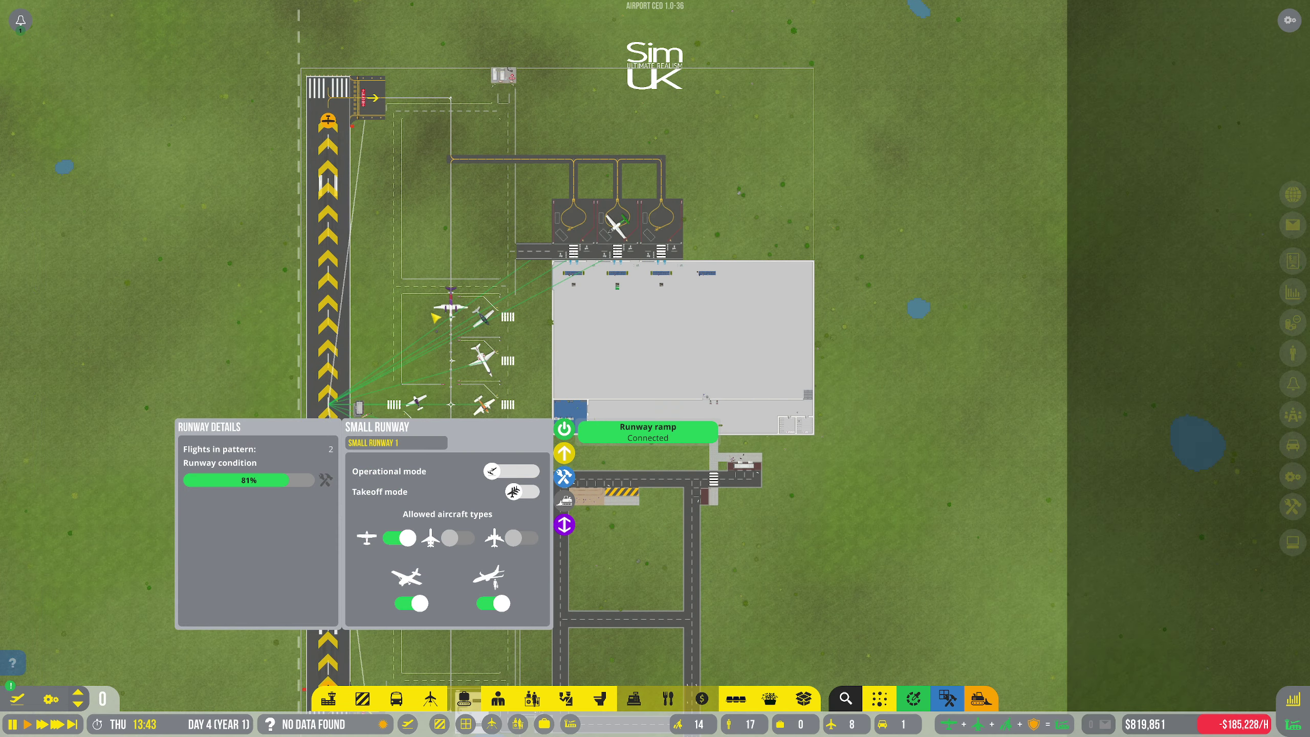
{"action": "left_click", "coordinate": [954, 242]}
{"action": "key", "text": "s"}
{"action": "key", "text": "a"}
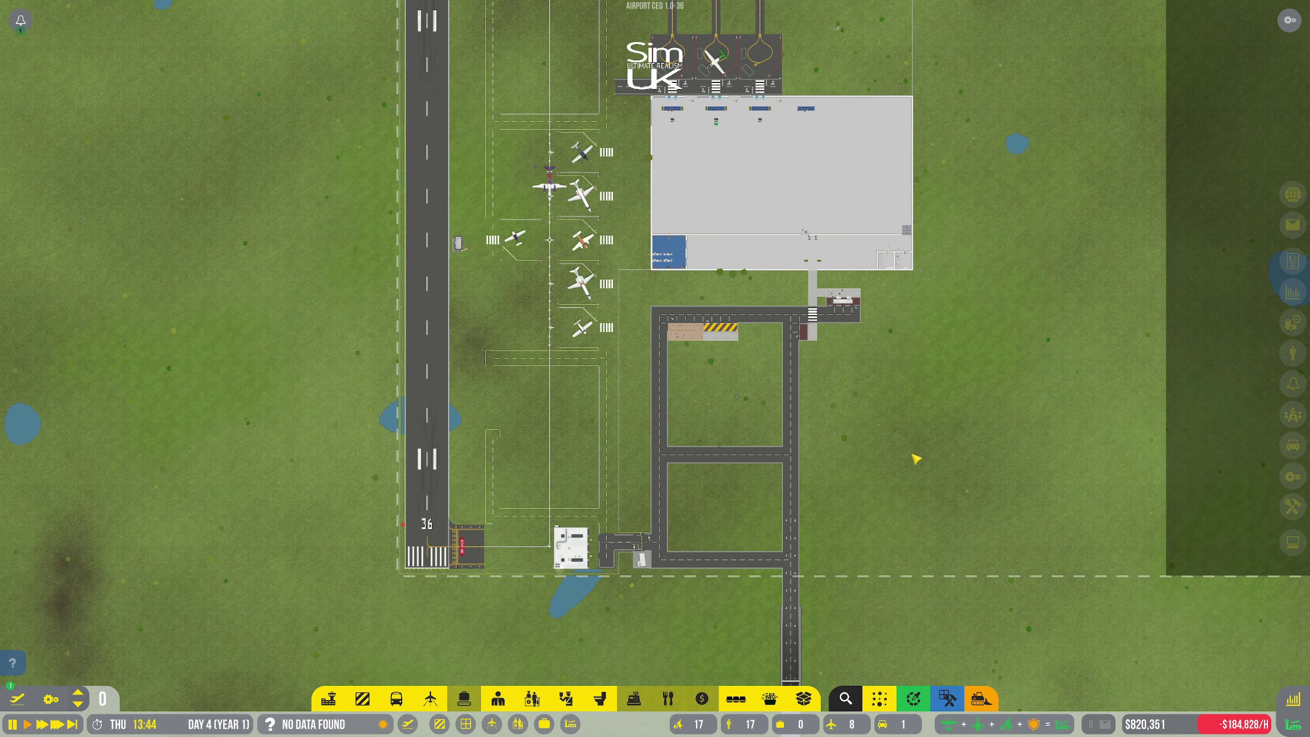
{"action": "key", "text": "w"}
{"action": "key", "text": "d"}
{"action": "key", "text": "s"}
{"action": "key", "text": "a"}
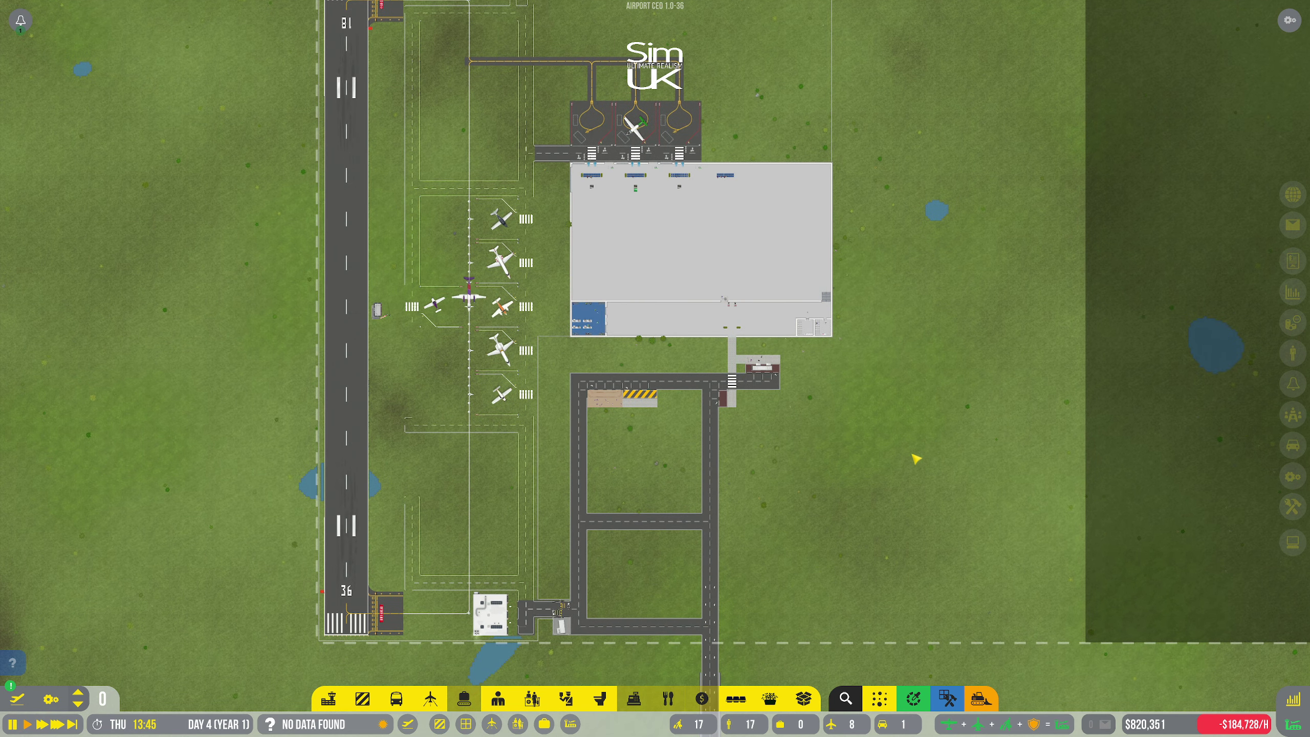